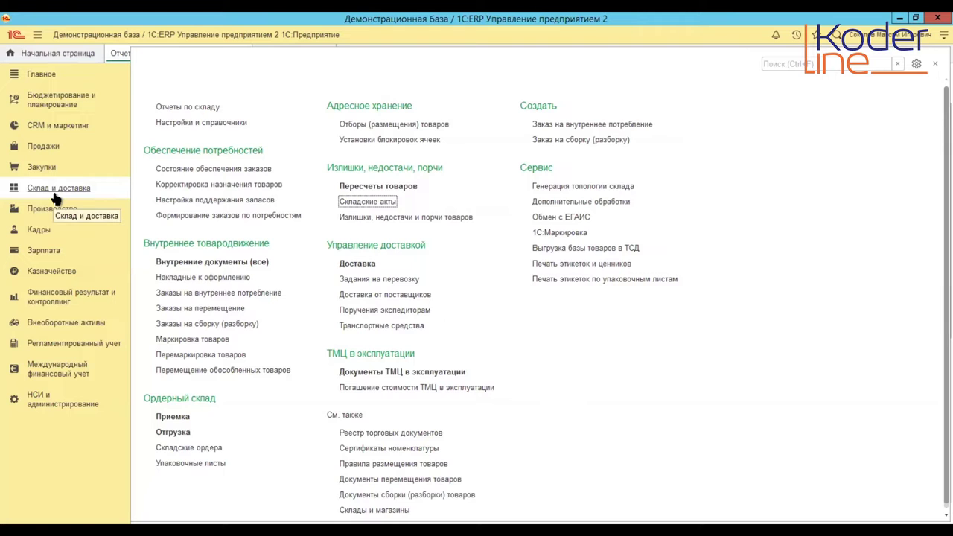
- Open the card of Южный склад from the warehouse directory, under Торговая деятельность, Оптовые склады, Центр
click(40, 404)
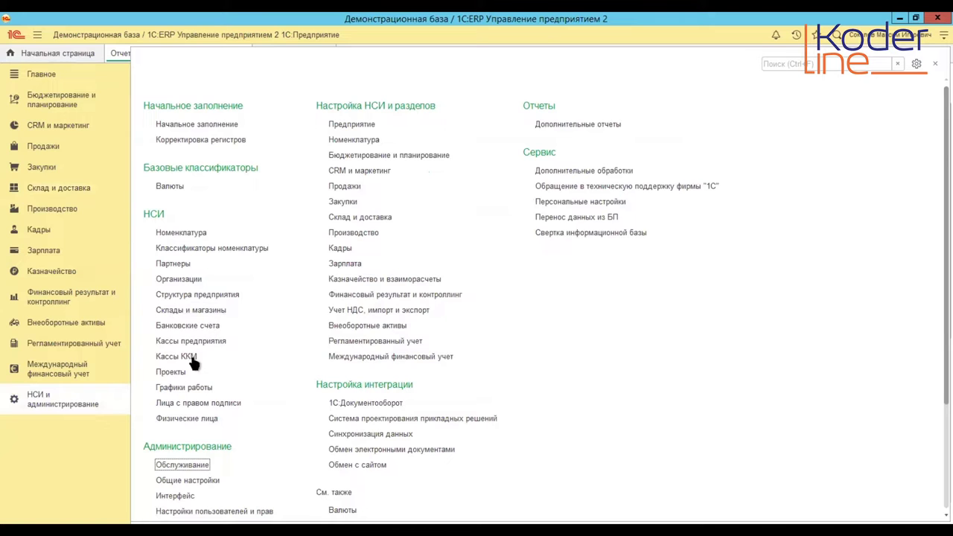
click(198, 310)
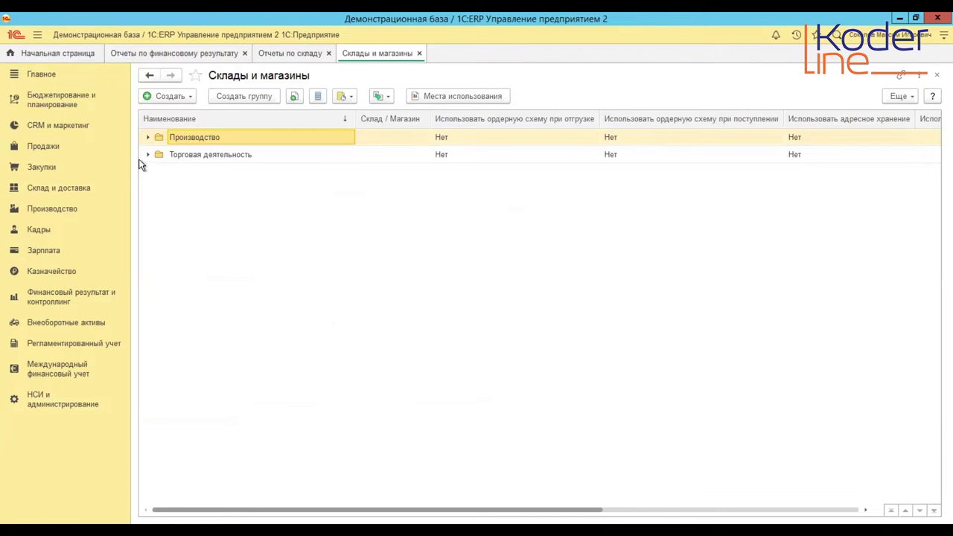
click(146, 154)
click(156, 154)
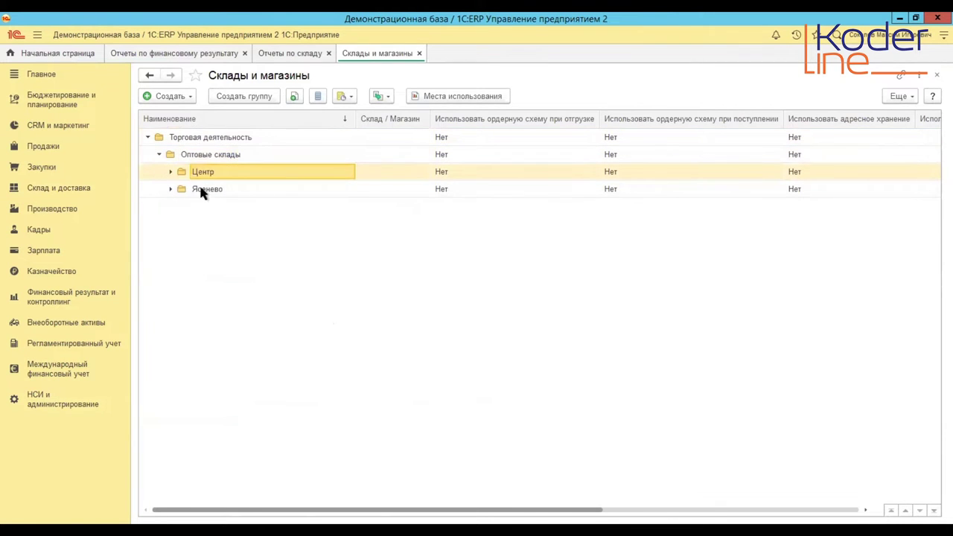
click(171, 171)
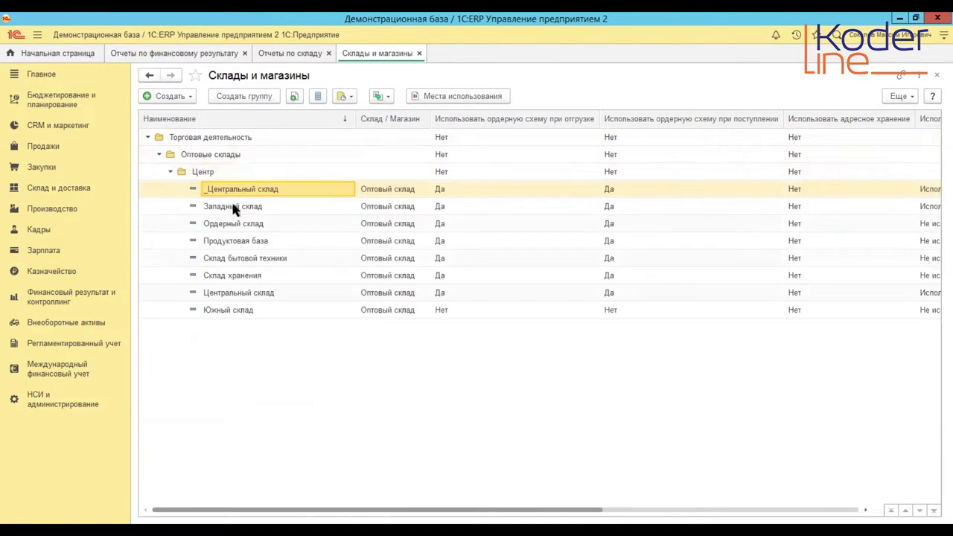
double_click(230, 312)
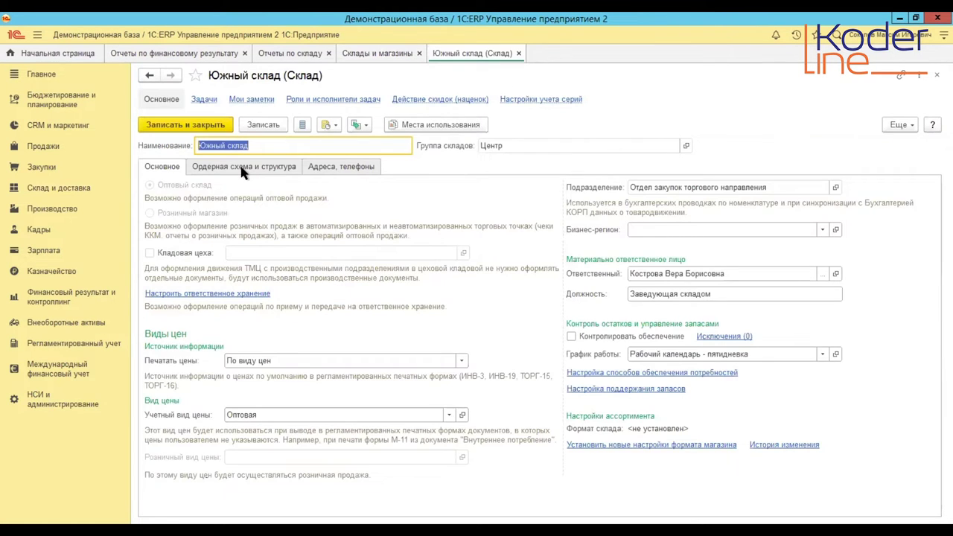
- Review the order scheme and main settings of Южный склад, including its accounting price type, and close the card
click(240, 169)
click(167, 169)
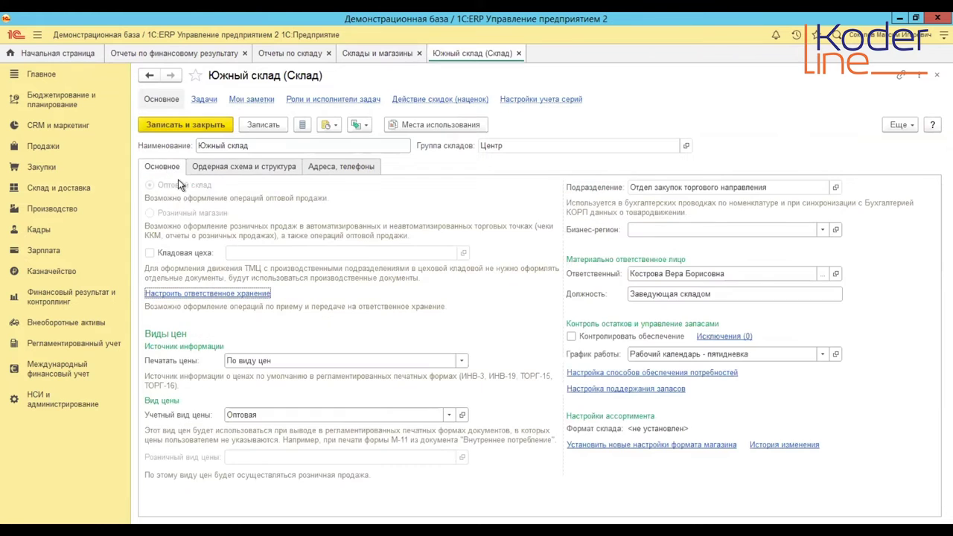
click(260, 171)
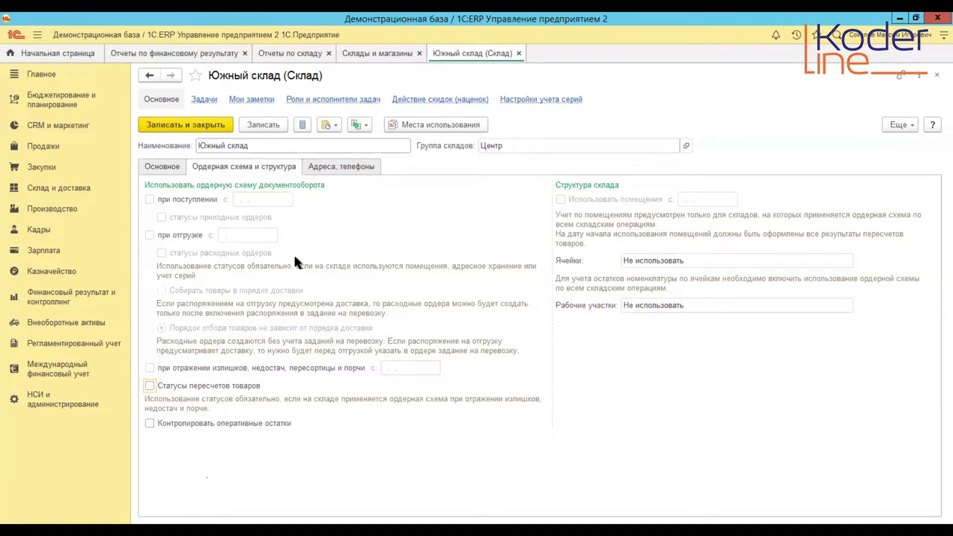
click(164, 168)
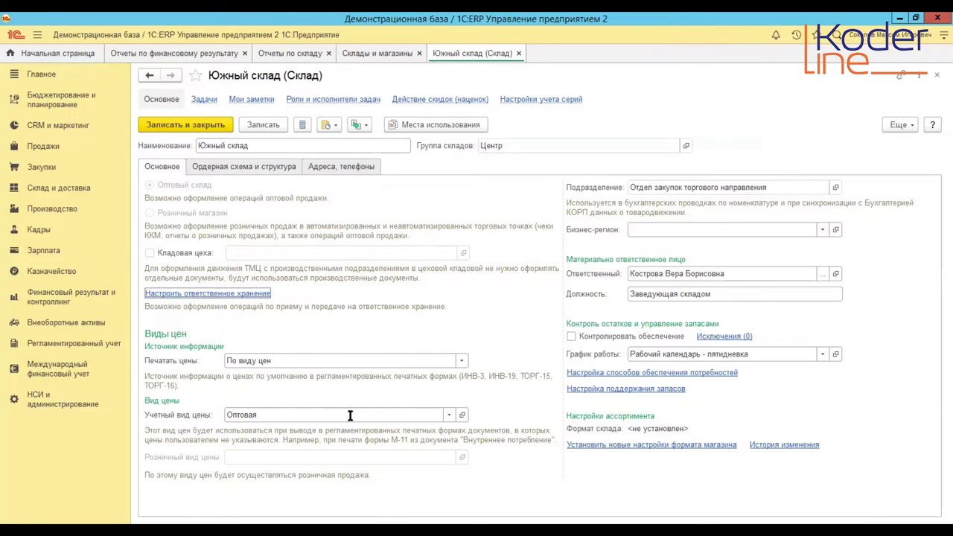
mouse_move(339, 414)
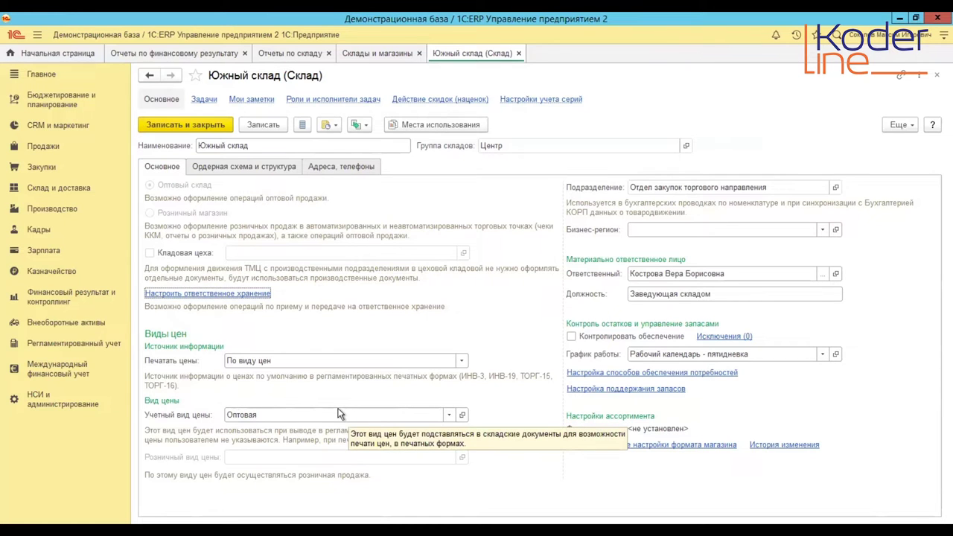
key(Escape)
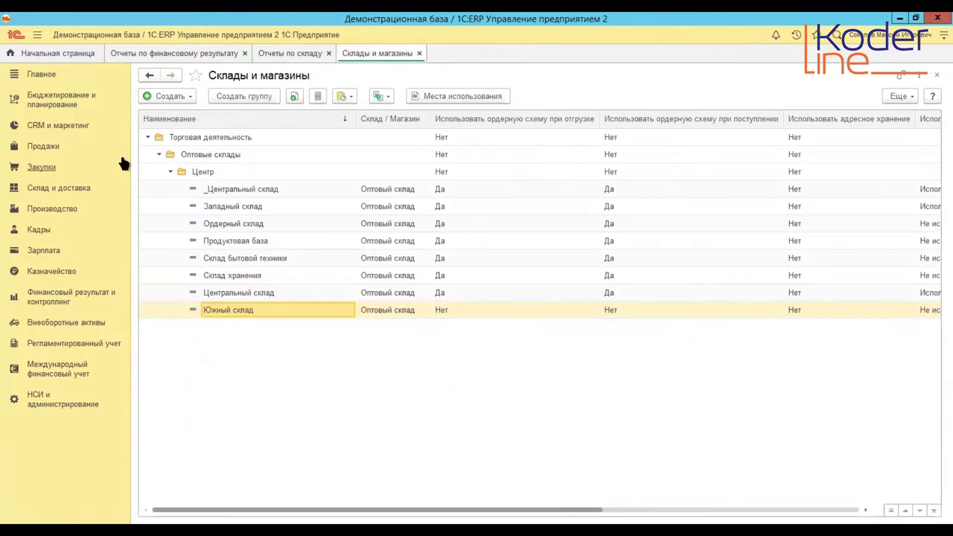
- Open the goods recounts list (Пересчеты товаров) and filter it by the warehouse Южный склад
click(79, 188)
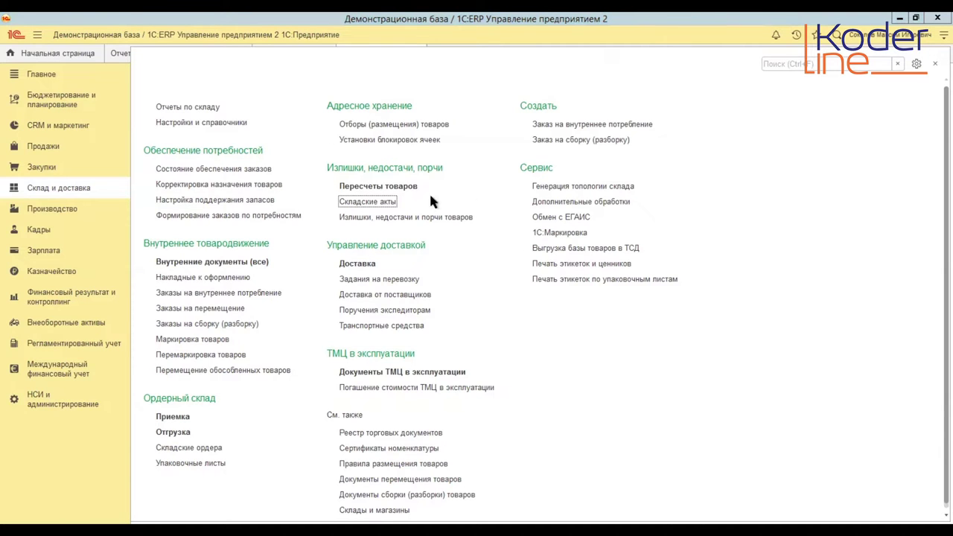
click(391, 188)
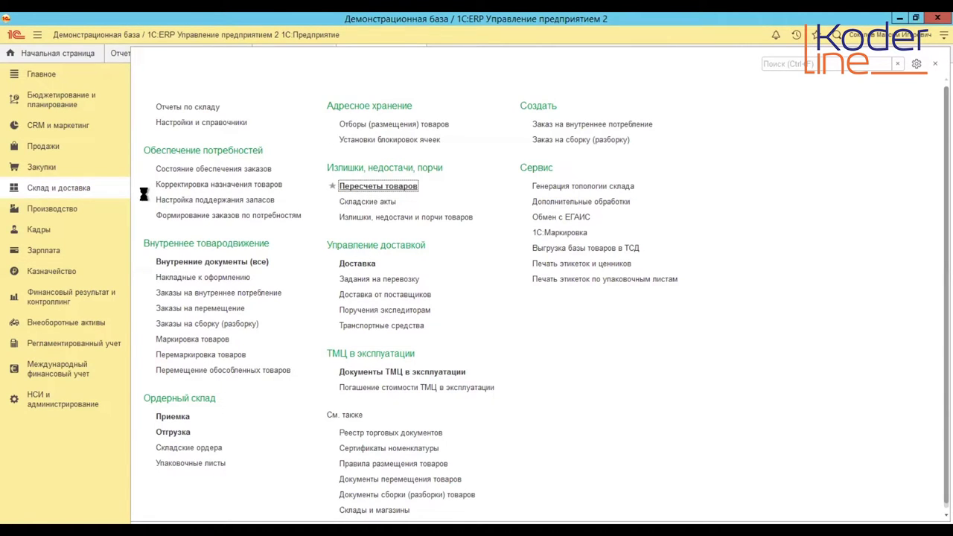
click(306, 94)
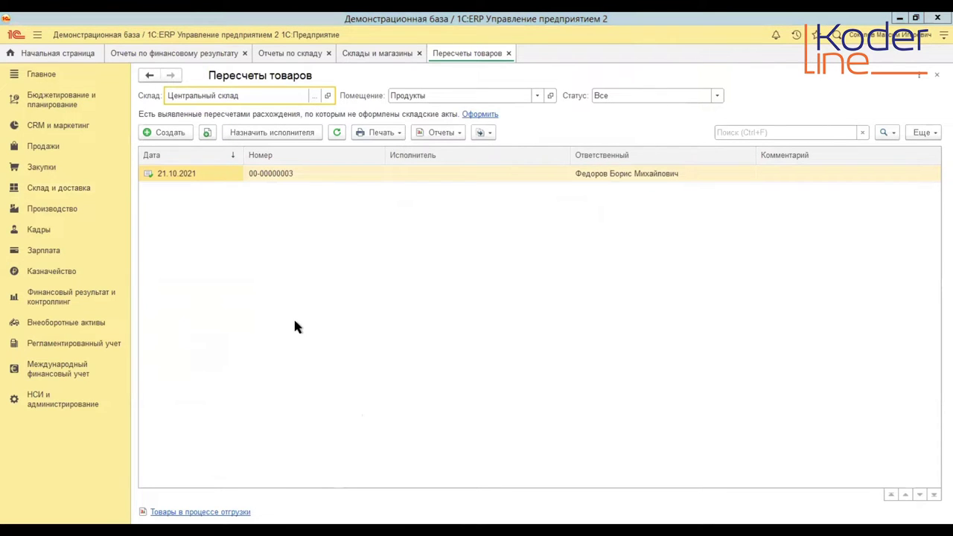
double_click(274, 363)
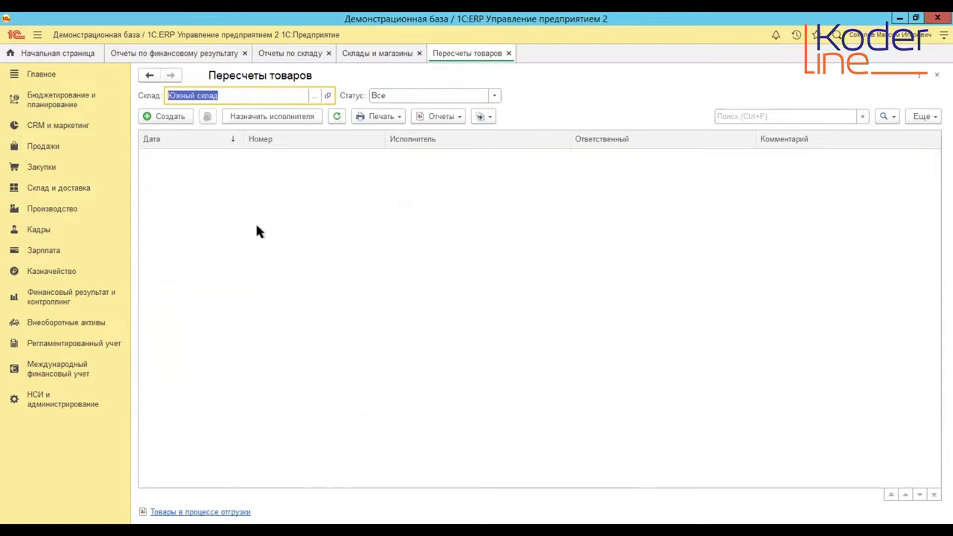
- Create a new goods recount for Южный склад with an assigned performer and go to its goods table
click(179, 117)
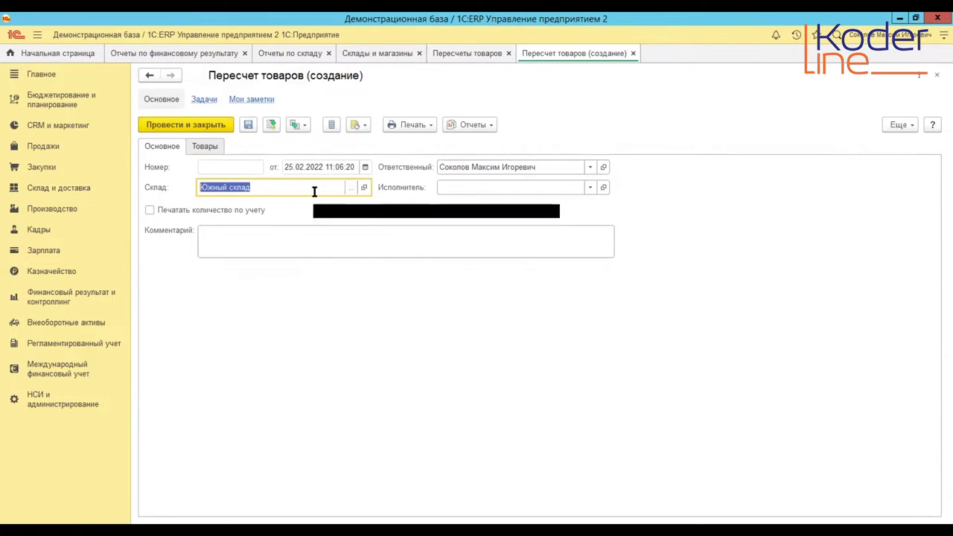
click(452, 187)
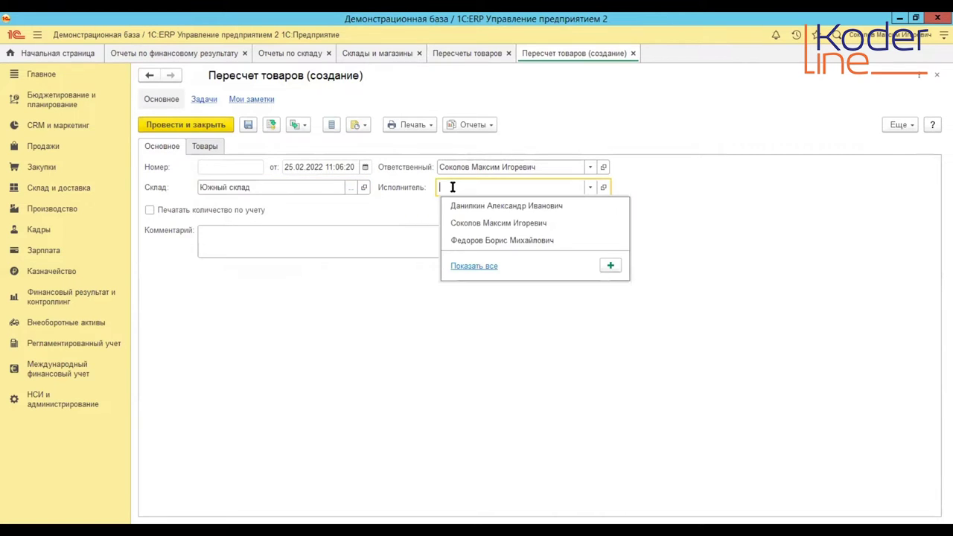
click(460, 242)
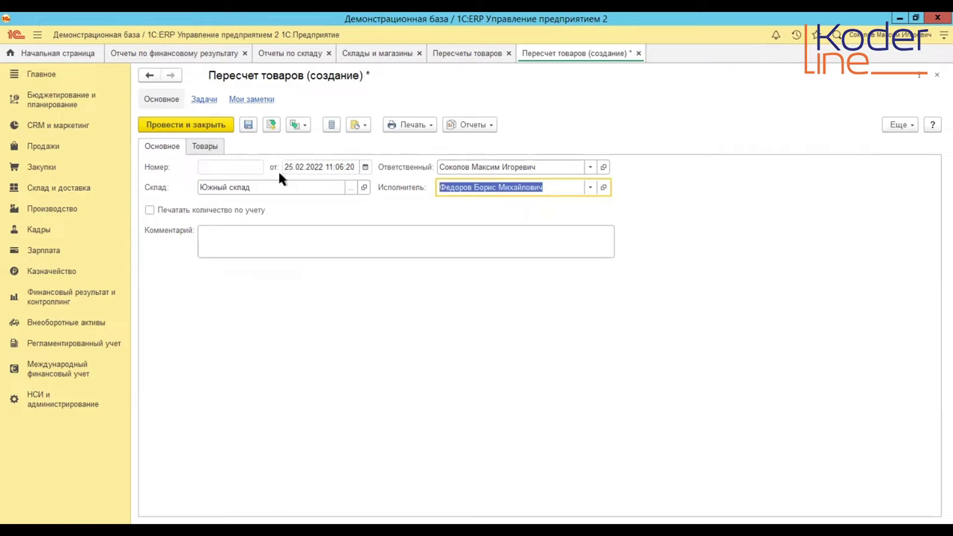
click(204, 147)
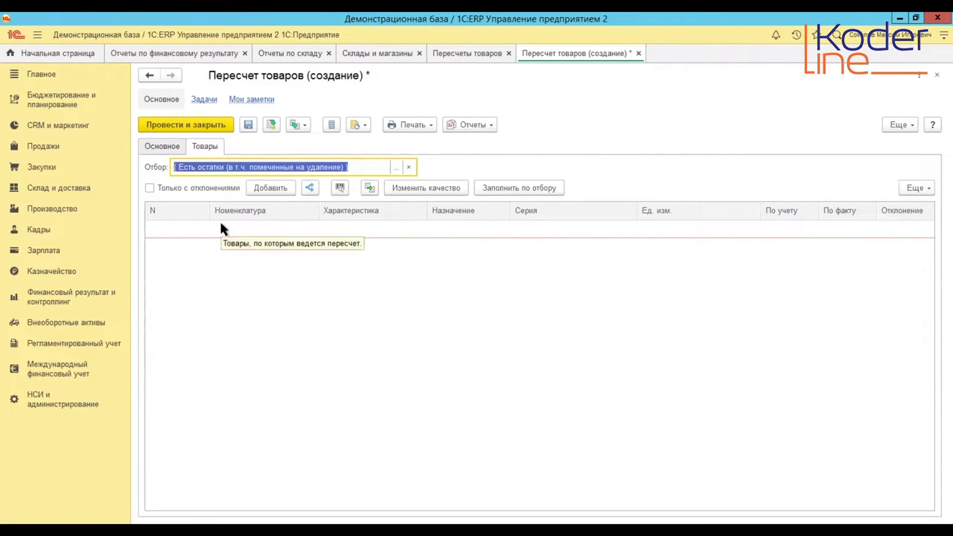
click(271, 189)
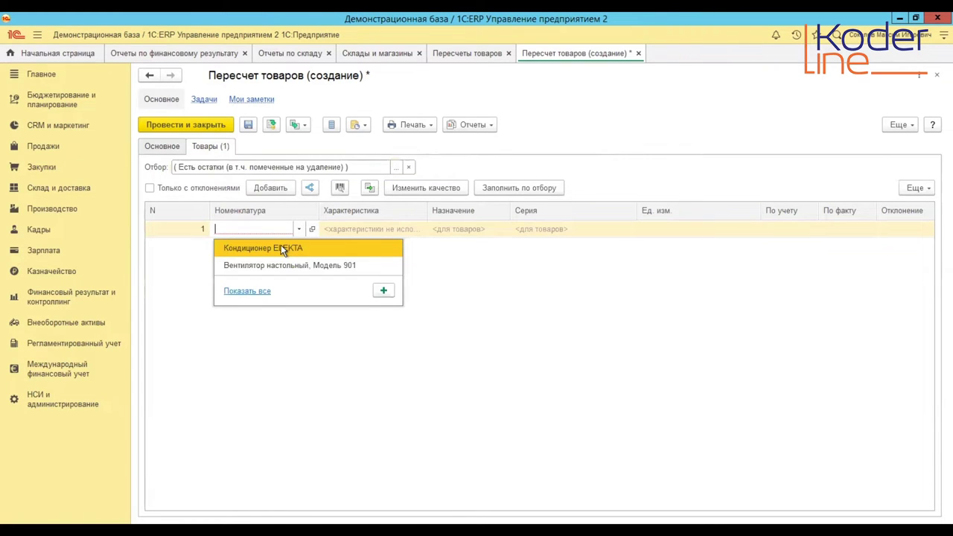
click(281, 248)
key(Escape)
key(Escape)
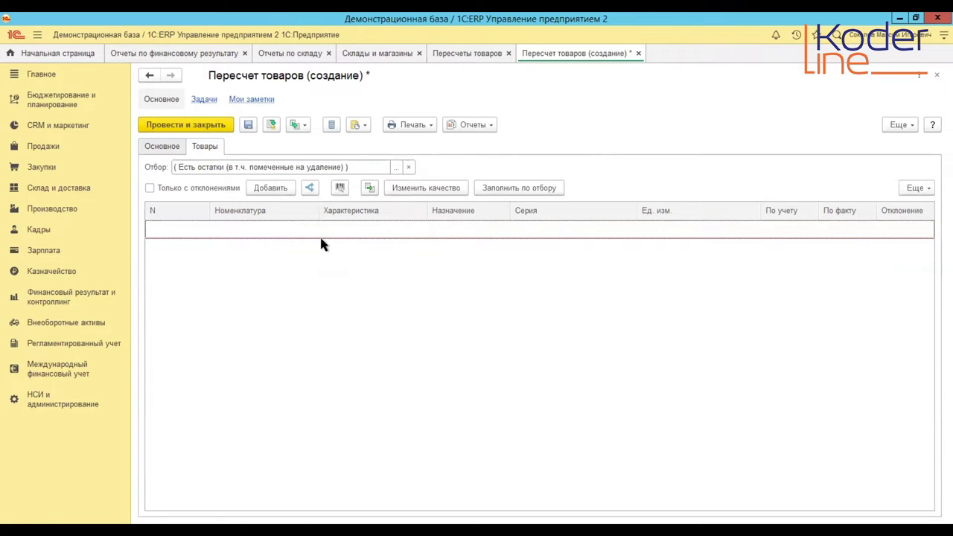
- Check the goods filter conditions without changing them and fill the goods table by the filter for items in stock
click(398, 169)
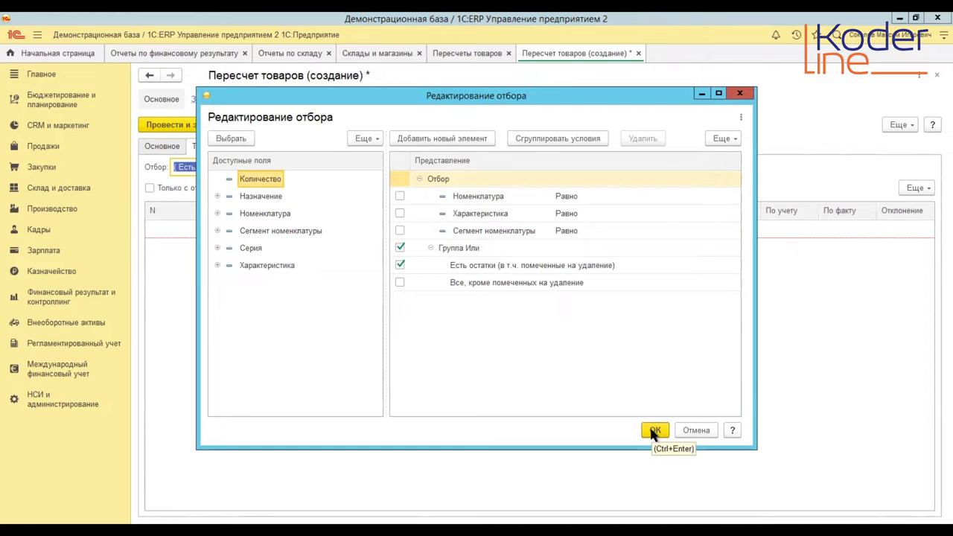
click(686, 435)
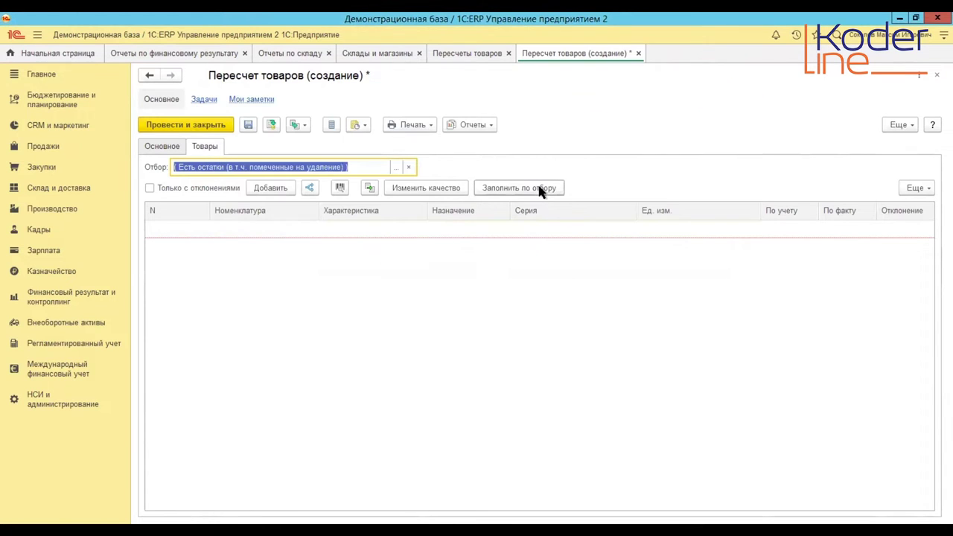
click(539, 190)
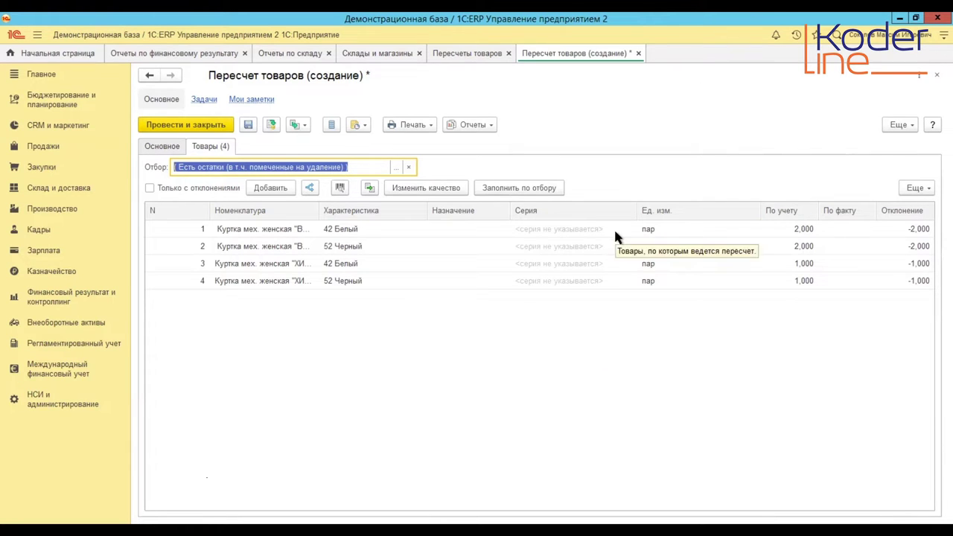
- Widen the item name column of the goods table and narrow the number, purpose and series columns
drag(213, 210, 164, 207)
drag(283, 211, 338, 210)
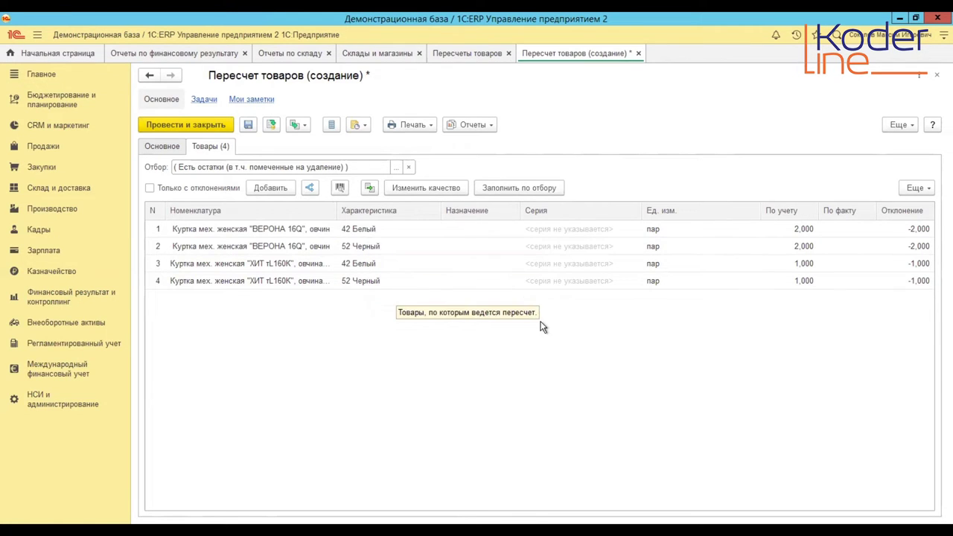
drag(522, 211, 489, 214)
click(650, 232)
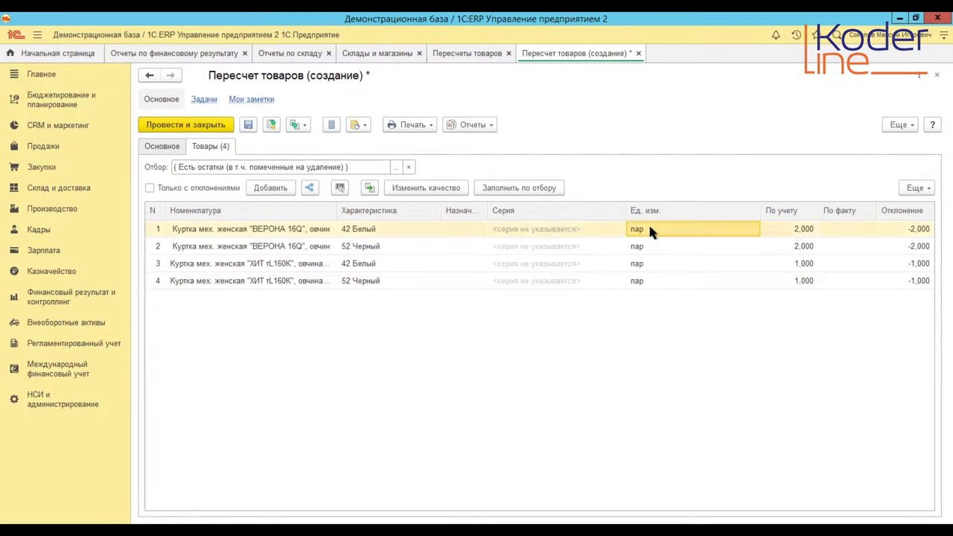
click(782, 229)
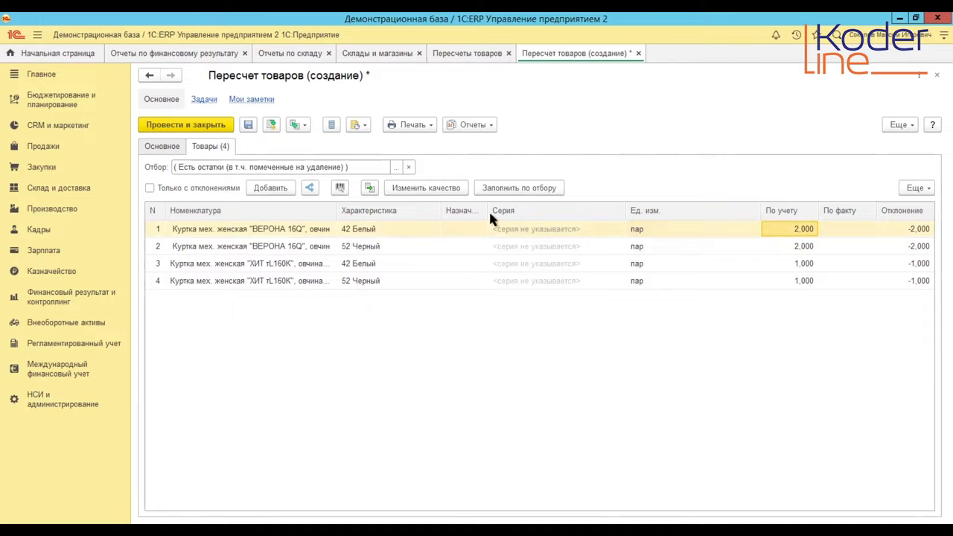
drag(488, 214, 412, 216)
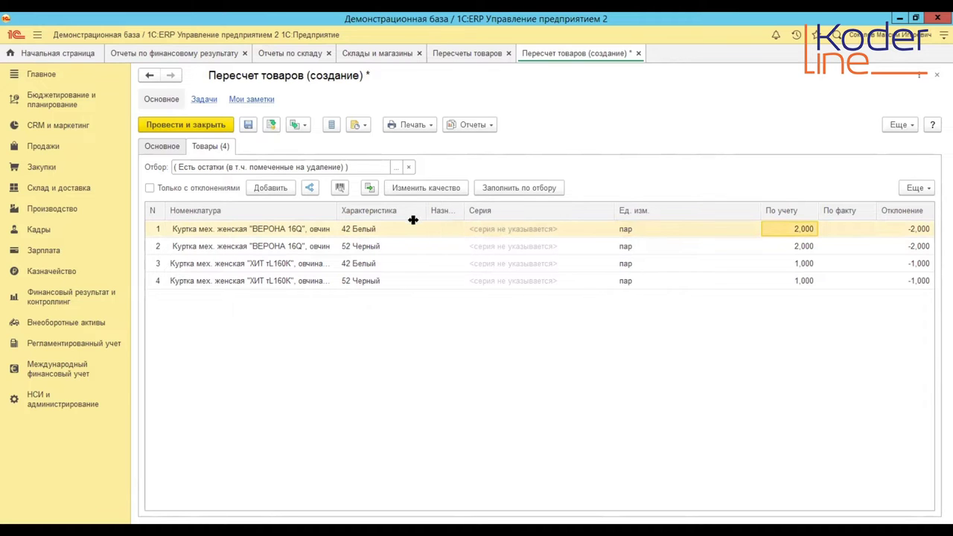
drag(610, 214, 577, 216)
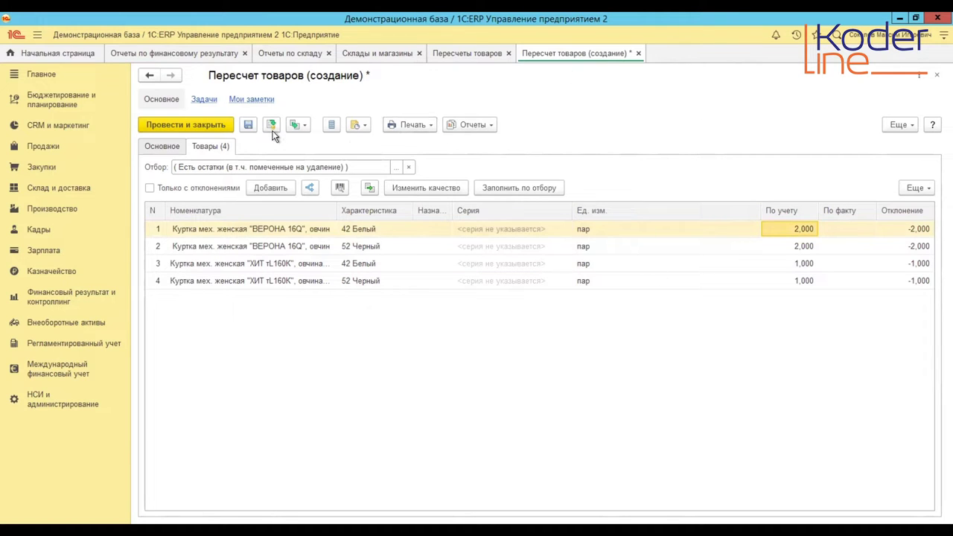
- Save the recount, post it to generate the Бланк задания на пересчет товаров print form, and close the form after viewing
click(250, 125)
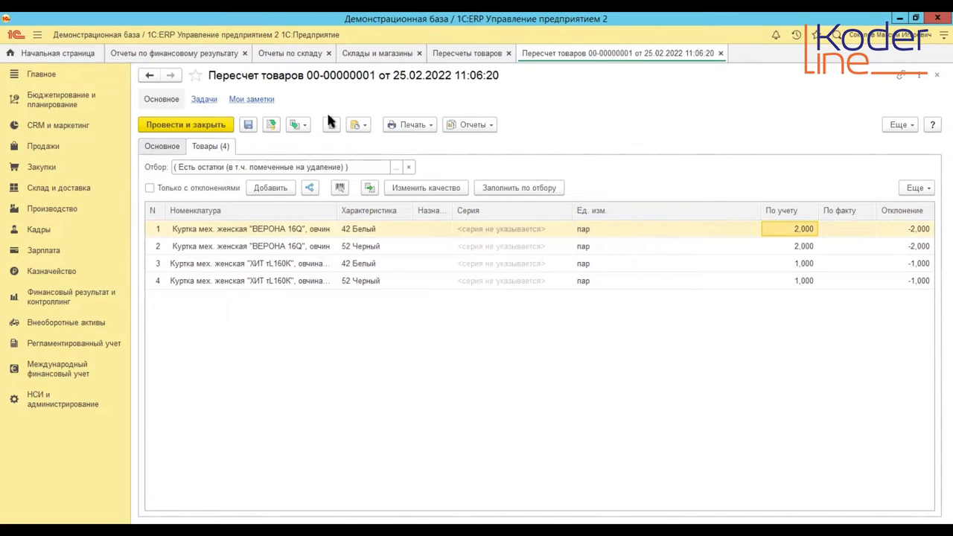
click(402, 125)
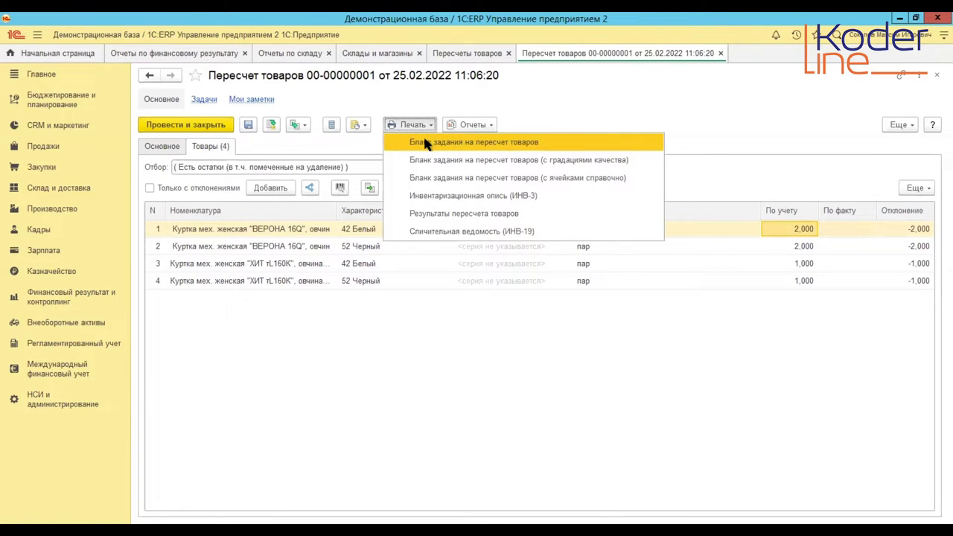
click(426, 142)
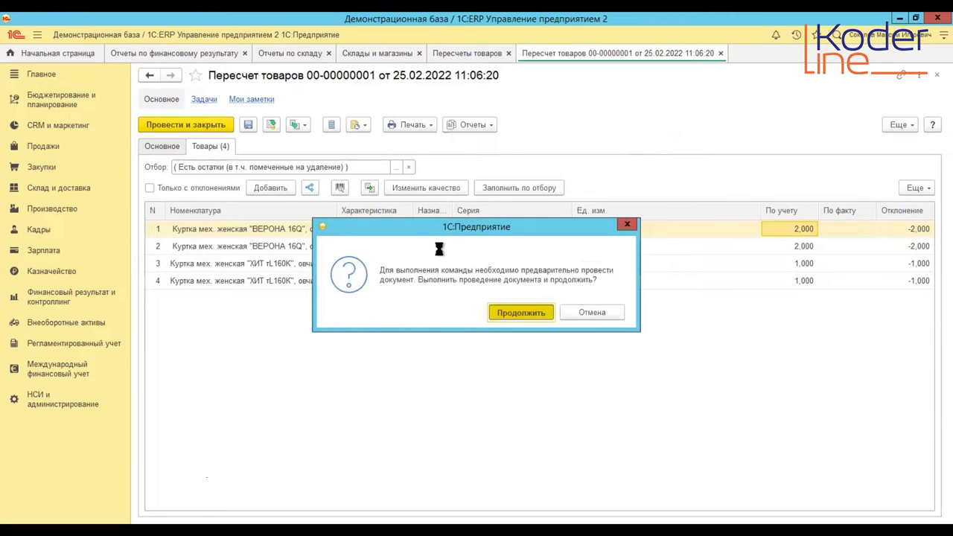
key(Return)
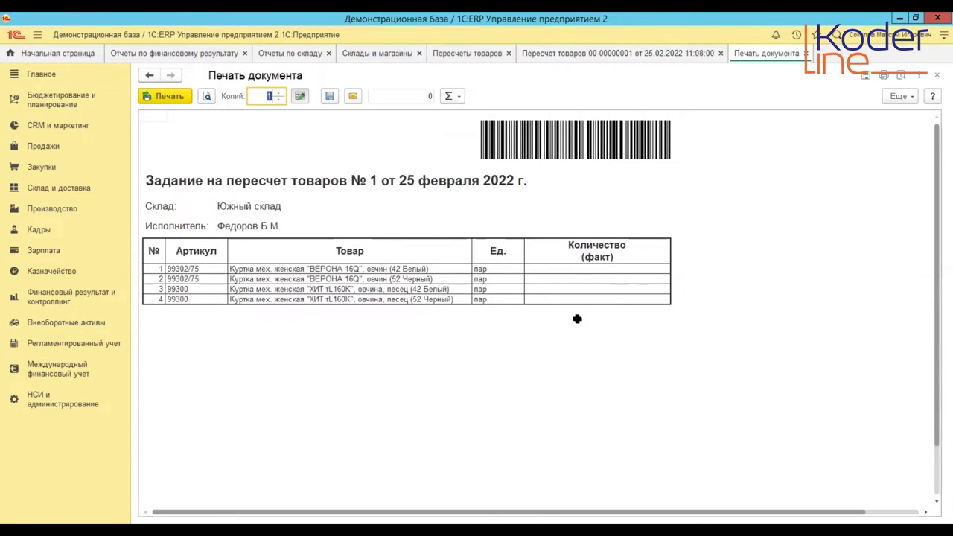
key(Escape)
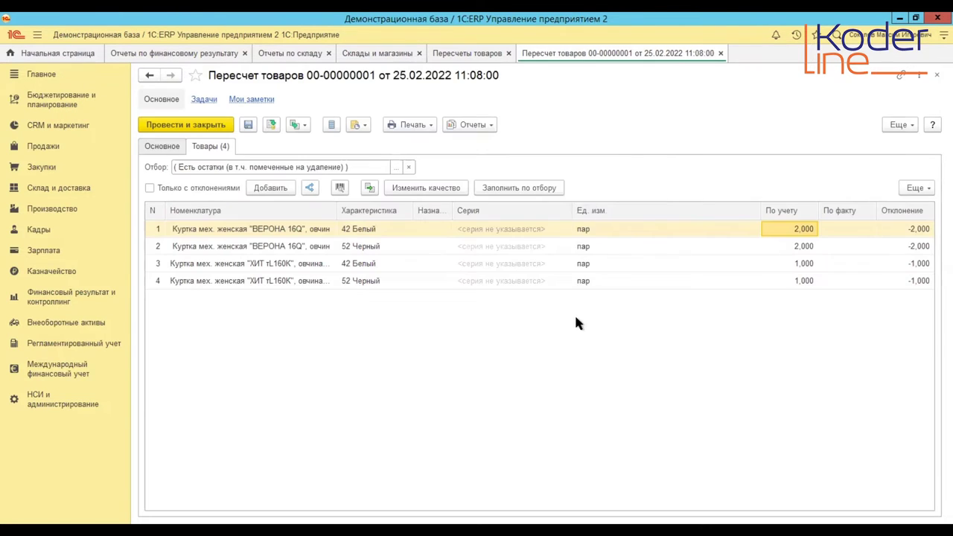
- Enable printing of accounting quantities for the recount, generate the Бланк задания на пересчет товаров form, and close it after viewing
click(164, 149)
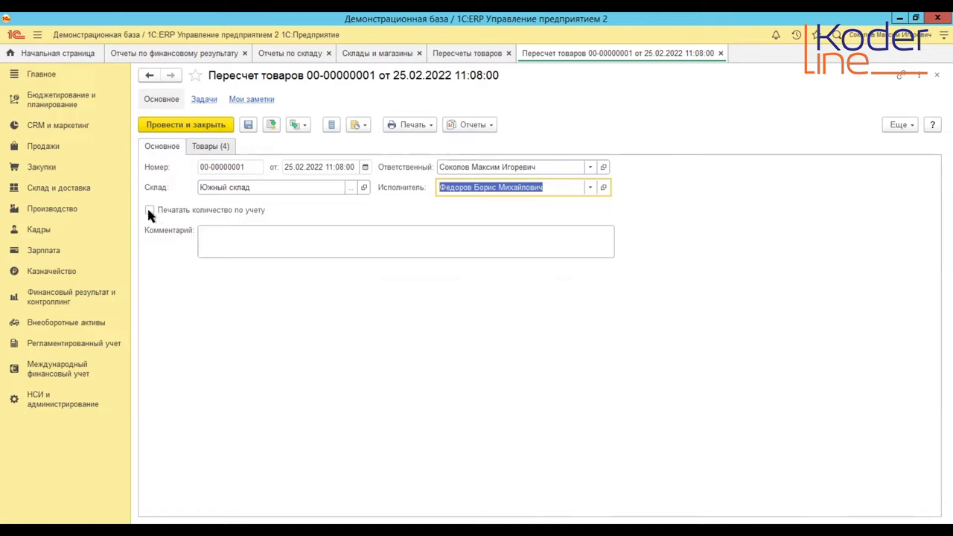
click(149, 210)
click(417, 125)
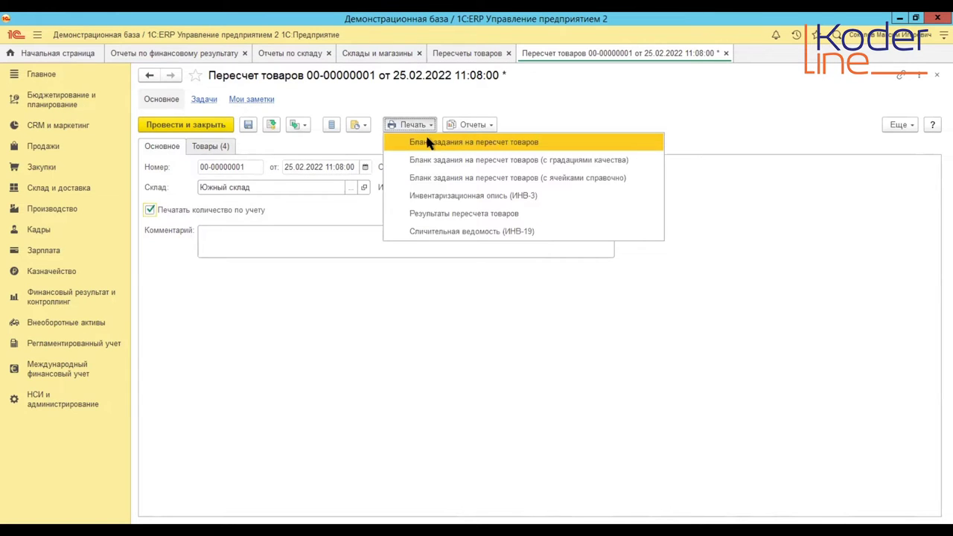
click(428, 143)
key(Return)
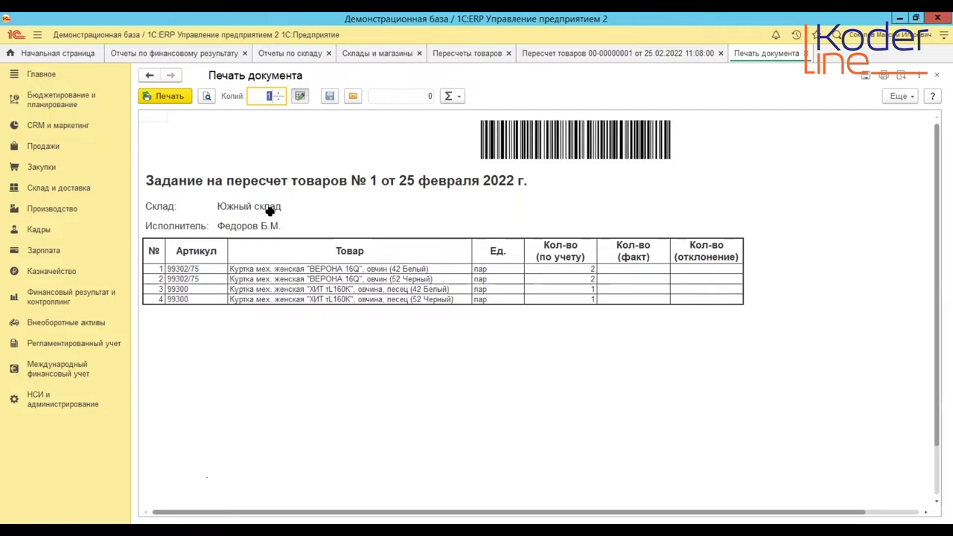
key(Escape)
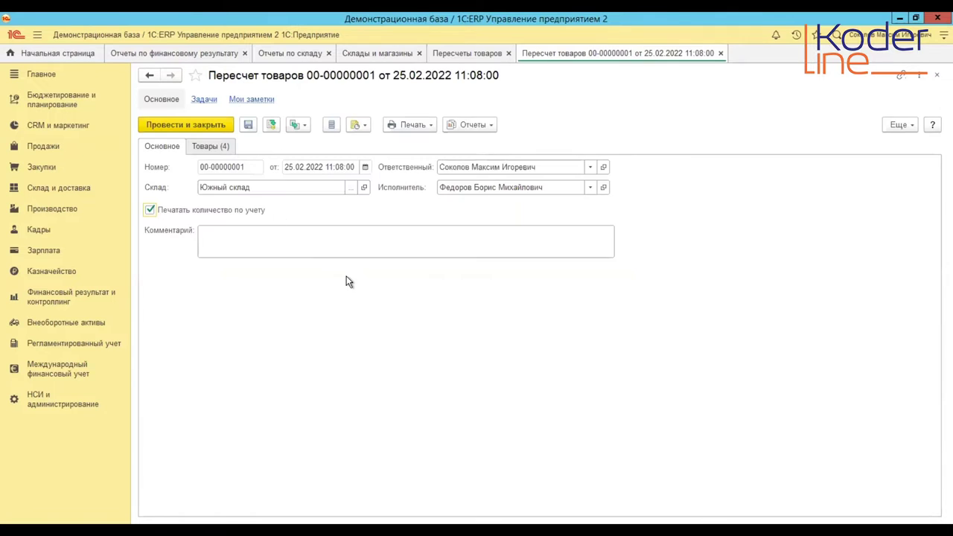
- Enter actual quantities of 1 for goods row 1 and 2 for row 3, and post the recount
click(219, 147)
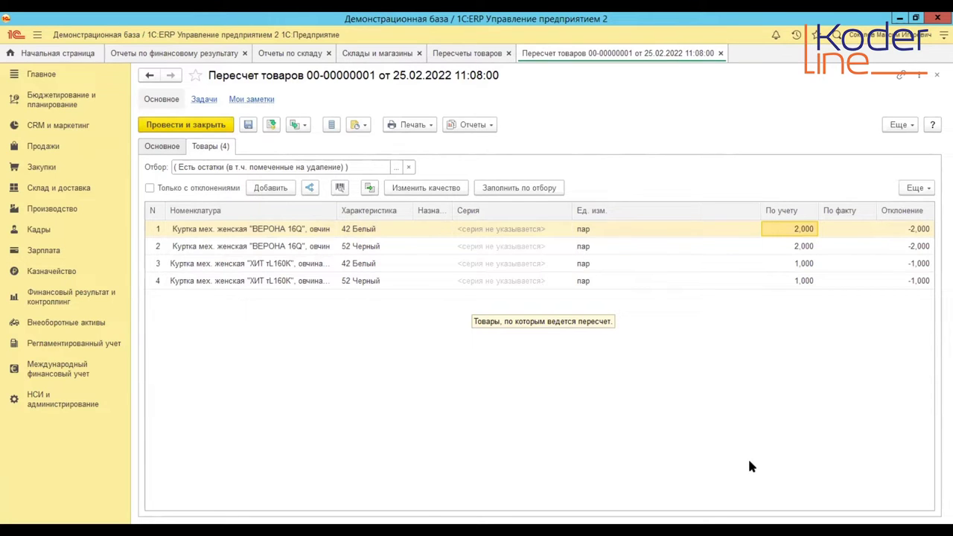
click(848, 229)
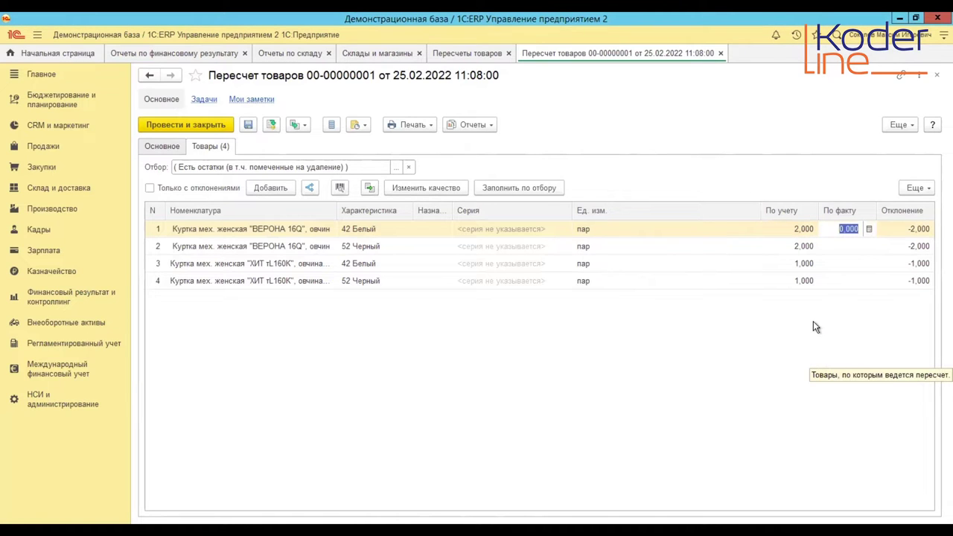
text(1)
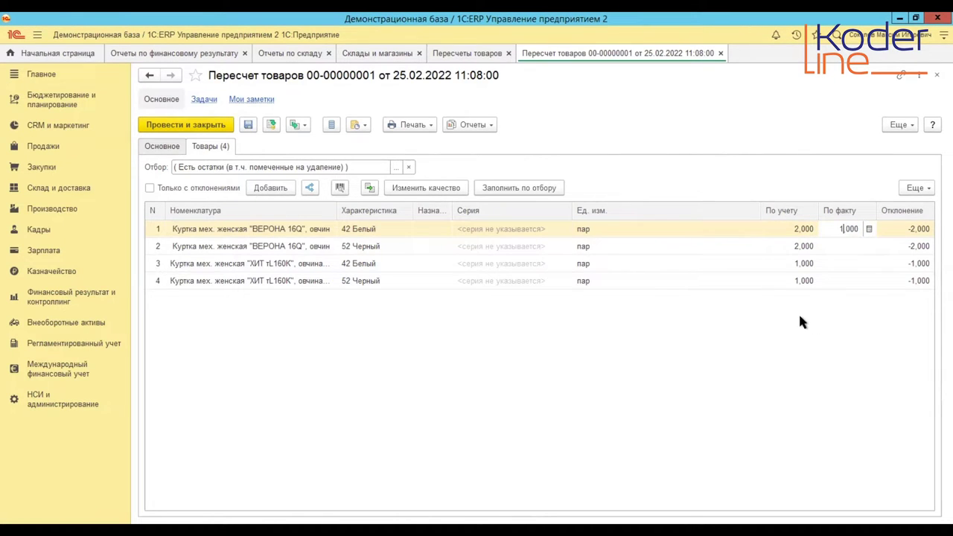
click(838, 262)
text(2)
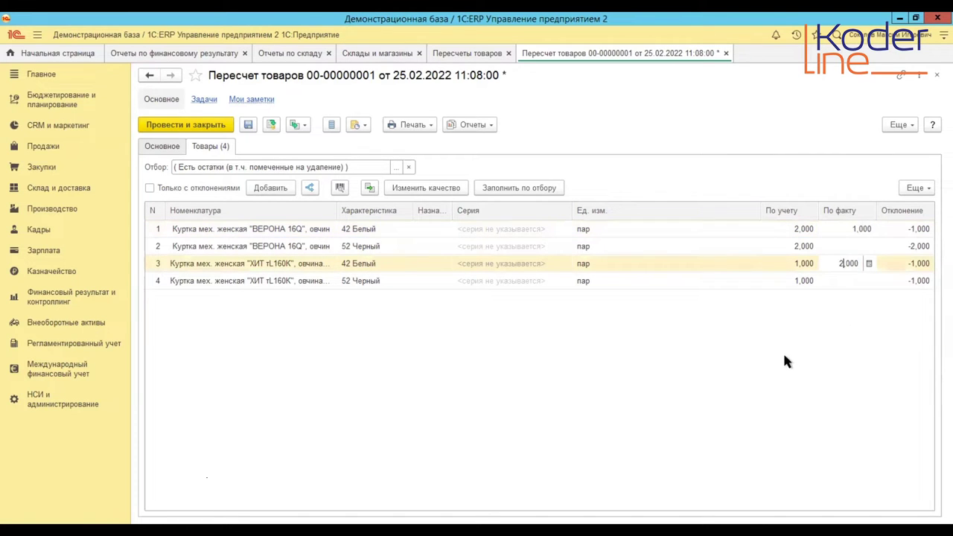
key(Return)
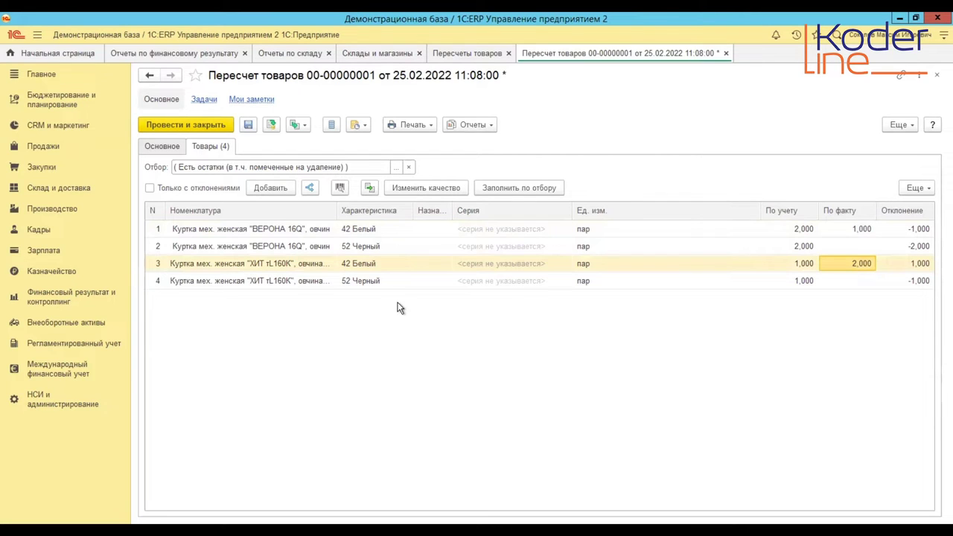
click(272, 128)
- Create an Оприходование излишков товаров document from the recount with the income item Излишки товарно-материальных ценностей
click(304, 123)
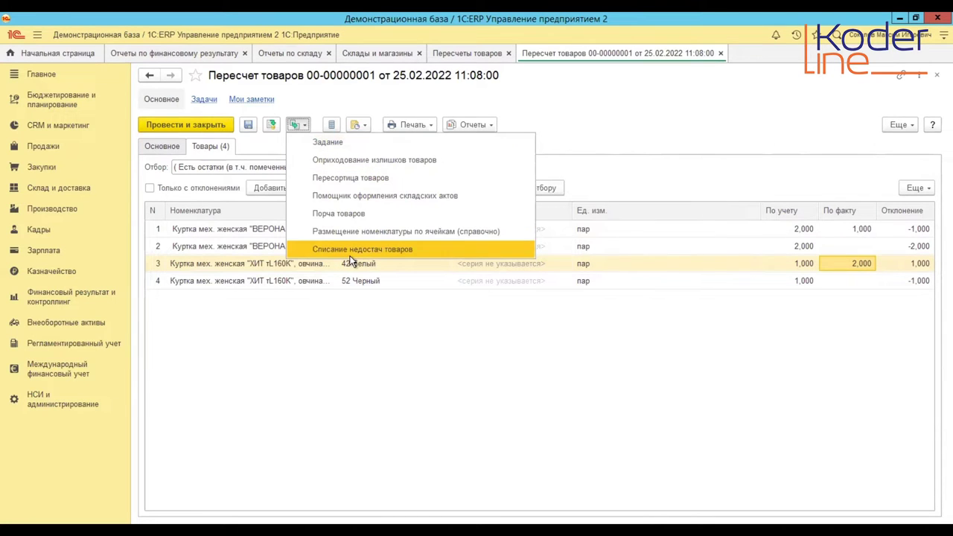
click(400, 161)
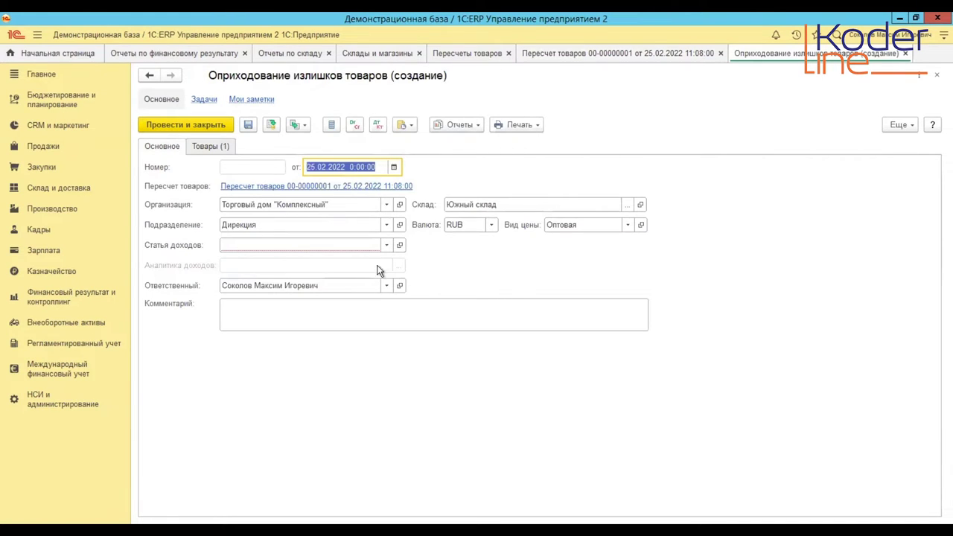
click(294, 245)
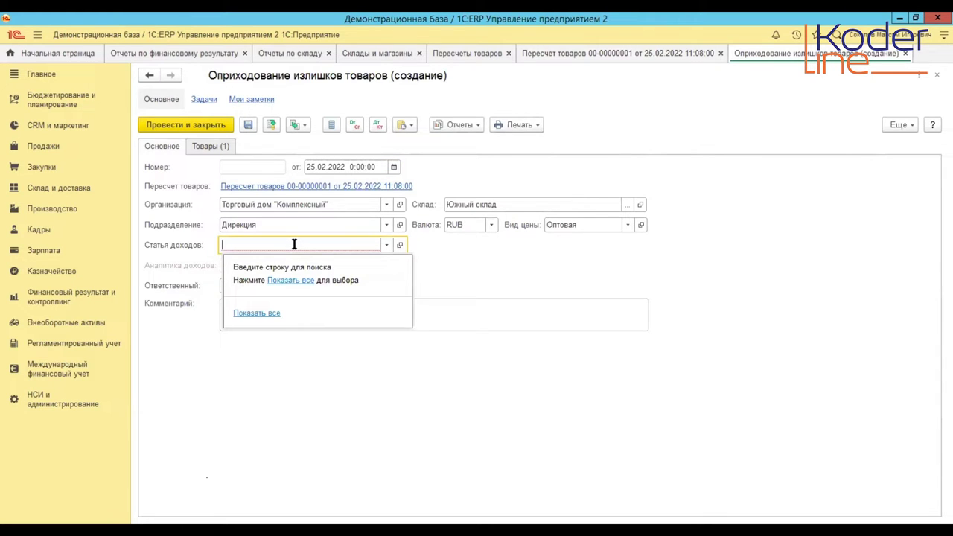
text(и)
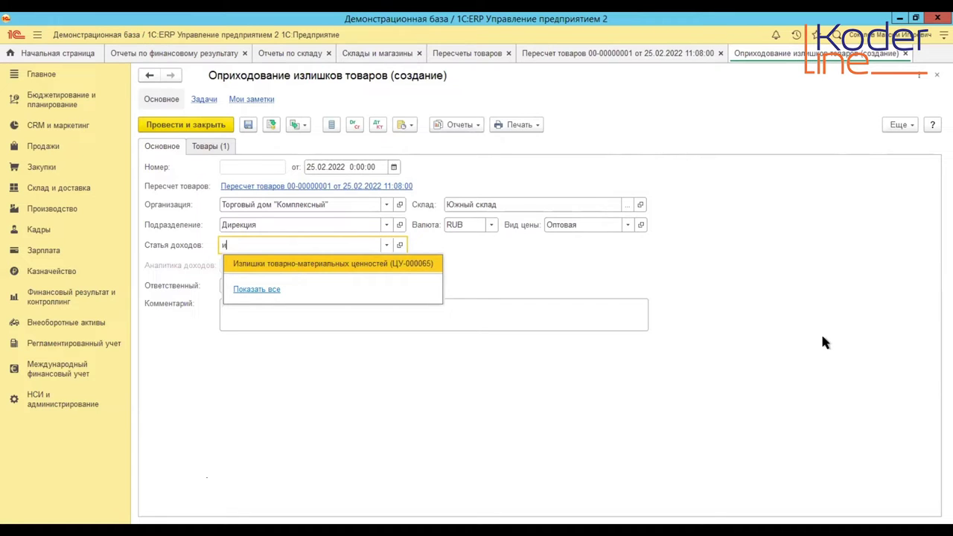
key(Return)
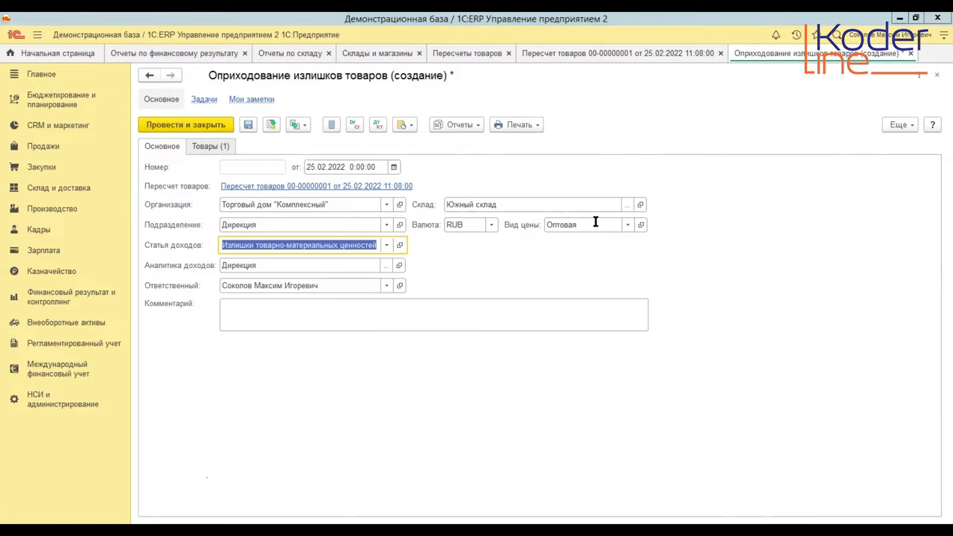
- Set the surplus document's price type to Цена поступления and fill the goods prices by it
click(627, 225)
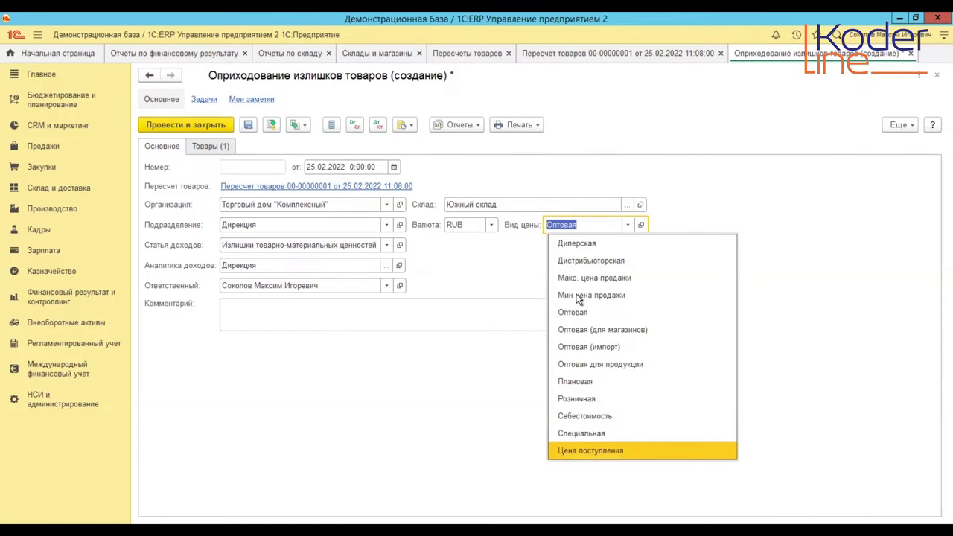
click(591, 451)
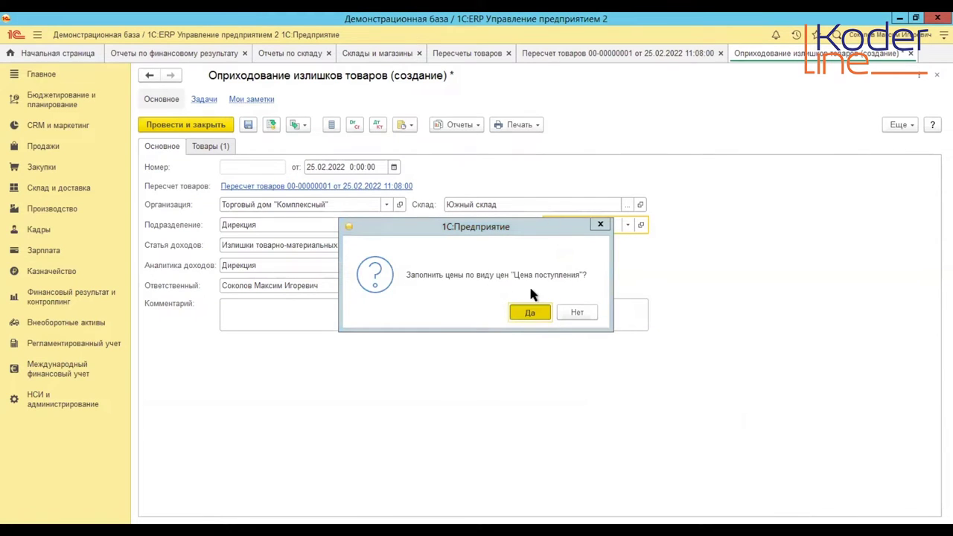
click(530, 312)
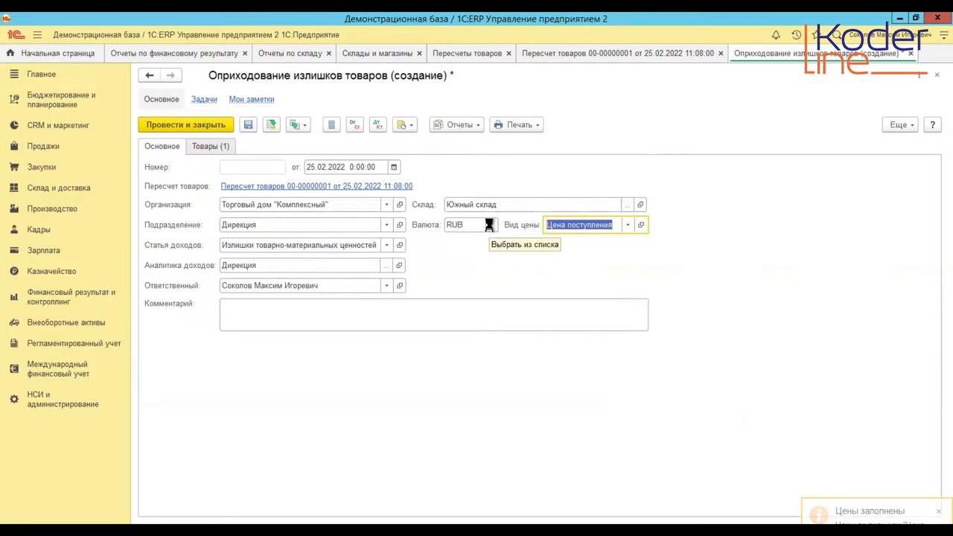
- Enter a price of 24 000 for the surplus jacket in the goods table, and post and close the surplus document
click(218, 147)
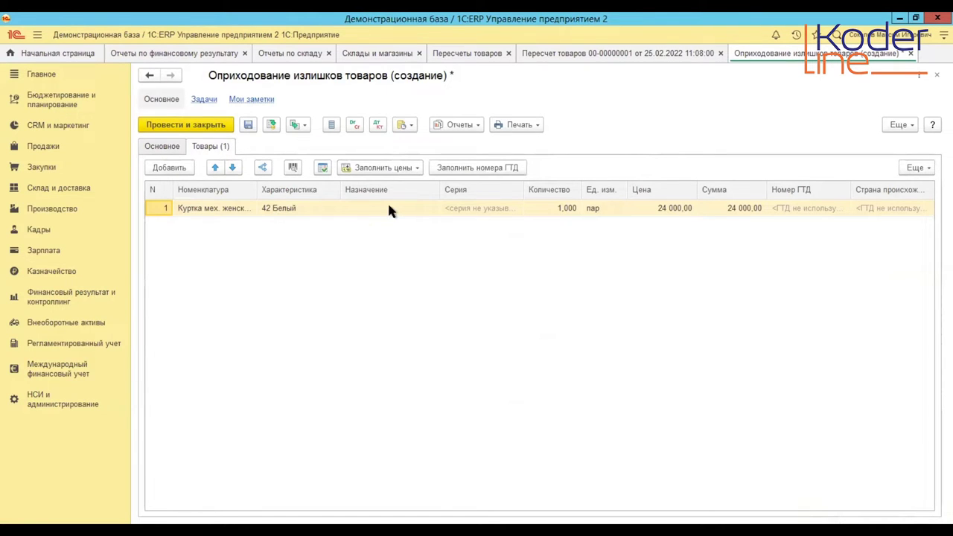
click(678, 212)
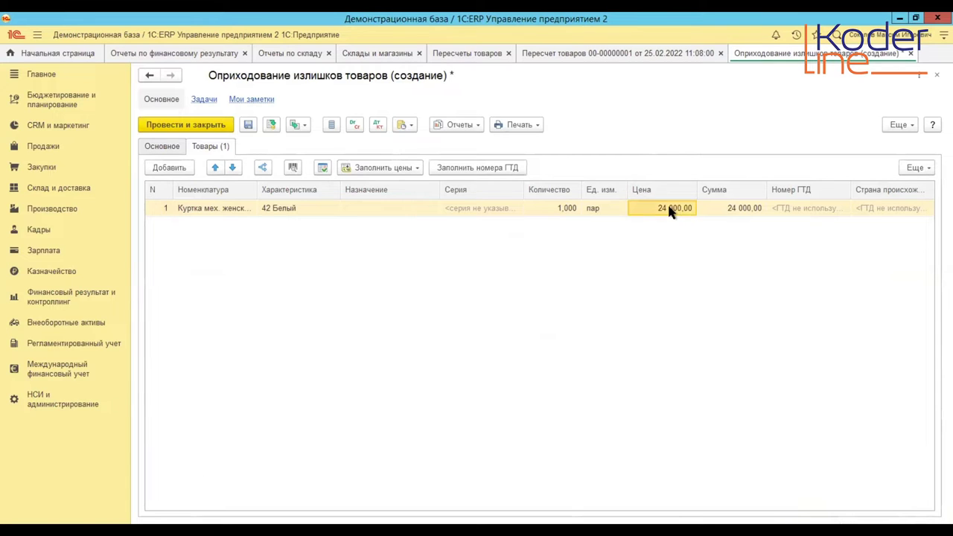
click(670, 212)
drag(656, 209, 642, 207)
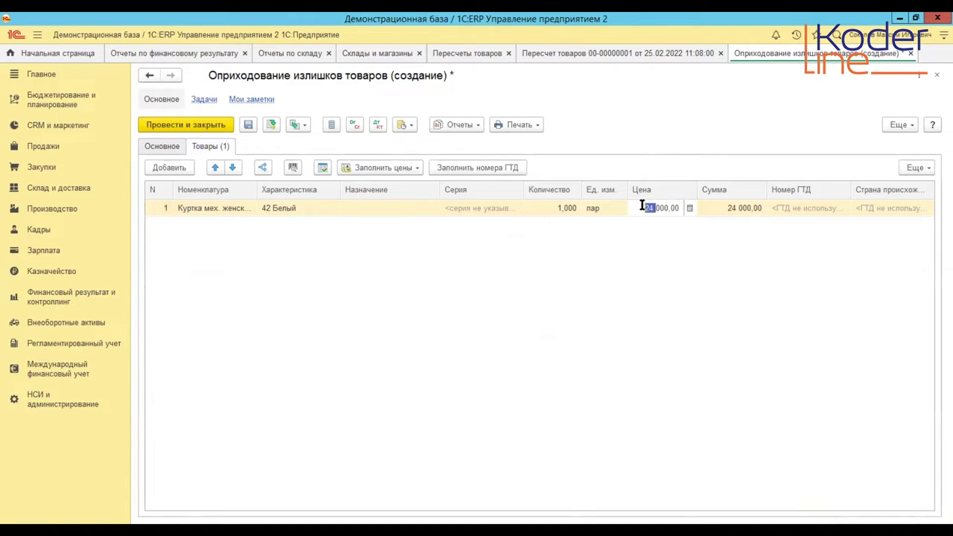
text(2)
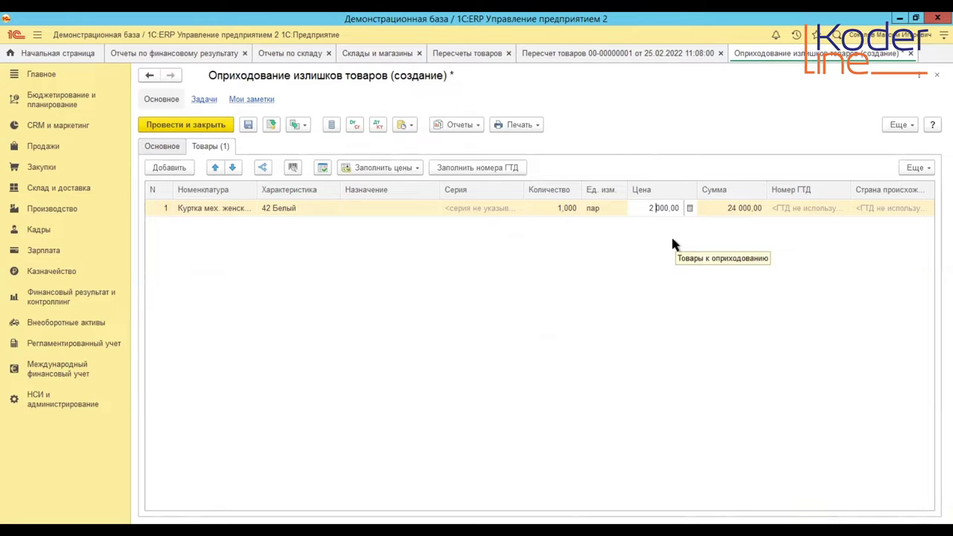
text(4)
click(619, 283)
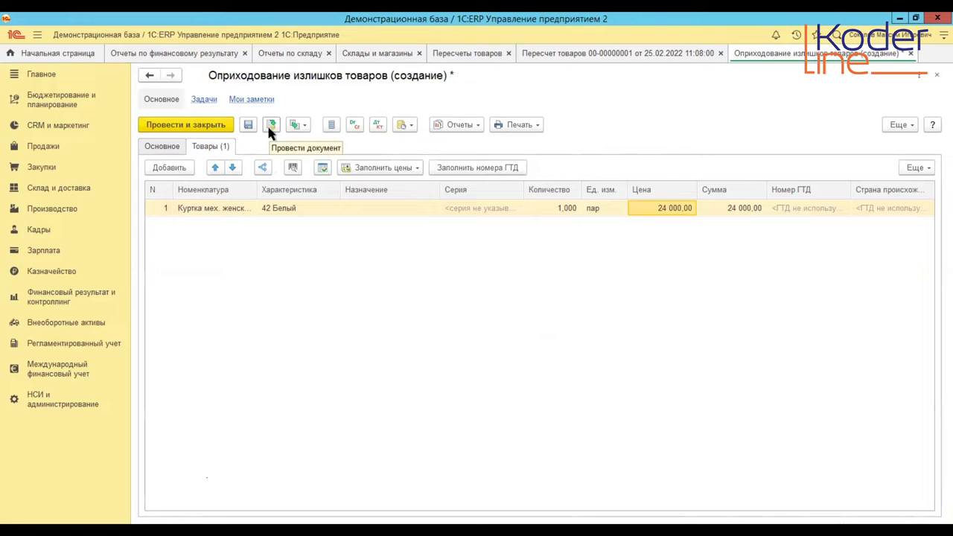
click(201, 129)
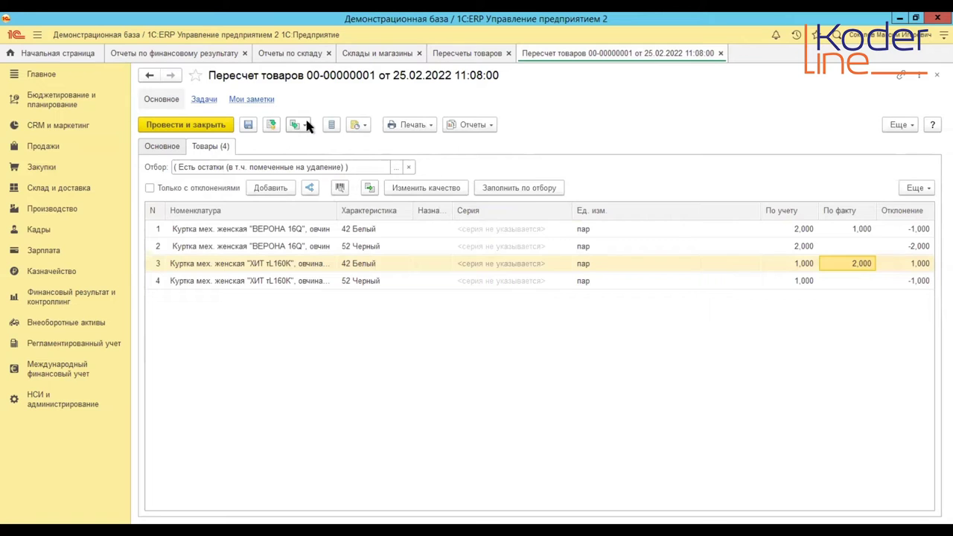
click(471, 127)
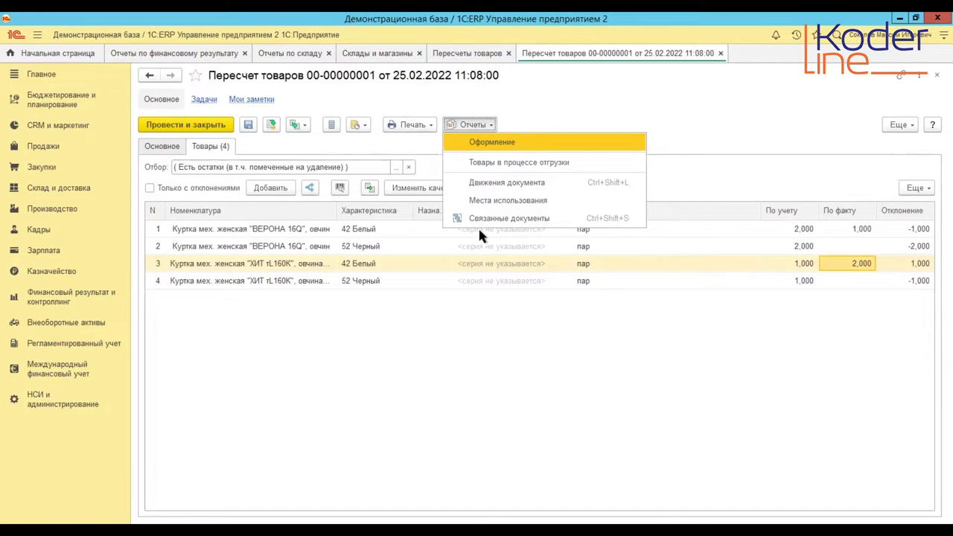
click(591, 317)
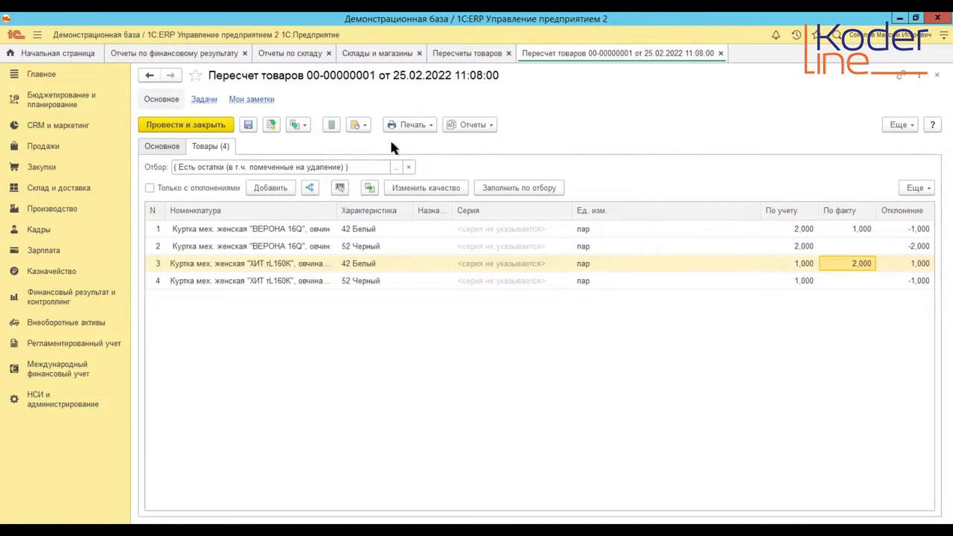
click(298, 125)
click(333, 252)
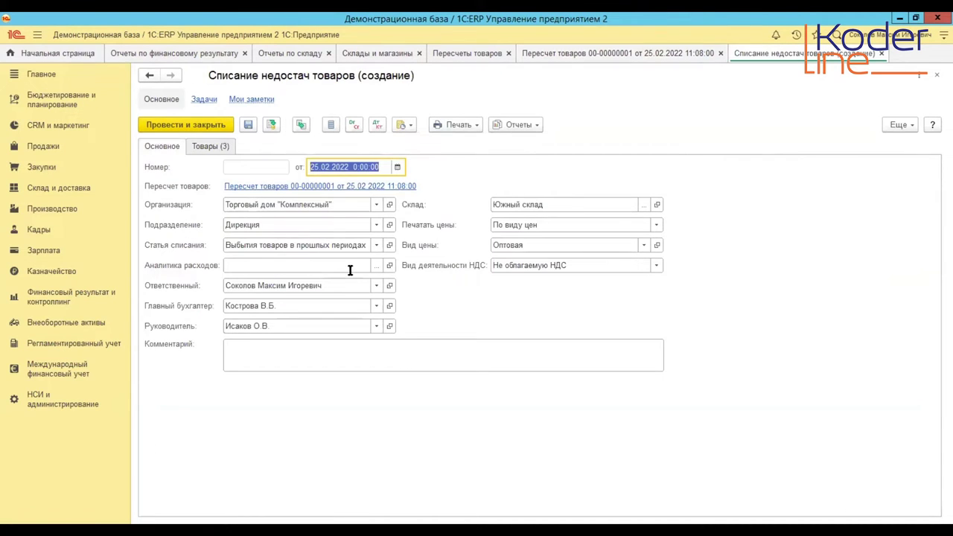
click(291, 248)
text(с)
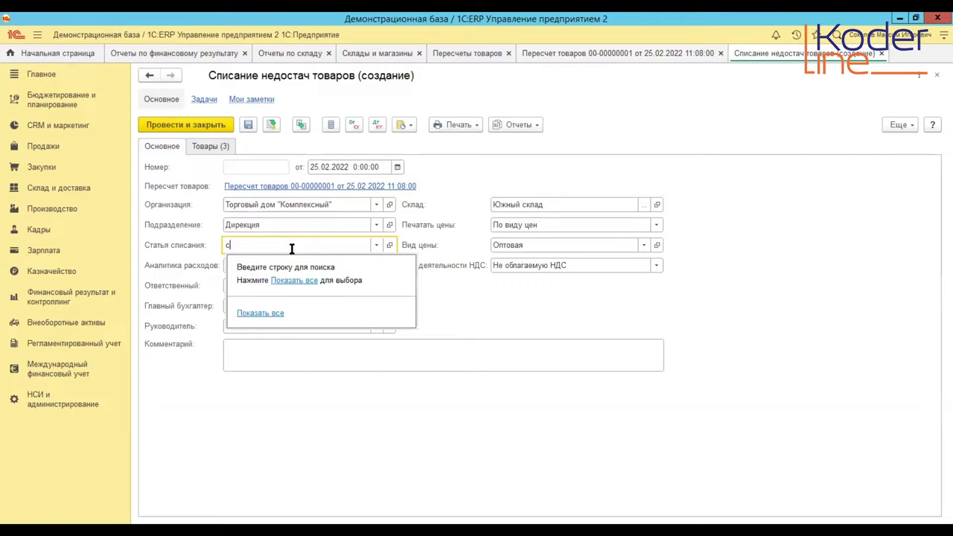
text(л)
key(BackSpace)
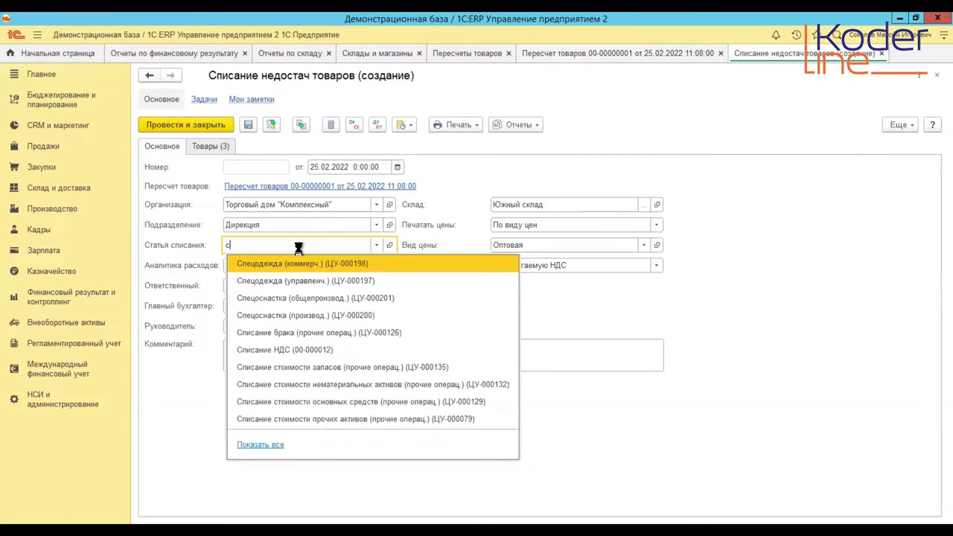
key(BackSpace)
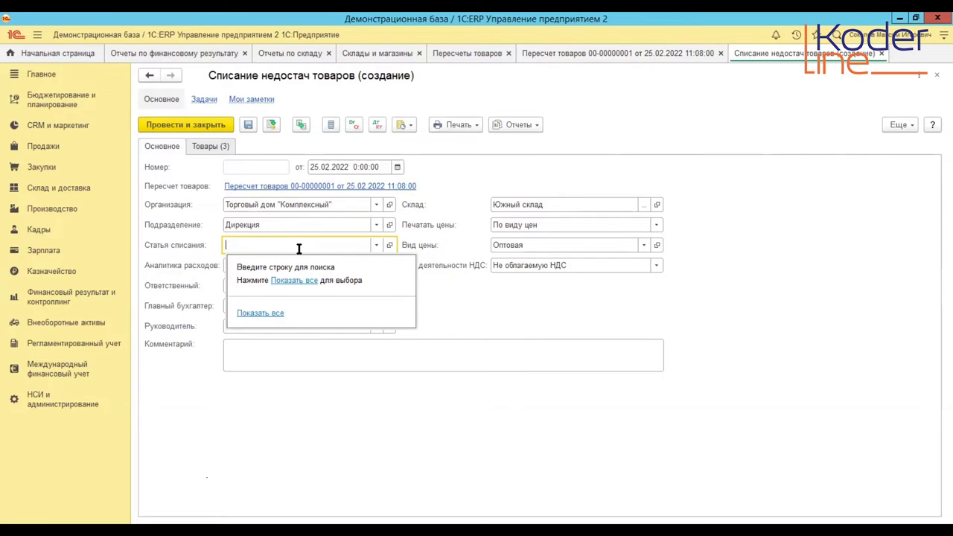
key(Escape)
key(Escape)
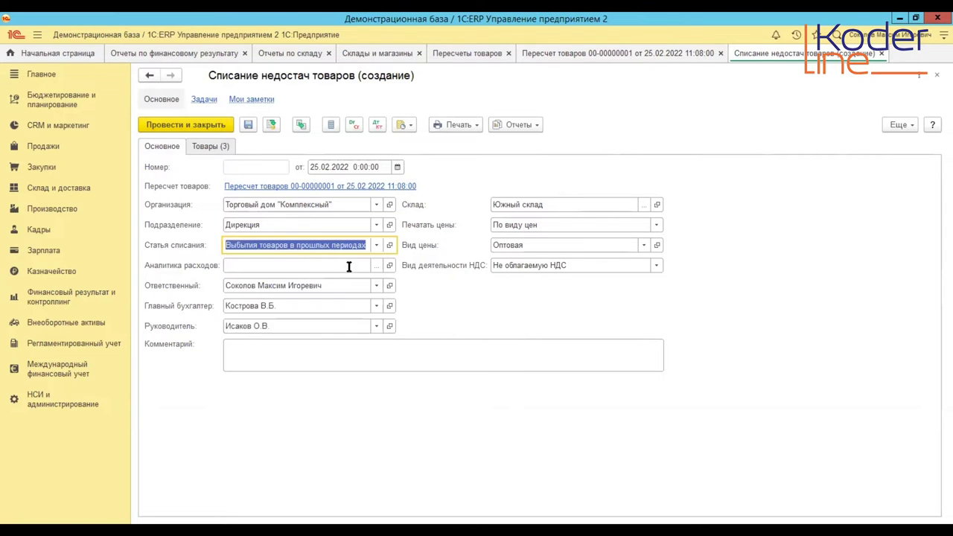
click(220, 150)
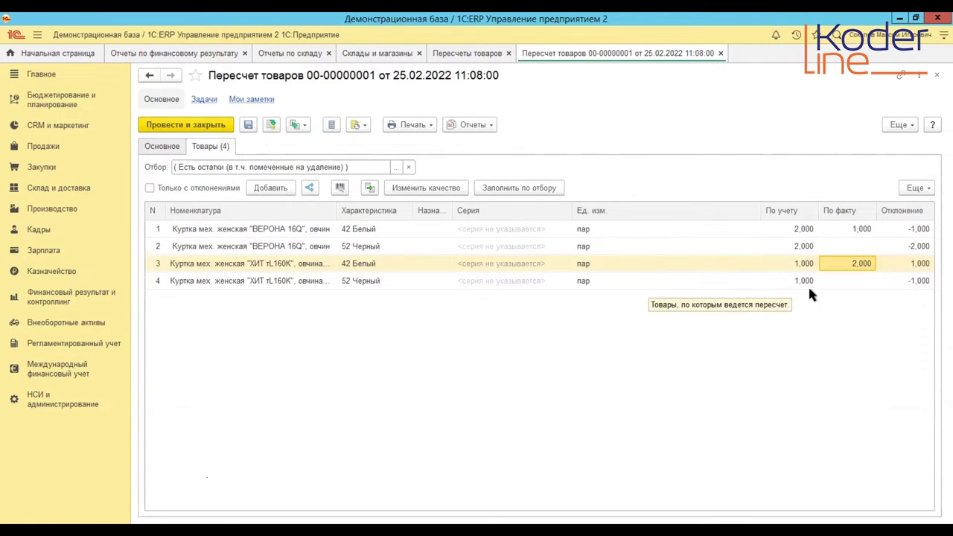
- Enter actual quantities of 2 for goods row 2 and 1 for row 4, and post the recount again
click(847, 246)
text(2)
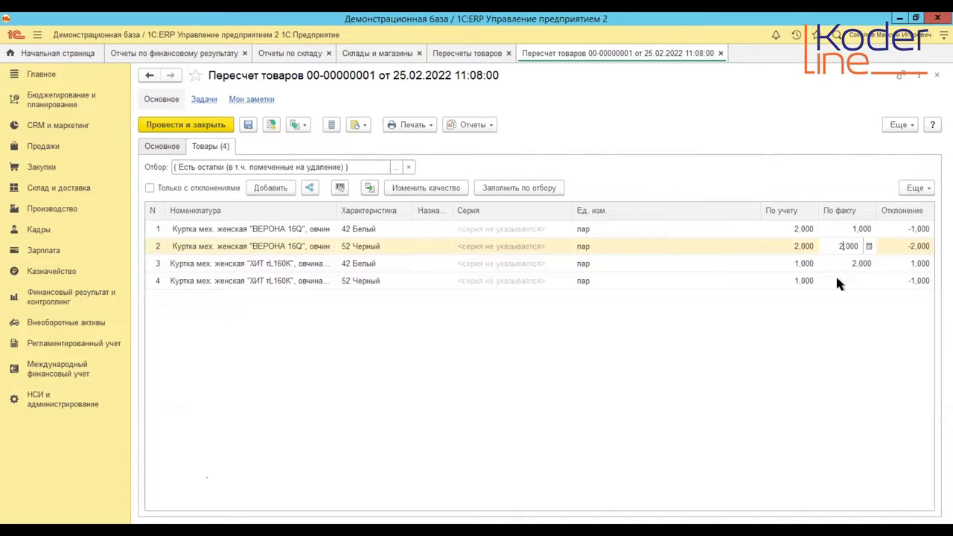
click(839, 280)
text(1)
key(Return)
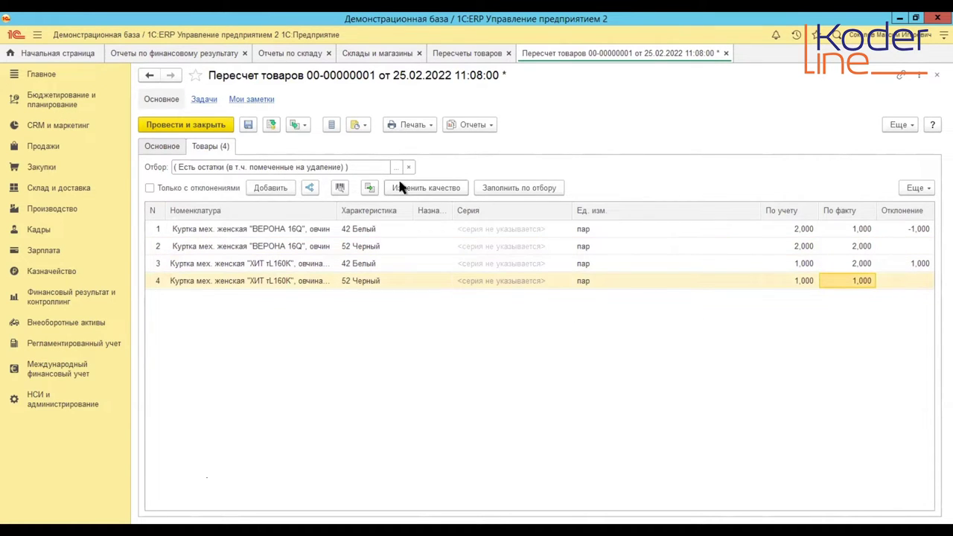
click(271, 125)
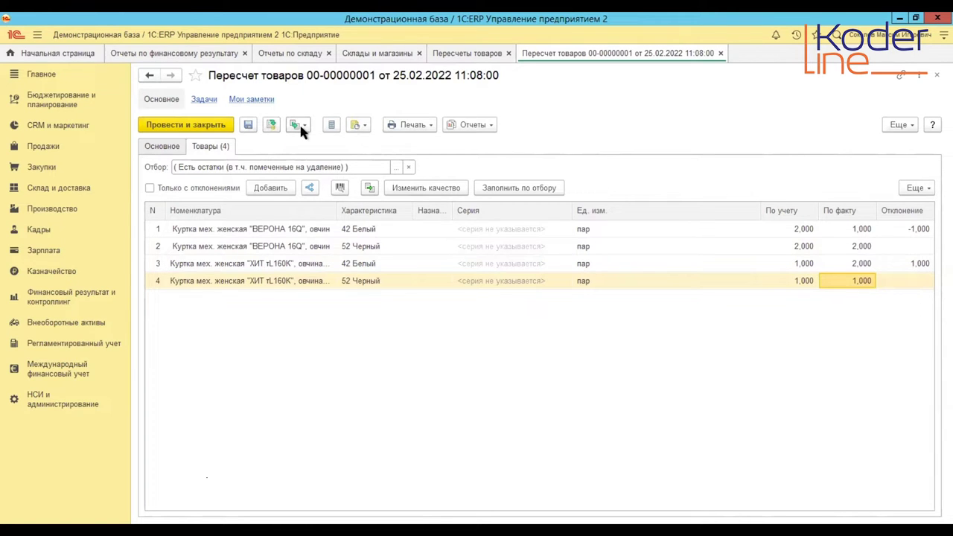
- Create a Списание недостач товаров document from the recount with the price type Цена поступления, then post and close it
click(300, 126)
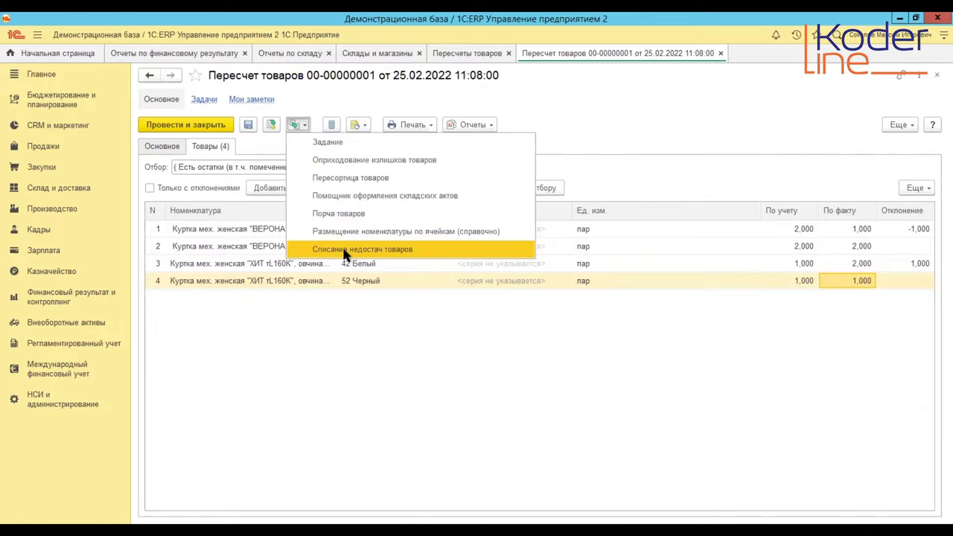
click(345, 254)
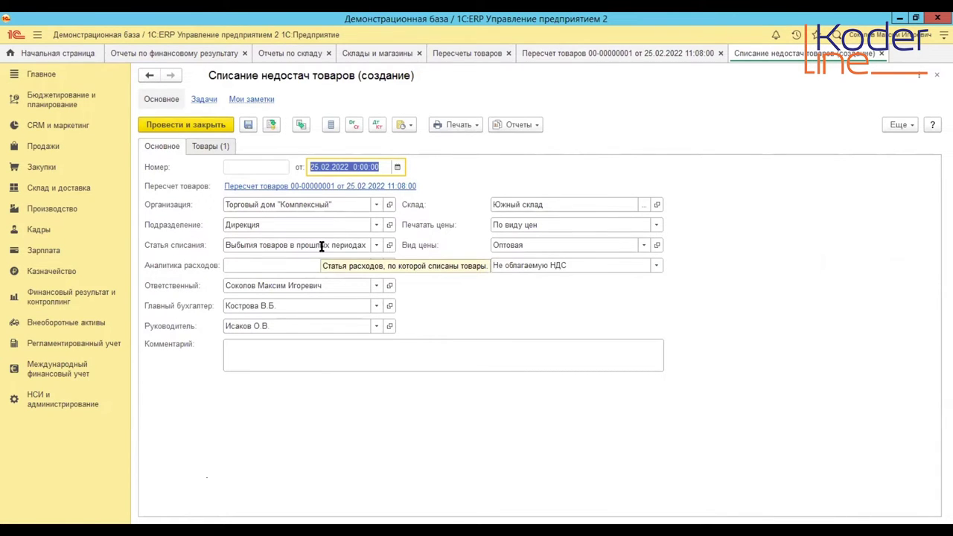
click(625, 247)
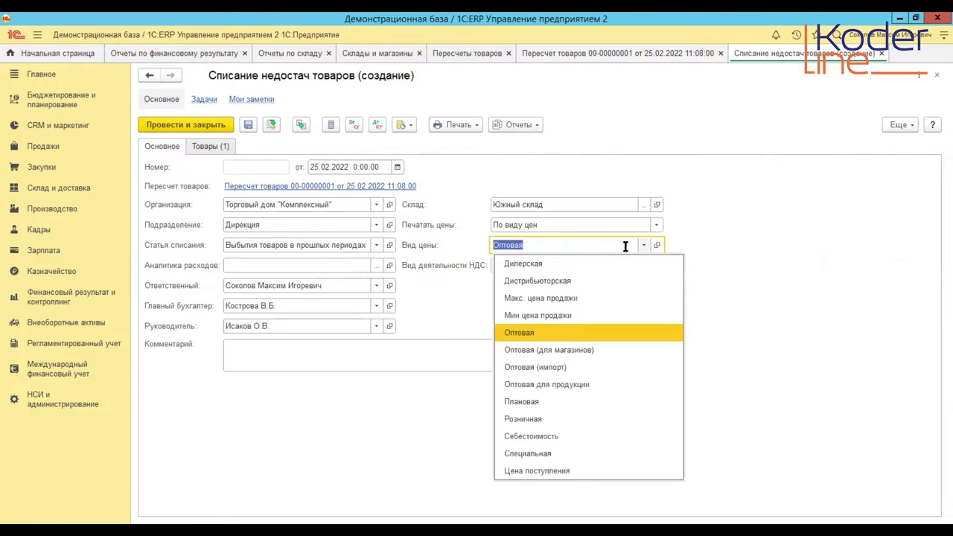
click(541, 474)
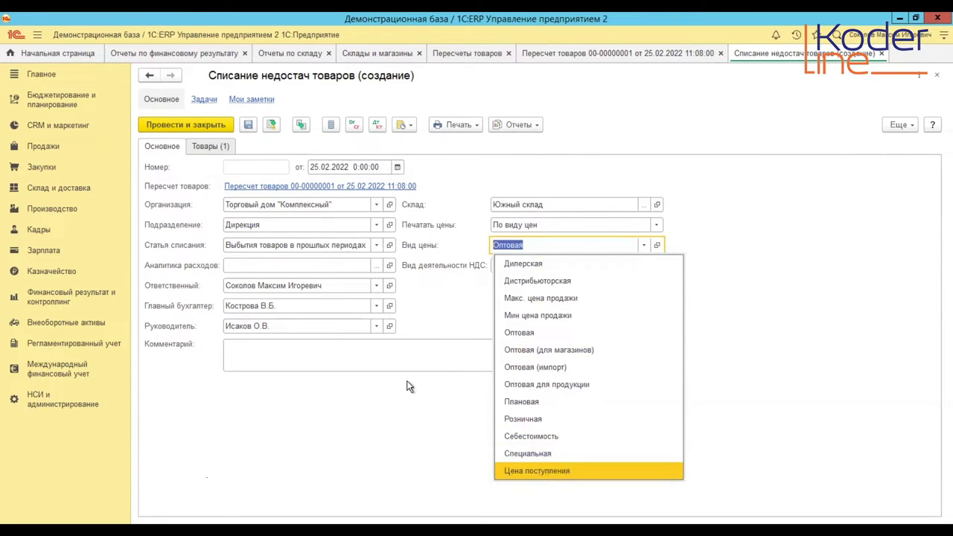
click(216, 147)
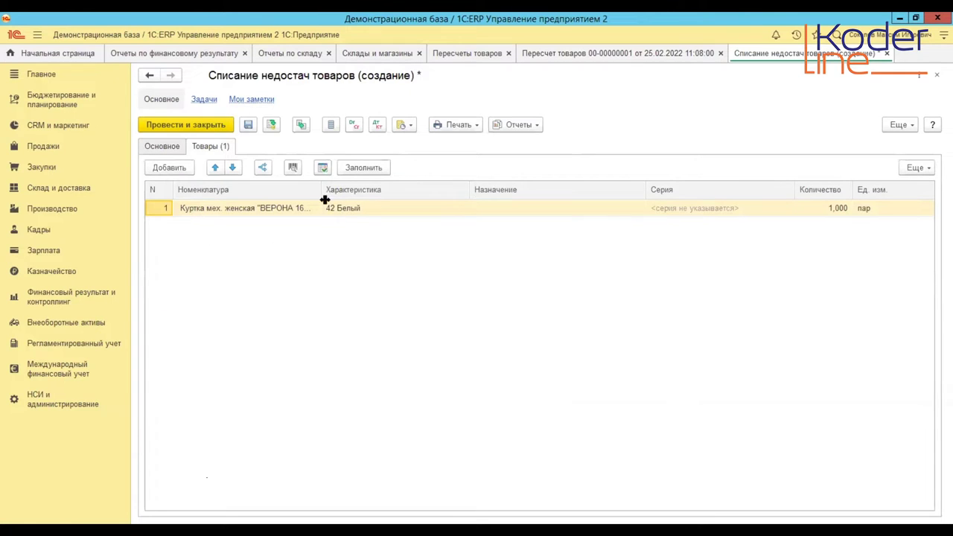
click(194, 127)
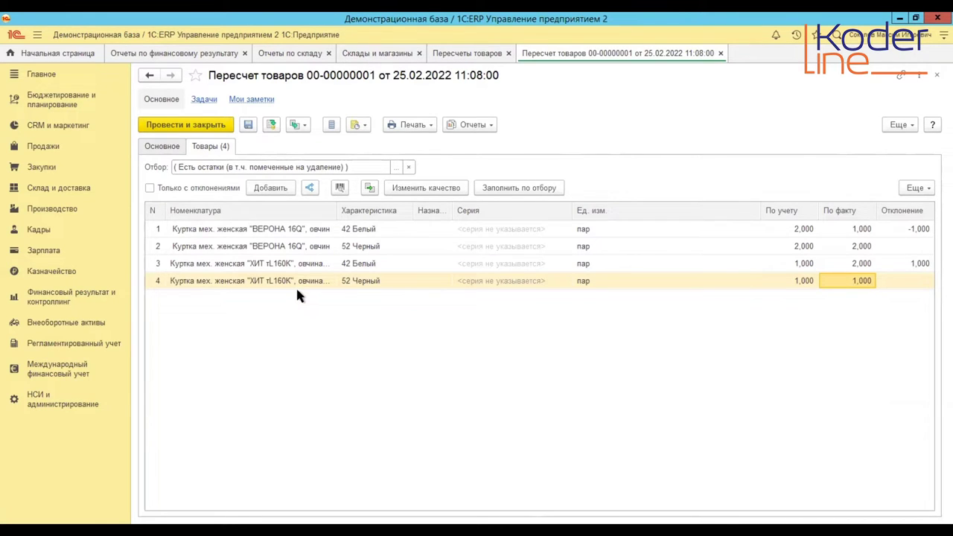
- Generate the Ведомость по товарам на складах report for Южный склад for 25.02.2022 and check the goods movements
click(166, 148)
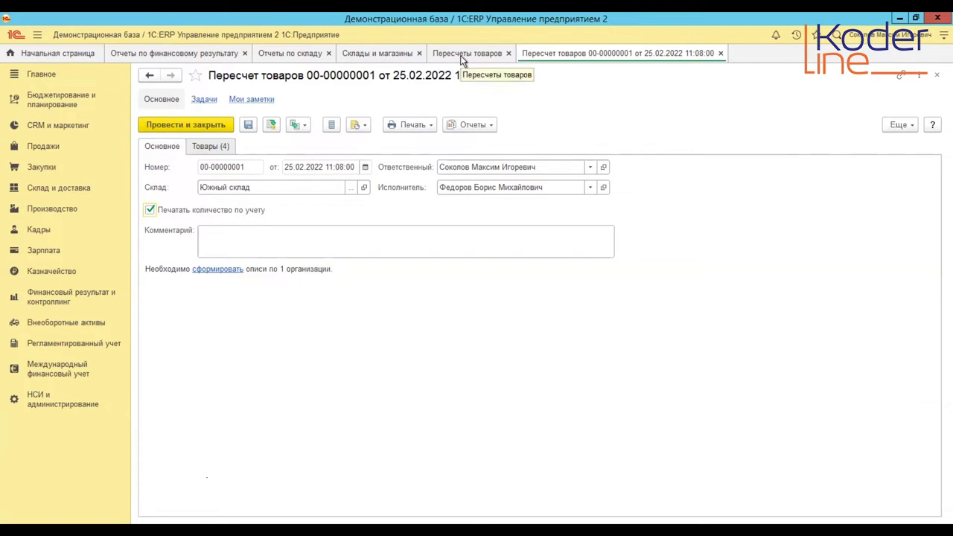
click(297, 59)
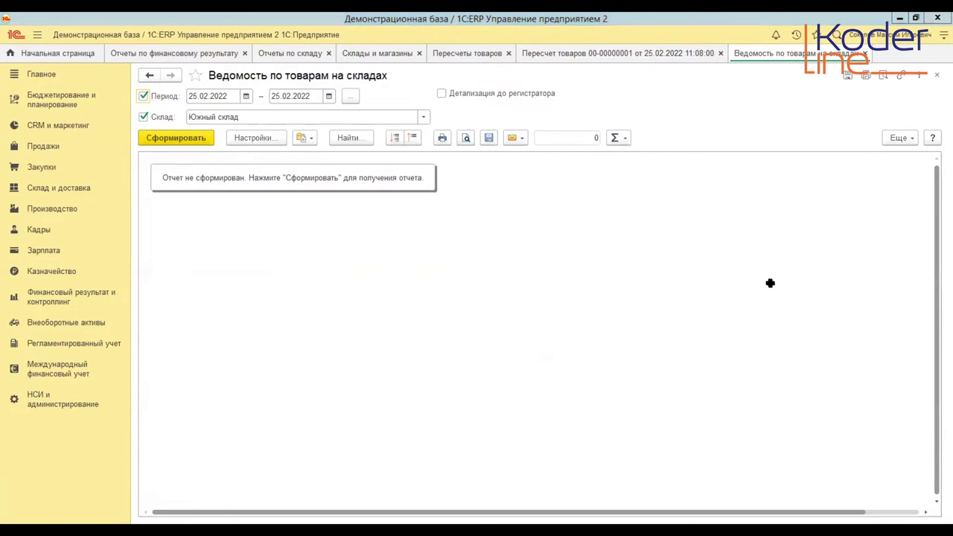
click(174, 142)
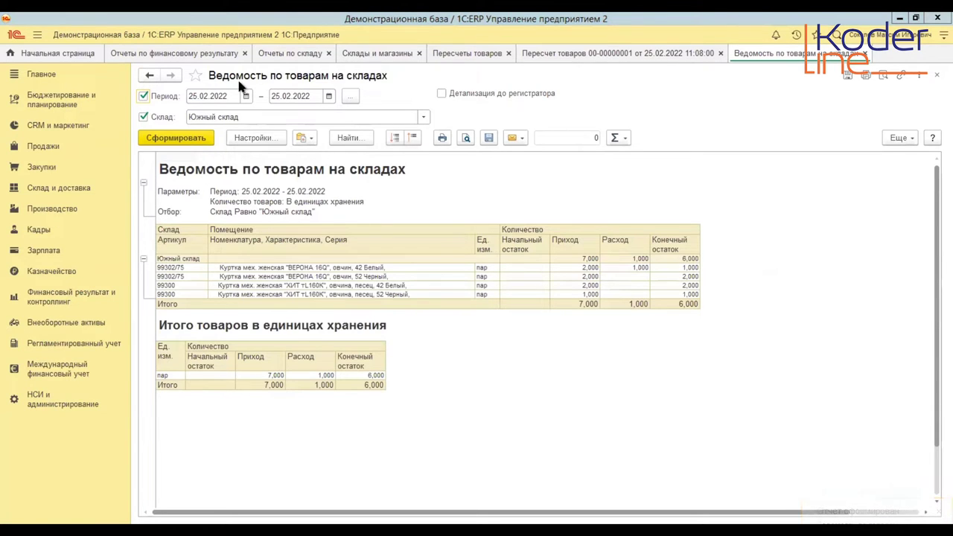
click(638, 266)
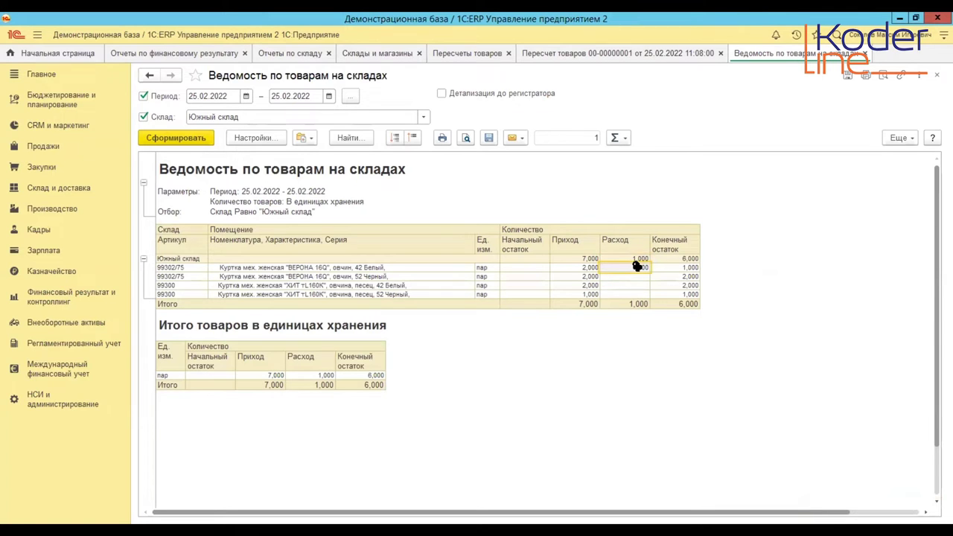
- Regenerate the warehouse goods report detailed down to registrar documents and examine the shortage write-off and surplus receipt lines
click(462, 93)
click(190, 142)
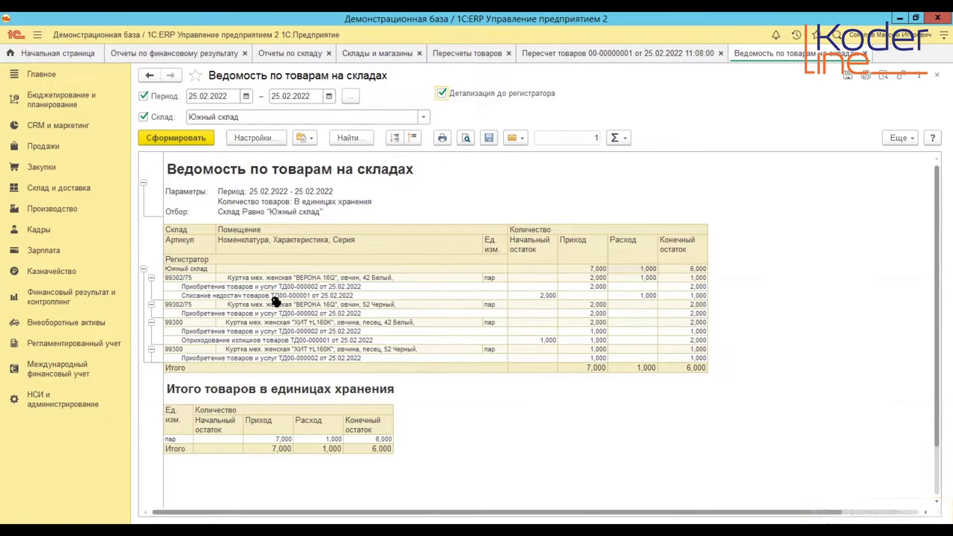
drag(256, 294, 643, 294)
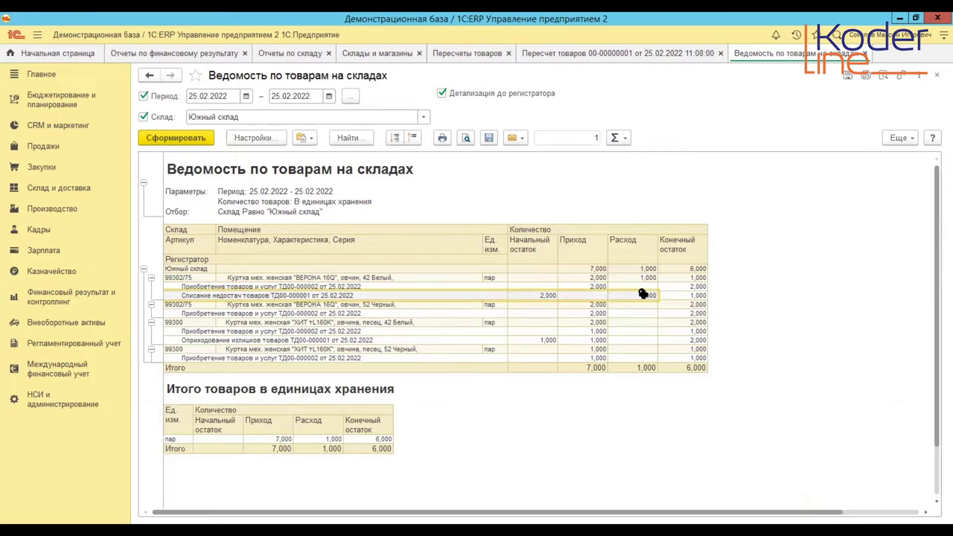
drag(289, 339, 589, 339)
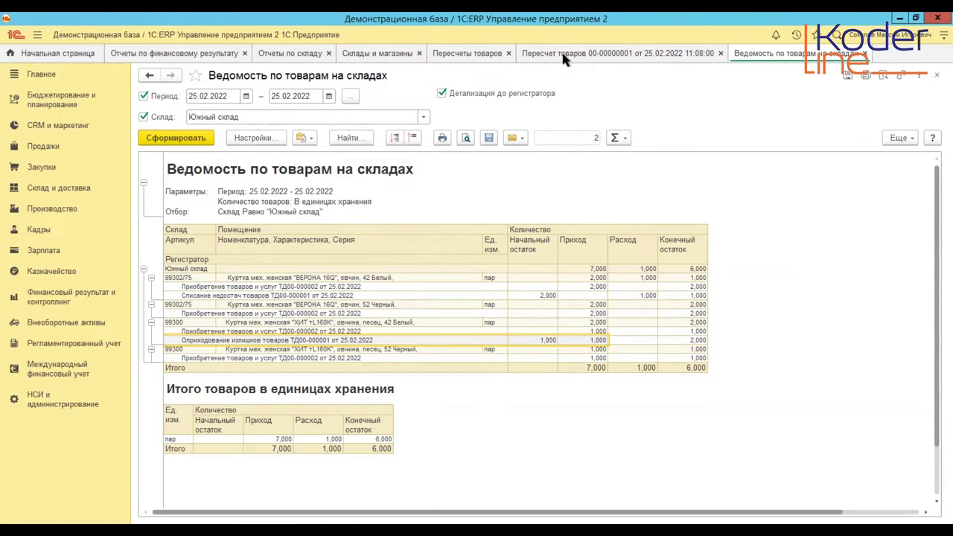
- Generate the inventory list for Торговый дом "Комплексный" at Южный склад from the recount for the period 25.02.2022 - 28.02.2022
click(475, 53)
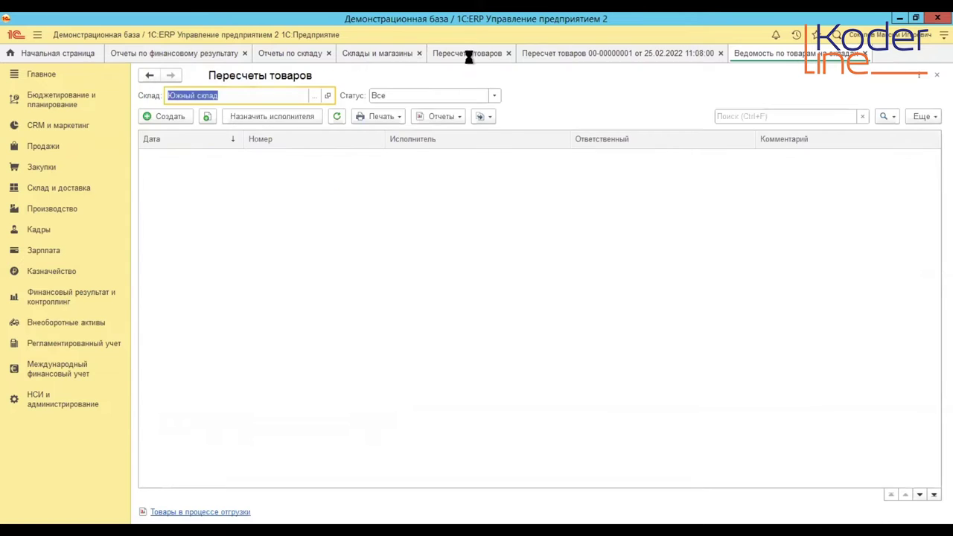
click(577, 54)
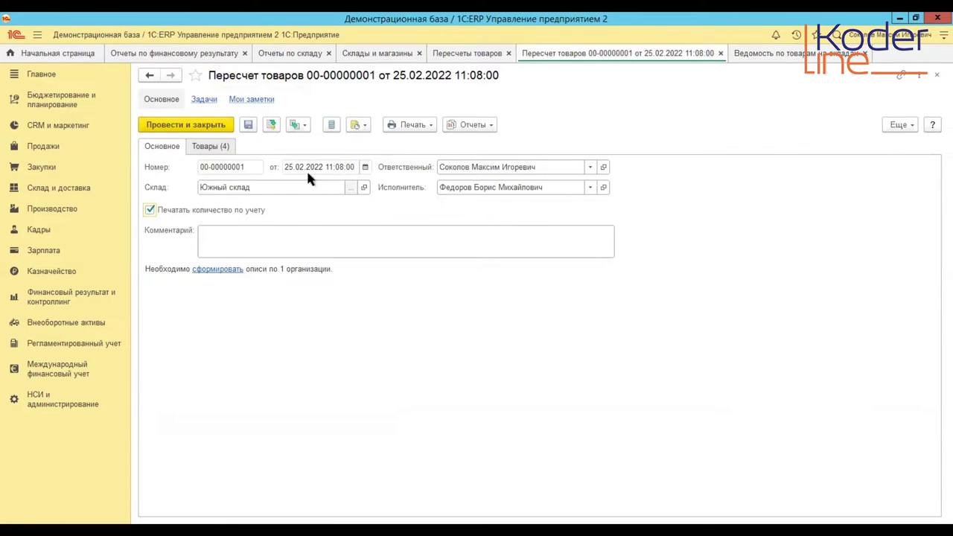
click(213, 269)
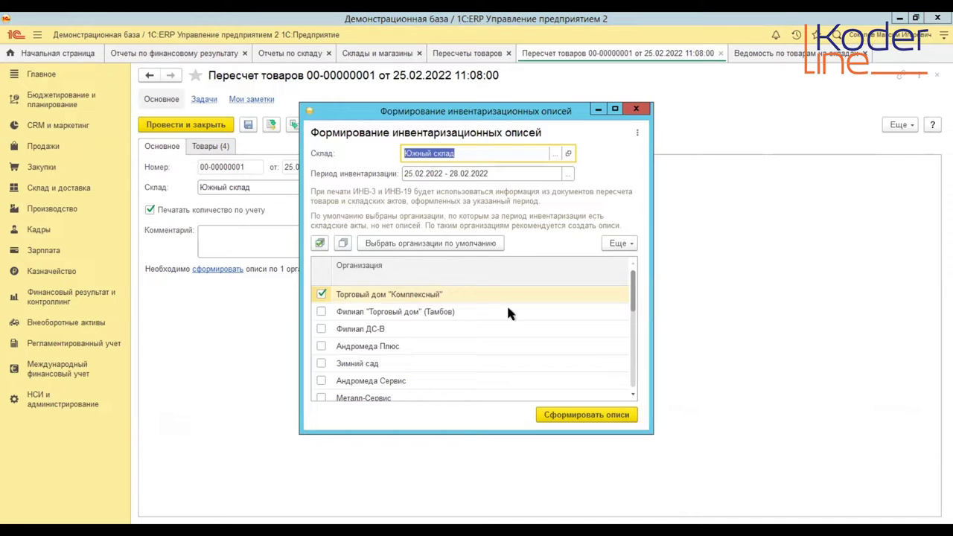
click(578, 421)
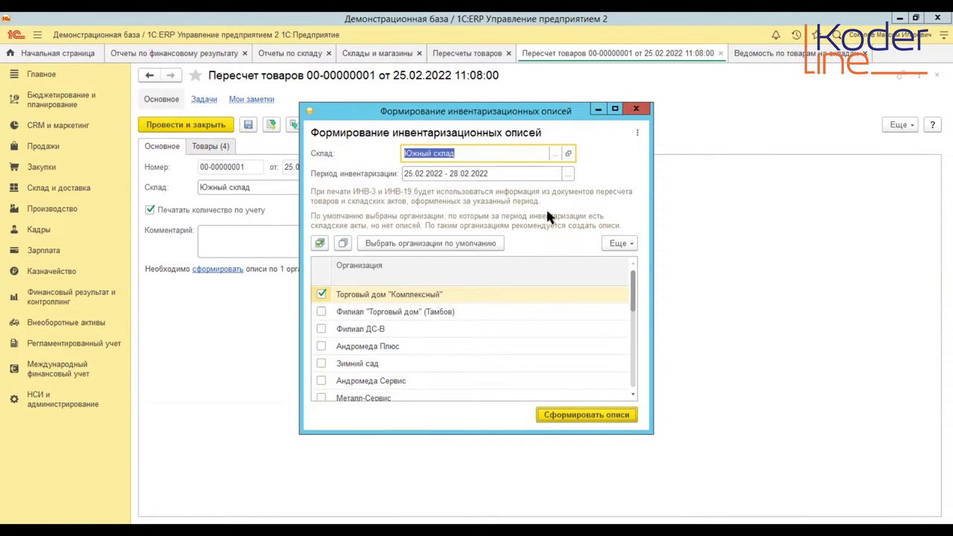
click(592, 414)
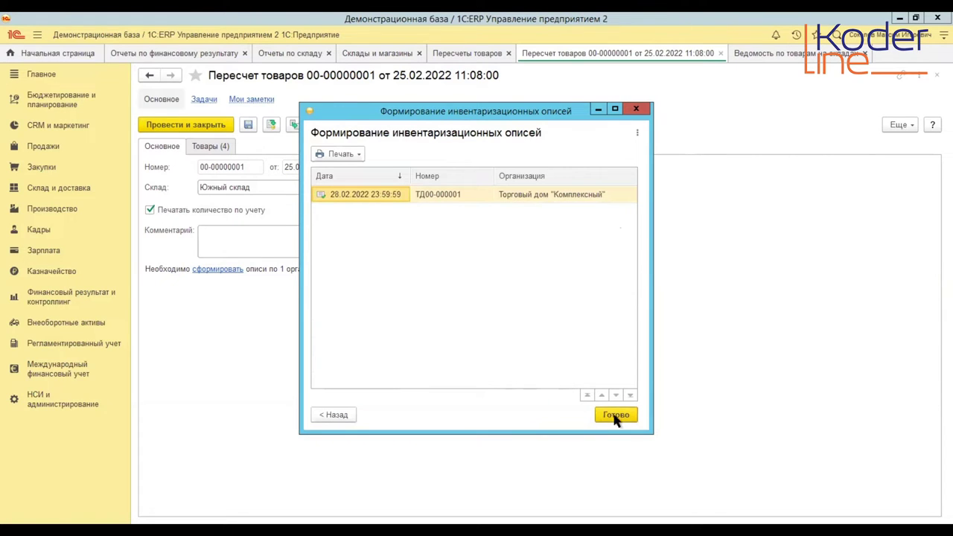
click(616, 415)
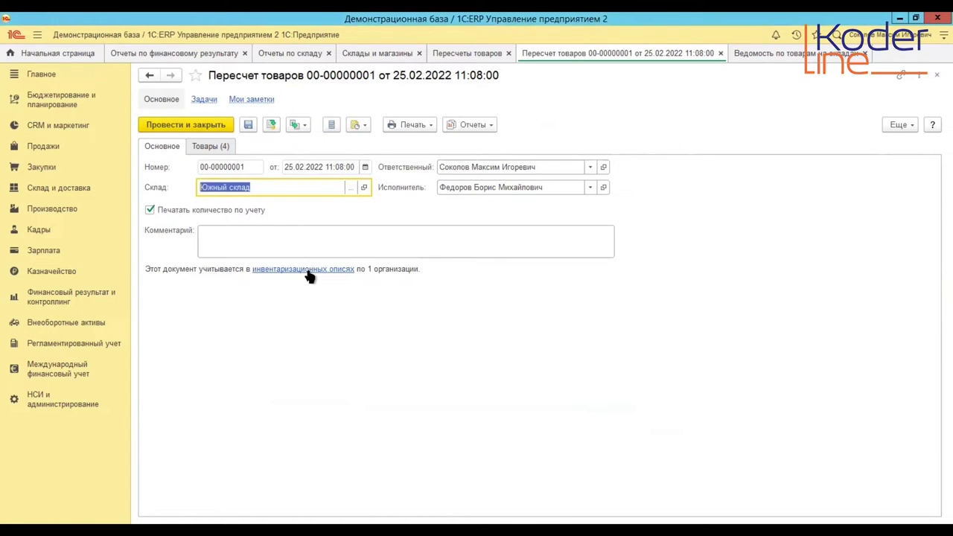
- Open the generated inventory list document through the recount's list of Инвентаризационные описи
click(307, 271)
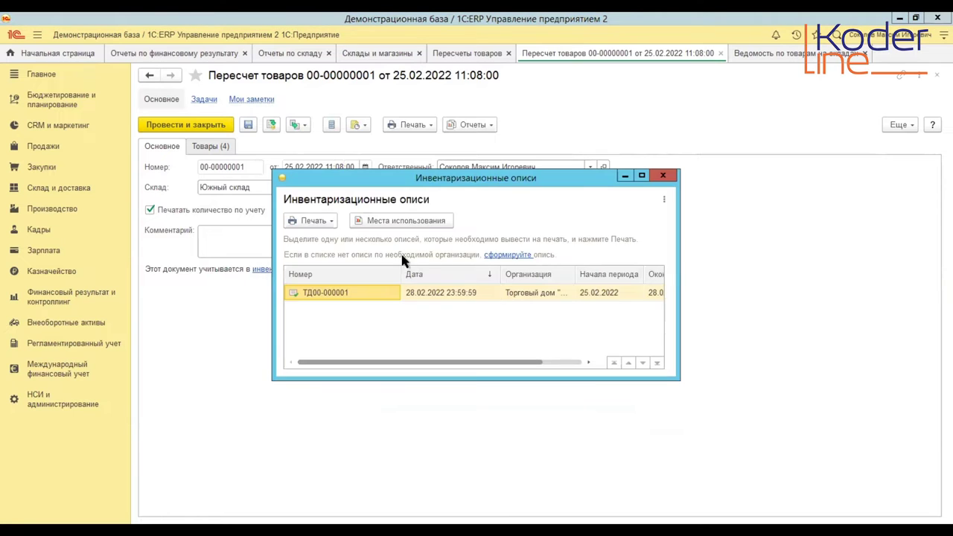
drag(513, 171, 503, 95)
click(467, 212)
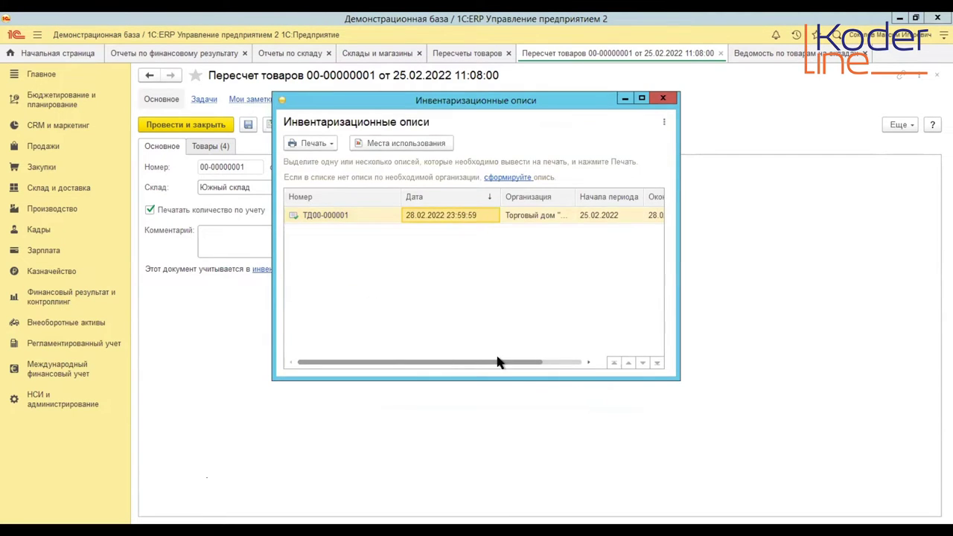
double_click(449, 215)
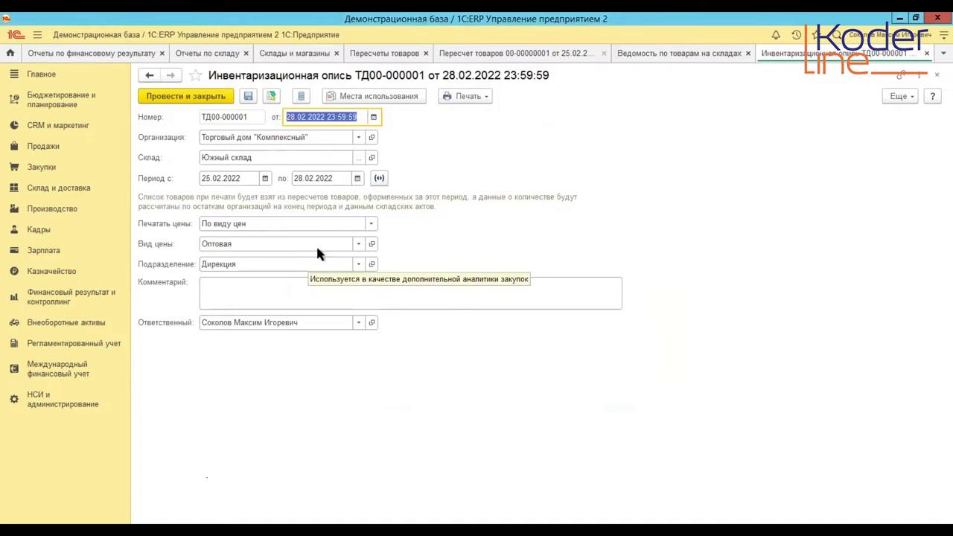
- Produce the Инвентаризационная опись (ИНВ-3) print form, review its actual and accounting quantities and amounts, and close it
click(479, 100)
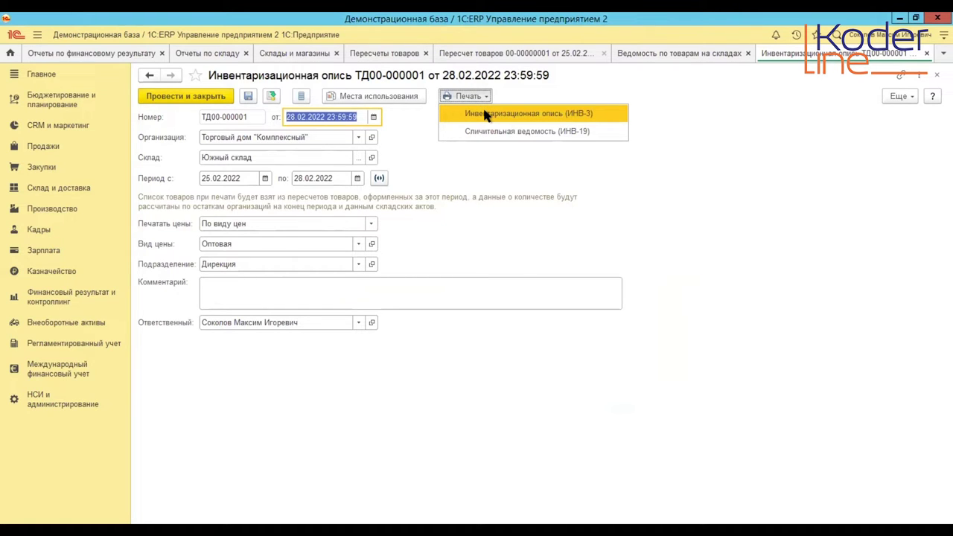
click(484, 114)
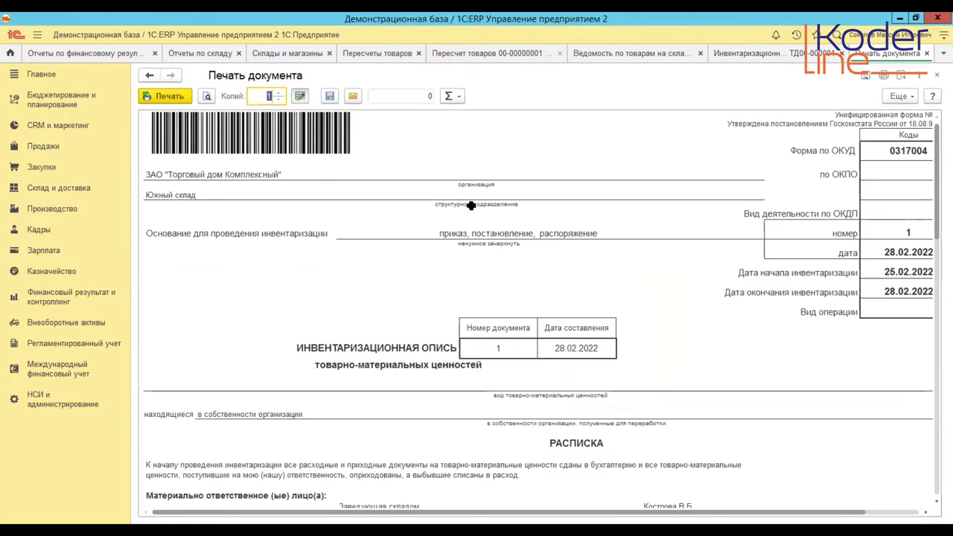
scroll(470, 206, down, 5)
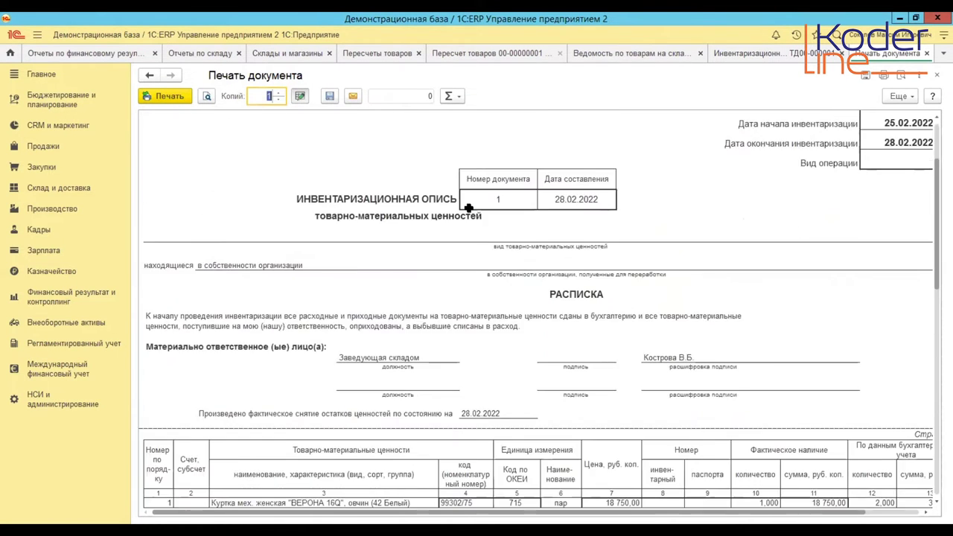
scroll(457, 216, down, 1)
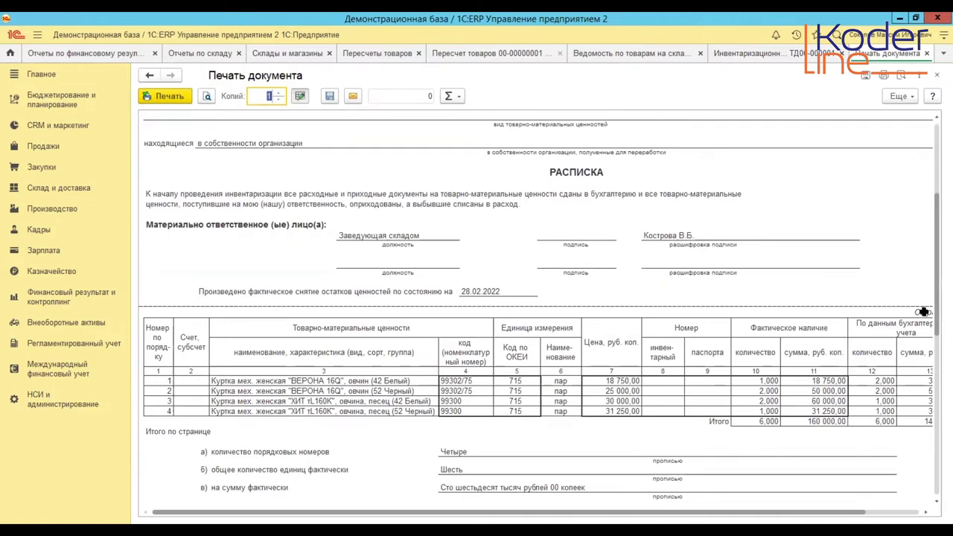
drag(698, 514, 759, 523)
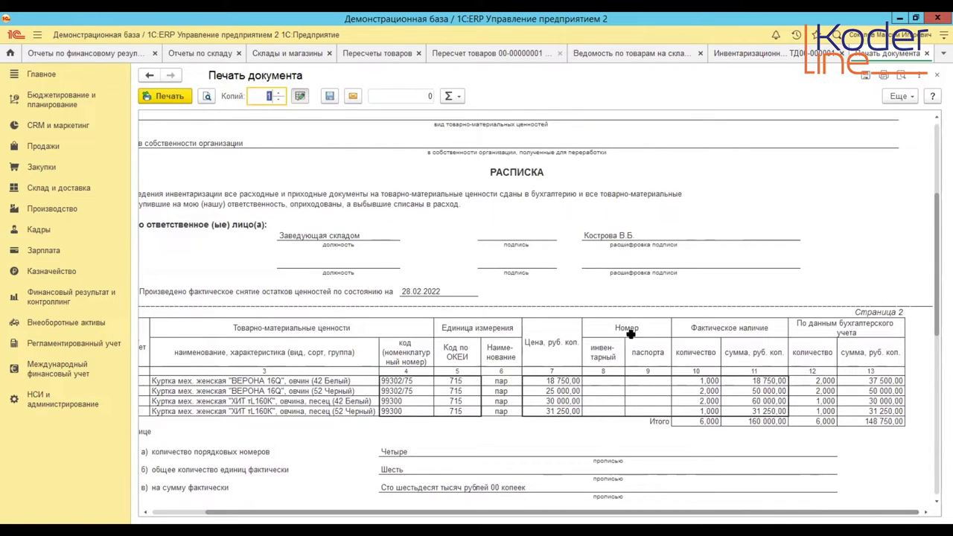
click(937, 78)
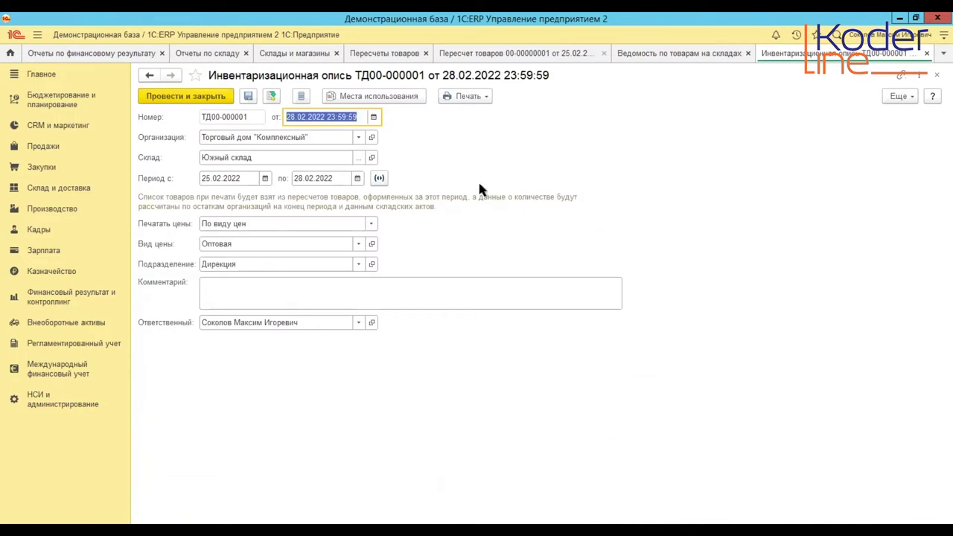
- Produce the Сличительная ведомость (ИНВ-19) print form, review its surplus and shortage results, and close it
click(467, 98)
click(474, 131)
scroll(474, 259, down, 2)
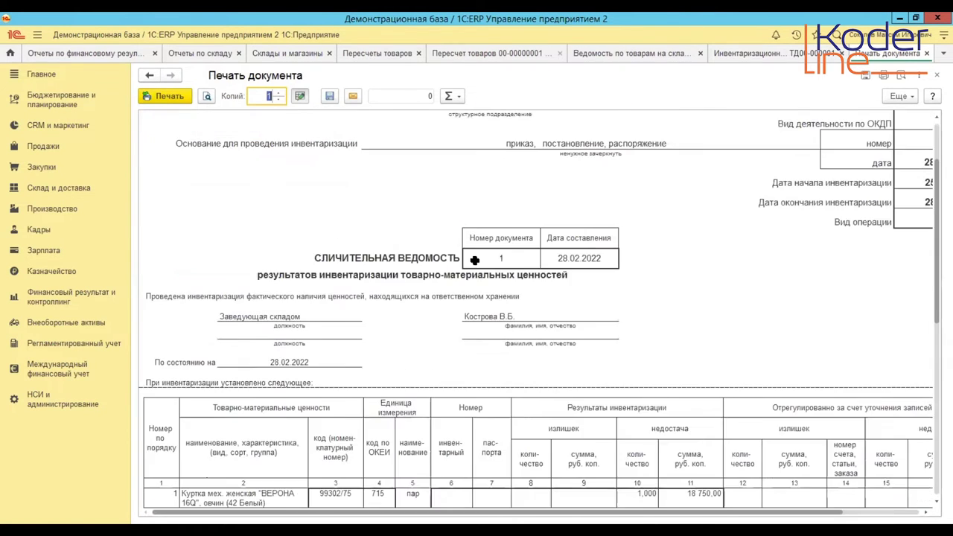
scroll(474, 259, down, 2)
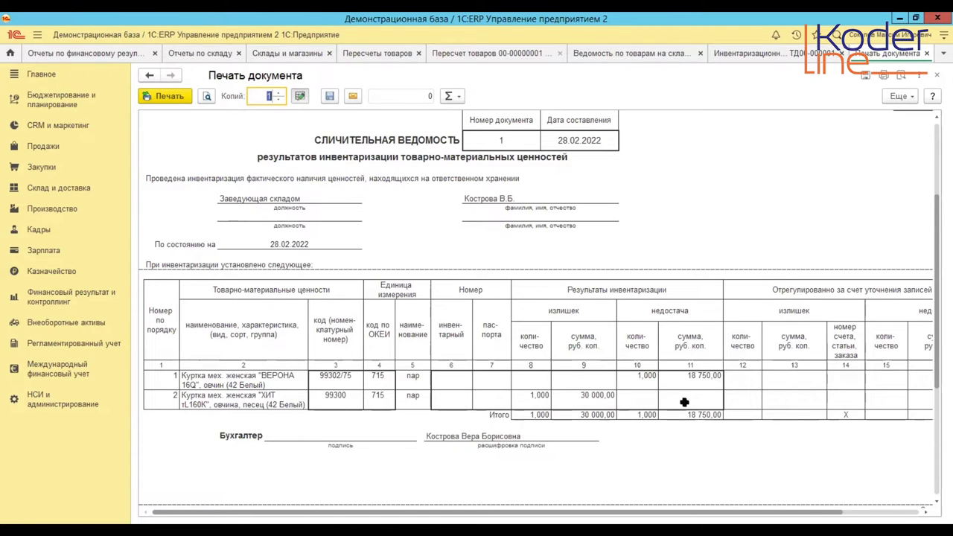
mouse_move(826, 514)
mouse_down()
mouse_move(847, 517)
mouse_move(827, 517)
mouse_up()
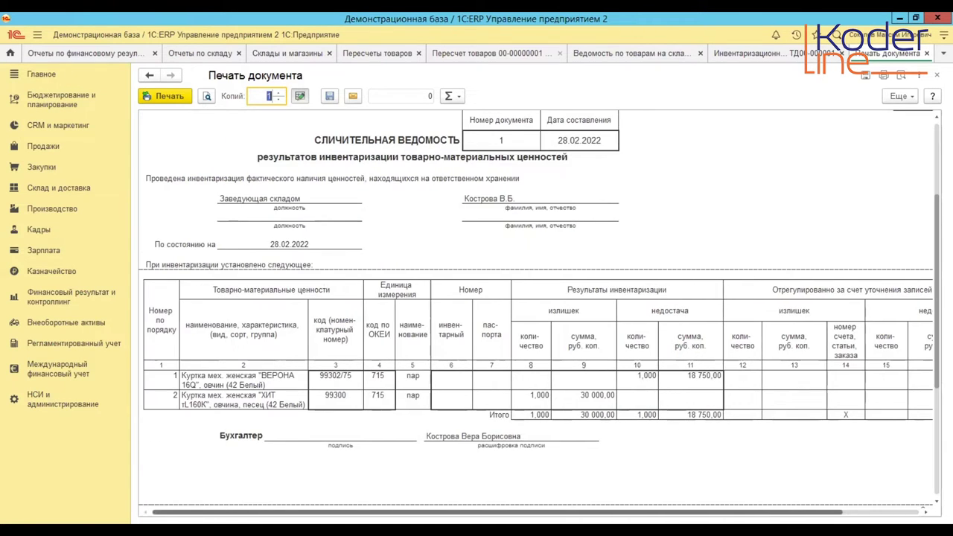
click(937, 75)
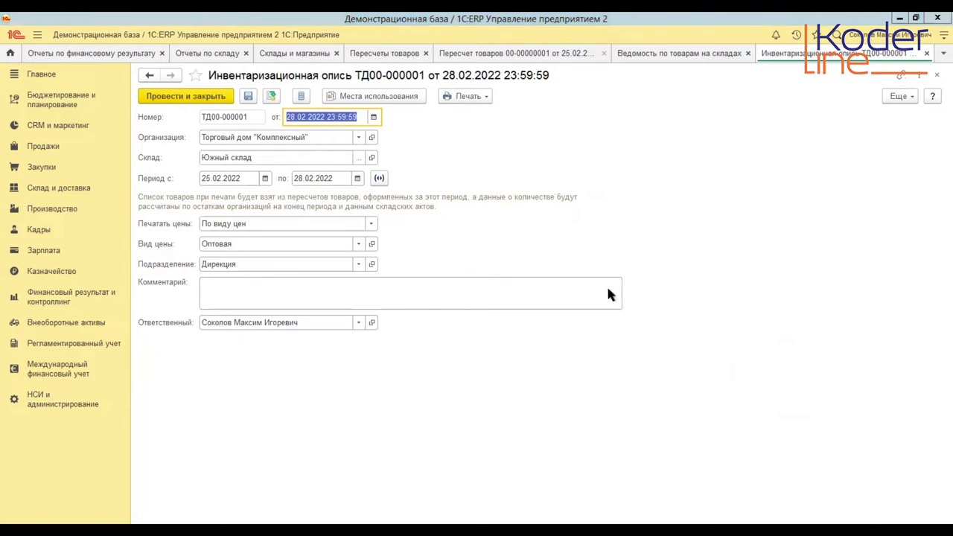
- Close the inventory list windows and the recount document, and return to the Ведомость по товарам на складах report
click(936, 79)
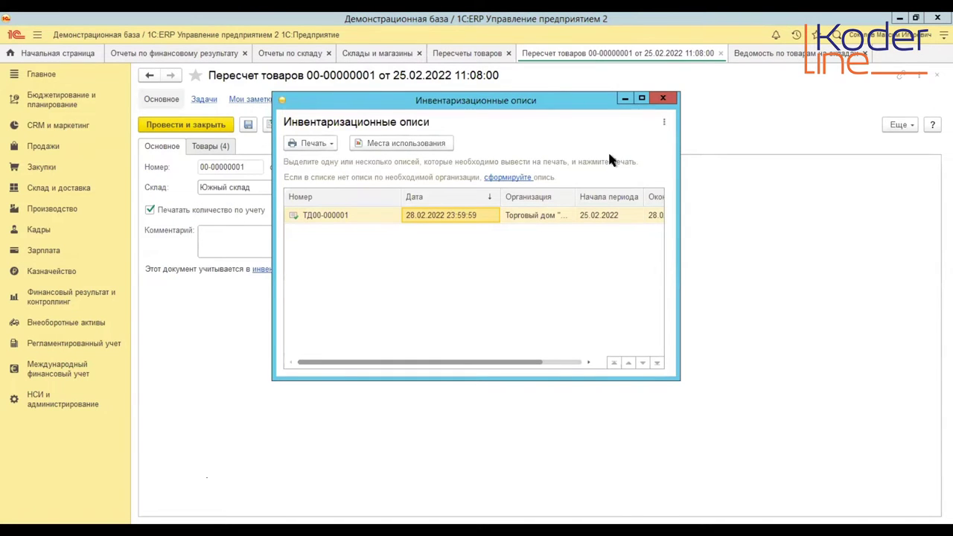
click(664, 99)
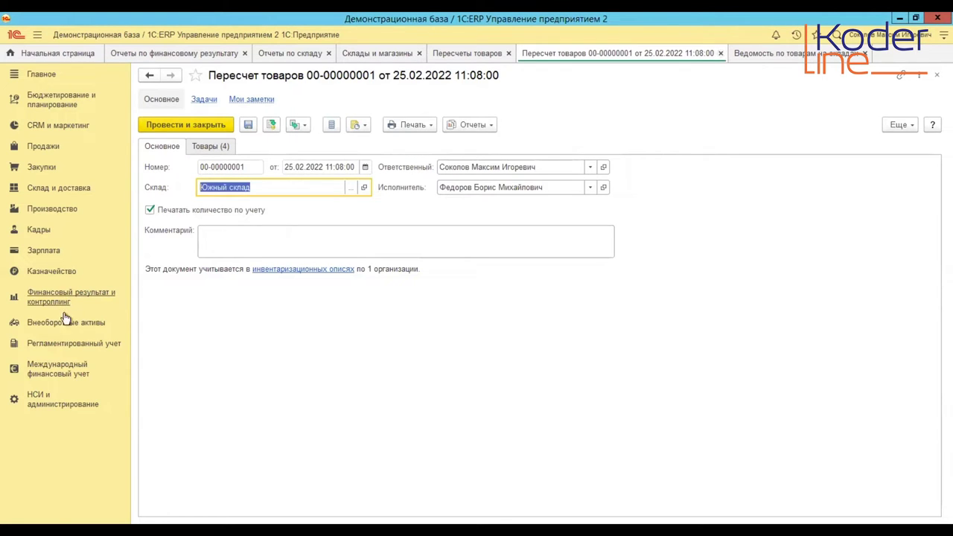
click(719, 54)
click(612, 53)
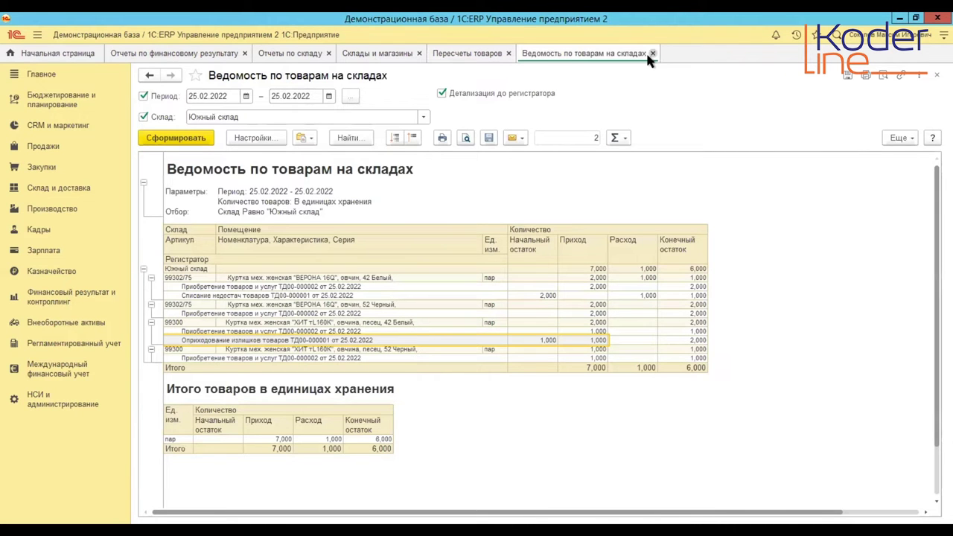
- Switch the goods recount list to Ордерный склад and review that warehouse's Ордерная схема и структура settings
click(513, 58)
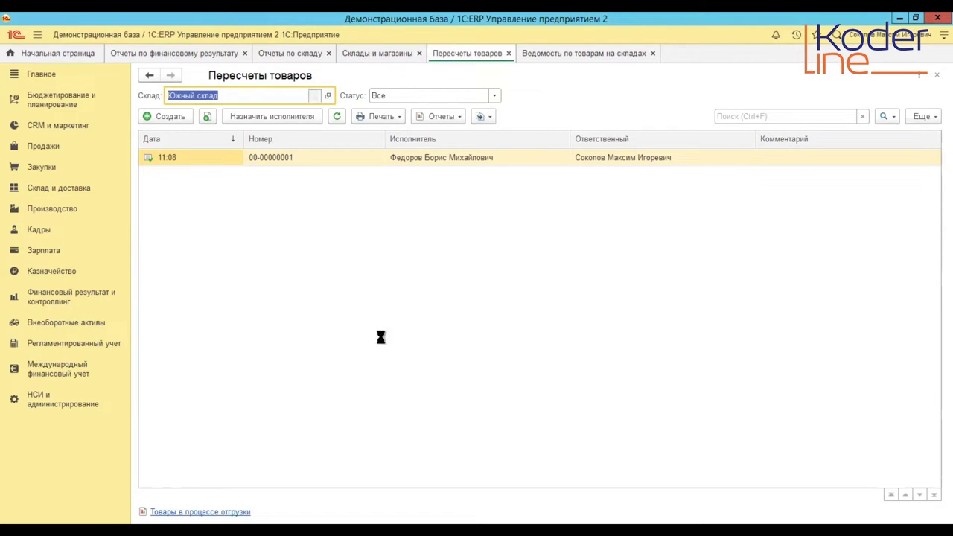
double_click(291, 275)
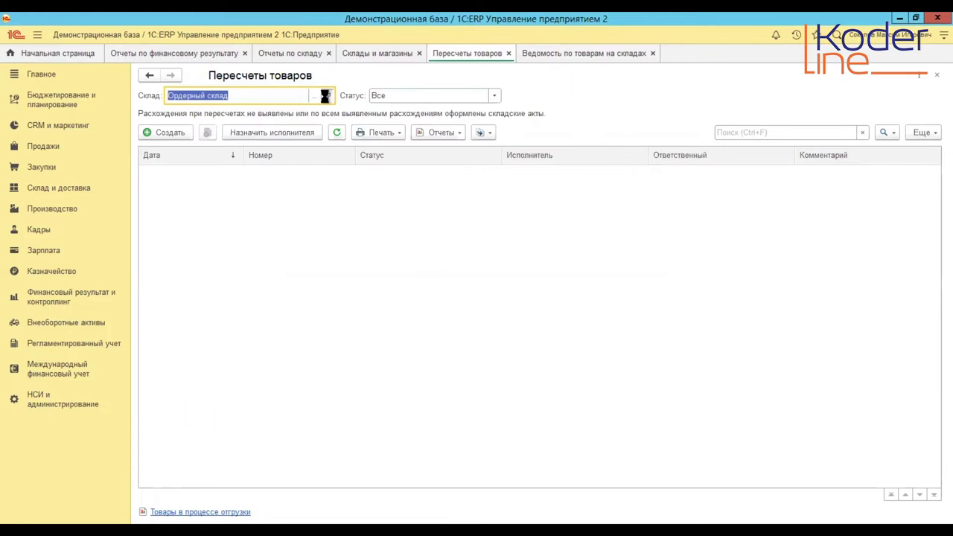
key(ctrl+shift+F4)
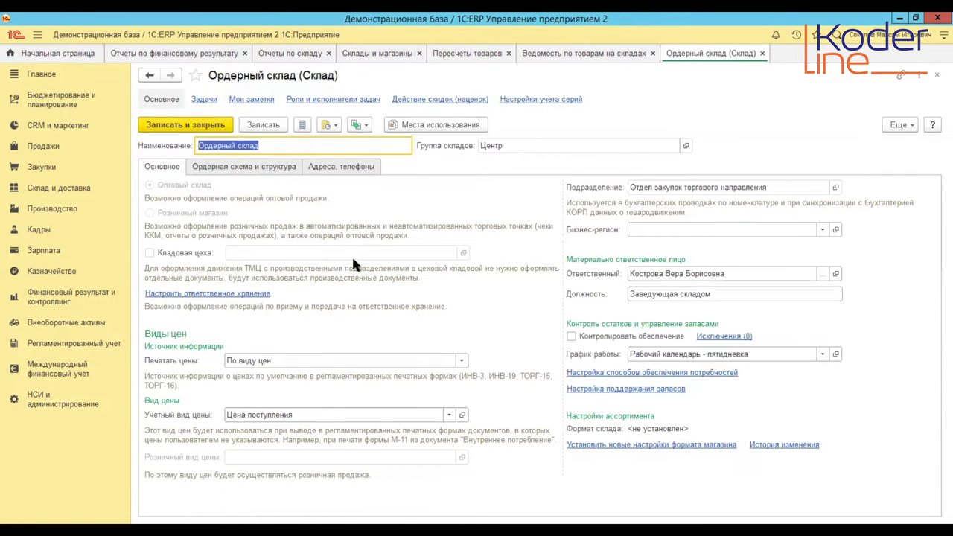
click(214, 167)
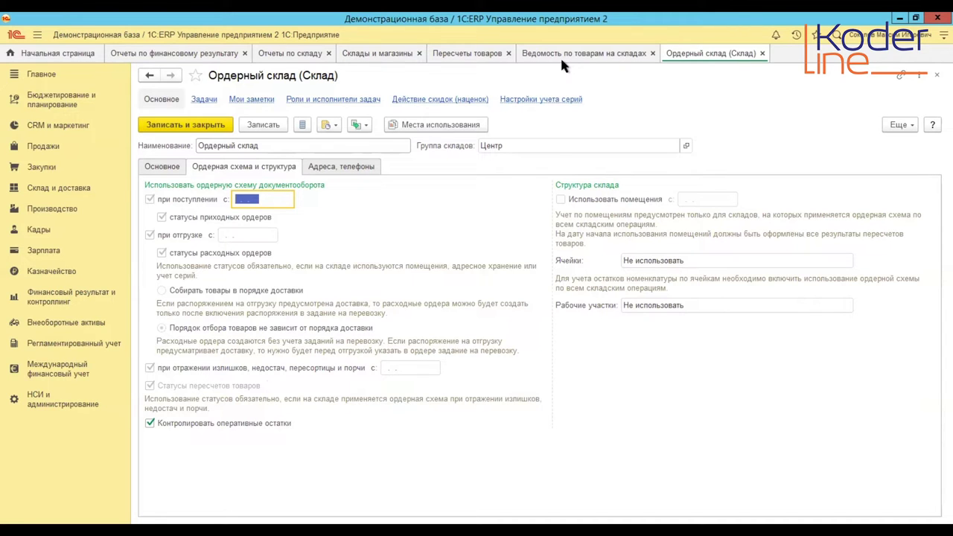
- Return to Пересчеты товаров through the Склад и доставка section and review the statuses available for filtering the recounts
click(467, 58)
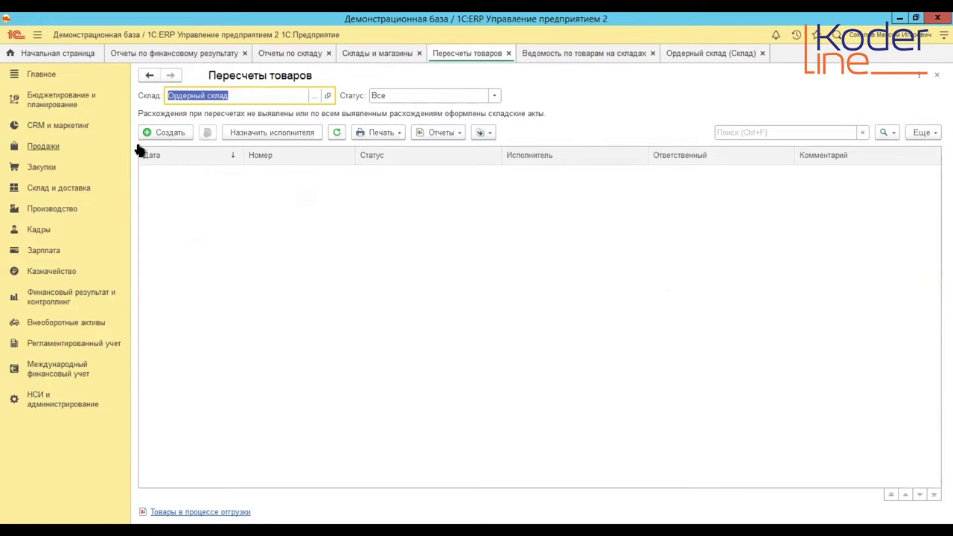
click(374, 53)
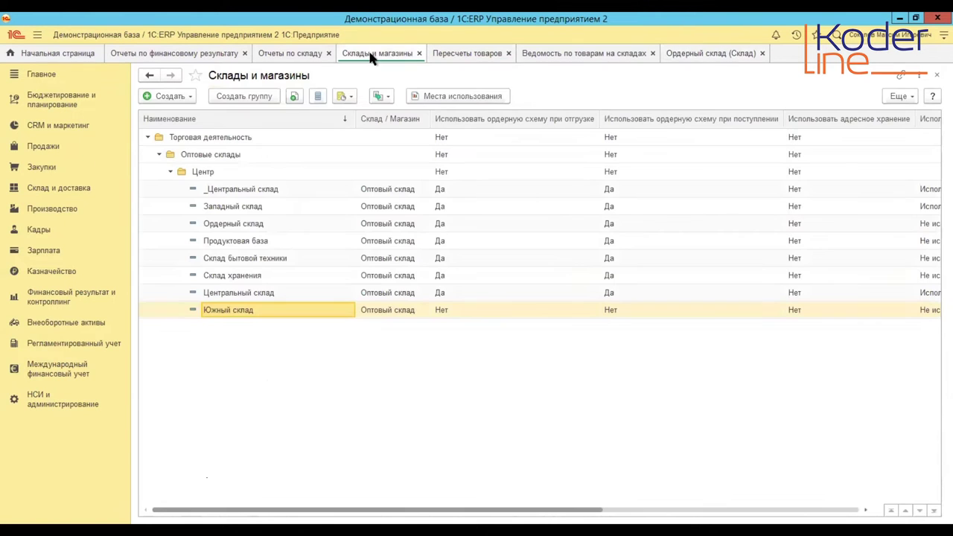
click(71, 188)
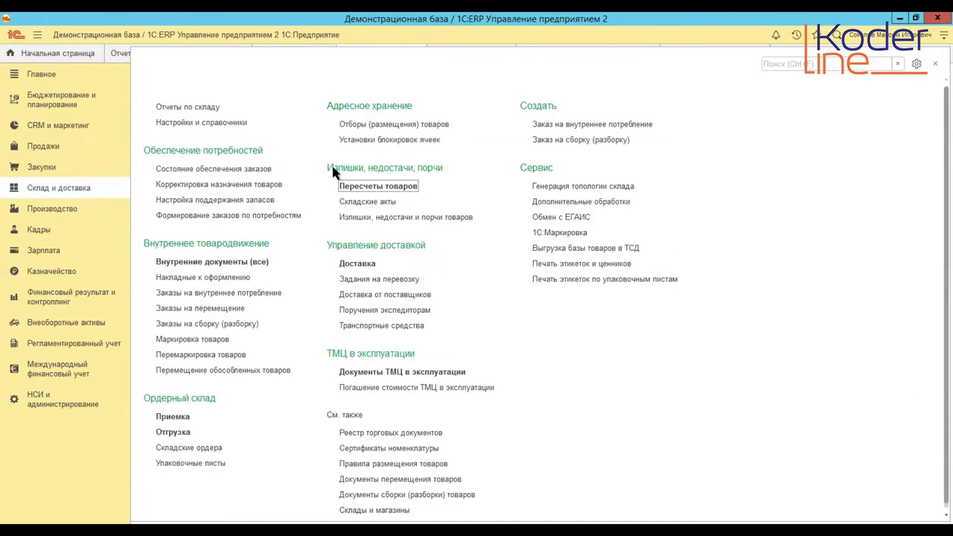
click(395, 187)
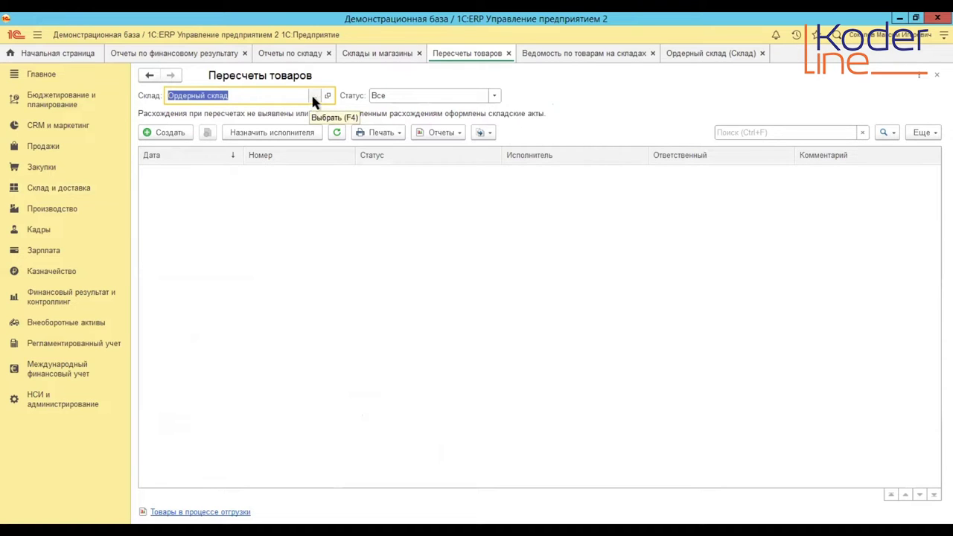
click(494, 95)
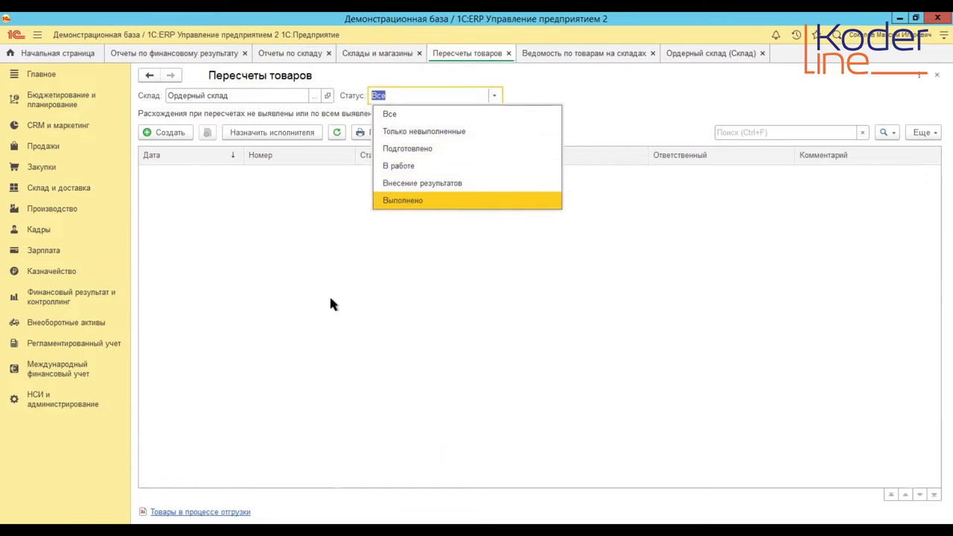
- Create a recount for Ордерный склад with Печатать количество по учету off, a performer chosen as Исполнитель, and status Подготовлено
click(292, 237)
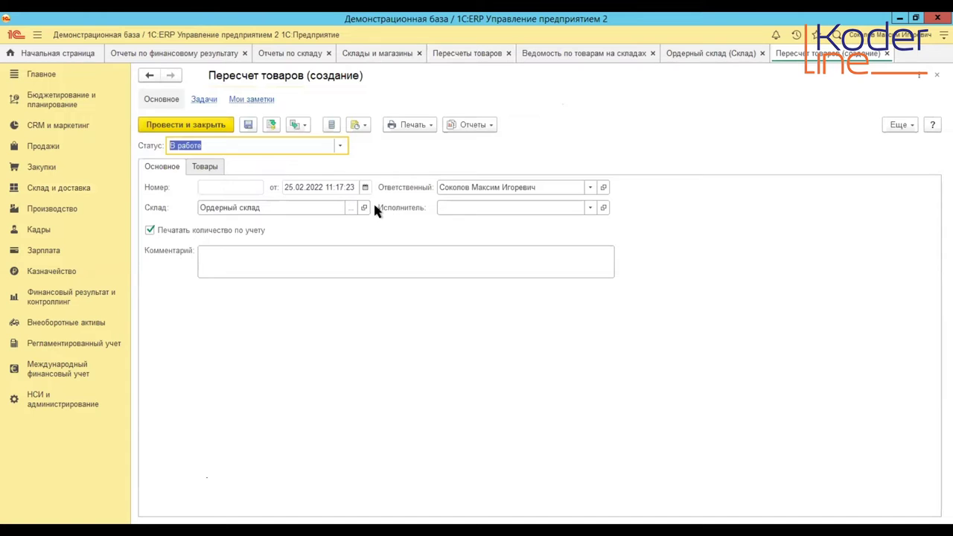
click(173, 230)
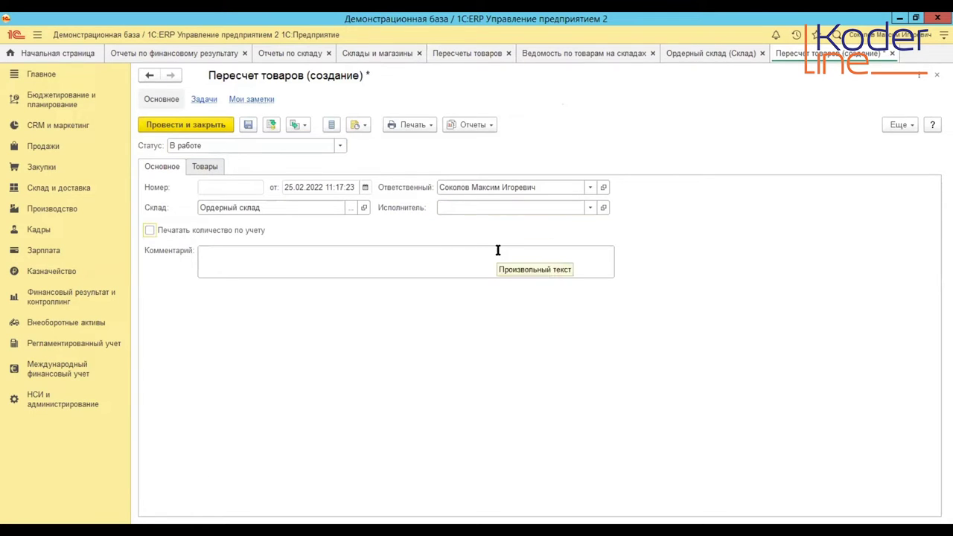
click(468, 209)
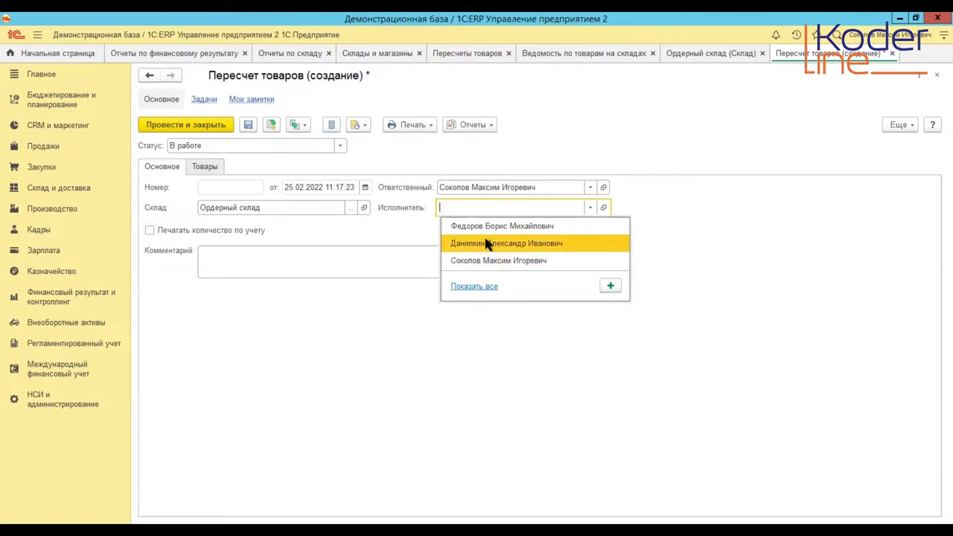
click(488, 246)
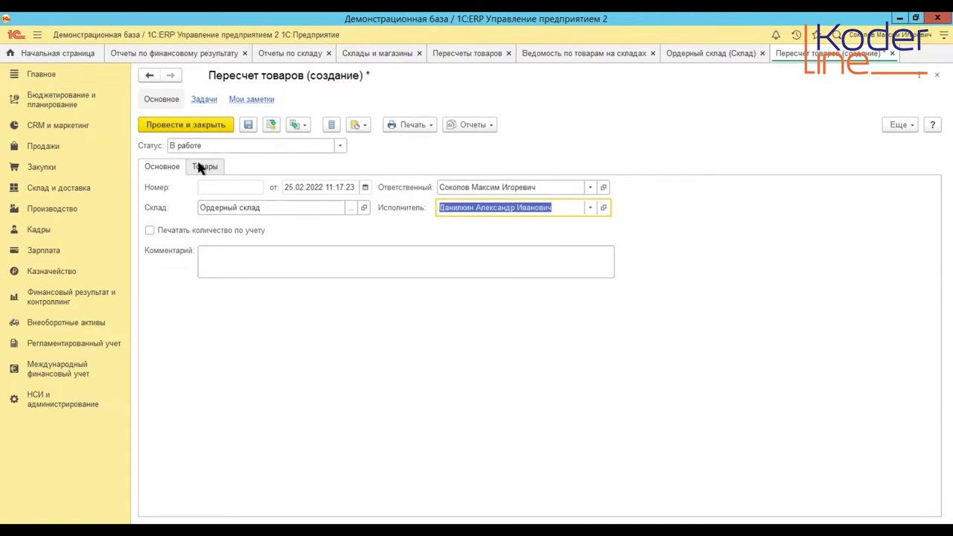
click(339, 147)
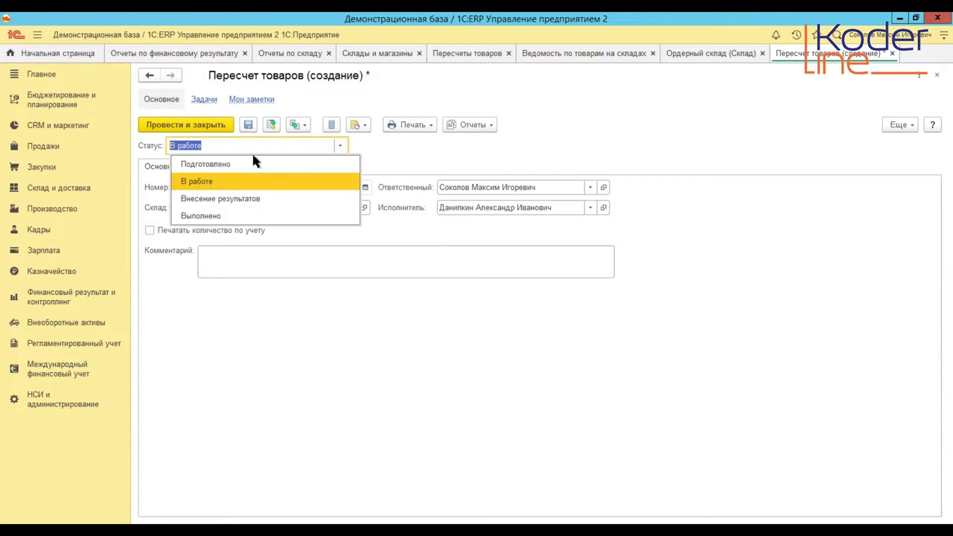
click(356, 164)
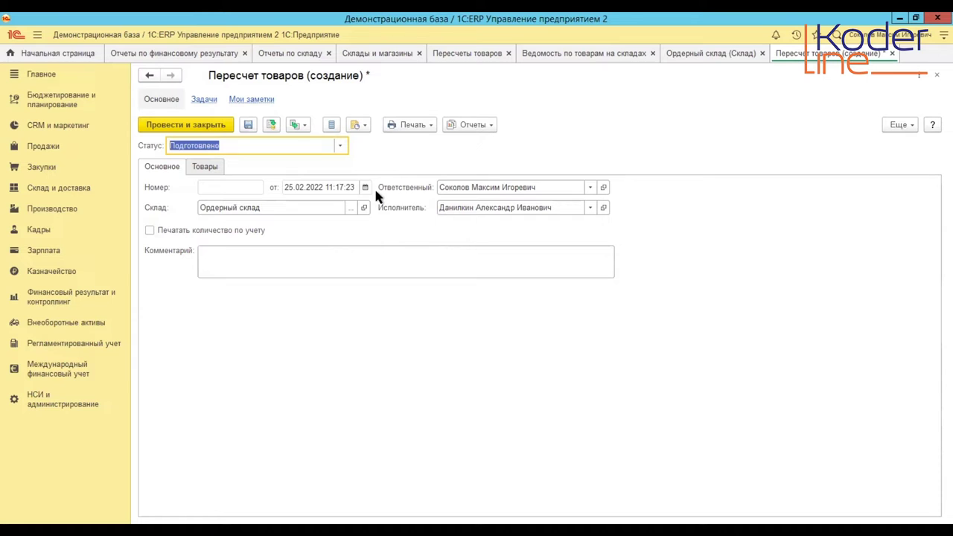
- Open the filter for the recount's goods and try a Номенклатура condition equal to GB-75 Элемент фильтрующий, leaving it disabled
click(204, 166)
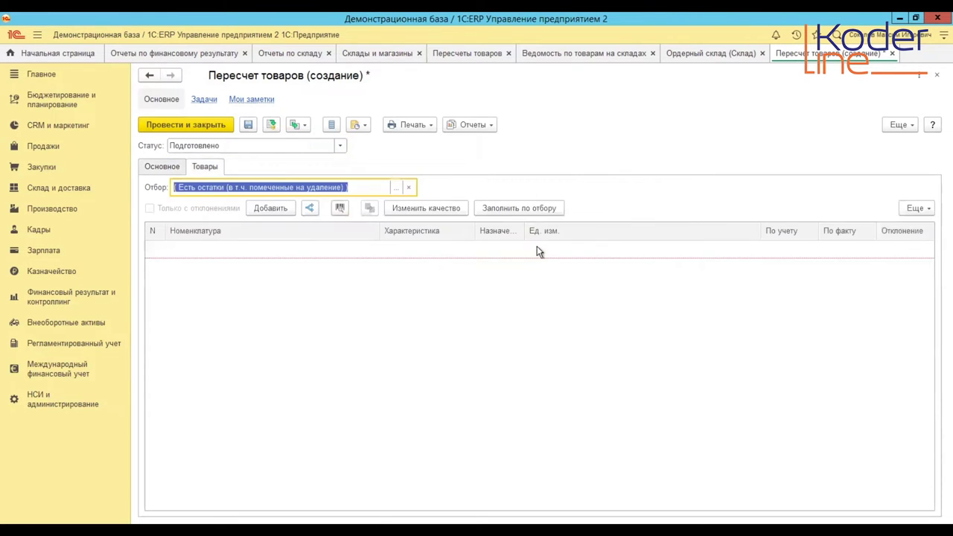
click(396, 188)
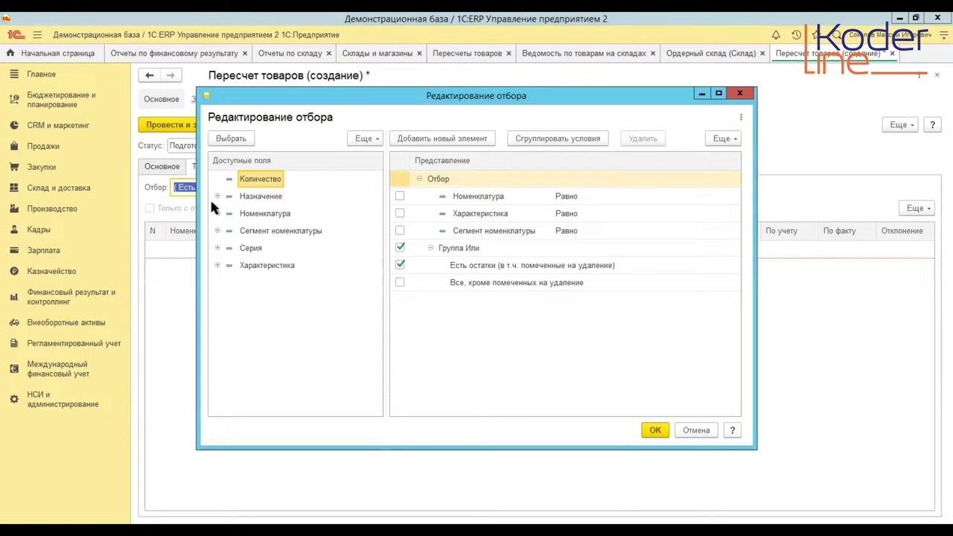
click(685, 196)
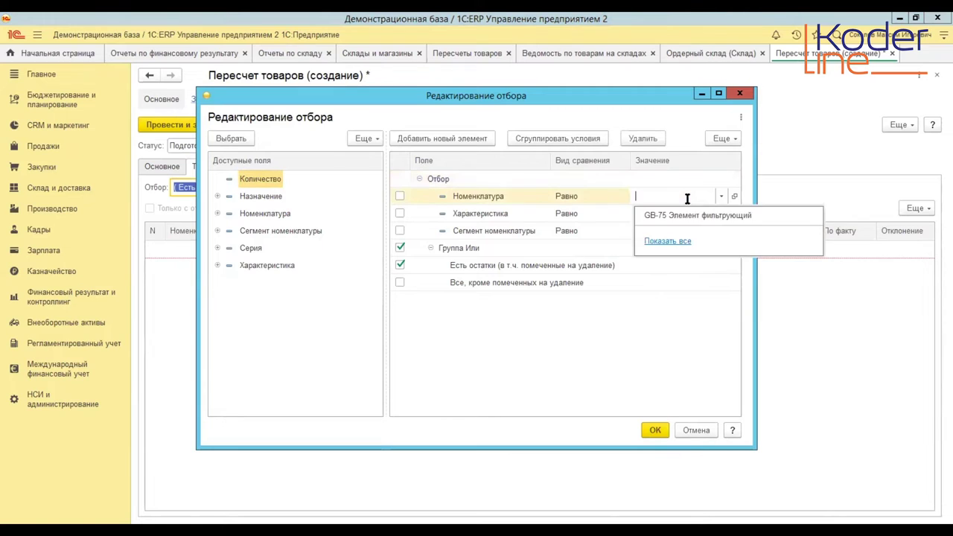
click(647, 217)
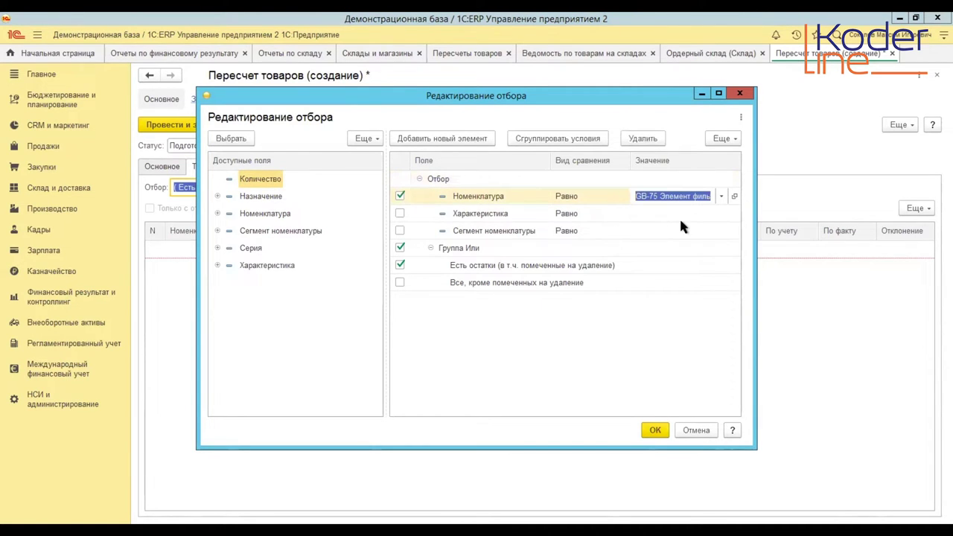
click(405, 195)
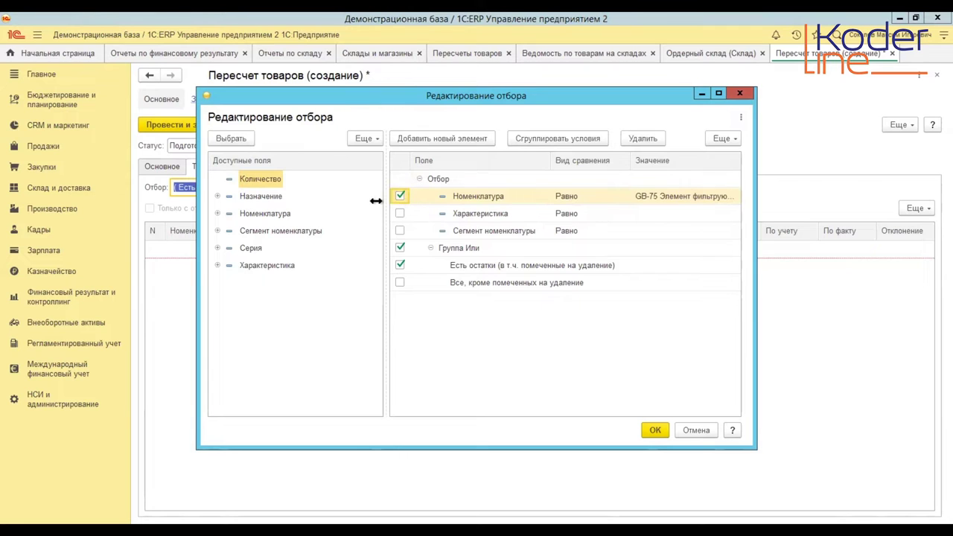
click(400, 196)
- Examine the item attributes available for filtering under Номенклатура in the filter editor
click(218, 213)
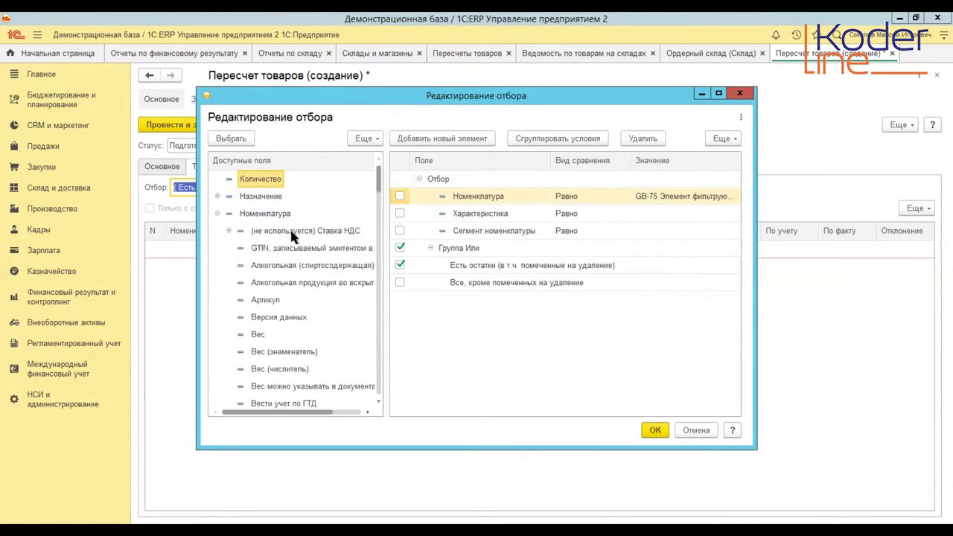
scroll(303, 269, down, 10)
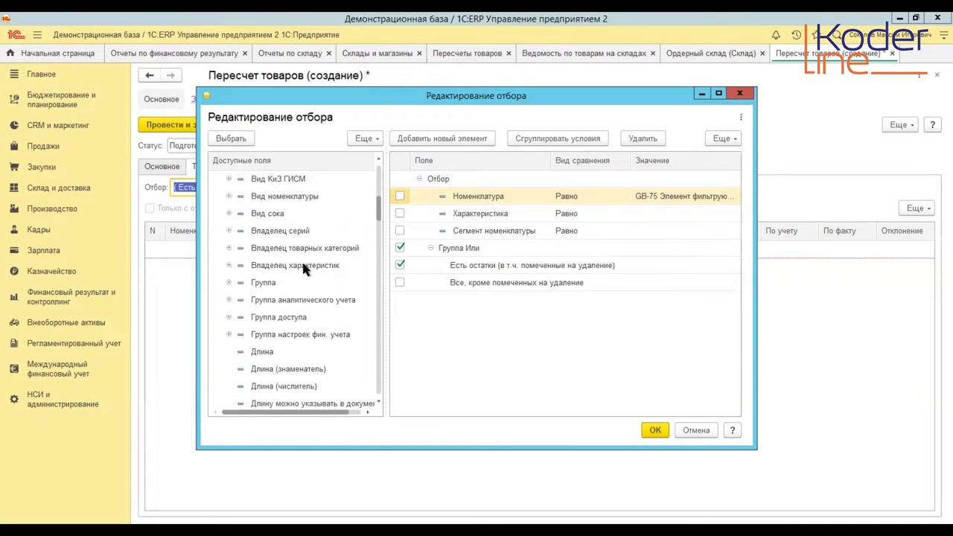
scroll(303, 269, down, 5)
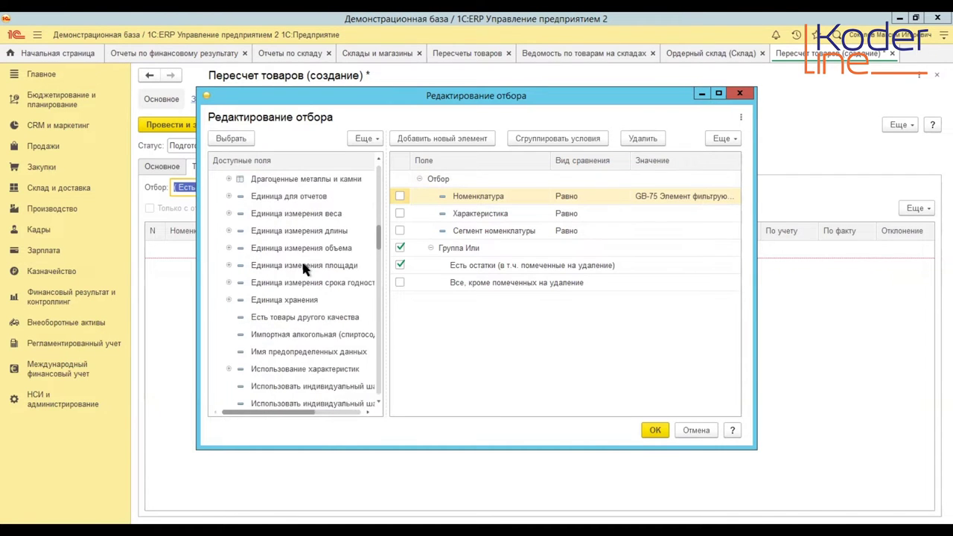
scroll(303, 270, down, 4)
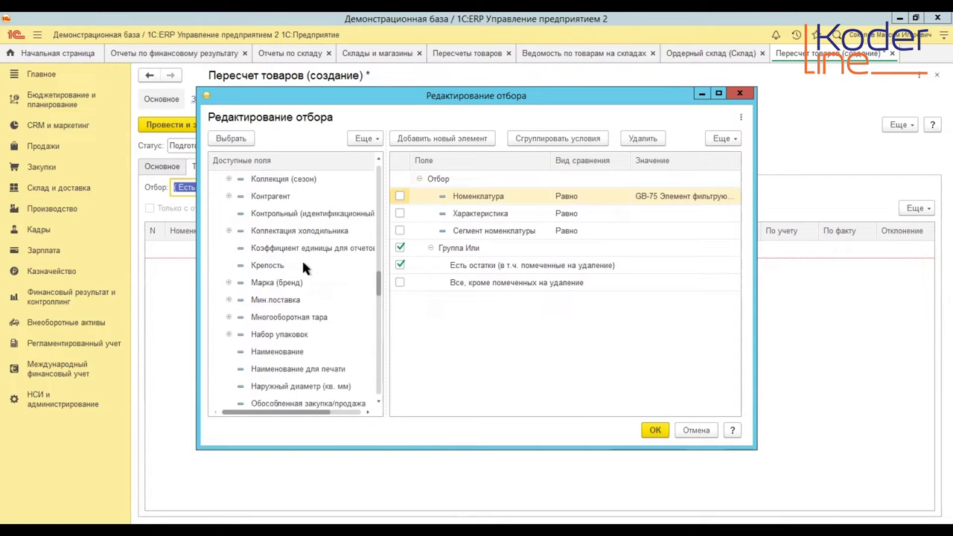
scroll(302, 268, down, 3)
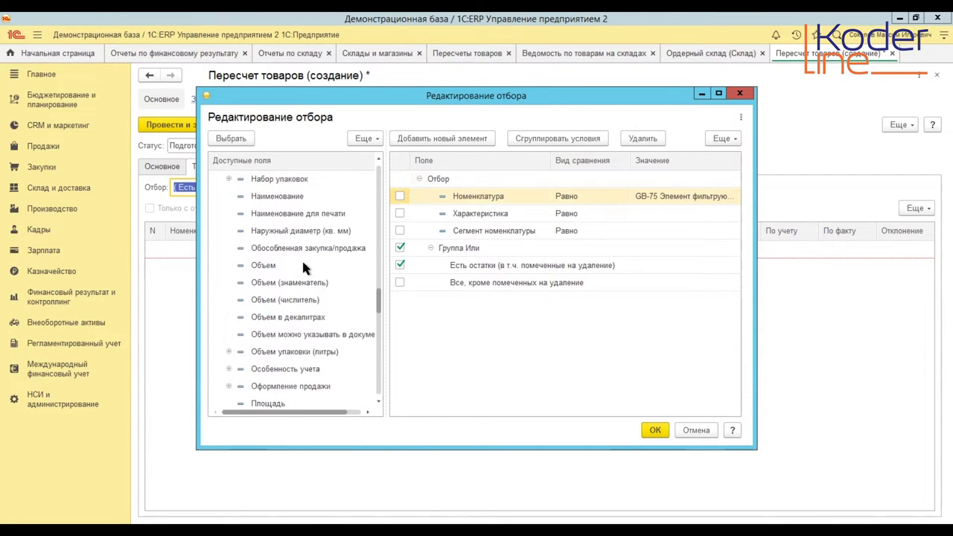
scroll(301, 268, down, 3)
drag(375, 313, 376, 163)
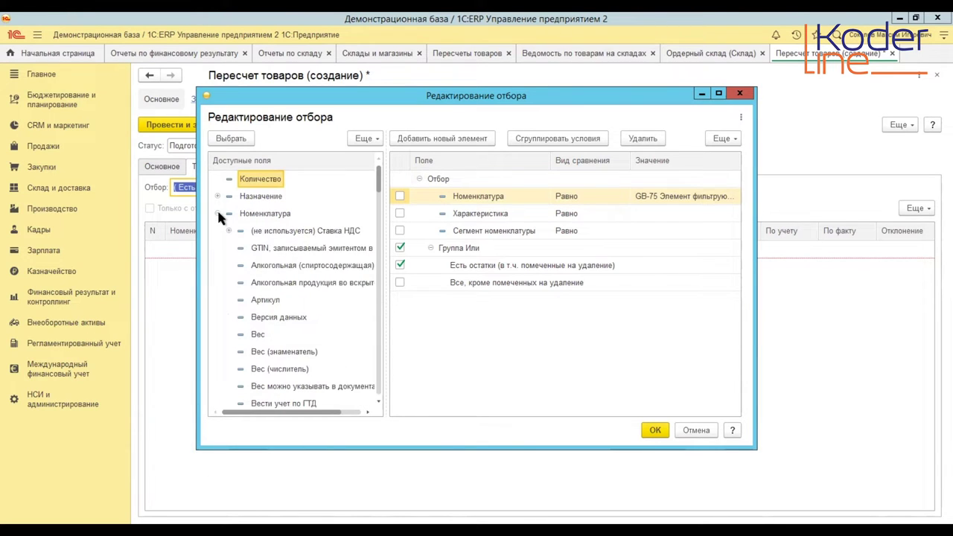
click(217, 213)
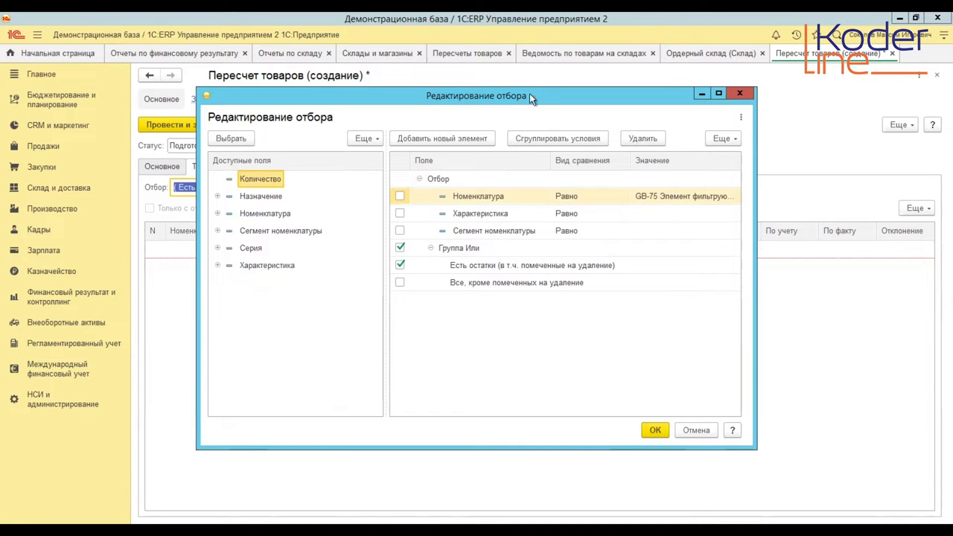
- Apply the Есть остатки filter, fill the goods table from it, and widen the quantity columns
drag(445, 94, 350, 85)
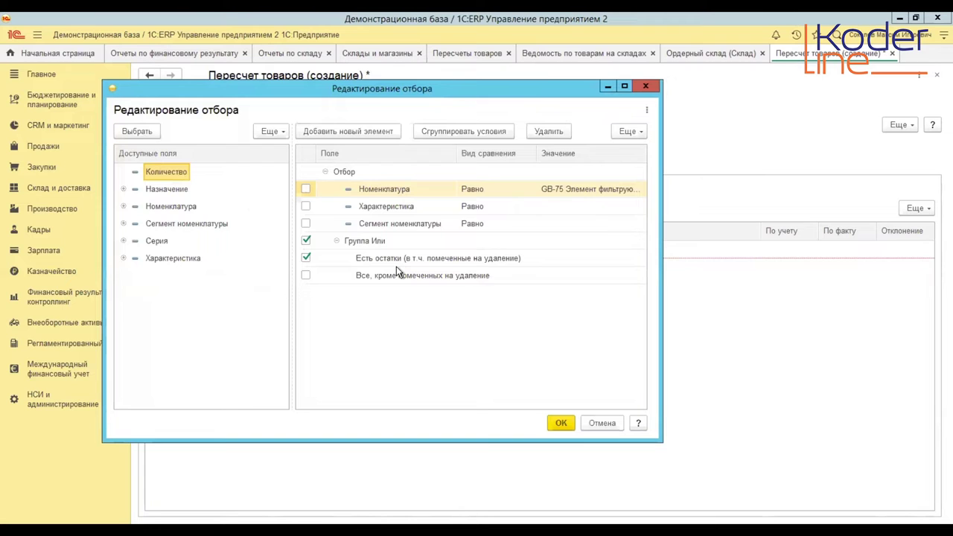
click(561, 424)
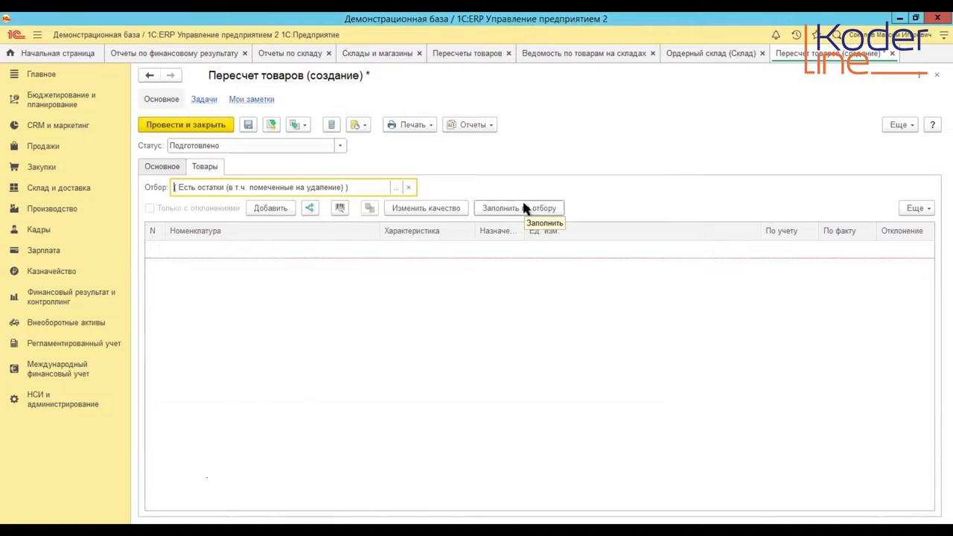
click(518, 206)
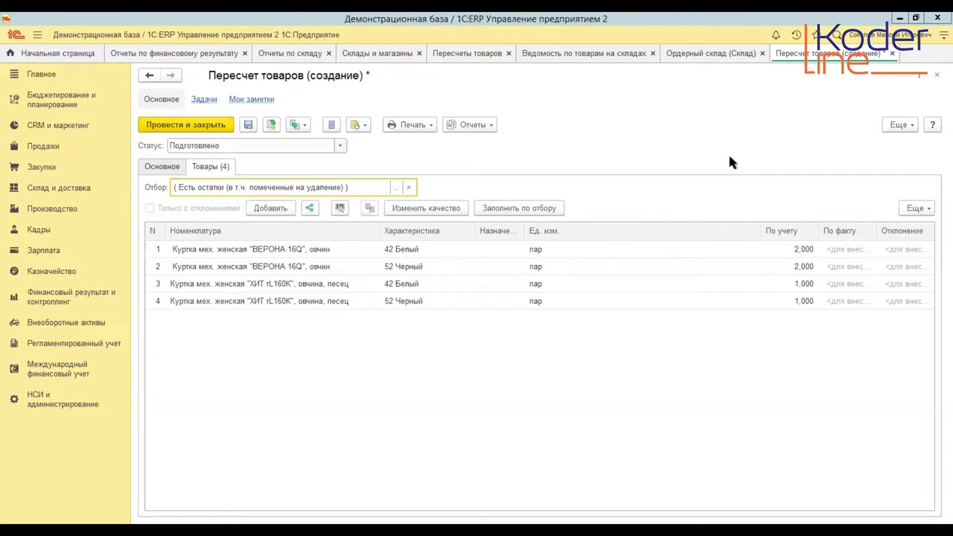
drag(760, 231, 656, 237)
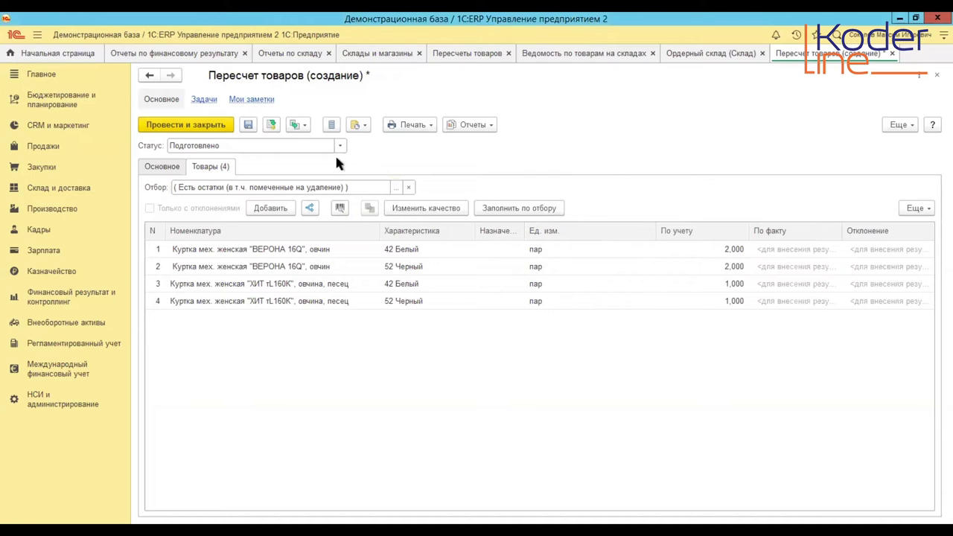
- Check the По факту cells of the goods rows, and post and close the recount, agreeing to refill the accounting quantities
click(774, 271)
click(773, 304)
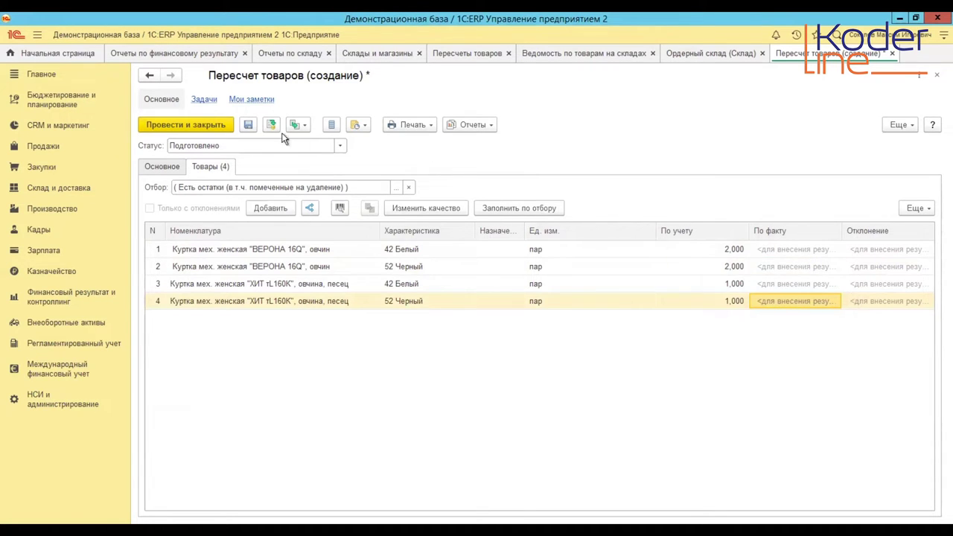
click(218, 128)
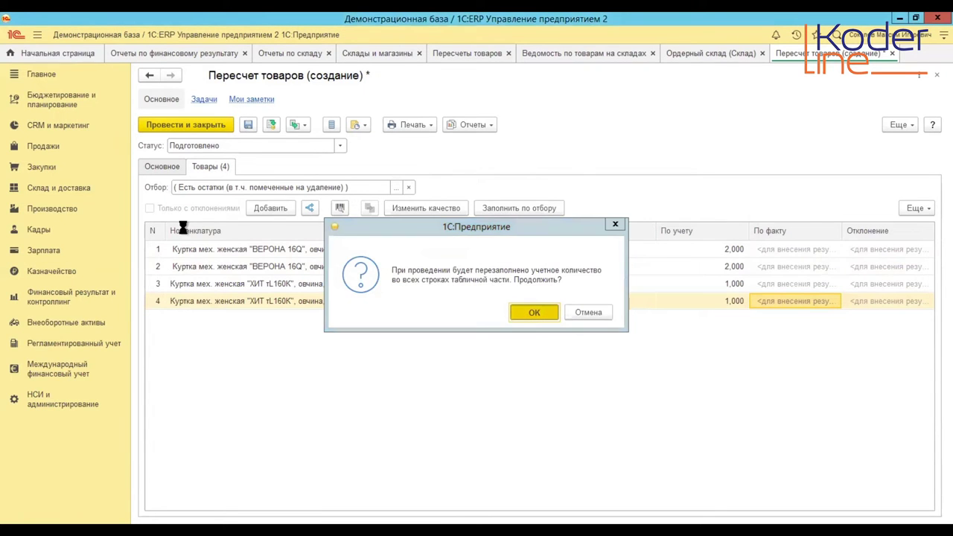
key(Return)
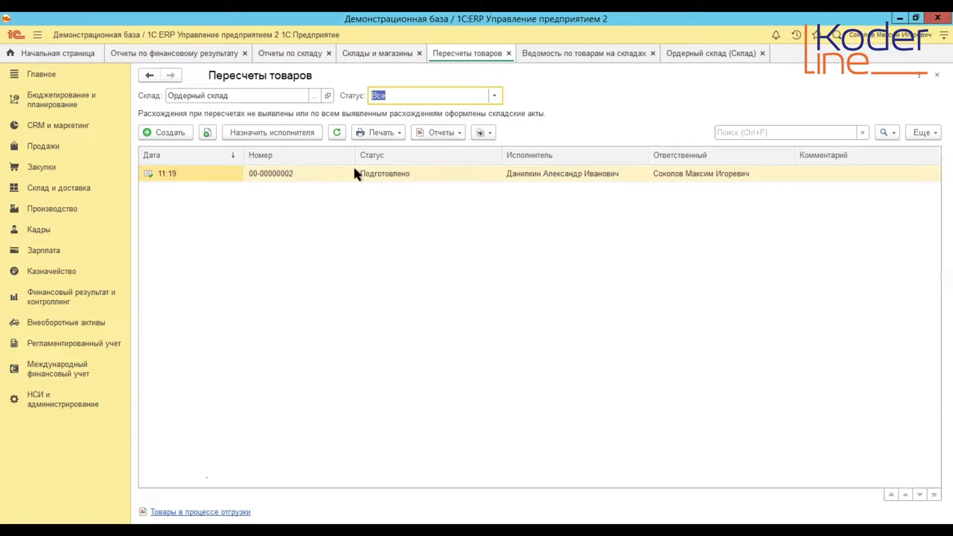
- Open the Подготовлено recount for Ордерный склад and try to print its Бланк задания на пересчет товаров
double_click(277, 175)
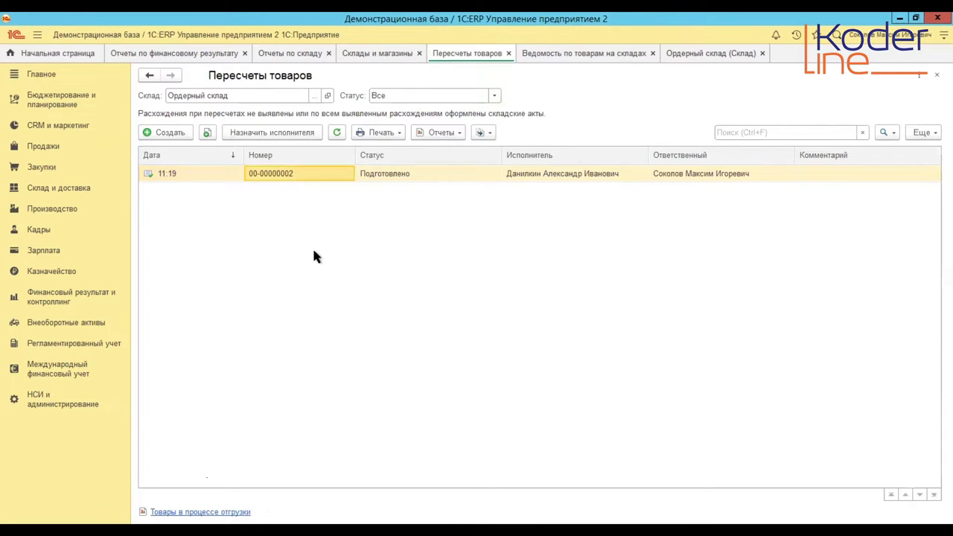
click(419, 126)
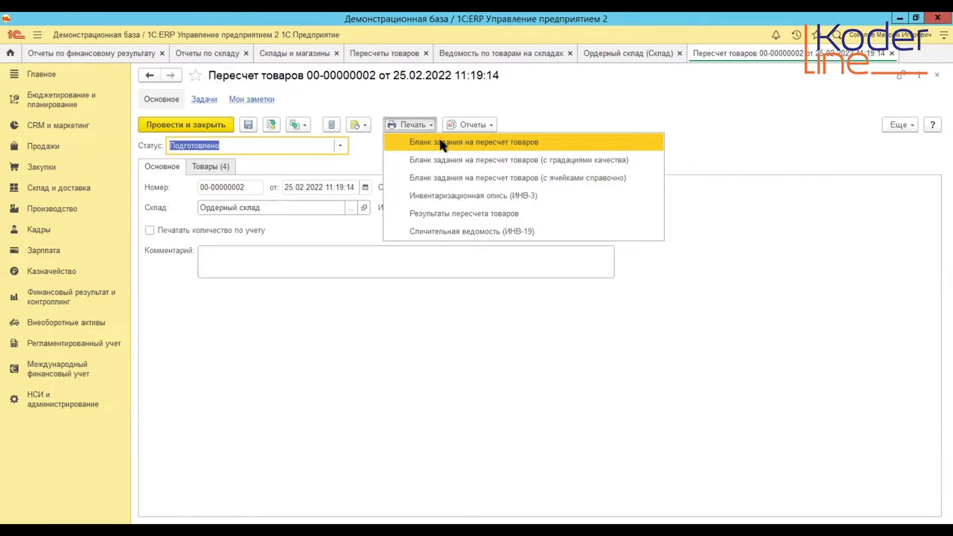
click(442, 145)
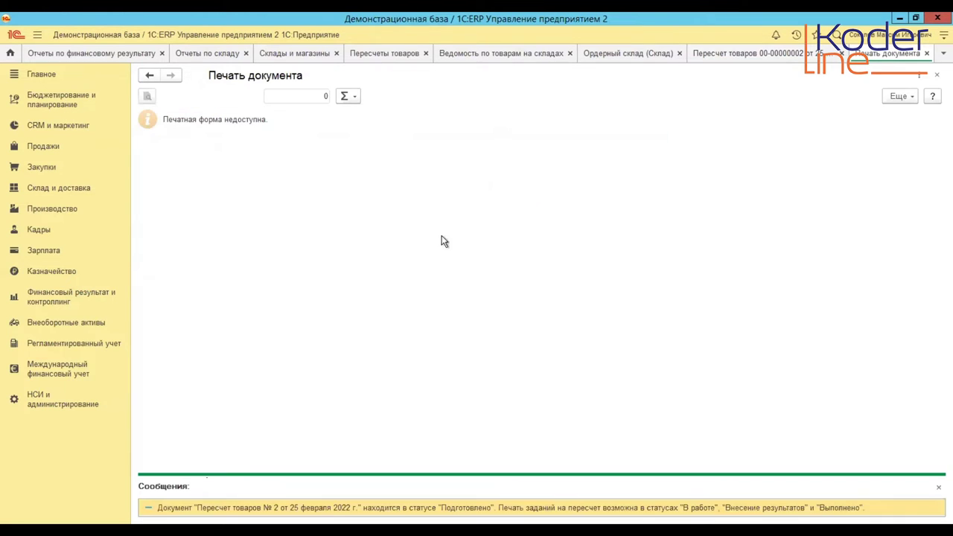
click(937, 78)
- Set the recount's status to В работе and request the Бланк задания на пересчет товаров, agreeing to save and refill the accounting quantities
click(338, 146)
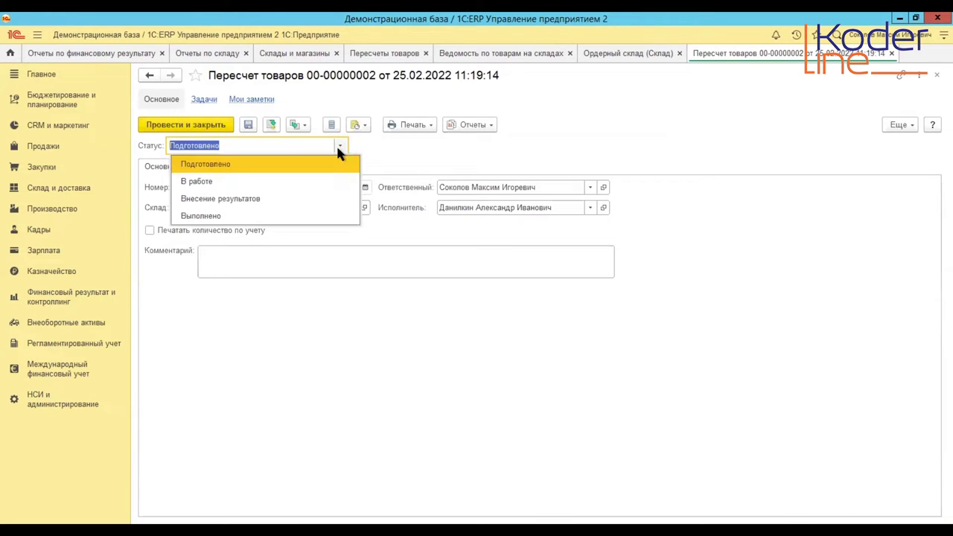
click(220, 182)
click(413, 127)
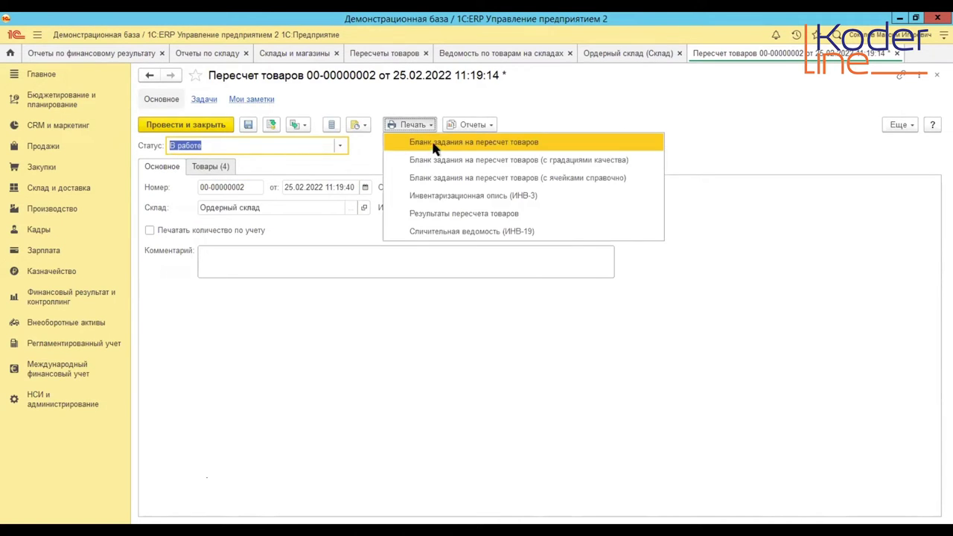
click(436, 143)
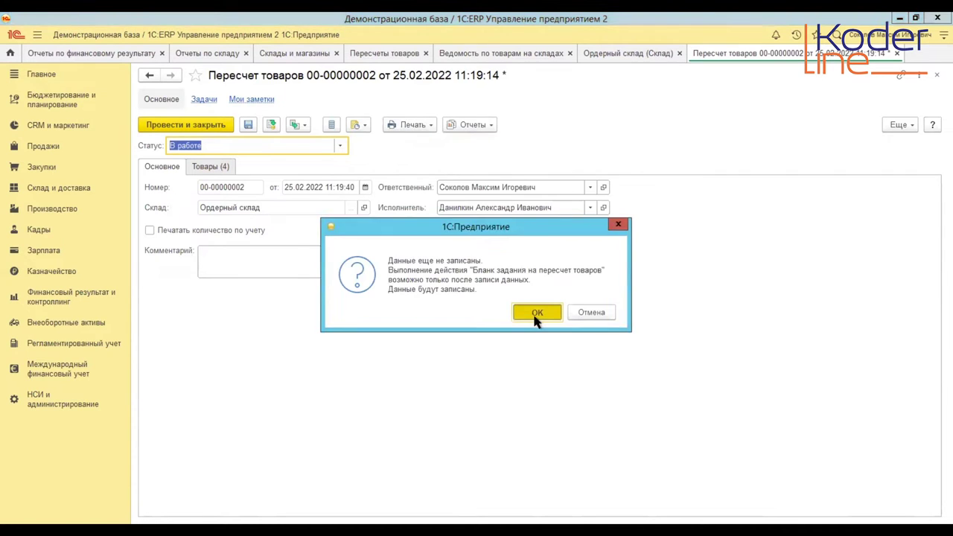
click(533, 314)
click(531, 313)
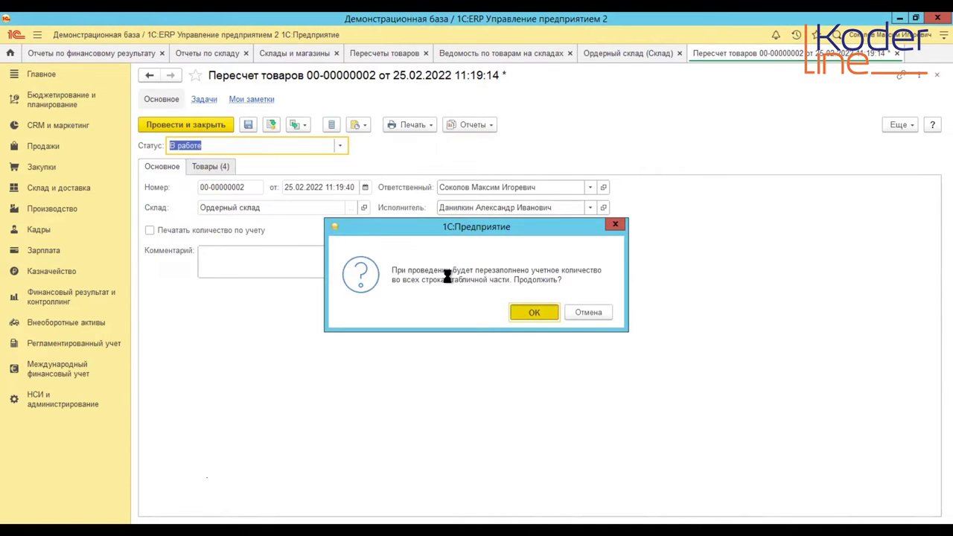
- View the Бланк задания на пересчет товаров print form, close it, and post and close the recount
click(429, 126)
click(430, 151)
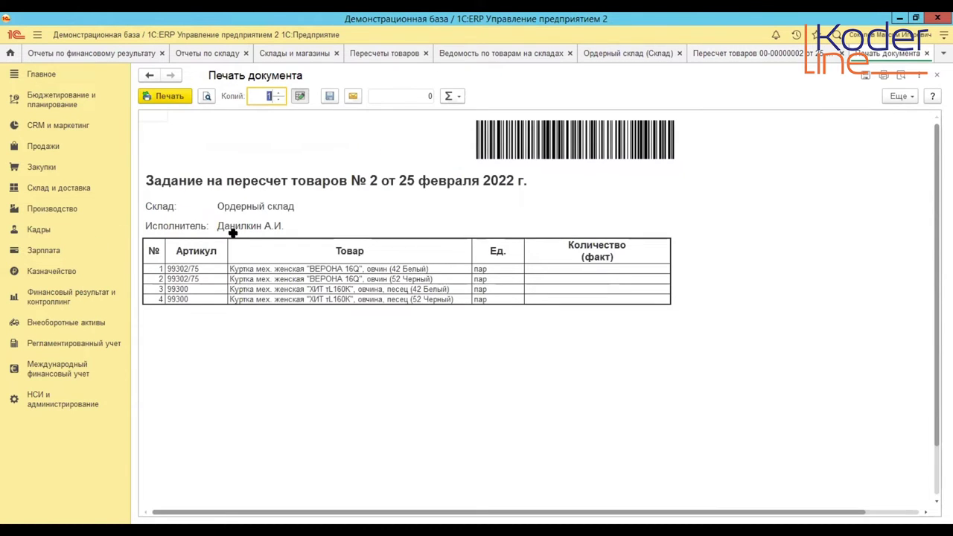
click(937, 76)
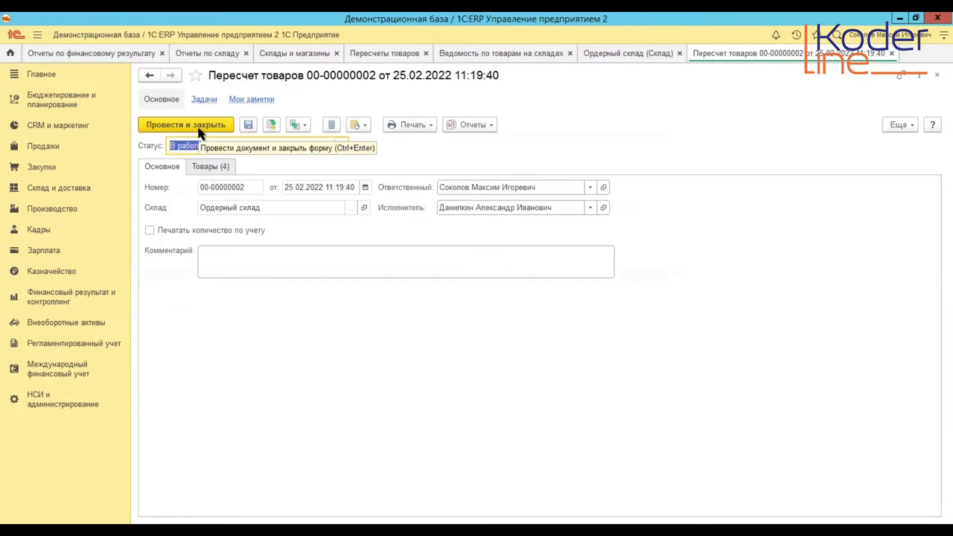
click(157, 123)
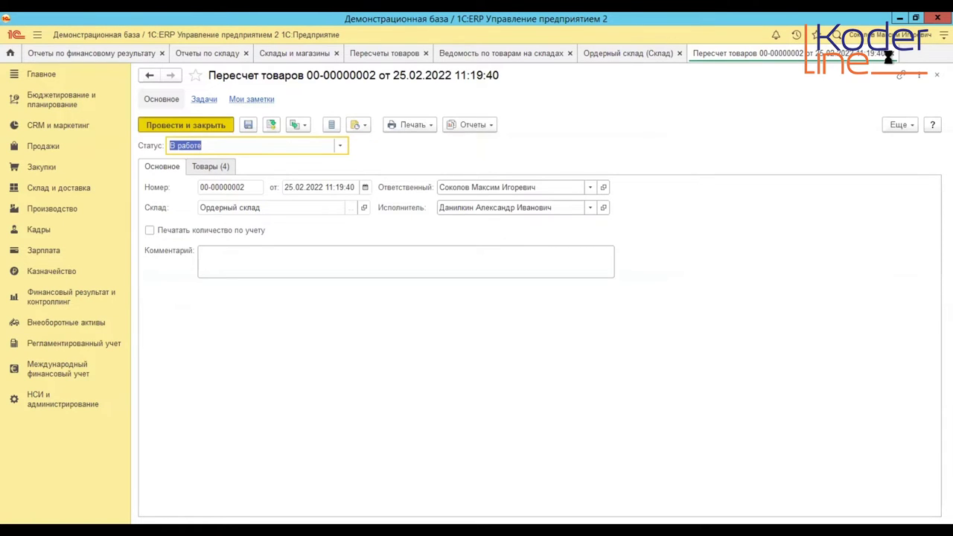
- Check the recount list under the status filters Только невыполненные, Подготовлено, В работе, Внесение результатов and Выполнено, and return the filter to Все
click(495, 95)
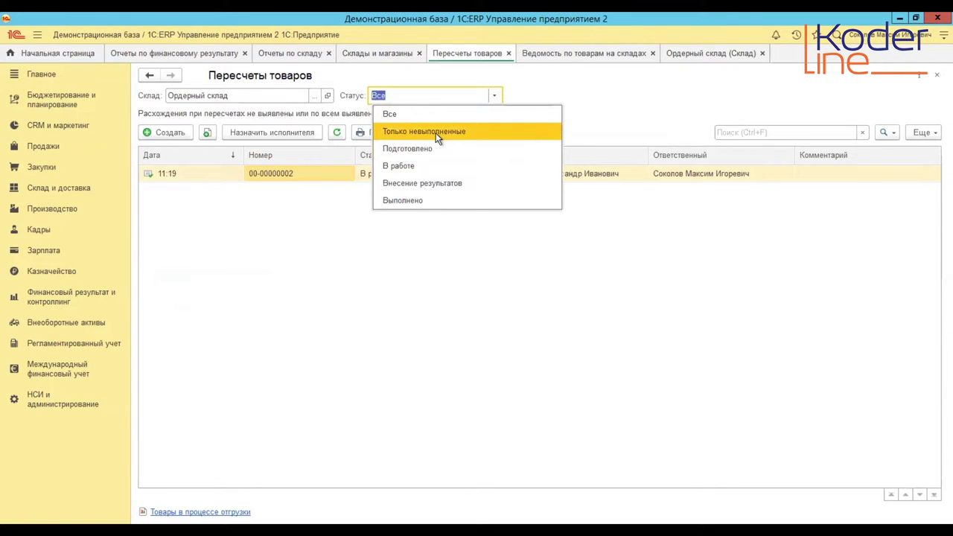
click(436, 132)
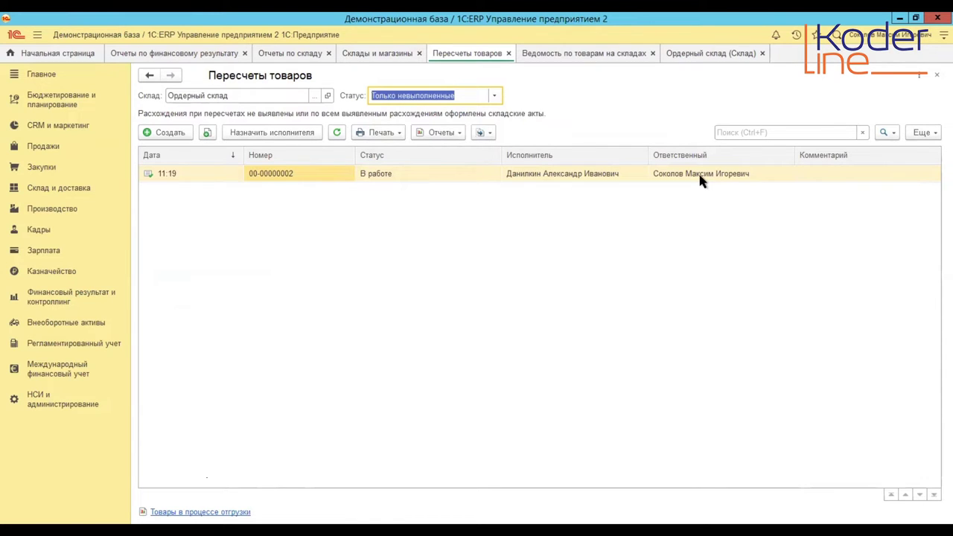
click(555, 178)
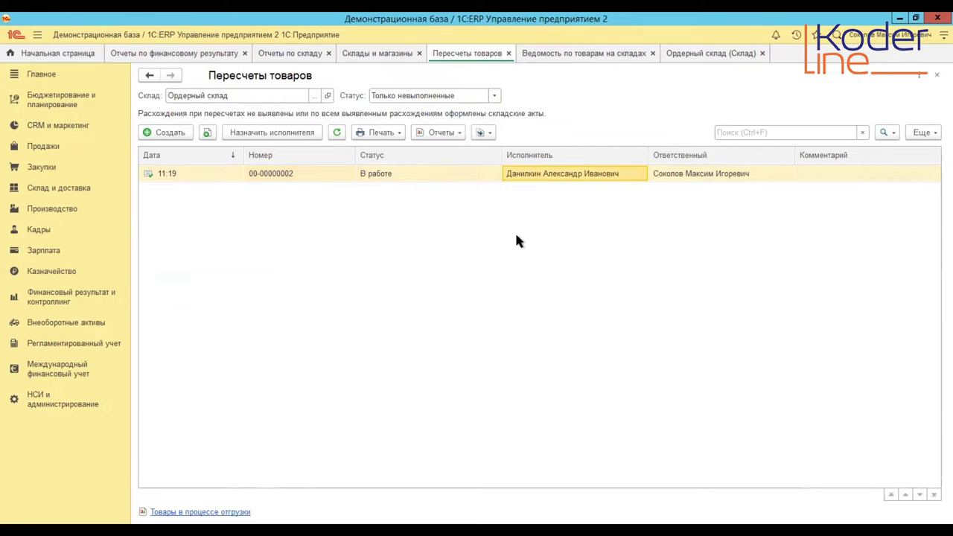
click(495, 95)
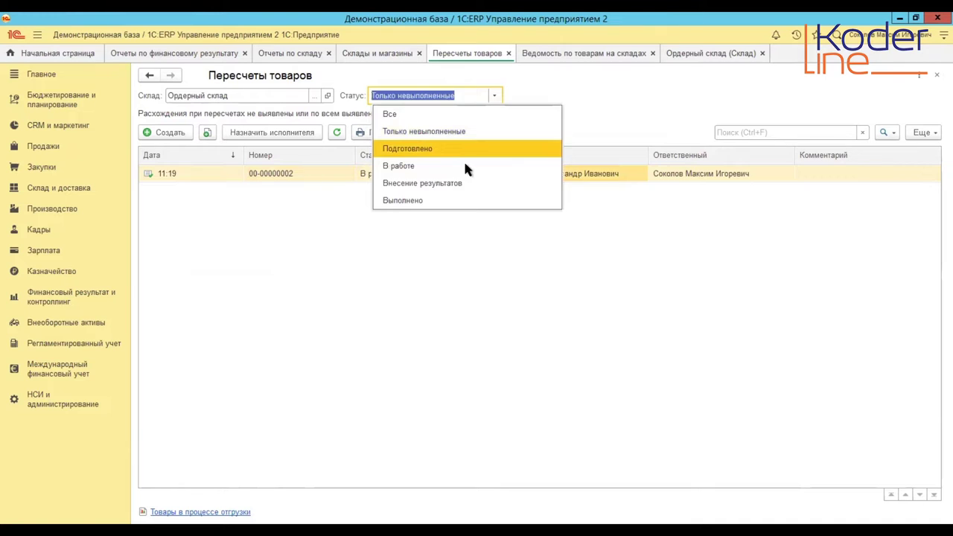
click(463, 153)
click(494, 95)
click(430, 168)
click(494, 95)
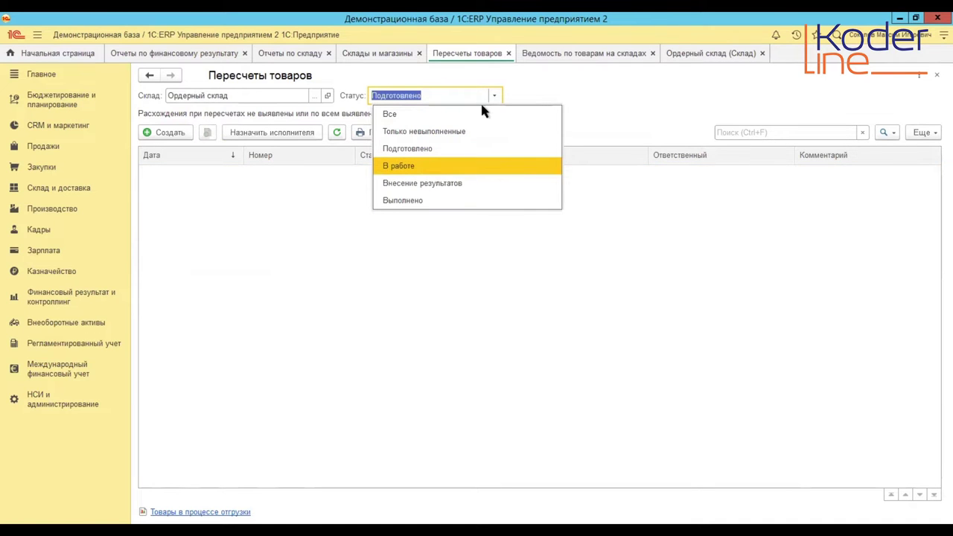
click(447, 183)
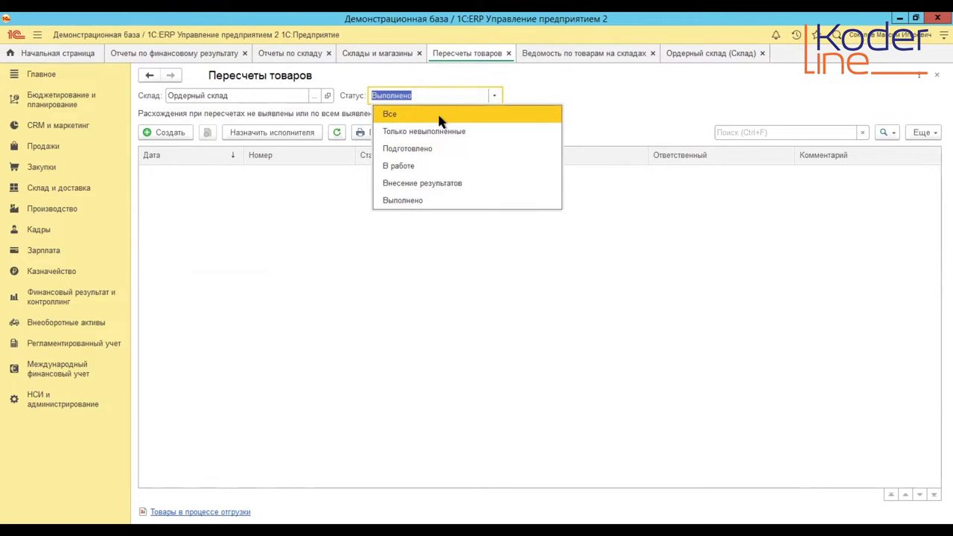
key(Return)
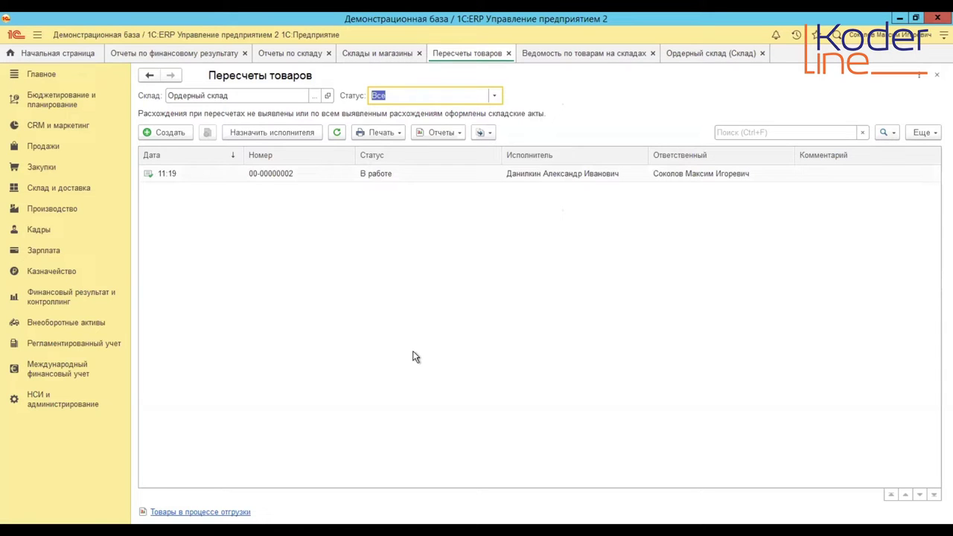
- Reopen the Ордерный склад recount, show its goods, and set its status to Внесение результатов
double_click(415, 177)
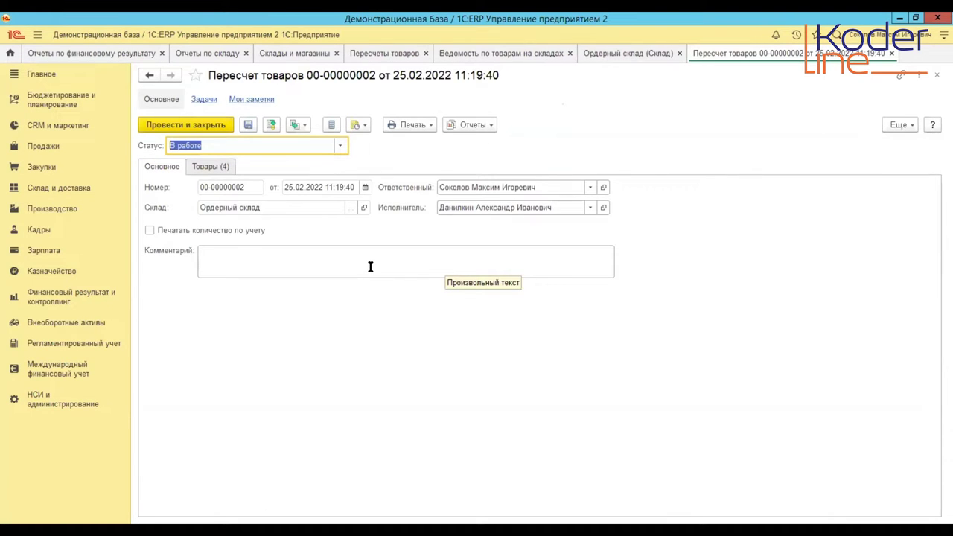
click(341, 146)
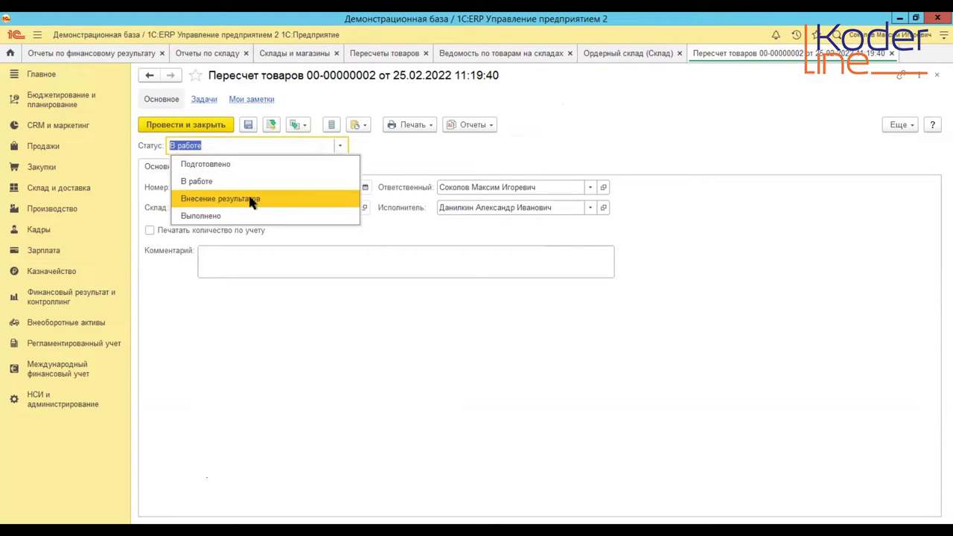
click(394, 154)
click(211, 166)
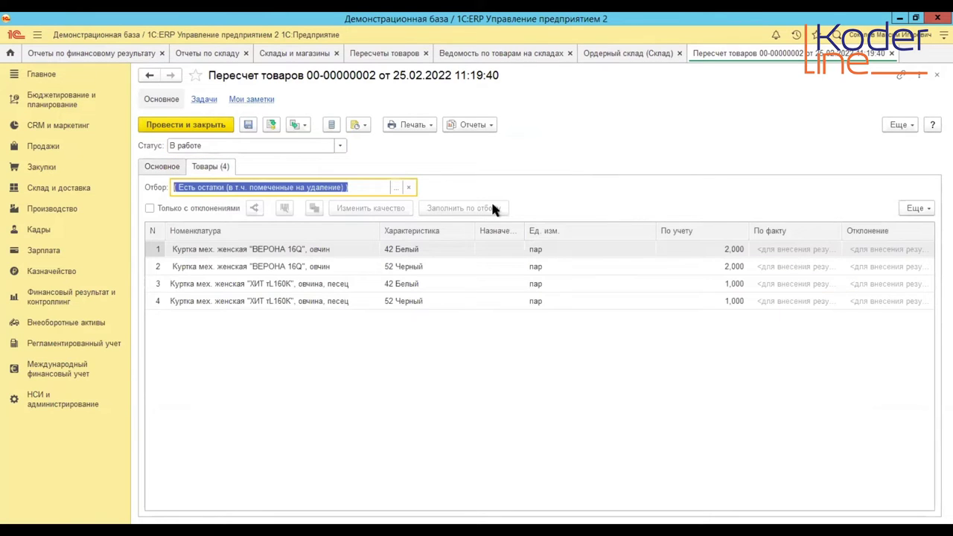
click(343, 144)
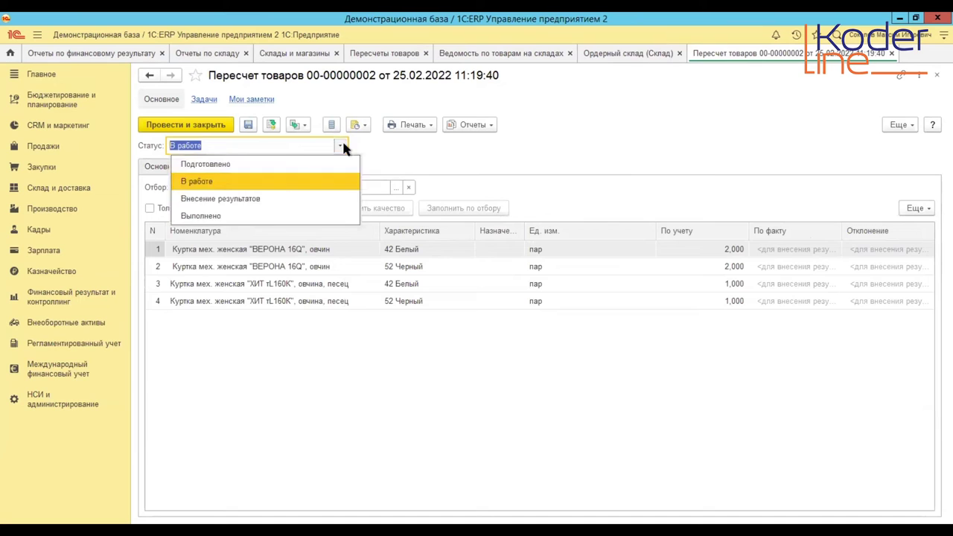
click(237, 200)
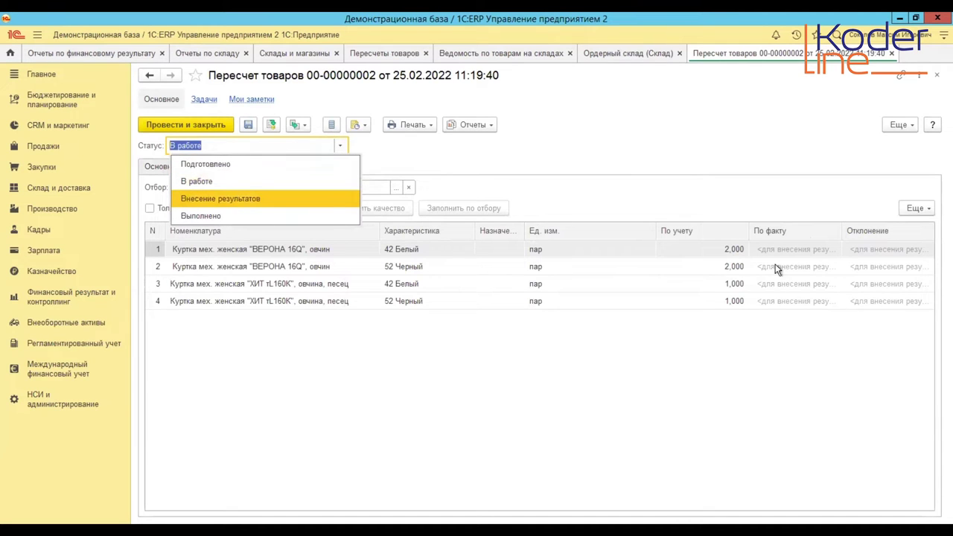
click(592, 283)
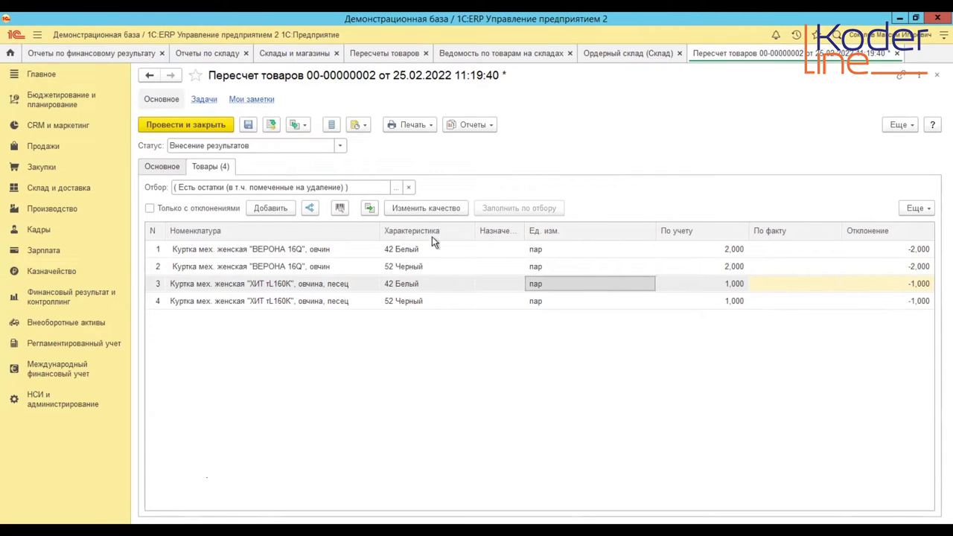
- Fill По факту from the accounting quantities, and set it to 1 for ВЕРОНА 16Q 52 Черный and 2 for ХИТ тL160К 52 Черный
click(371, 209)
double_click(799, 267)
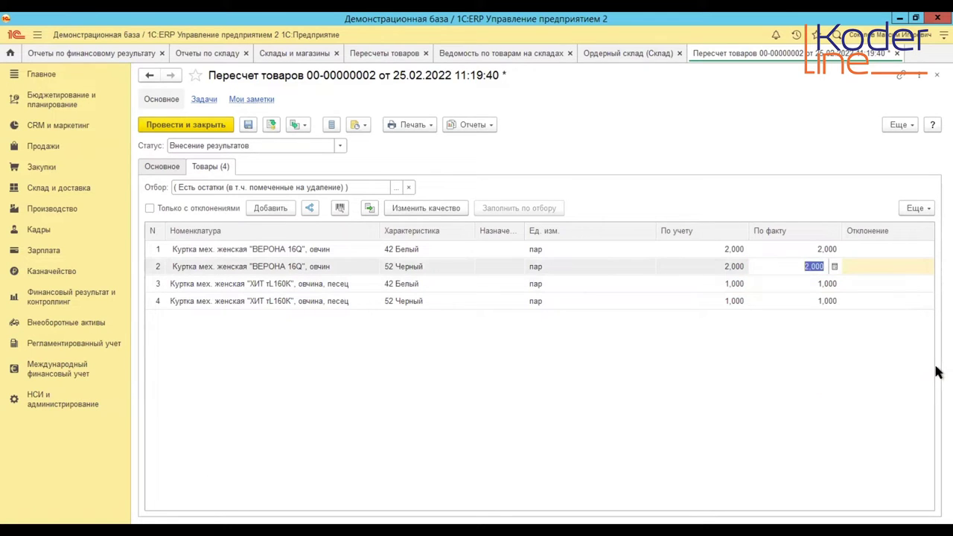
text(1)
key(Return)
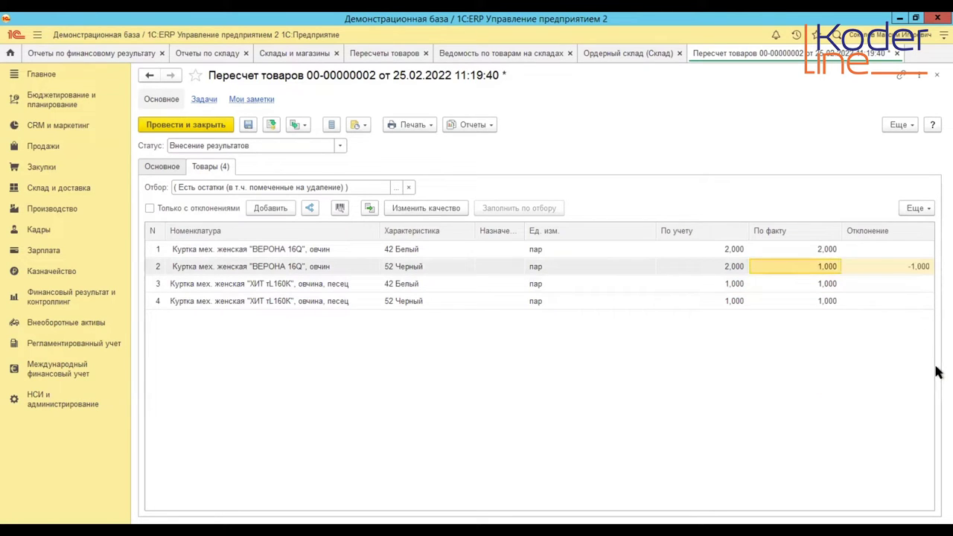
double_click(814, 301)
text(2)
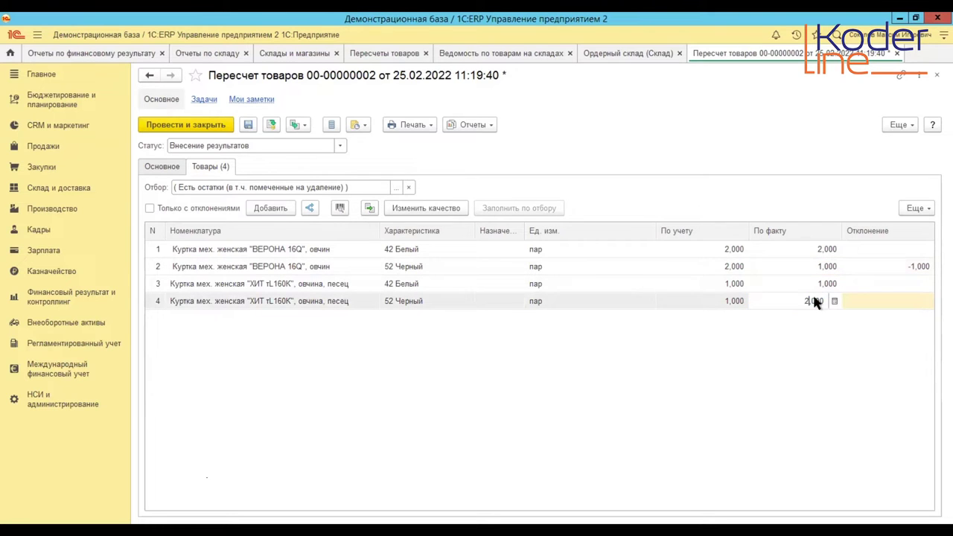
key(Return)
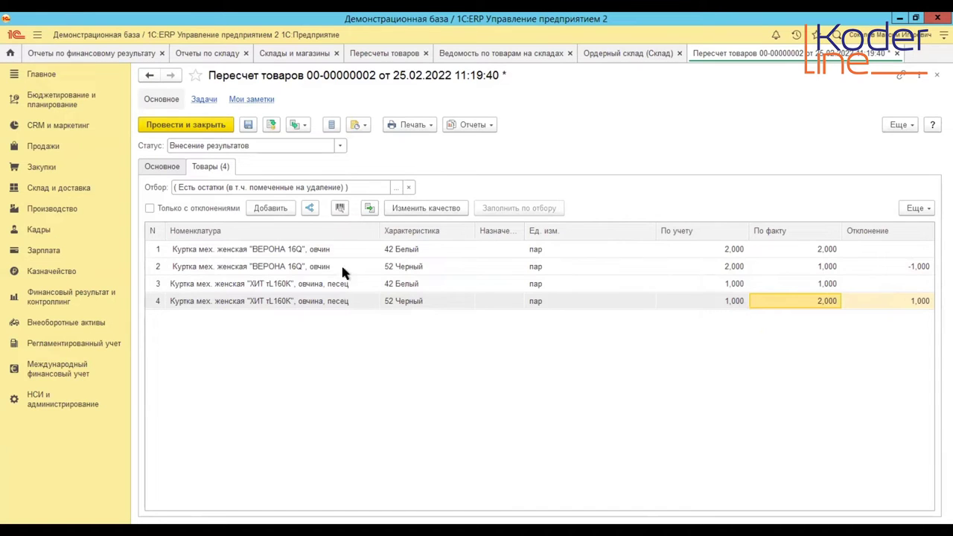
- Review only the goods rows with deviations, restore the full goods list, and post and close the recount
click(149, 208)
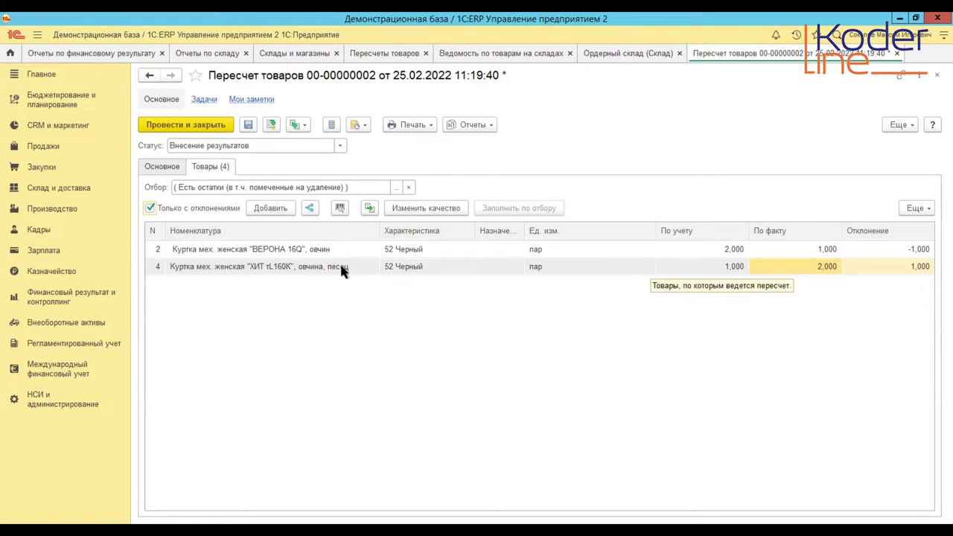
click(152, 210)
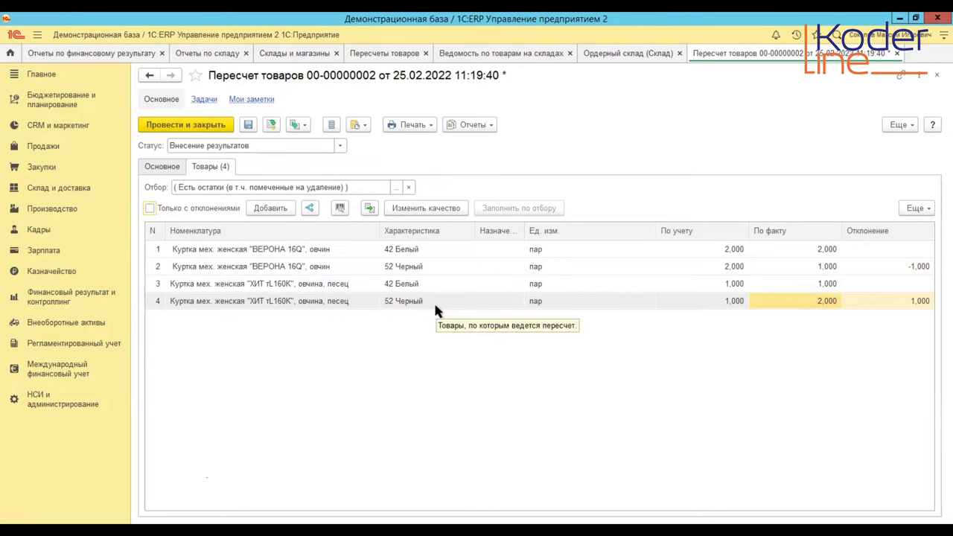
click(187, 124)
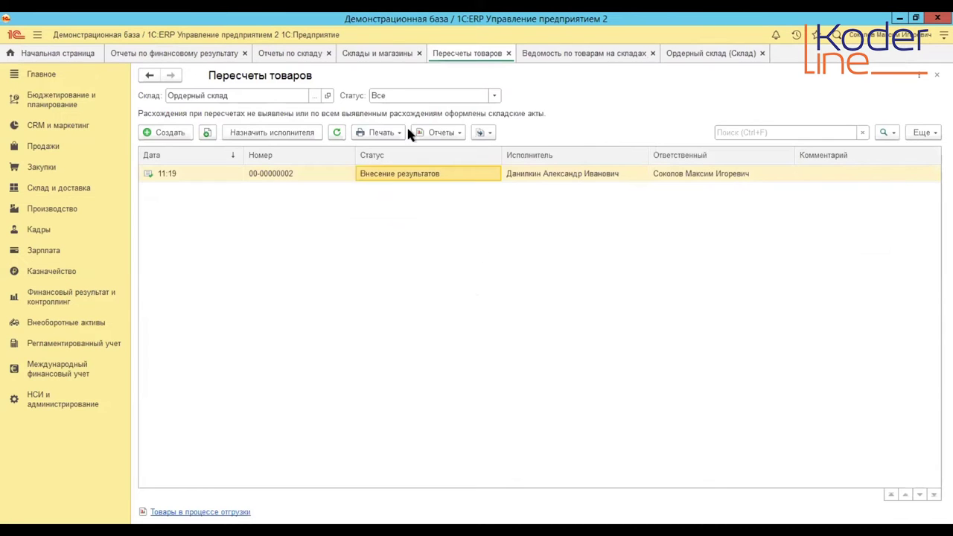
- Check the Ордерный склад recount list under the status filters Подготовлено, Только невыполненные, В работе and Внесение результатов
click(494, 95)
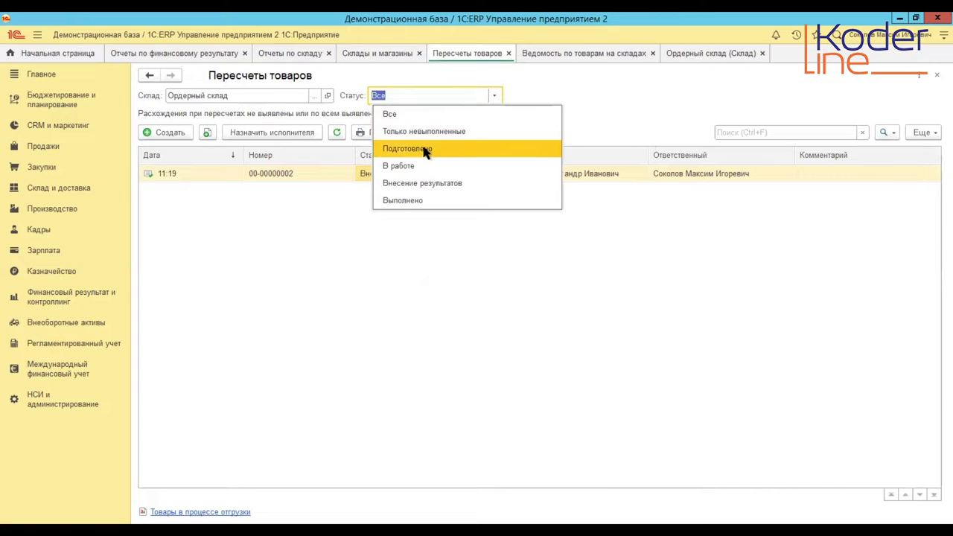
click(426, 149)
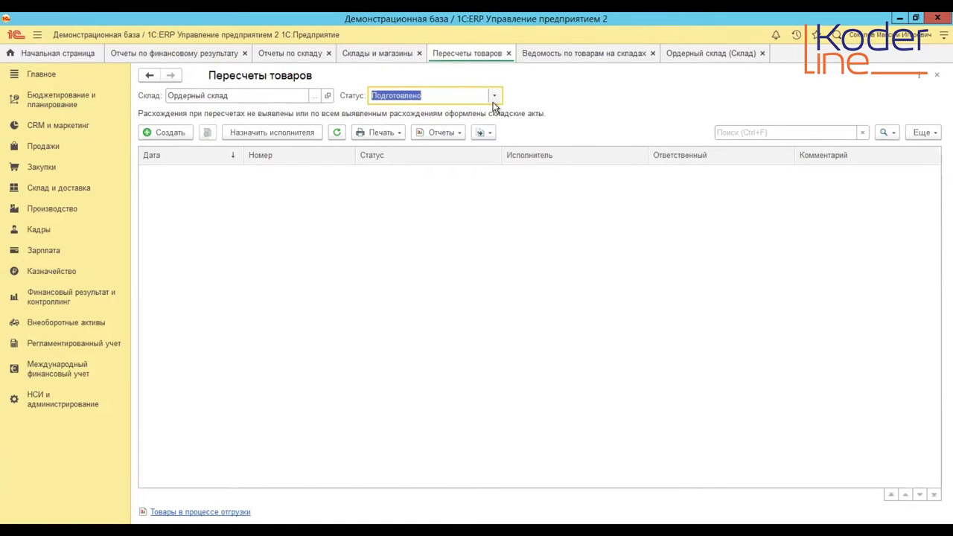
click(494, 97)
click(432, 132)
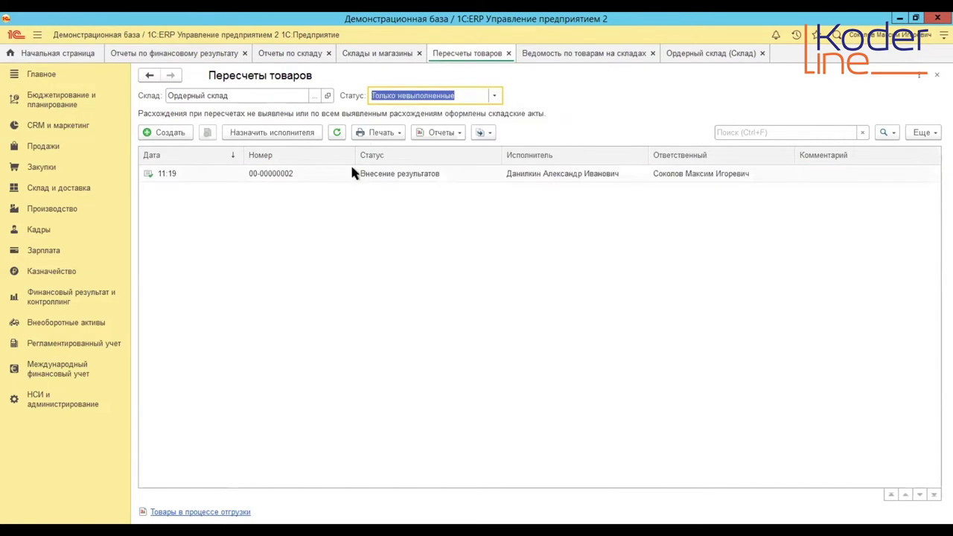
click(494, 95)
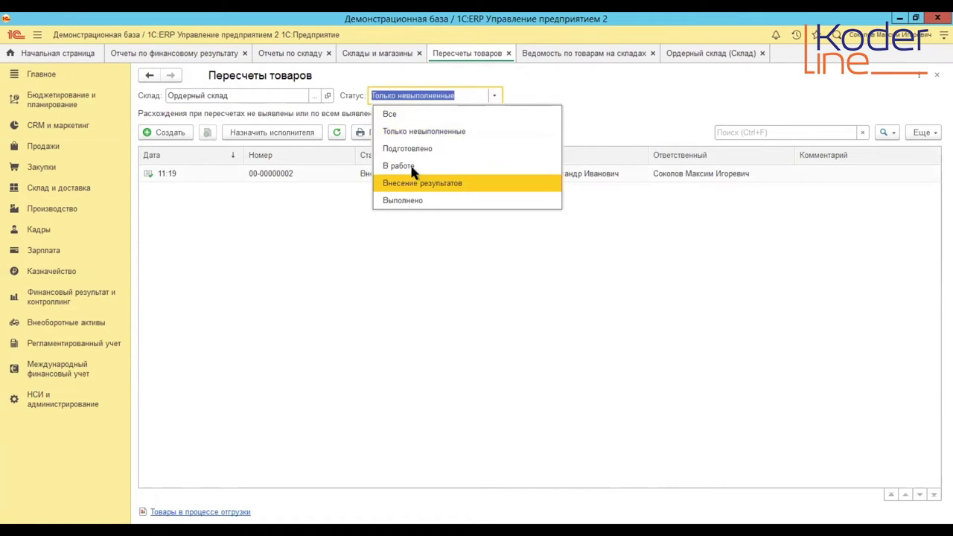
click(492, 98)
click(491, 98)
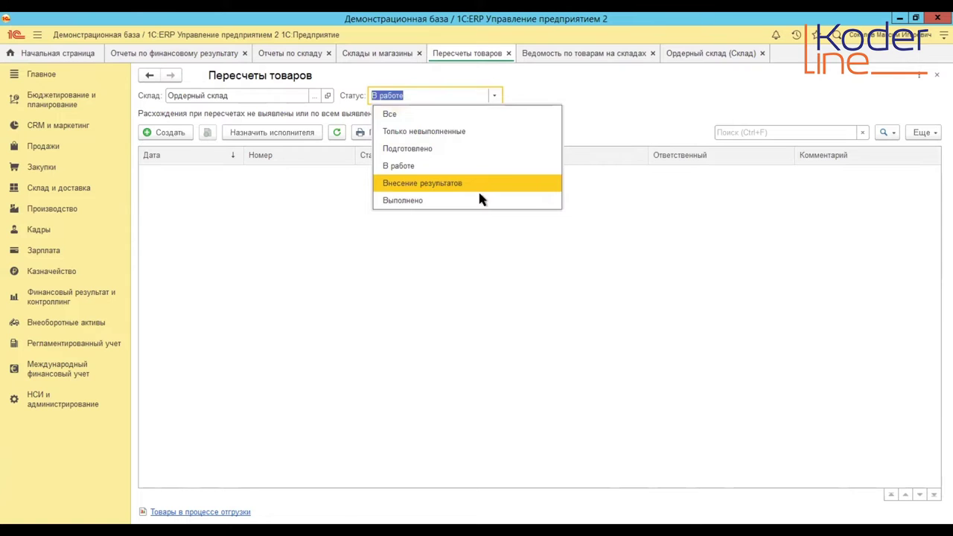
click(479, 190)
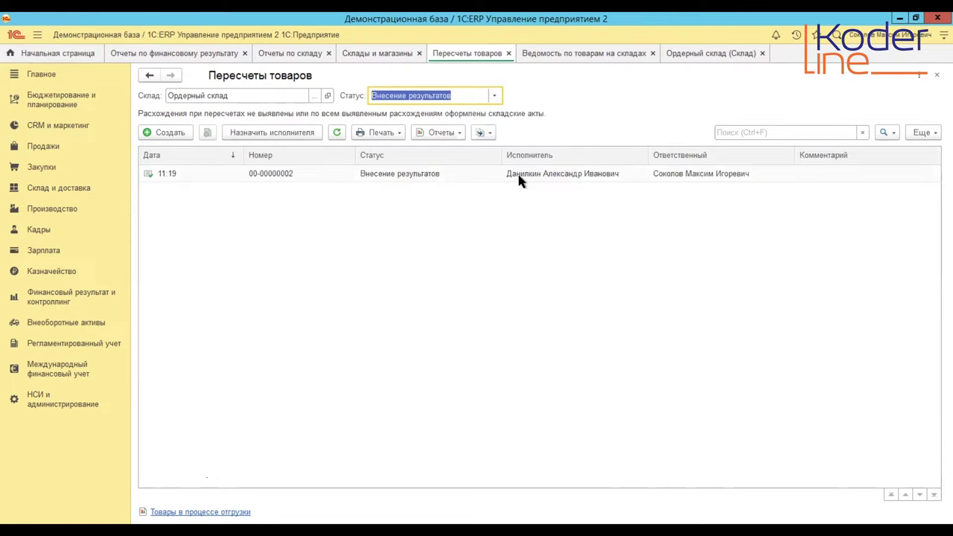
click(684, 179)
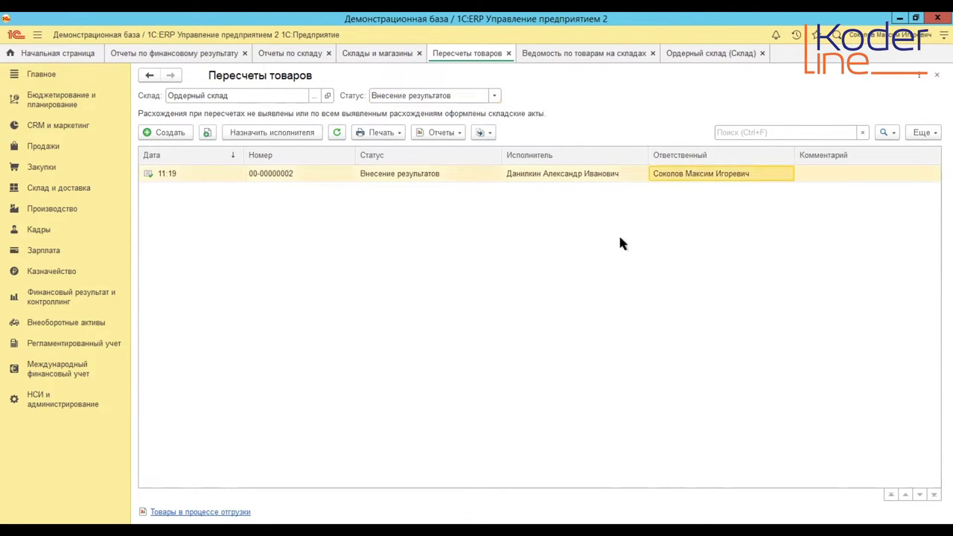
- Open the Ордерный склад recount, show its goods, and set its status to Выполнено
double_click(583, 179)
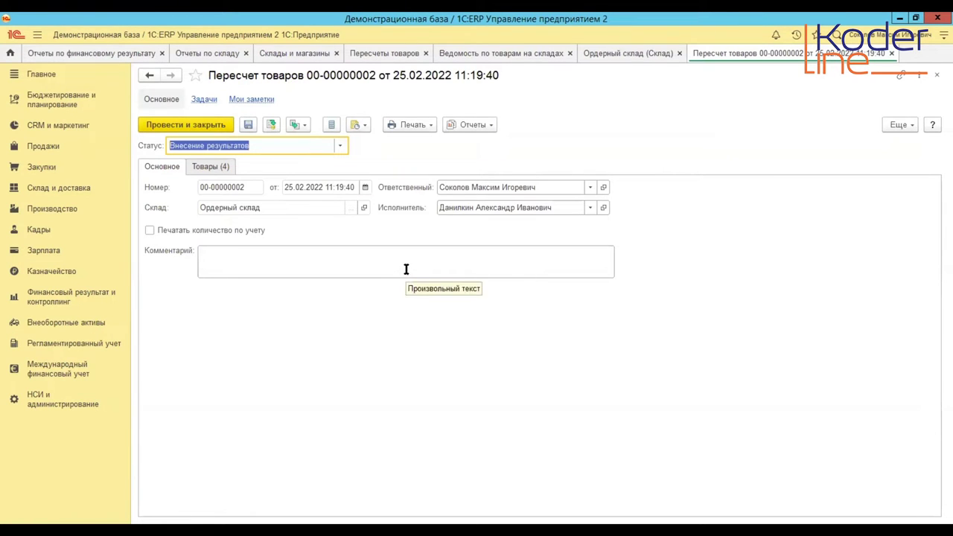
click(213, 170)
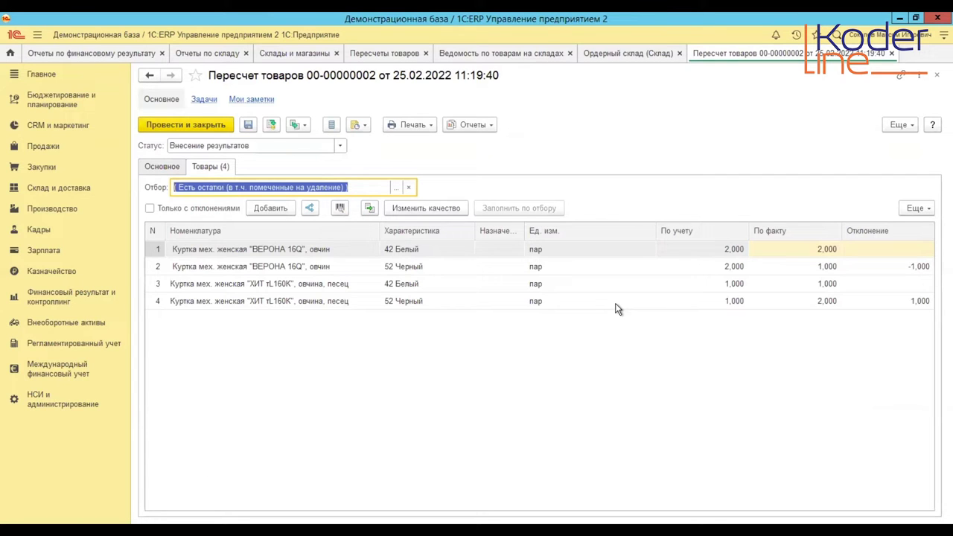
click(343, 144)
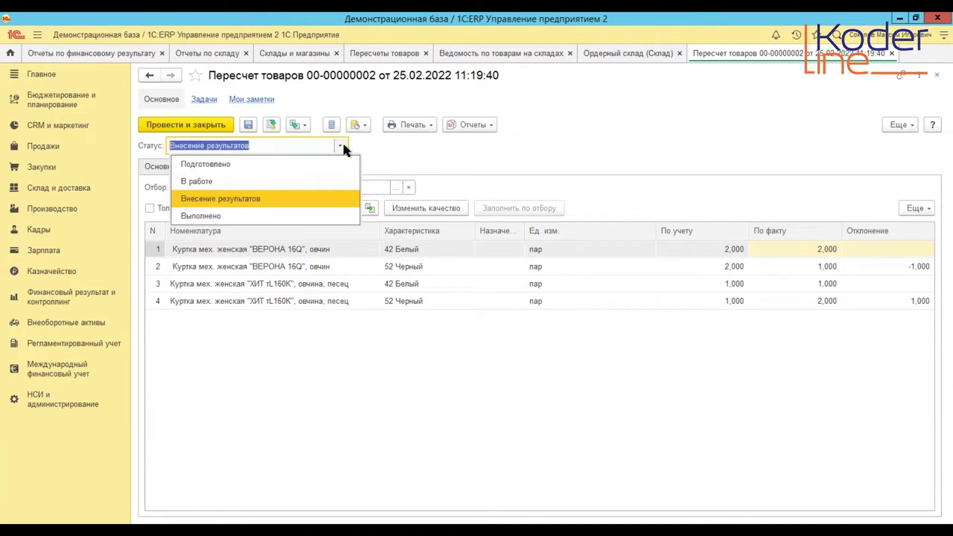
click(222, 216)
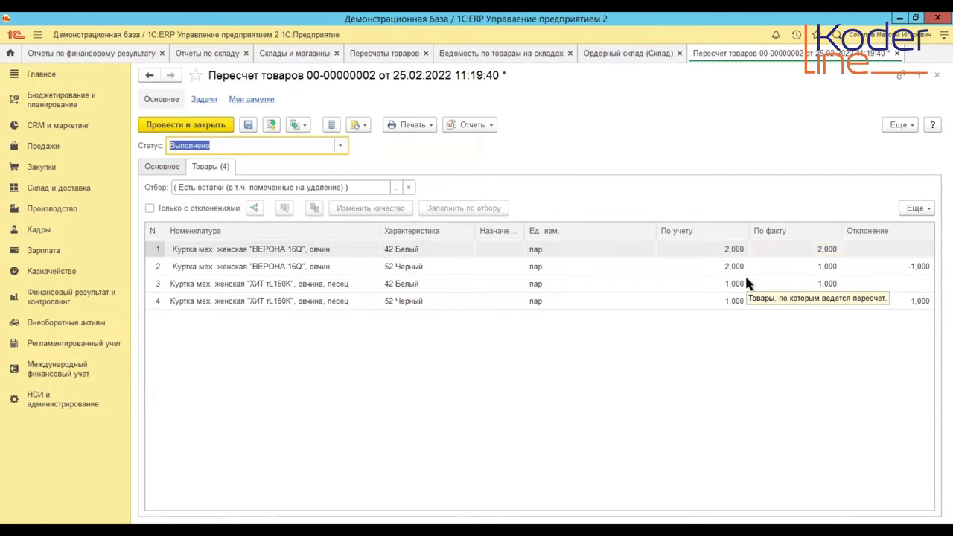
- Review the accounting quantities, actual quantities and deviations of the goods rows, and post and close the recount
click(784, 249)
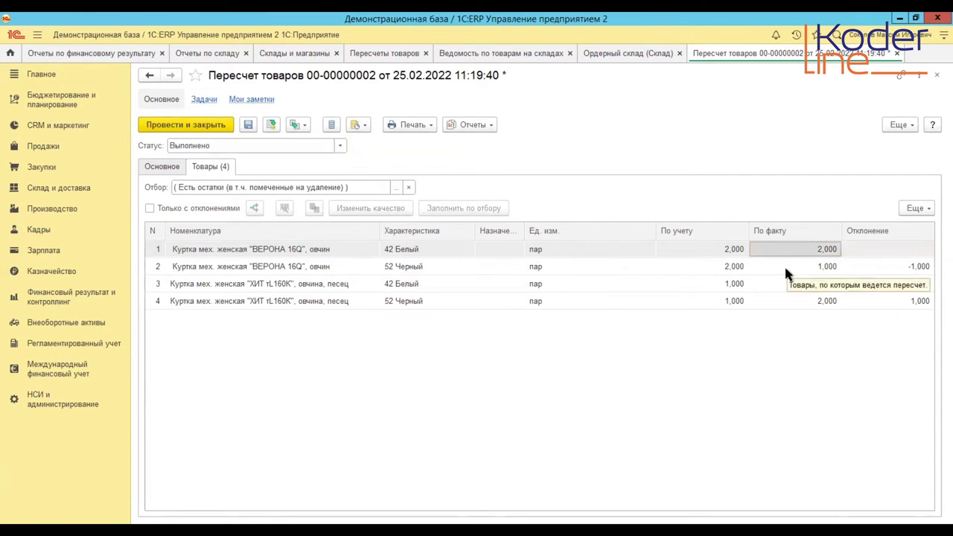
click(784, 266)
click(781, 289)
click(781, 301)
click(706, 266)
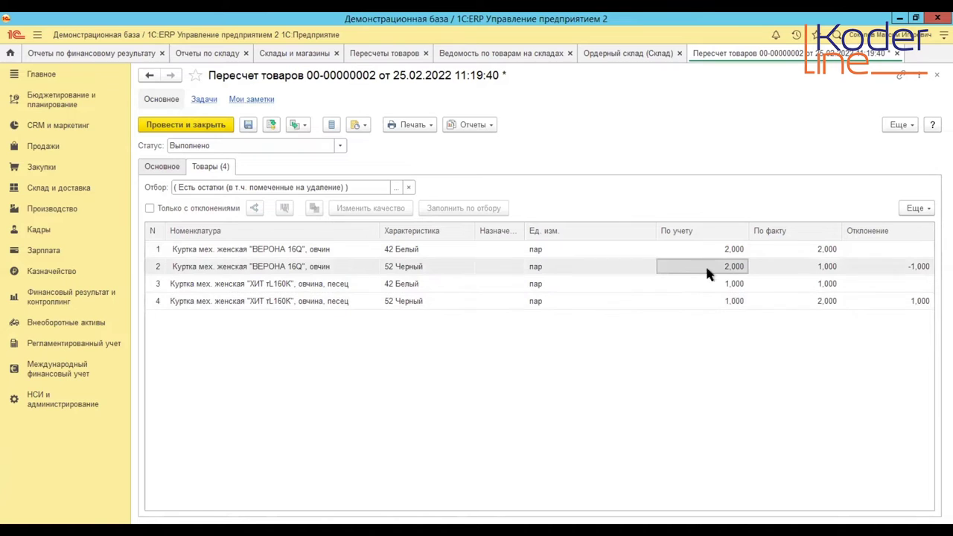
click(881, 279)
click(876, 301)
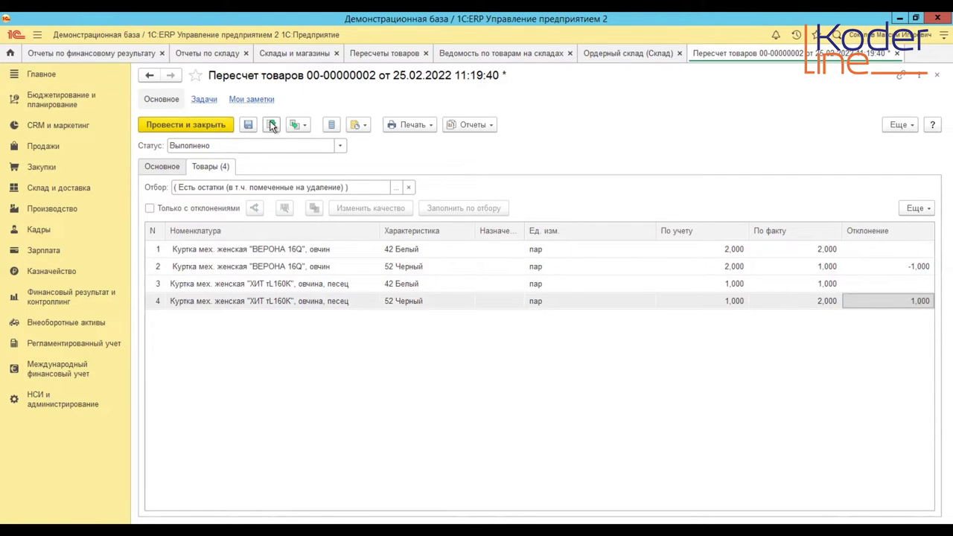
click(211, 127)
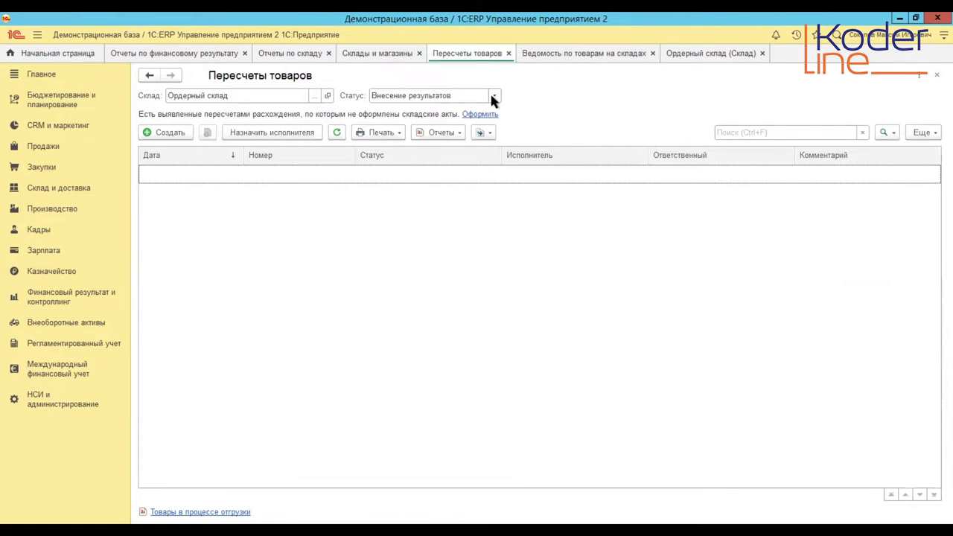
- Check the recount list under the status filters Выполнено and Только невыполненные, return the filter to Все, and select the recount
click(493, 96)
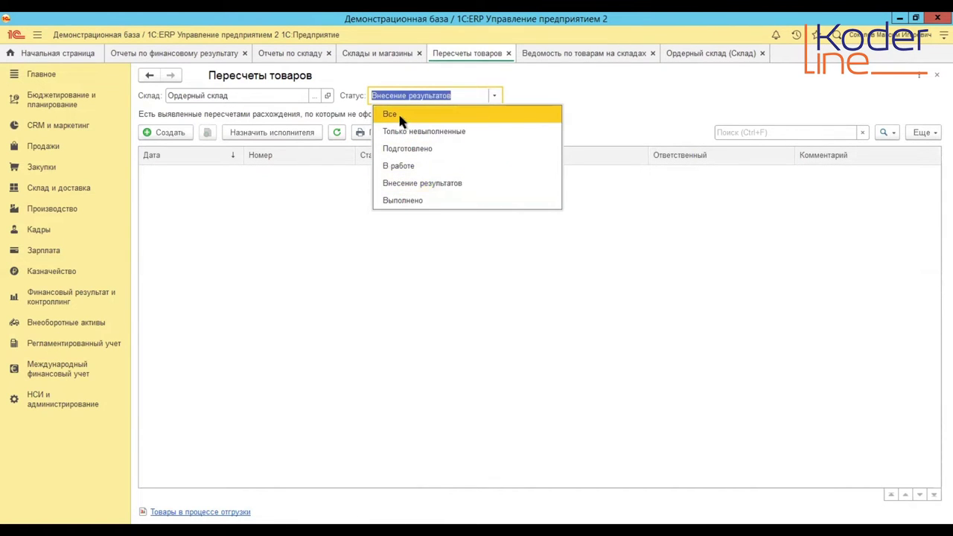
click(403, 200)
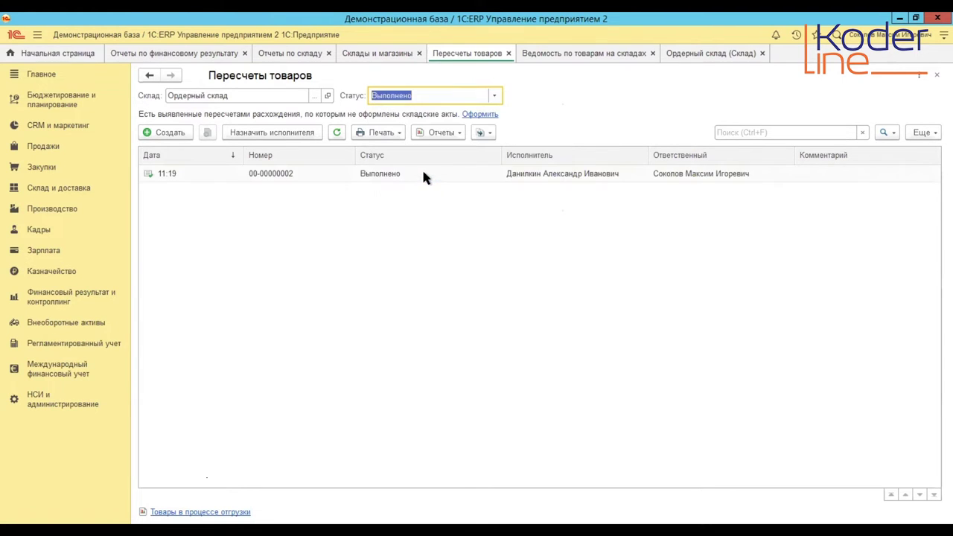
click(493, 96)
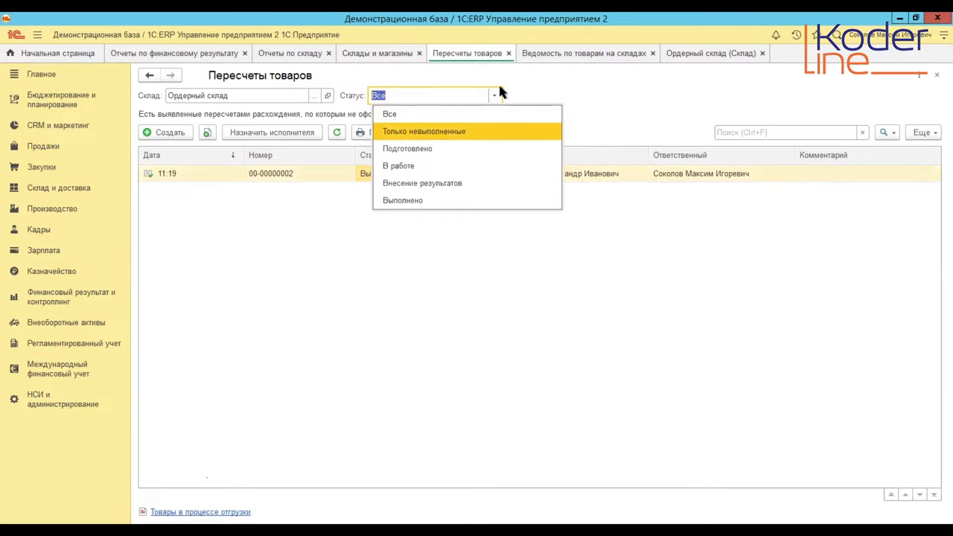
scroll(485, 94, down, 1)
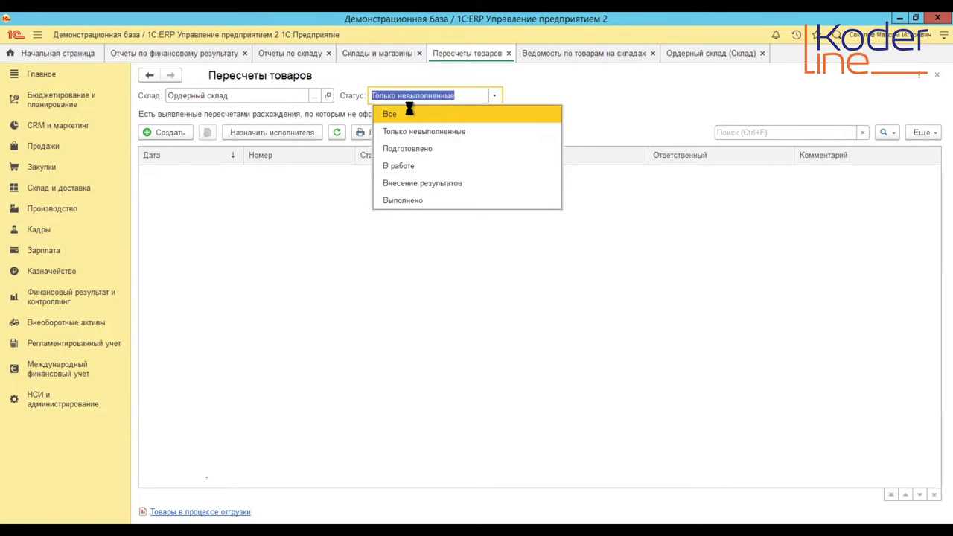
click(272, 265)
click(283, 172)
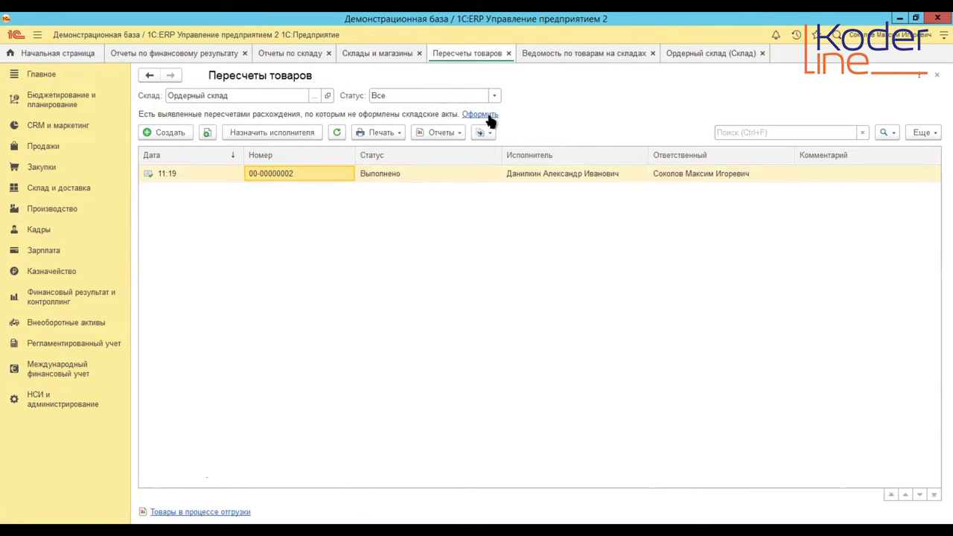
- Open the completed recount, examine its reports and the documents that can be created from it, and close it
double_click(410, 177)
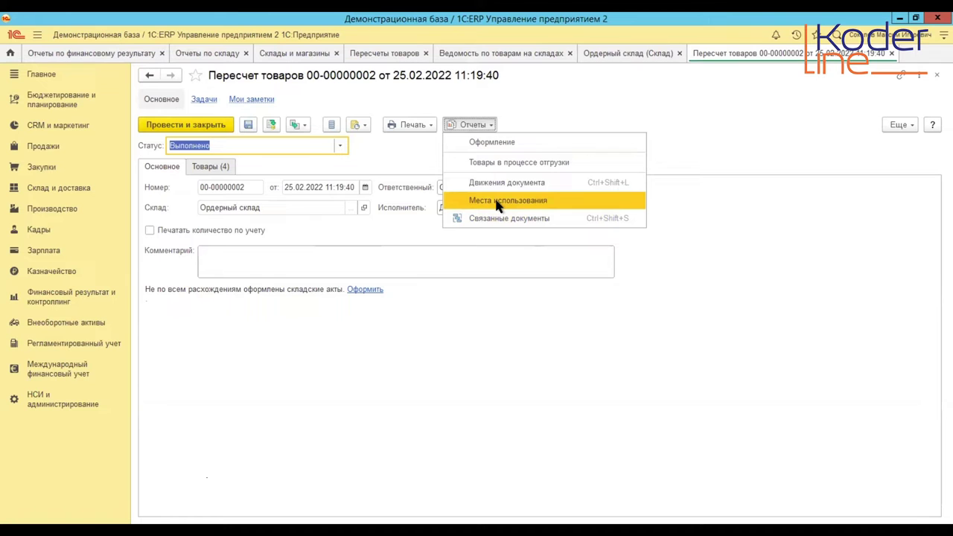
click(303, 125)
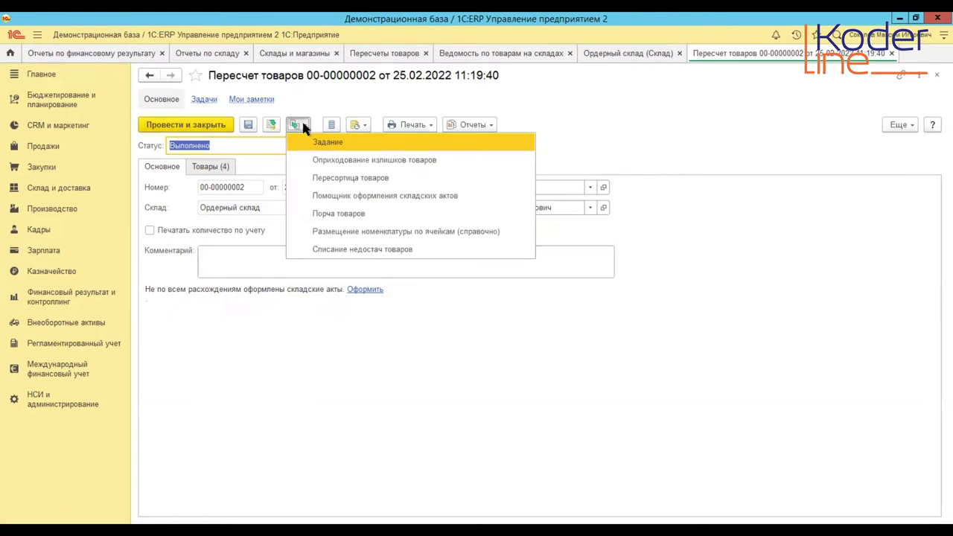
click(470, 125)
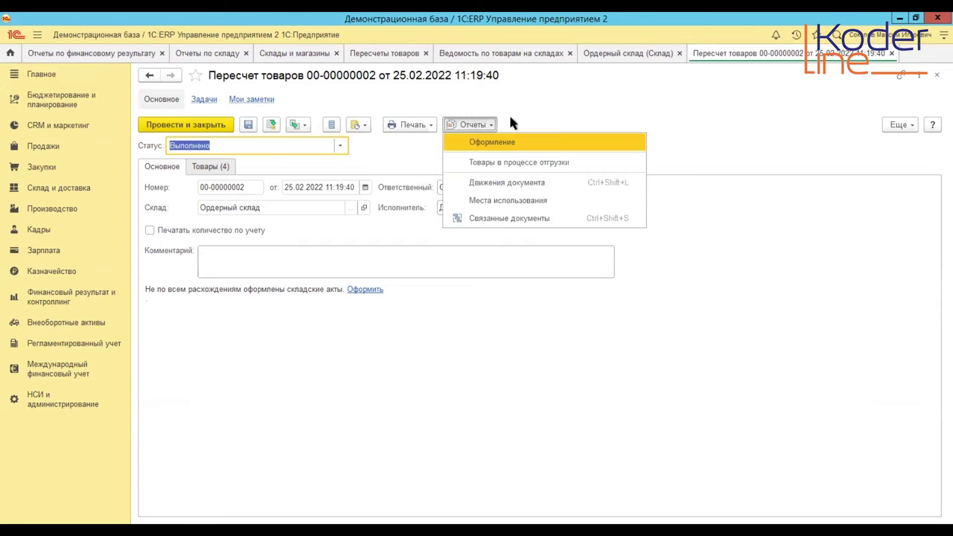
click(578, 108)
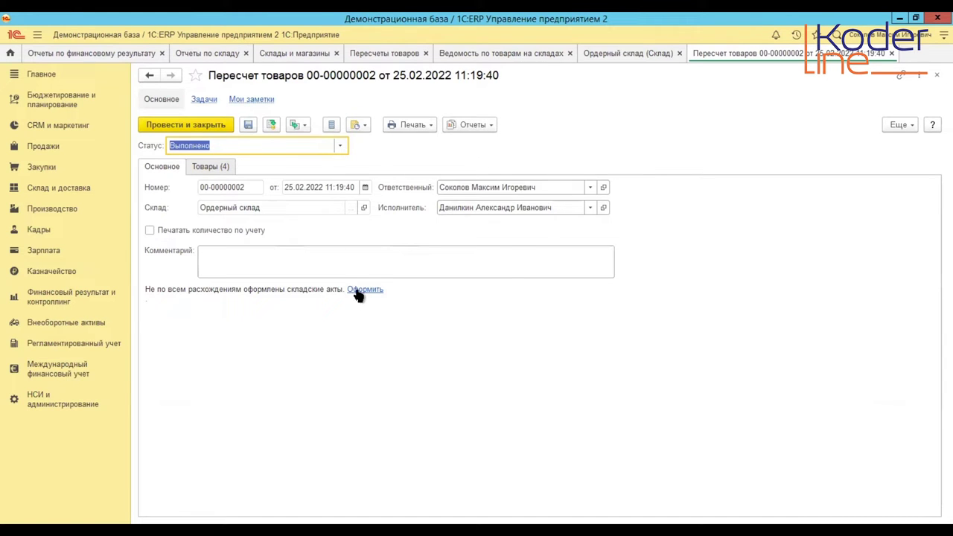
click(937, 75)
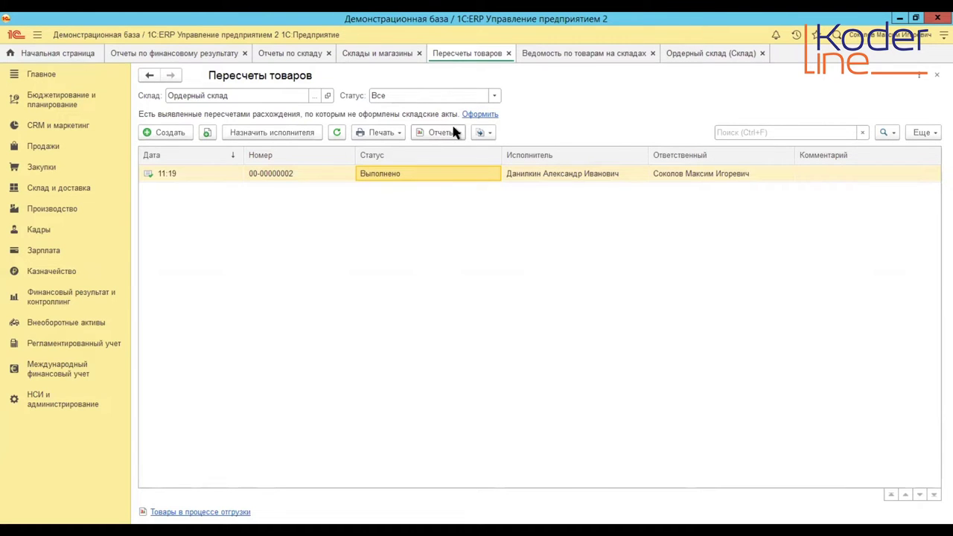
- View the Оформление report on unprocessed shortages and surpluses for the recount, and close the report
click(454, 133)
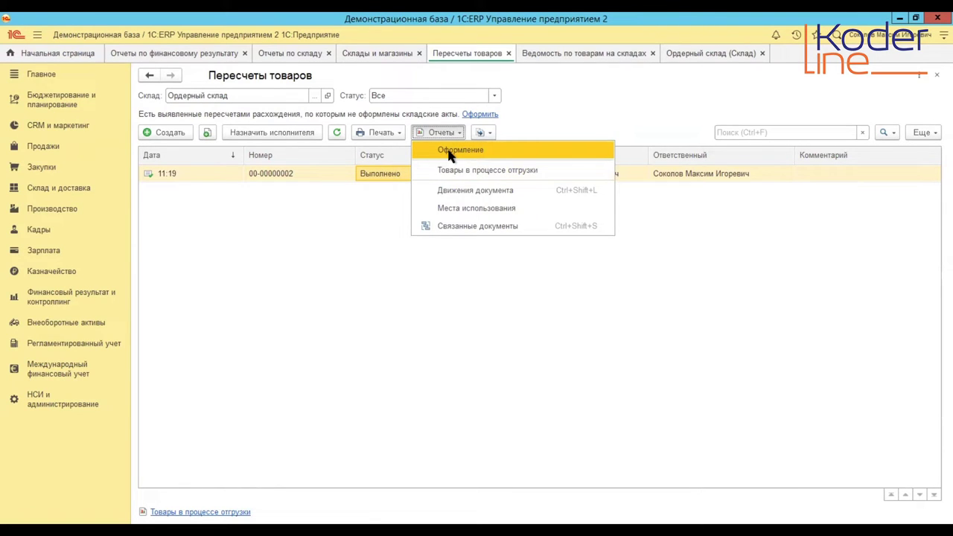
click(450, 155)
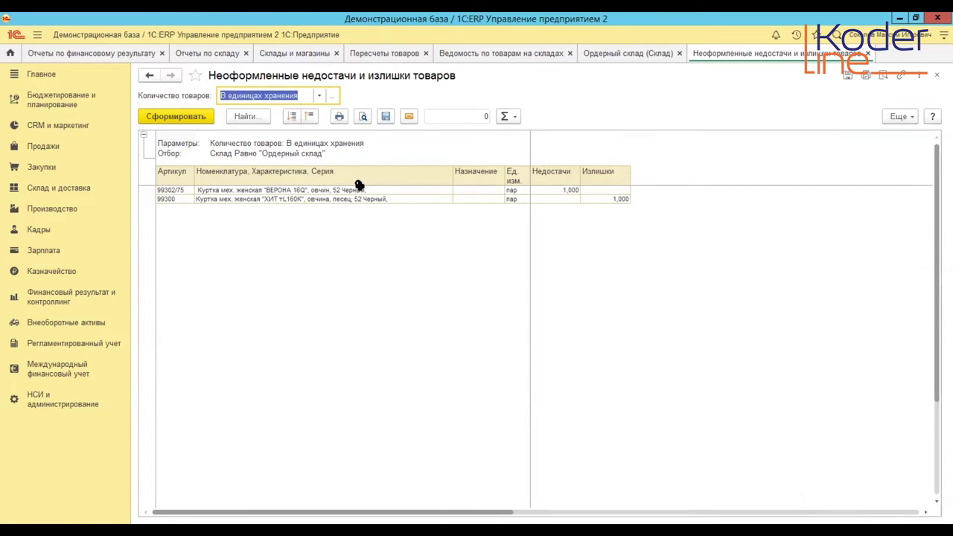
click(869, 55)
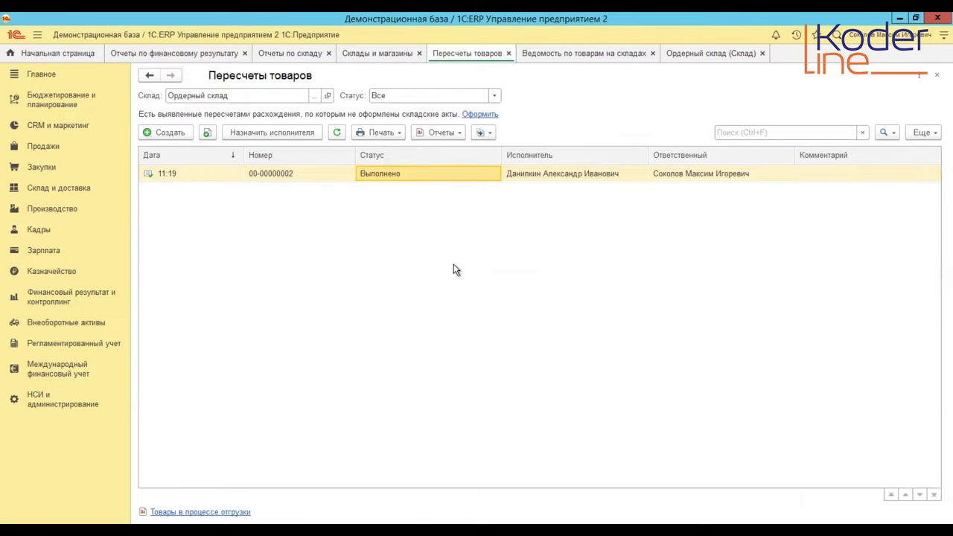
- Generate the Ведомость по товарам на складах report for Ордерный склад, and examine the recount movements of ВЕРОНА 16Q 52 Черный
click(599, 61)
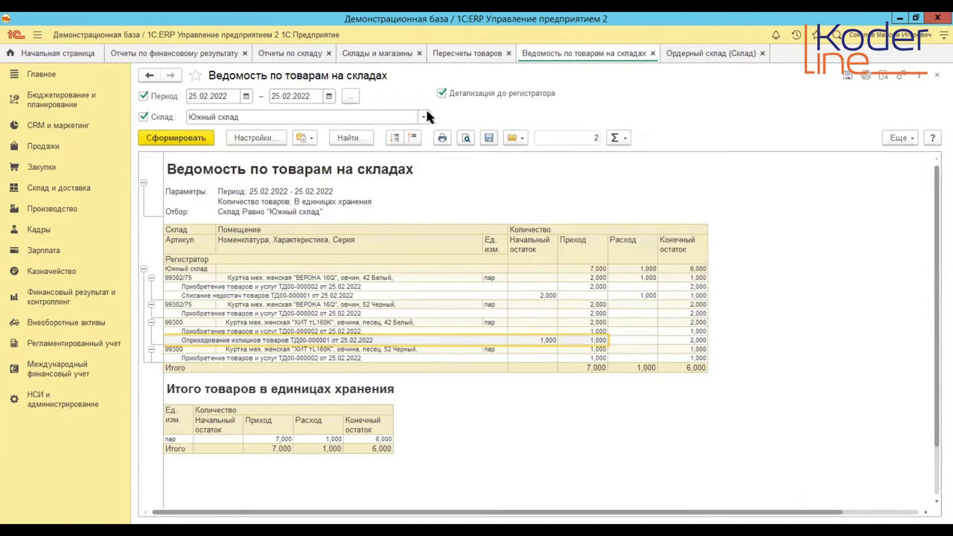
click(424, 118)
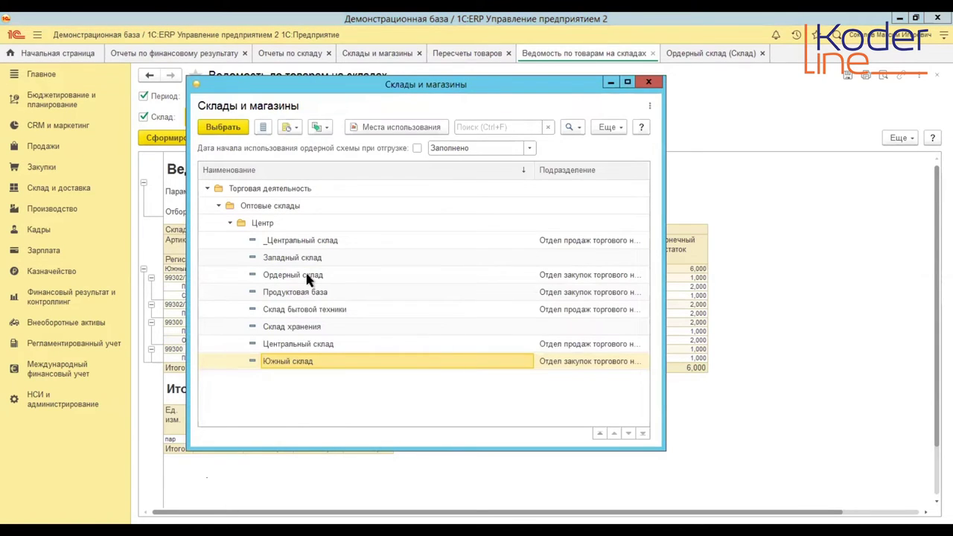
click(305, 275)
click(220, 130)
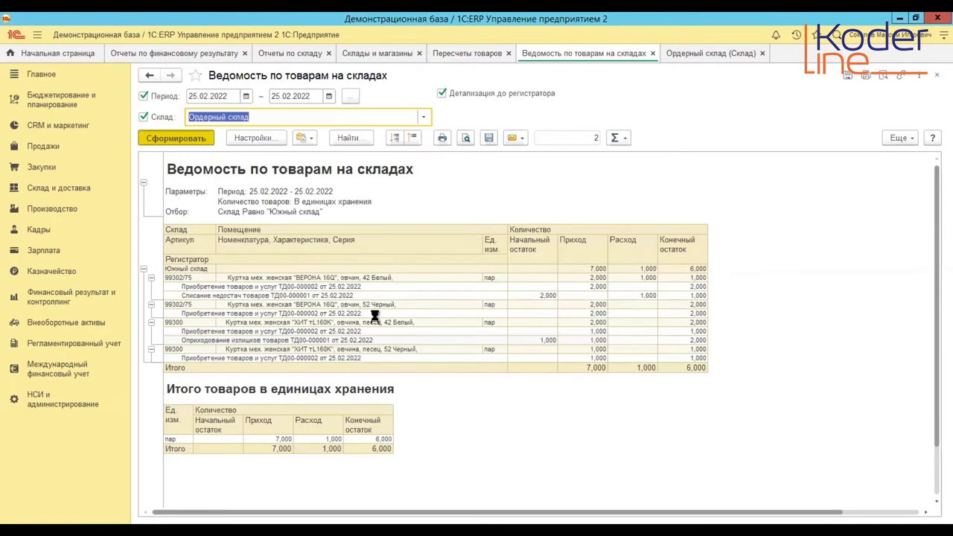
key(ctrl+Return)
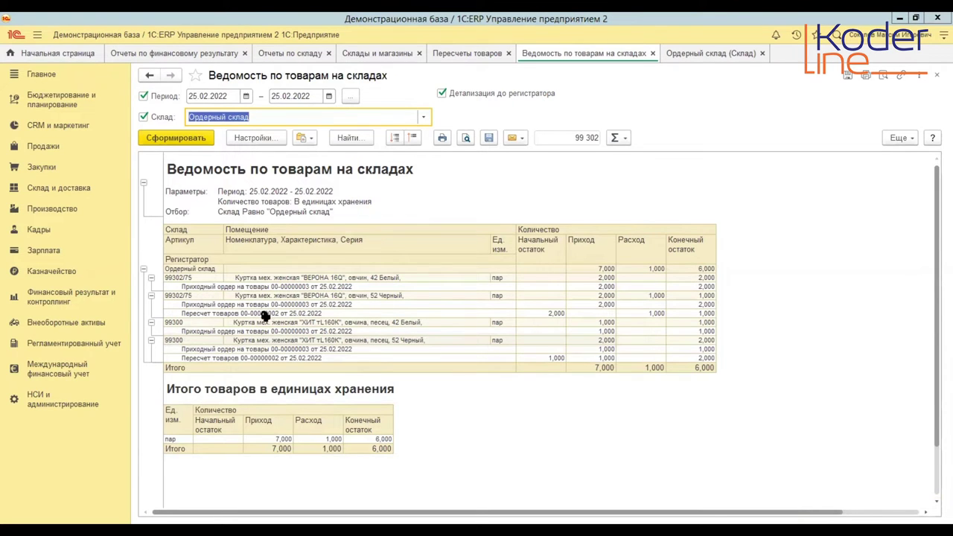
drag(494, 309, 655, 288)
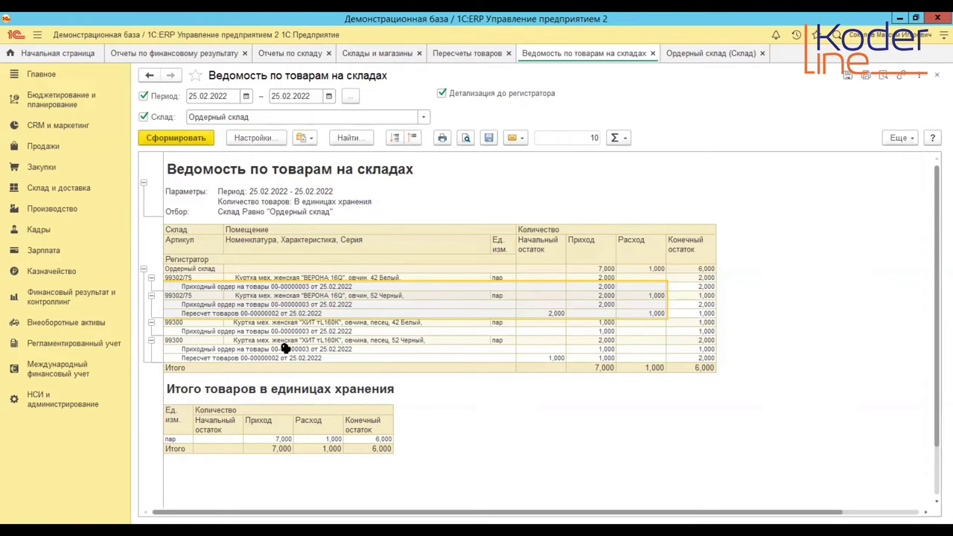
- Open the Ведомость по товарам организаций report from the financial result reports
click(77, 300)
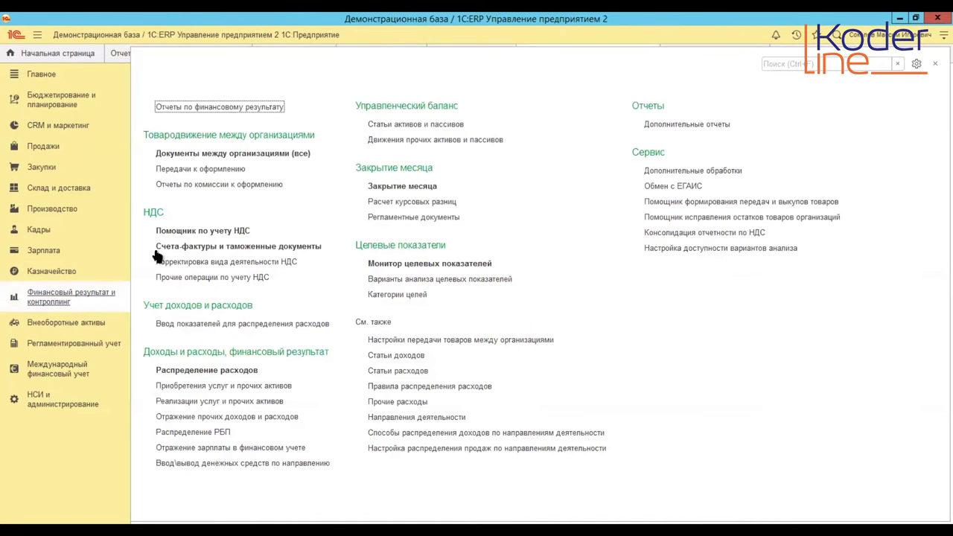
click(217, 108)
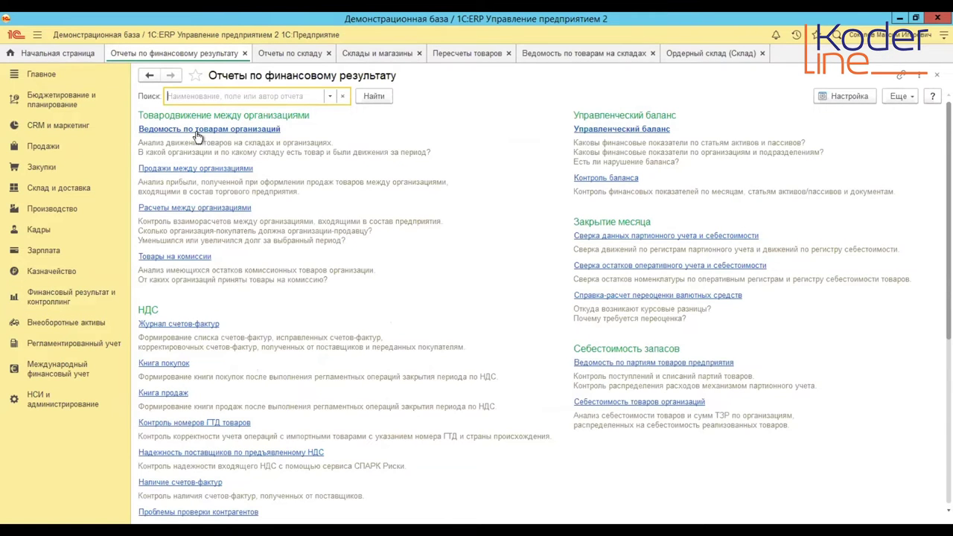
click(196, 131)
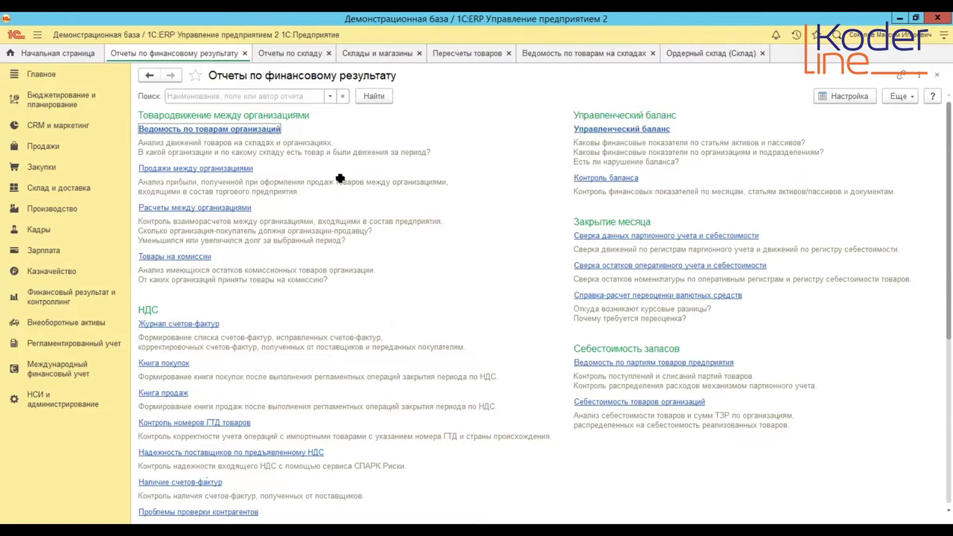
click(430, 117)
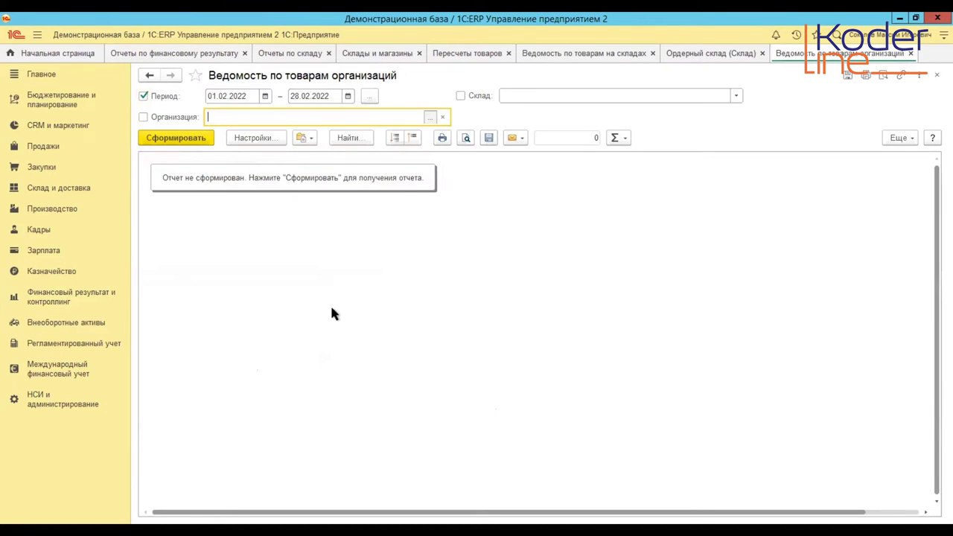
scroll(425, 281, down, 1)
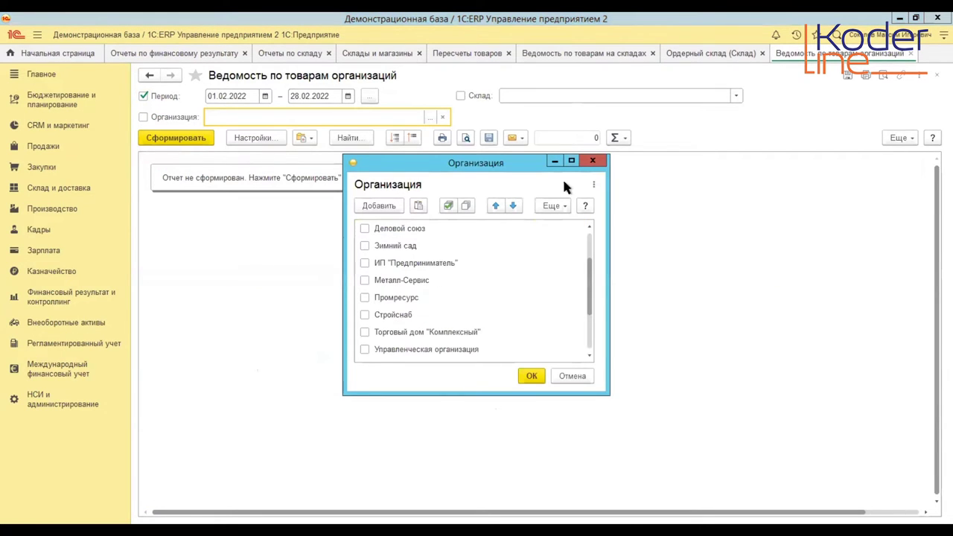
click(593, 160)
- Filter Ведомость по товарам организаций by Ордерный склад from the Центр group of wholesale warehouses, and generate the report
click(736, 97)
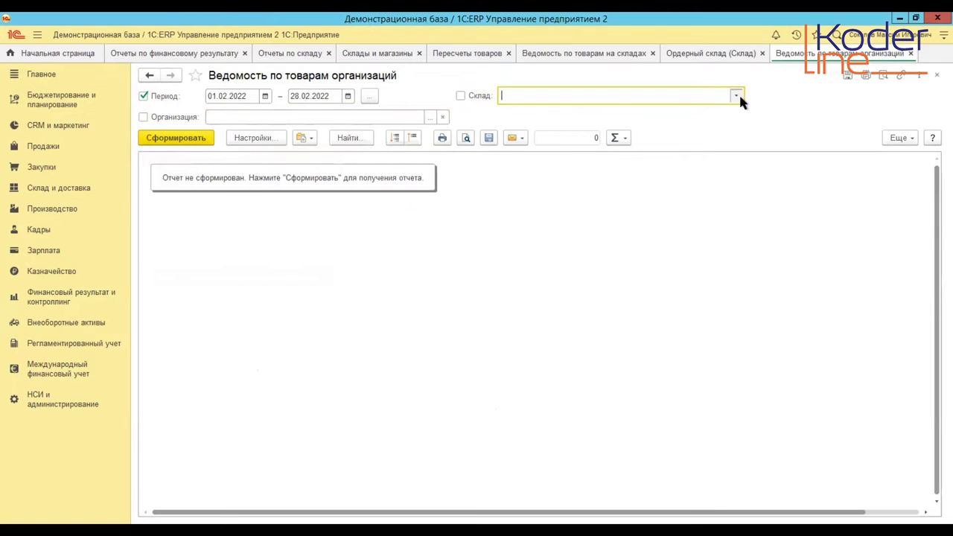
click(538, 163)
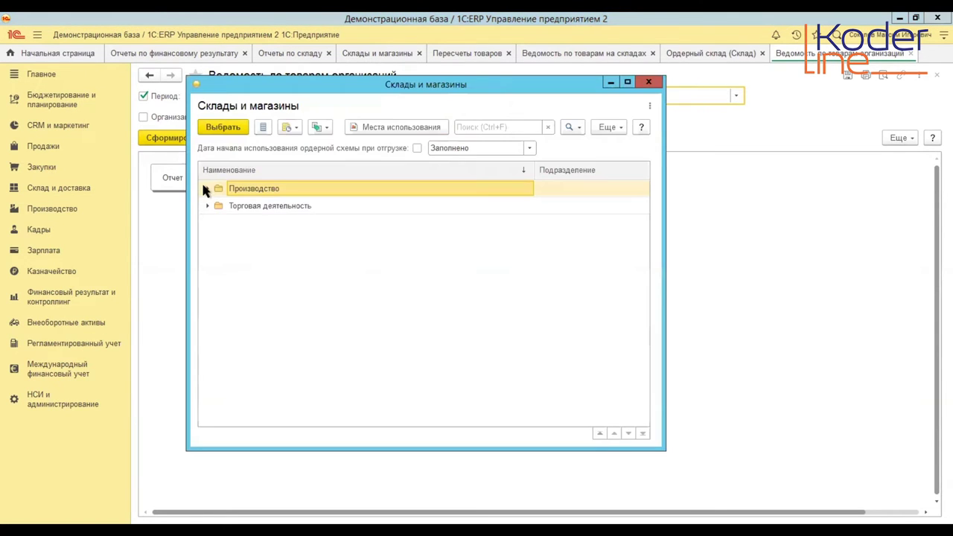
click(207, 189)
click(214, 206)
click(219, 206)
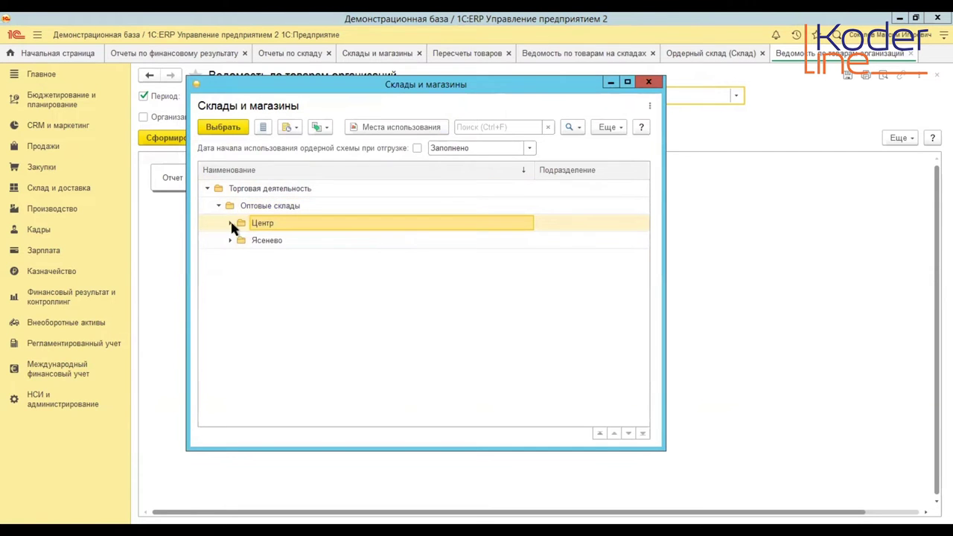
click(230, 222)
double_click(315, 275)
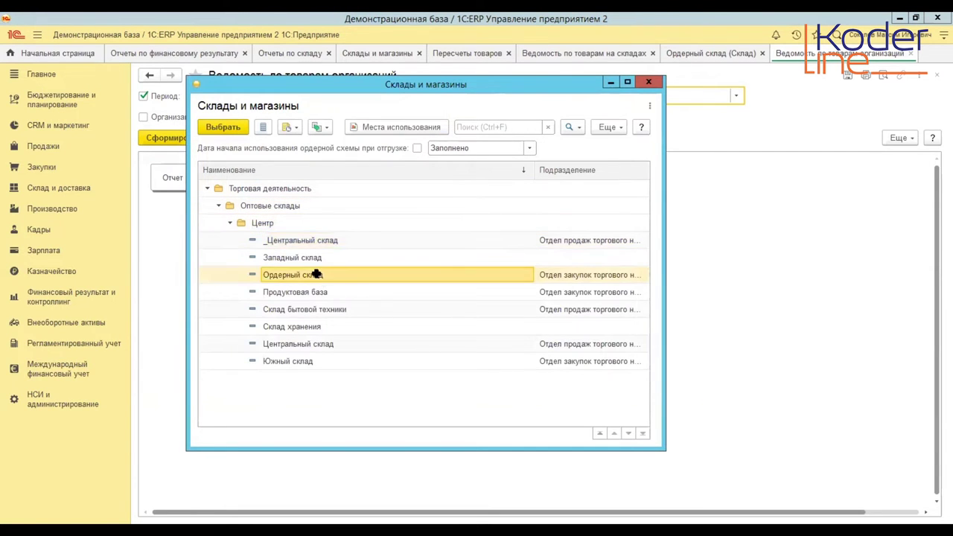
click(196, 138)
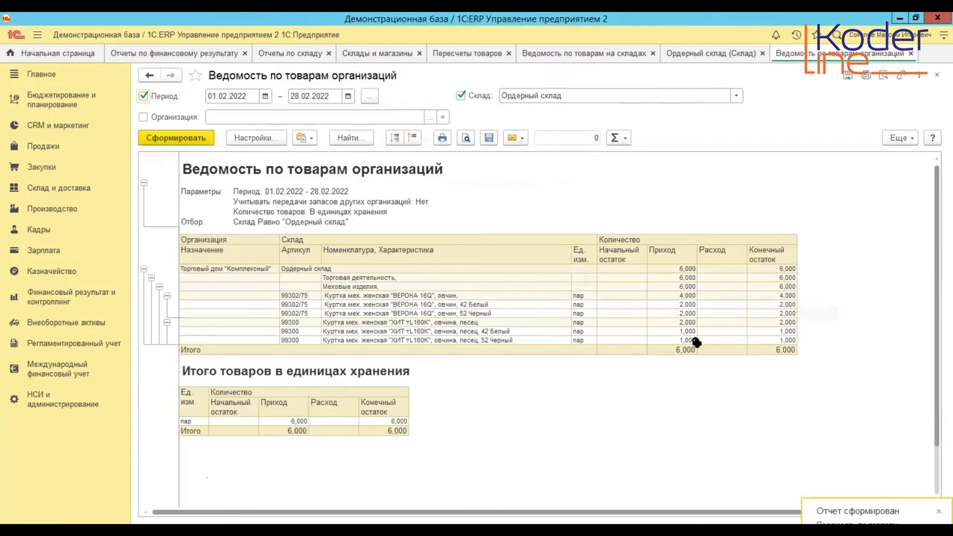
- Examine the receipts of the ВЕРОНА 16Q and ХИТ тL160К jackets, and compare them with the Ведомость по товарам на складах report
click(682, 349)
drag(682, 349, 726, 304)
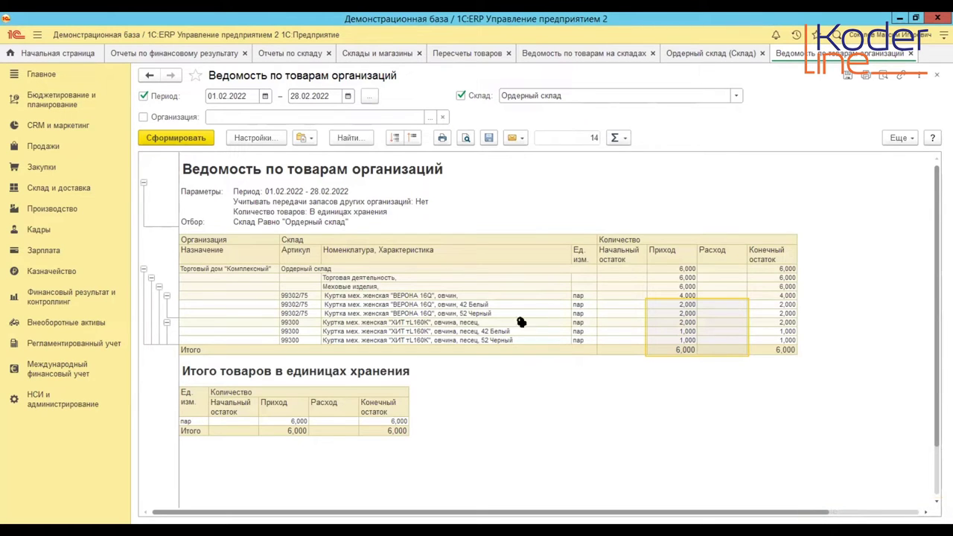
click(167, 296)
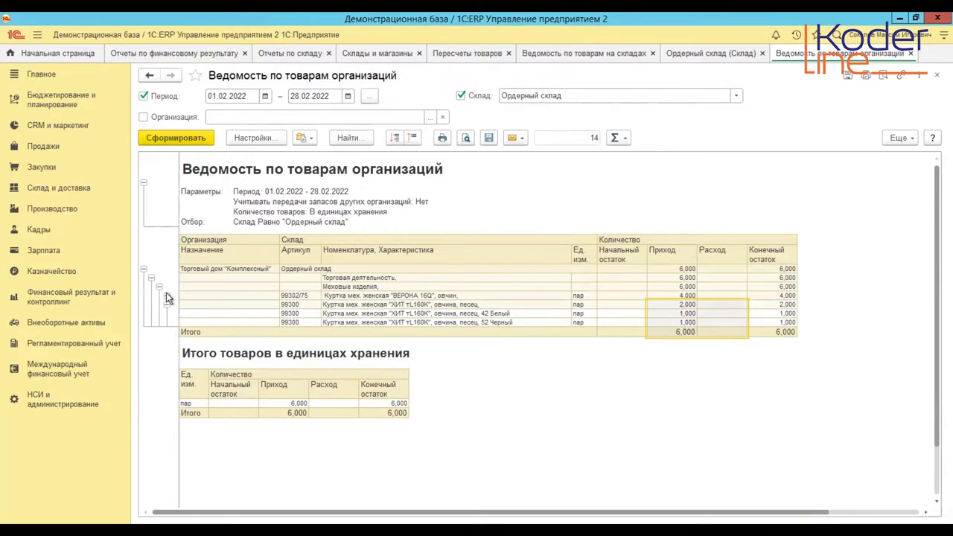
click(167, 304)
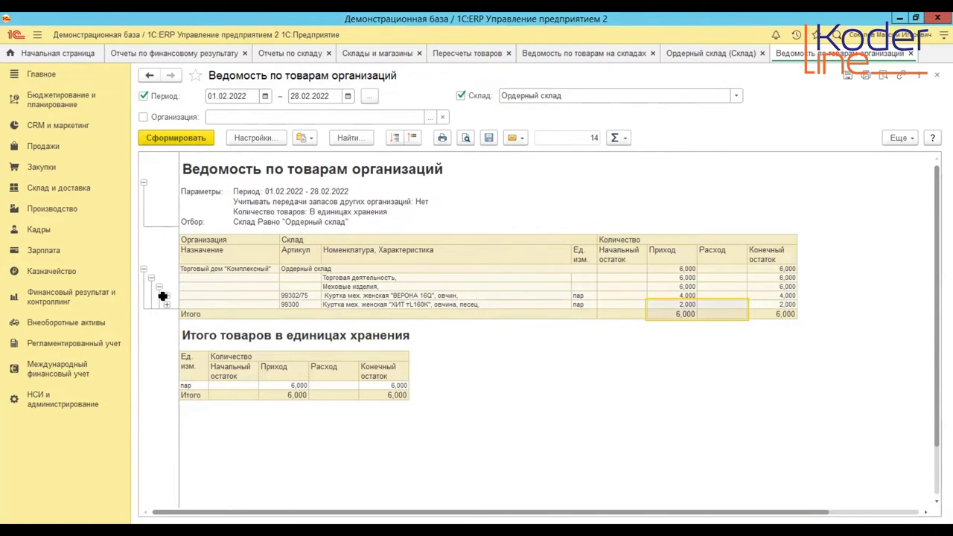
drag(675, 253, 664, 314)
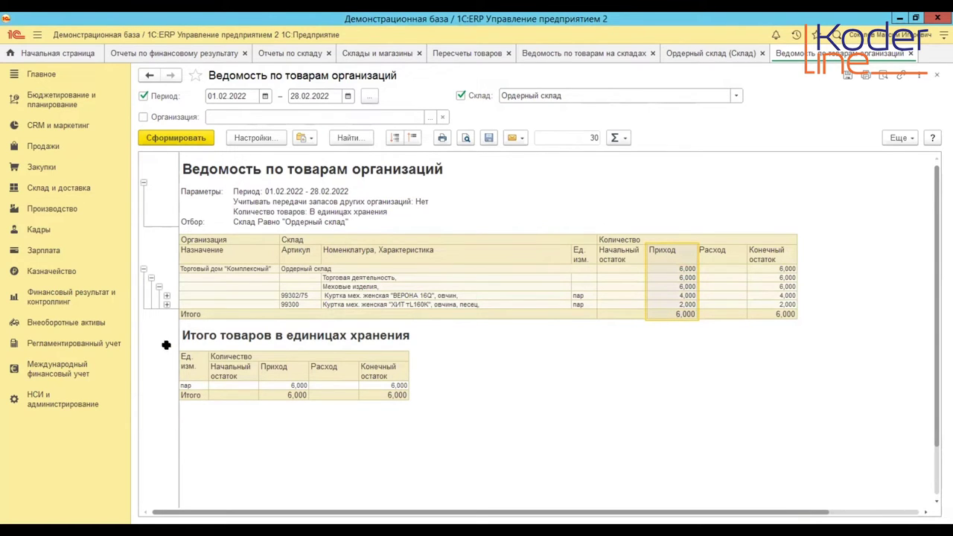
click(167, 295)
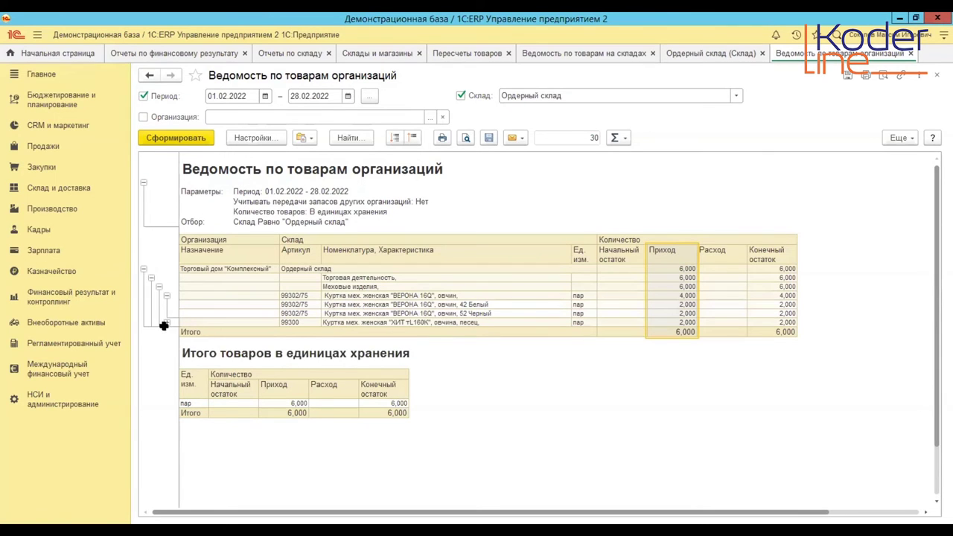
click(166, 322)
drag(424, 301, 674, 340)
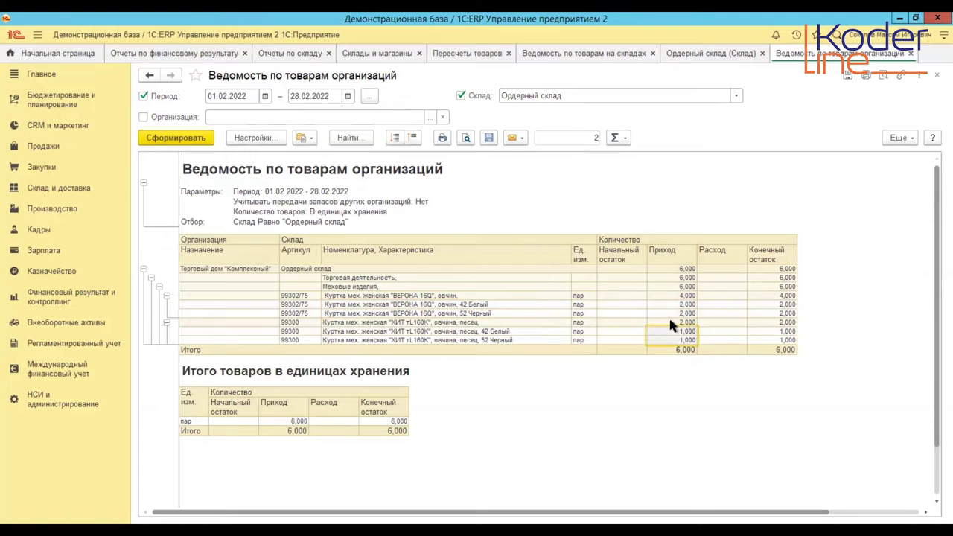
click(607, 54)
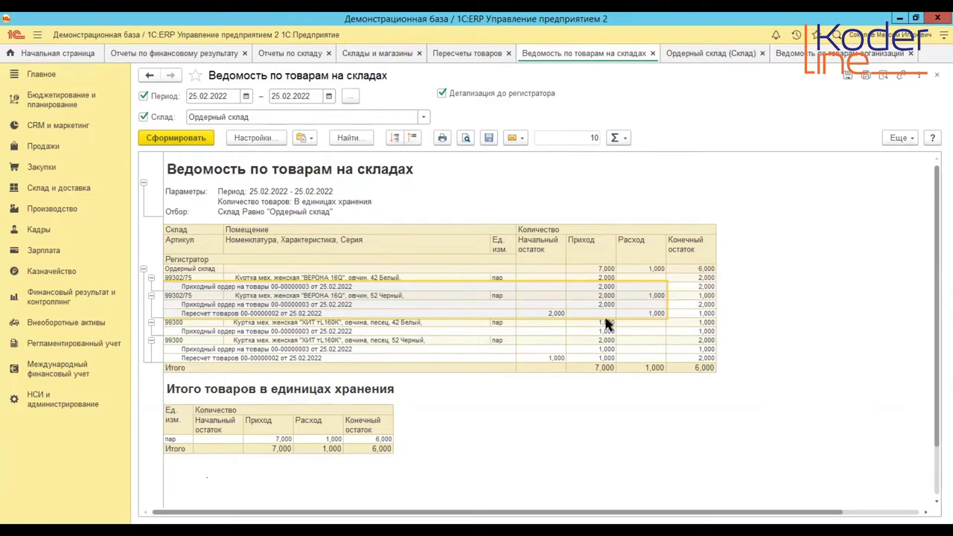
- Return to the goods recount list and start processing the unrecorded discrepancies for Ордерный склад in Помощник оформления складских актов
click(734, 58)
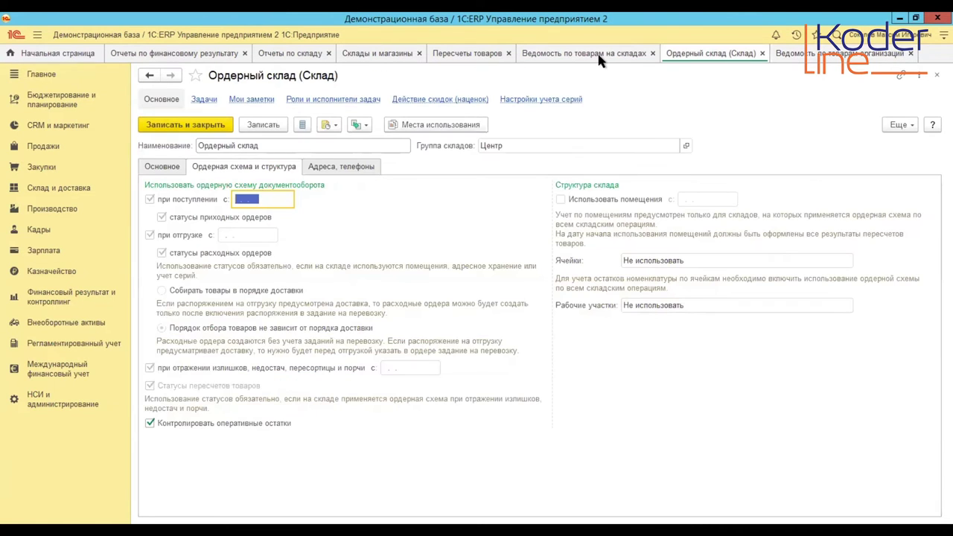
click(475, 53)
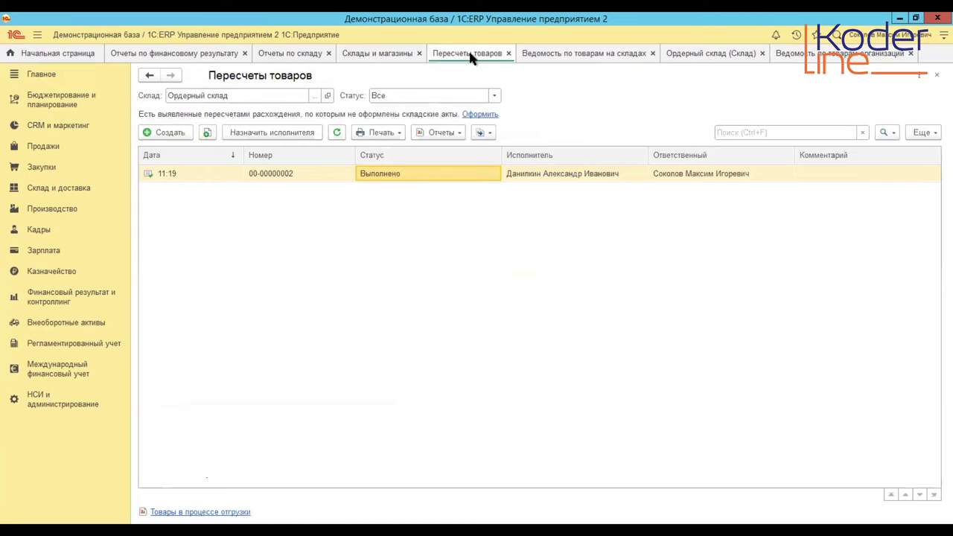
click(480, 114)
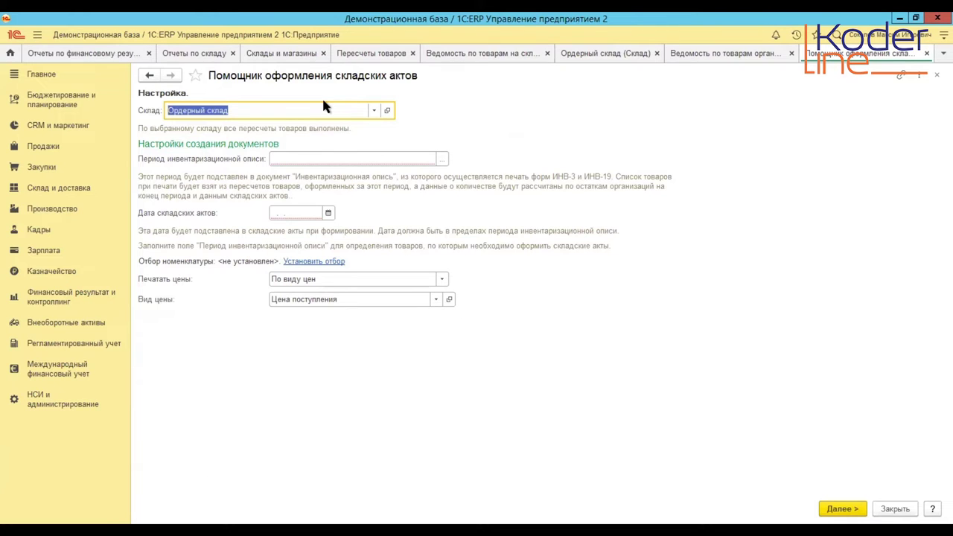
- Set the inventory list period to February 2022, 01.02.2022 - 28.02.2022
click(277, 158)
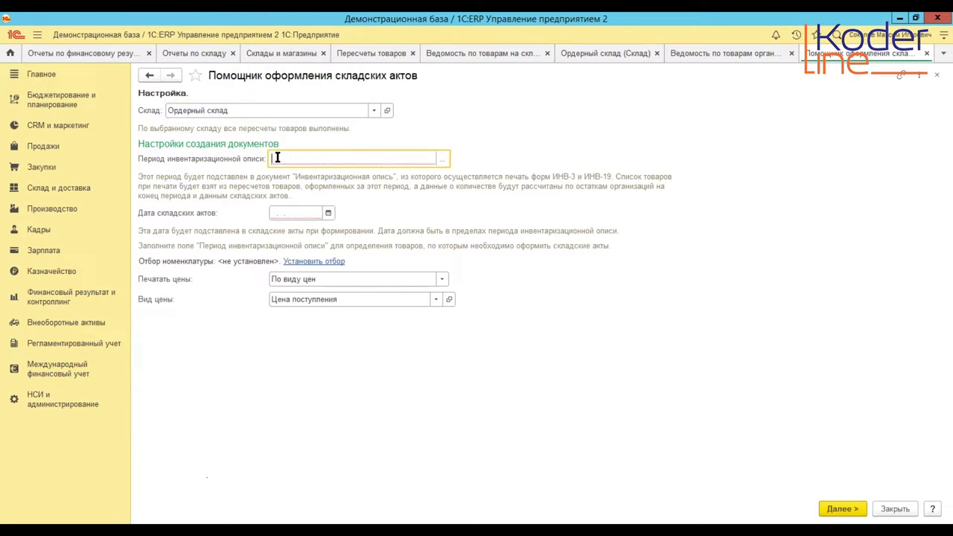
click(445, 159)
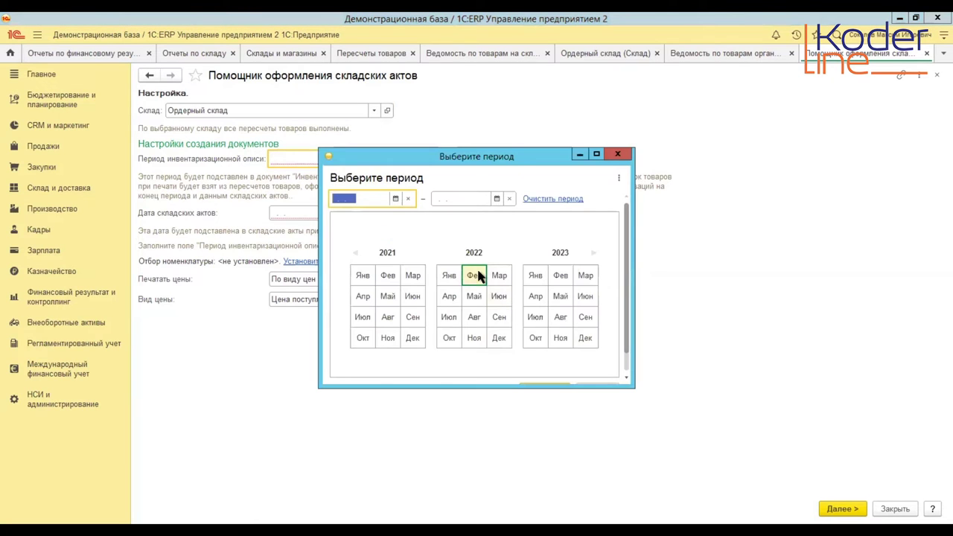
click(474, 276)
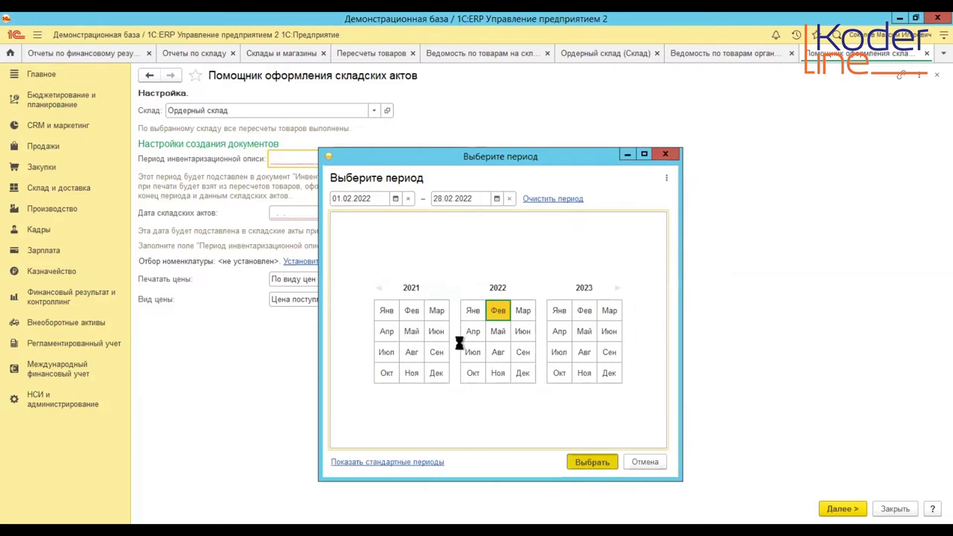
key(Return)
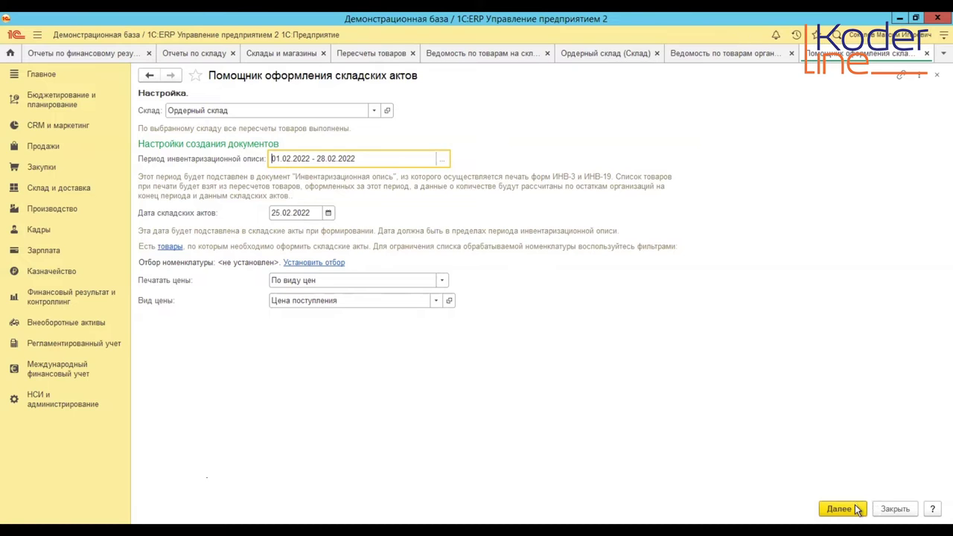
- Review the available price types, keep Цена поступления, and proceed to the Зачет по пересортице и порче stage
click(436, 301)
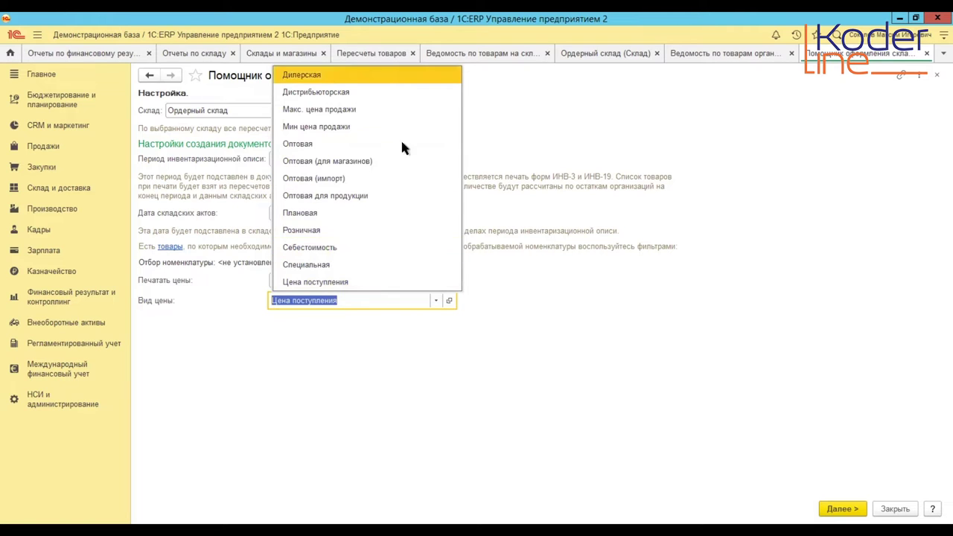
click(684, 226)
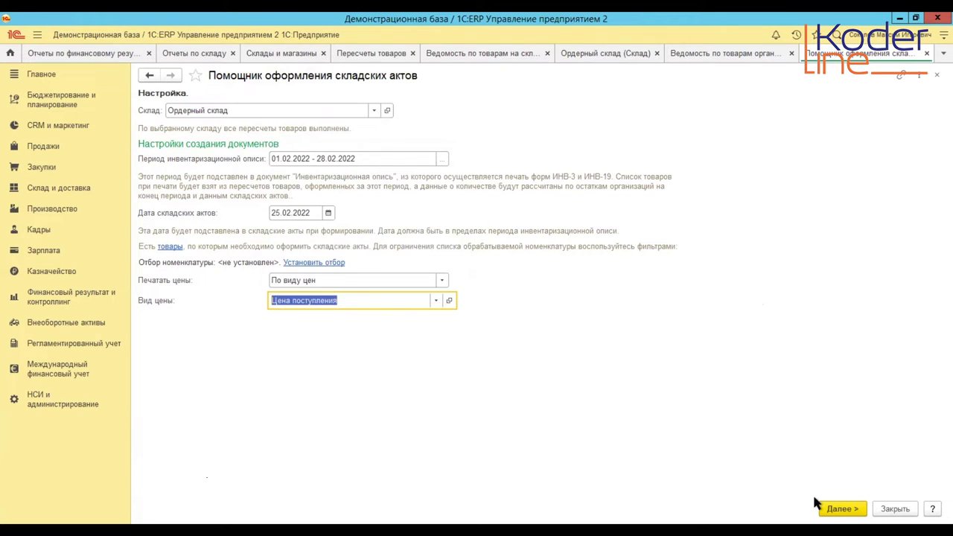
click(832, 511)
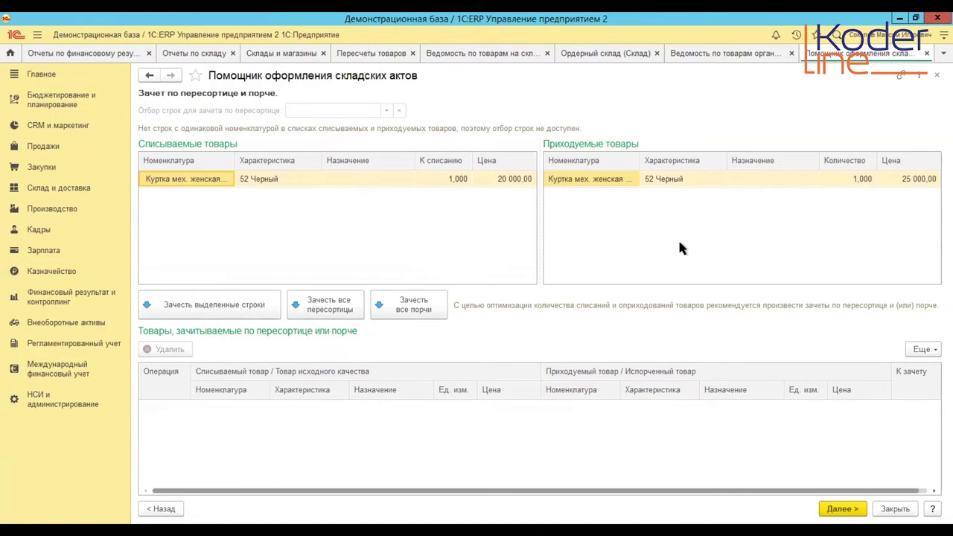
- Adjust the Номенклатура column widths in Списываемые товары and Приходуемые товары to read the item names
drag(234, 163, 313, 165)
drag(642, 159, 669, 161)
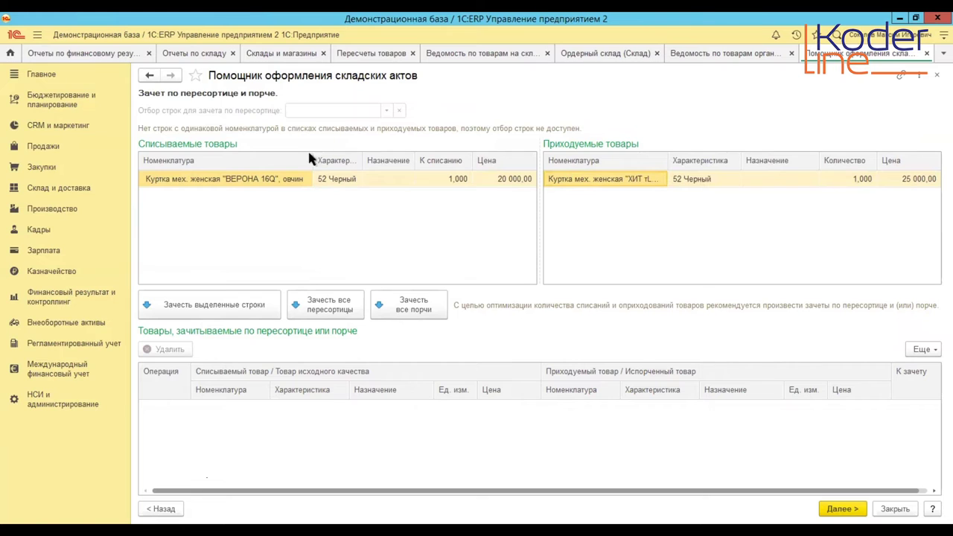
drag(311, 164, 237, 161)
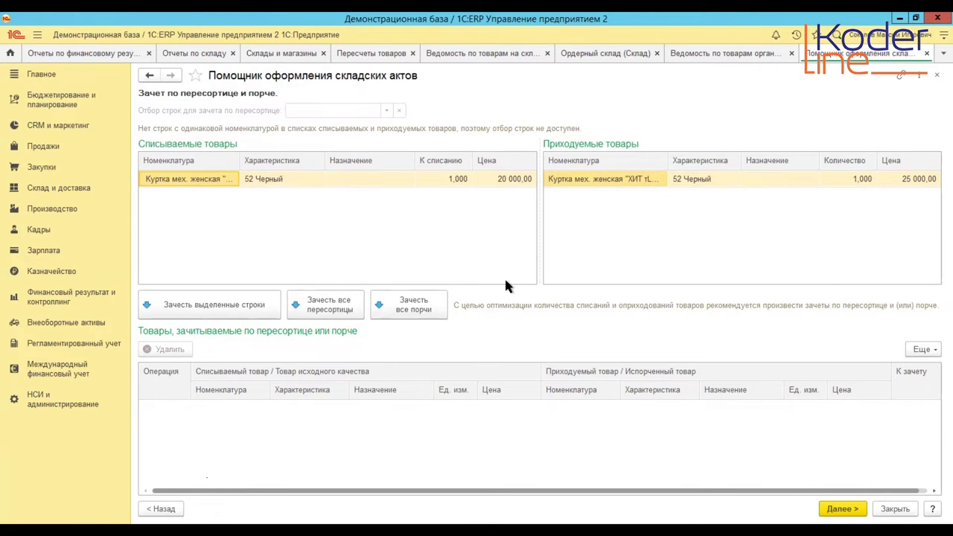
- Try to offset all misgradings automatically, then offset the selected ВЕРОНА 16Q and ХИТ тL160К rows with quantity 1,000 and review the entry
click(322, 311)
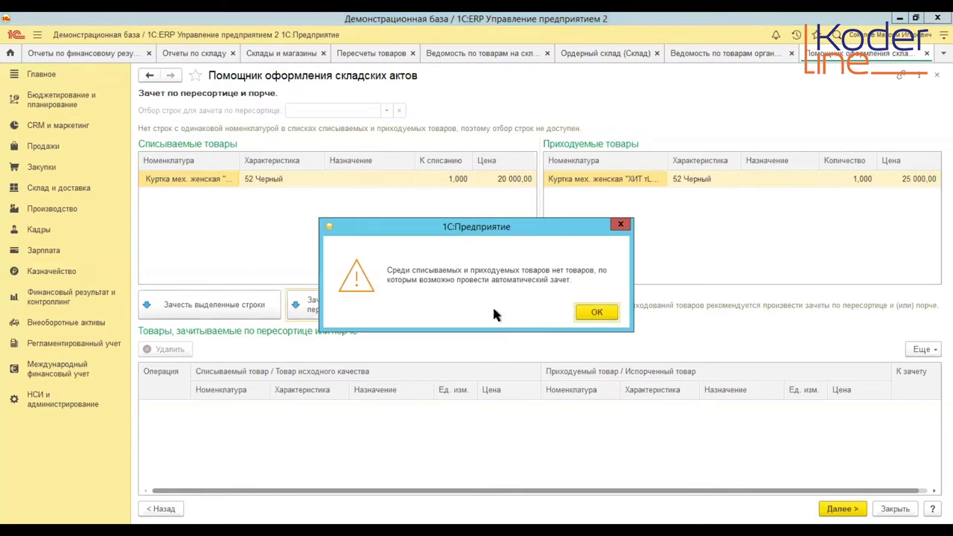
click(595, 312)
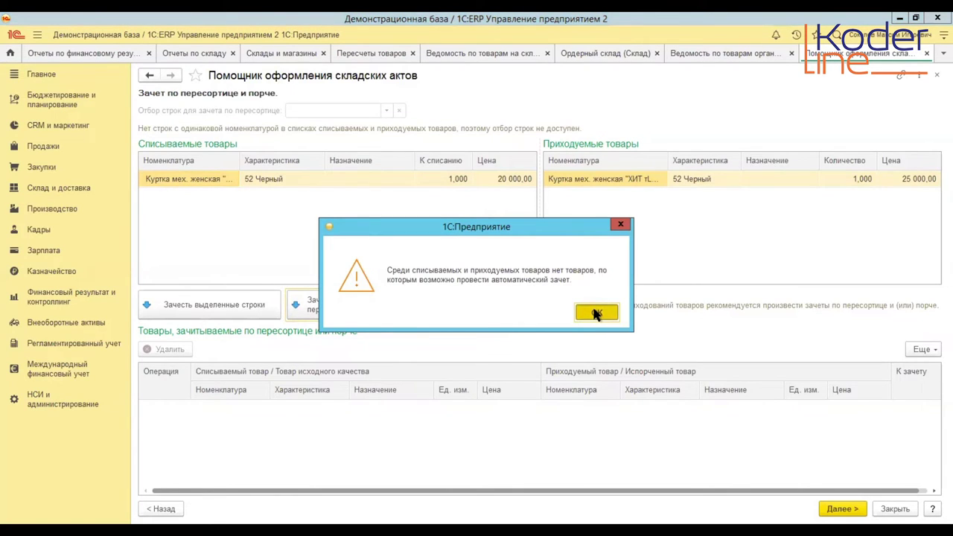
click(241, 311)
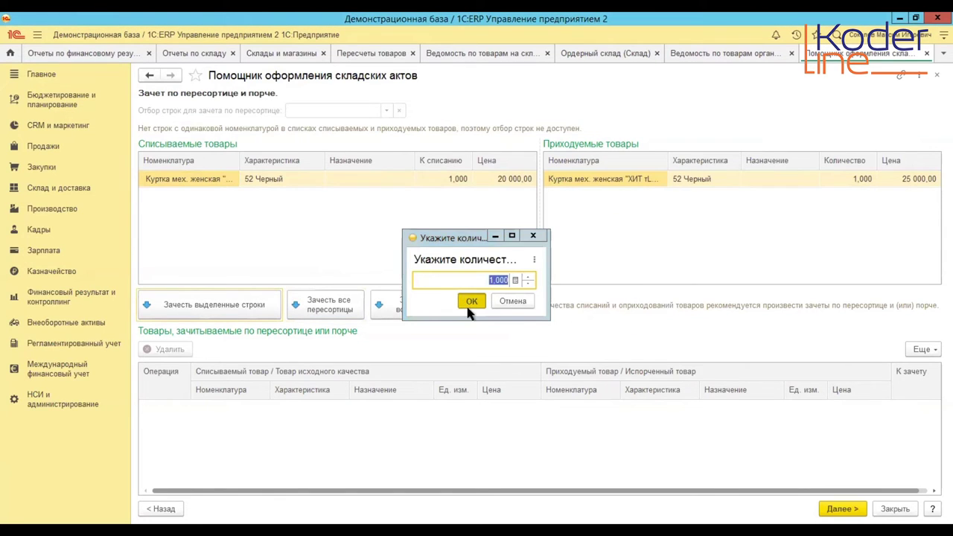
click(471, 299)
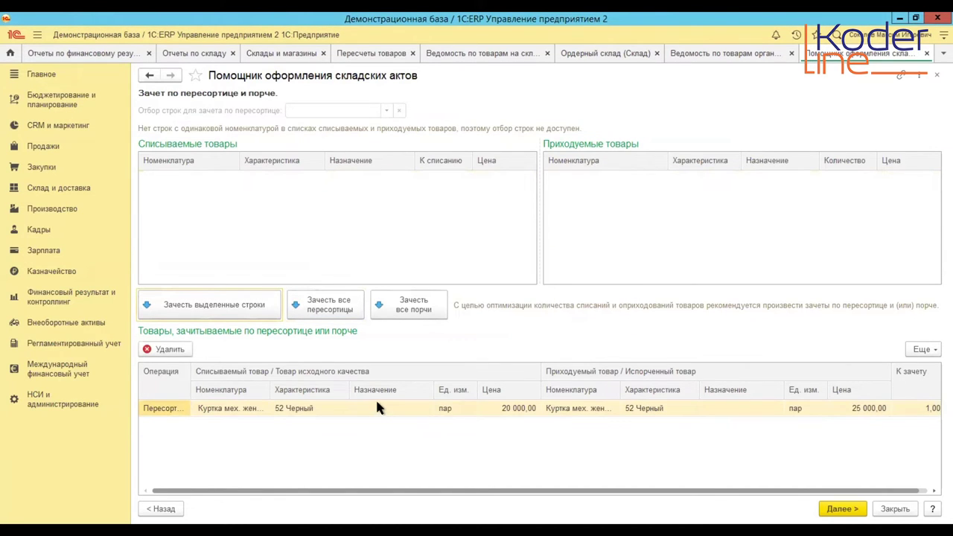
click(233, 416)
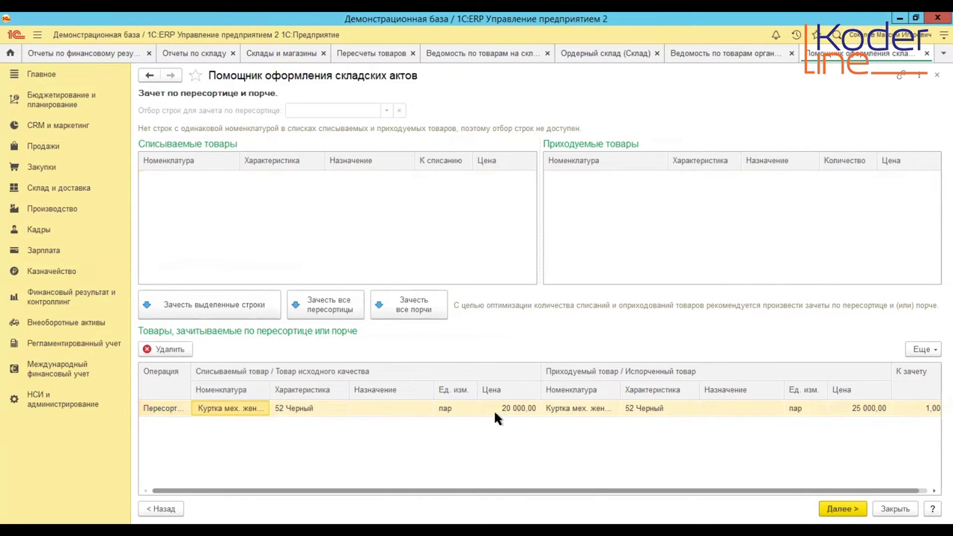
drag(589, 491, 628, 488)
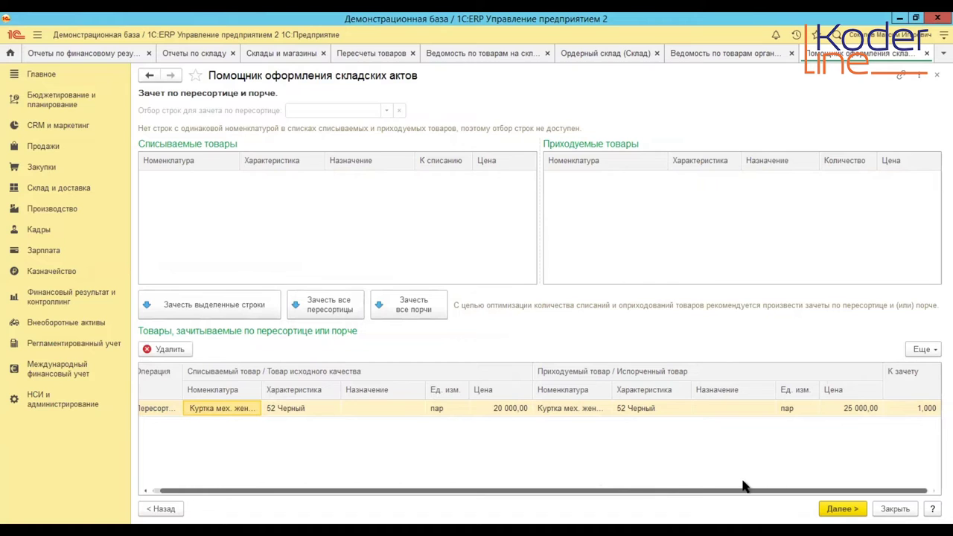
- Review the offset entry's prices and quantity, then proceed to the Распределение по организациям stage
drag(738, 490, 681, 485)
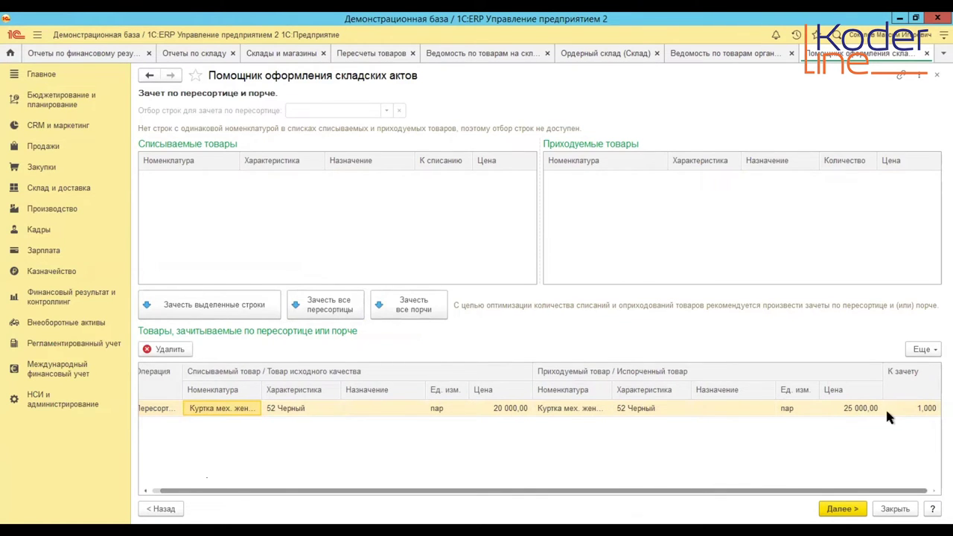
drag(809, 492, 629, 499)
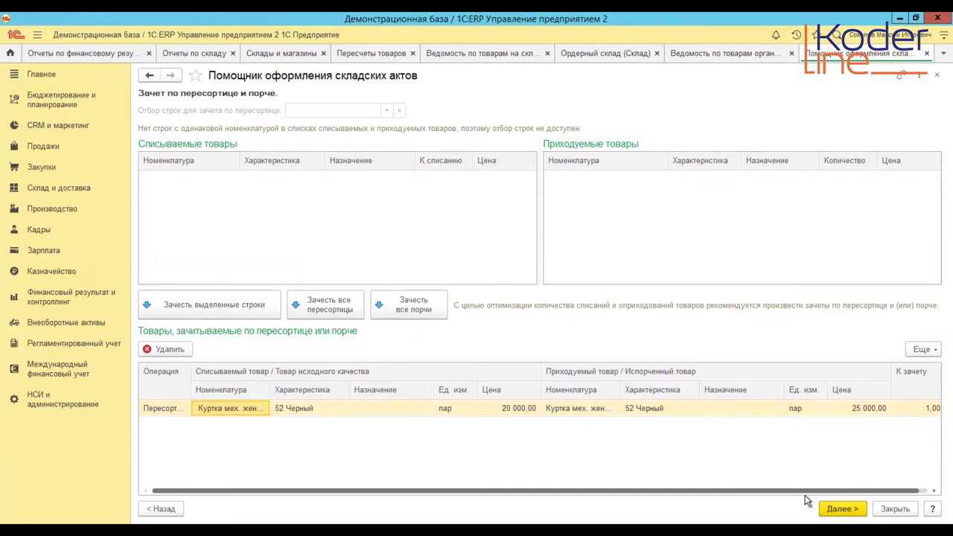
click(842, 510)
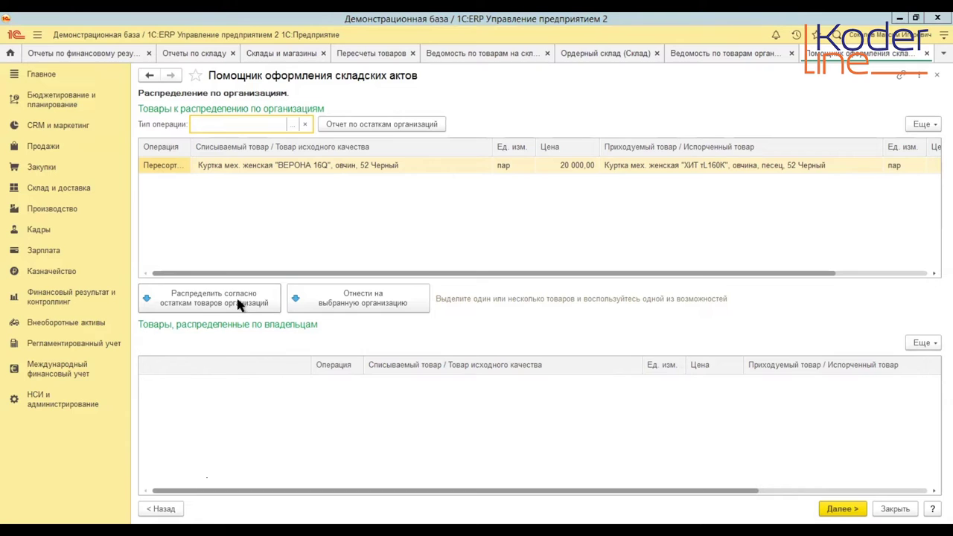
- Examine the organization list, the organization priority settings and the operation type filter, leaving each without changes
click(343, 310)
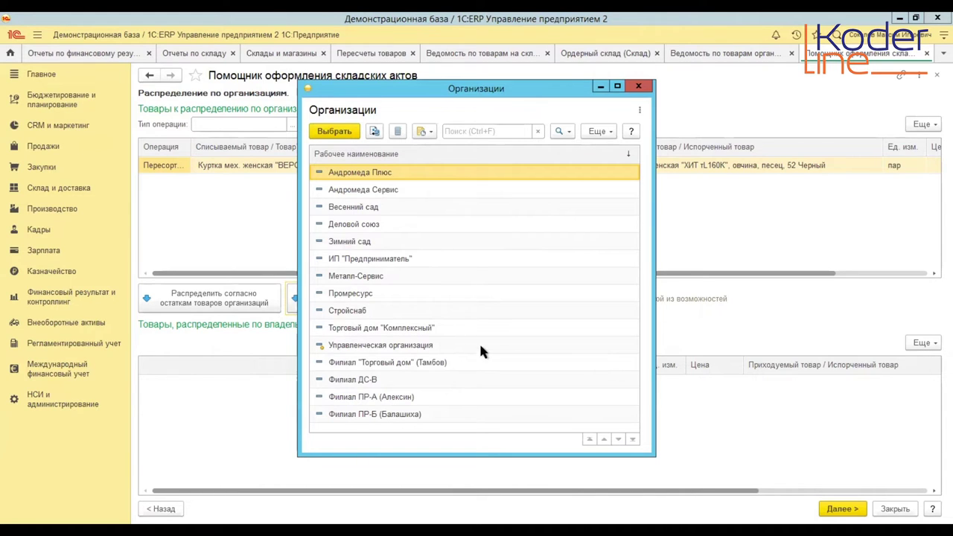
click(637, 87)
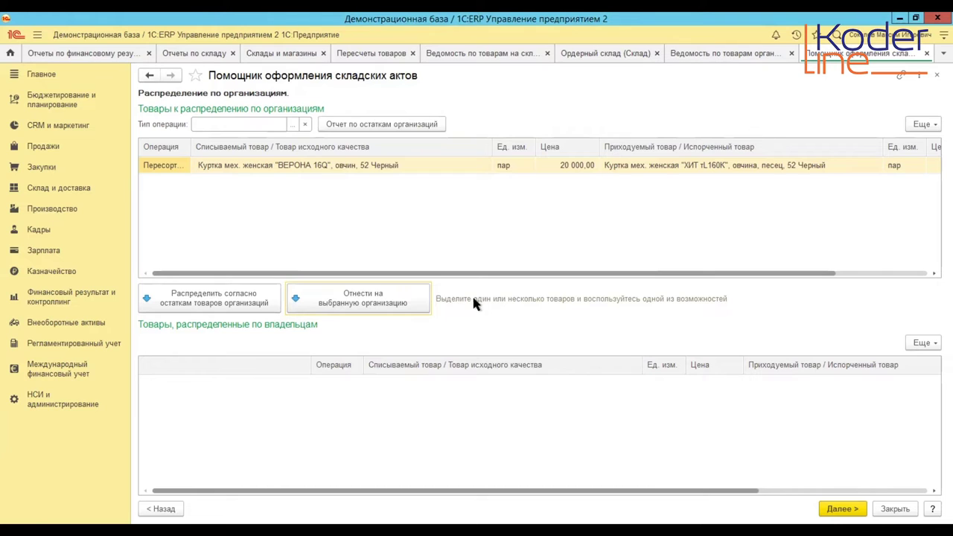
click(248, 304)
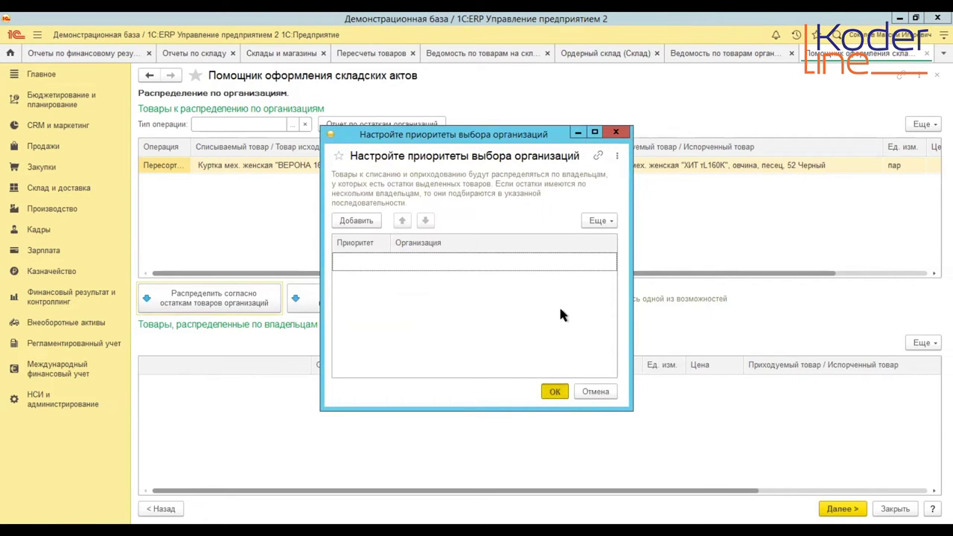
key(Escape)
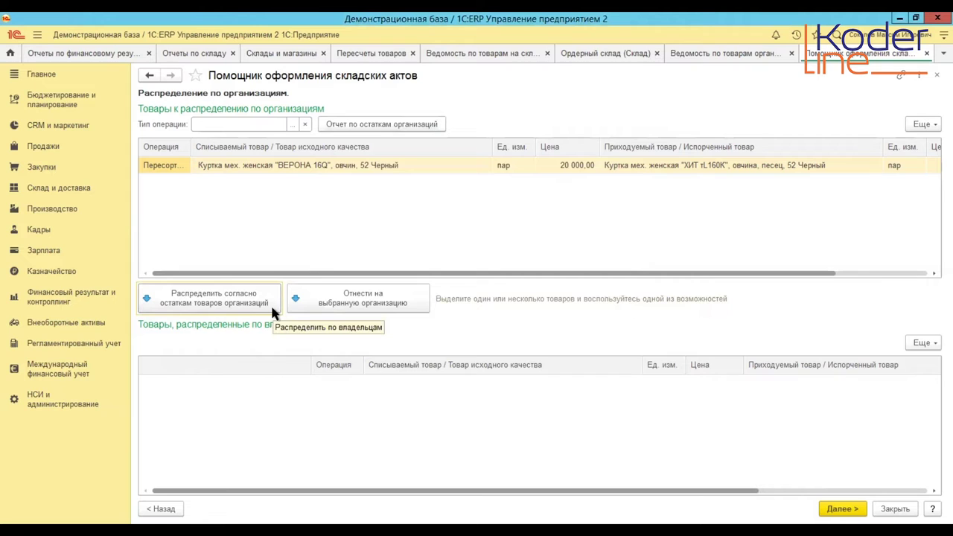
click(293, 124)
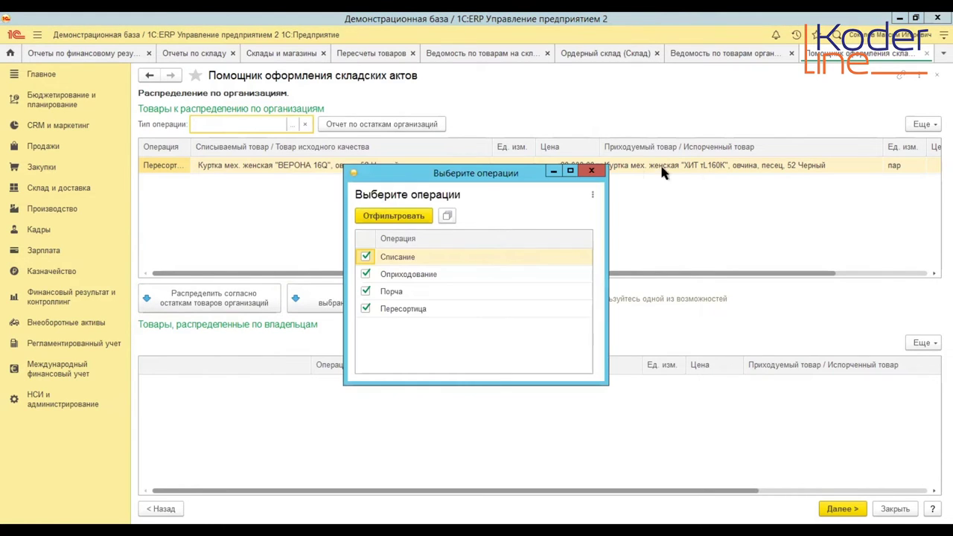
click(591, 172)
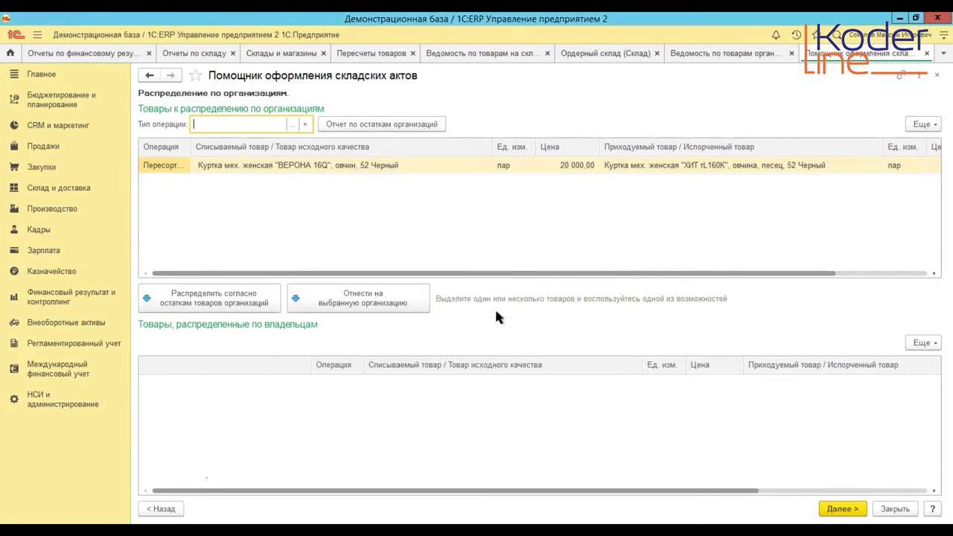
- Assign the misgrading row to Торговый дом "Комплексный", check the distributed entry, and proceed to the Проведение актов stage
click(396, 301)
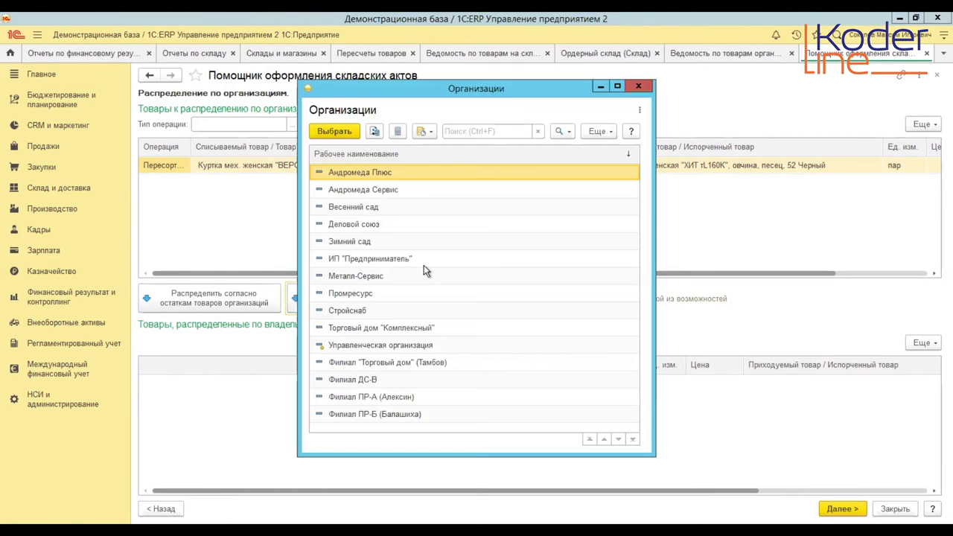
double_click(418, 330)
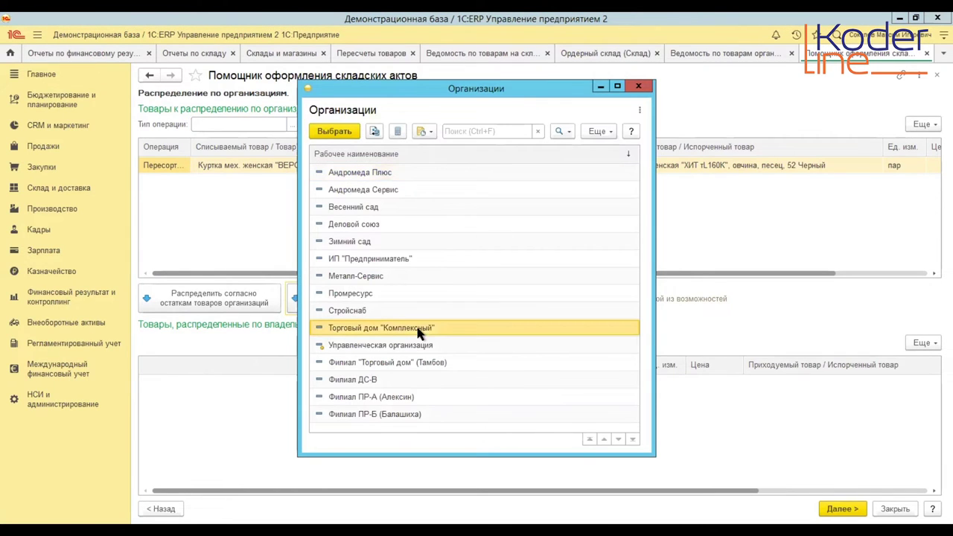
click(238, 303)
click(605, 313)
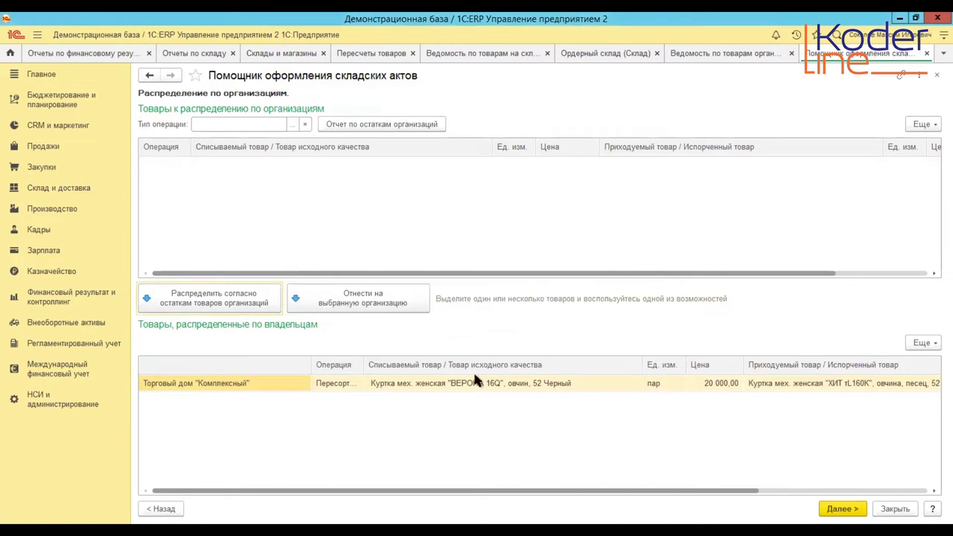
click(470, 382)
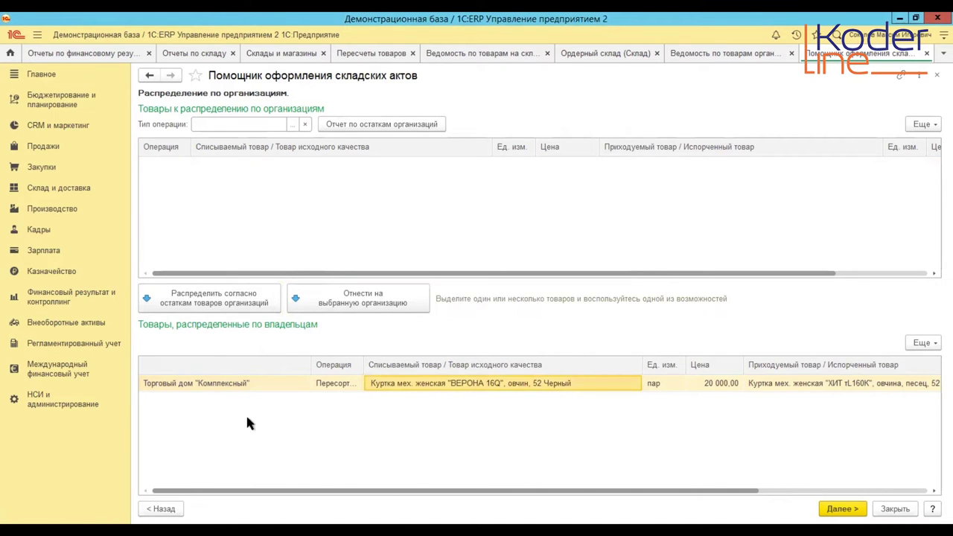
drag(385, 493, 657, 494)
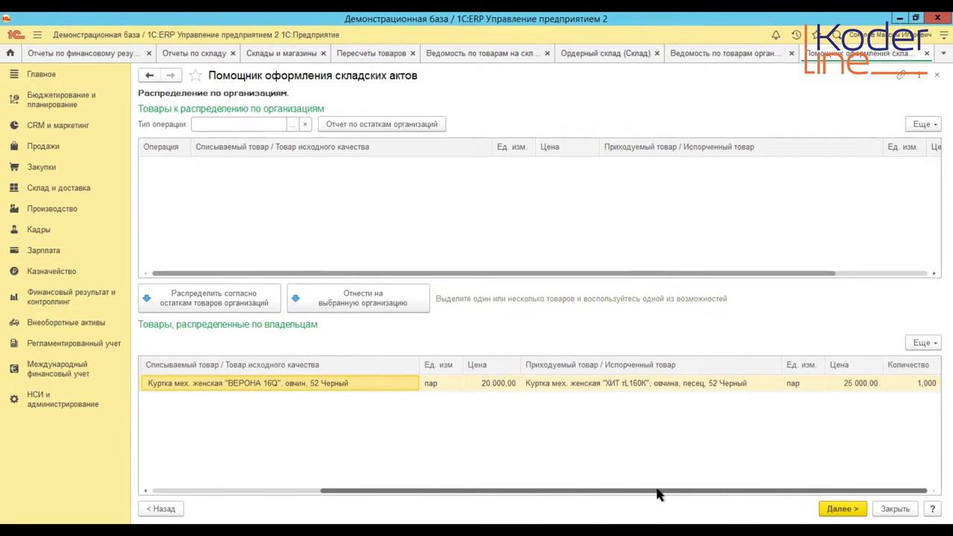
click(843, 509)
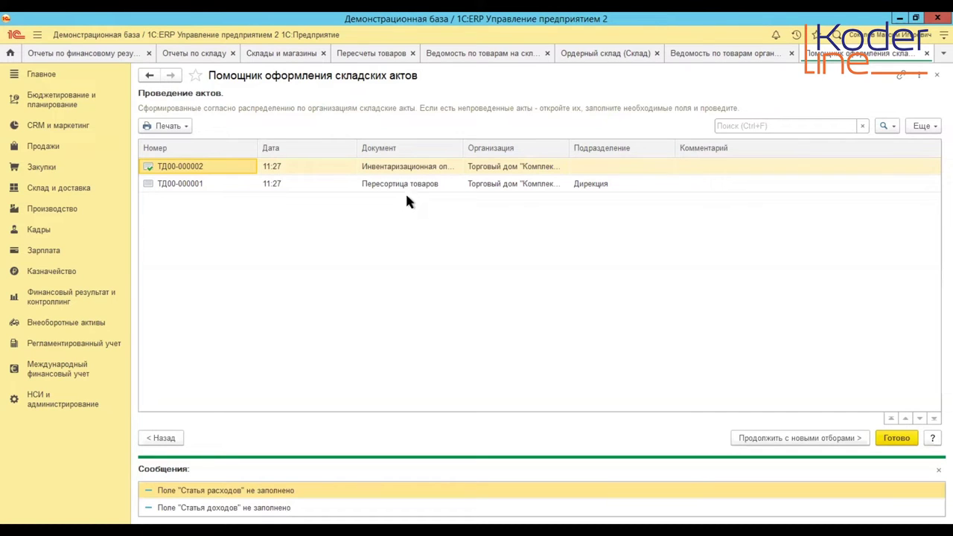
- Widen the Документ column, open the Пересортица товаров act, and enable Приходовать товары по себестоимости списания
drag(464, 144, 492, 147)
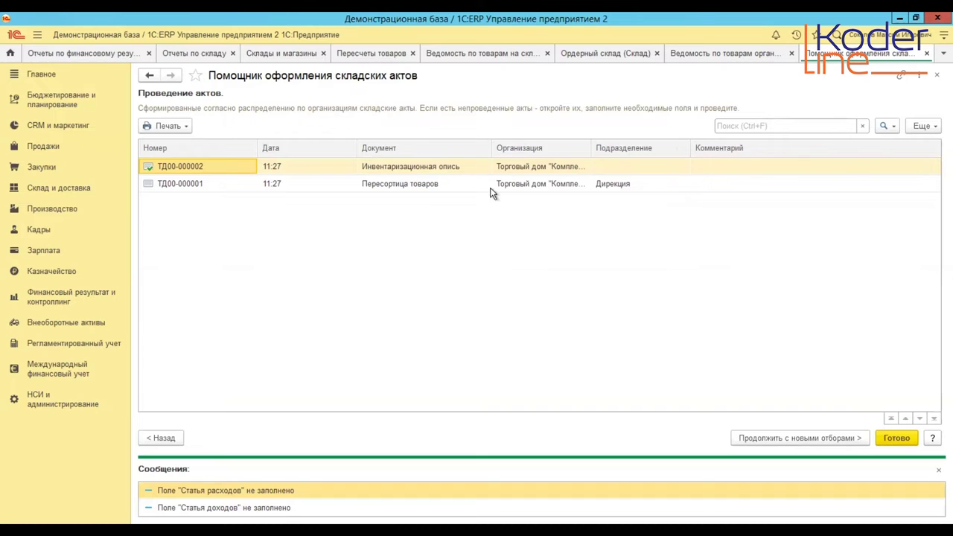
double_click(449, 190)
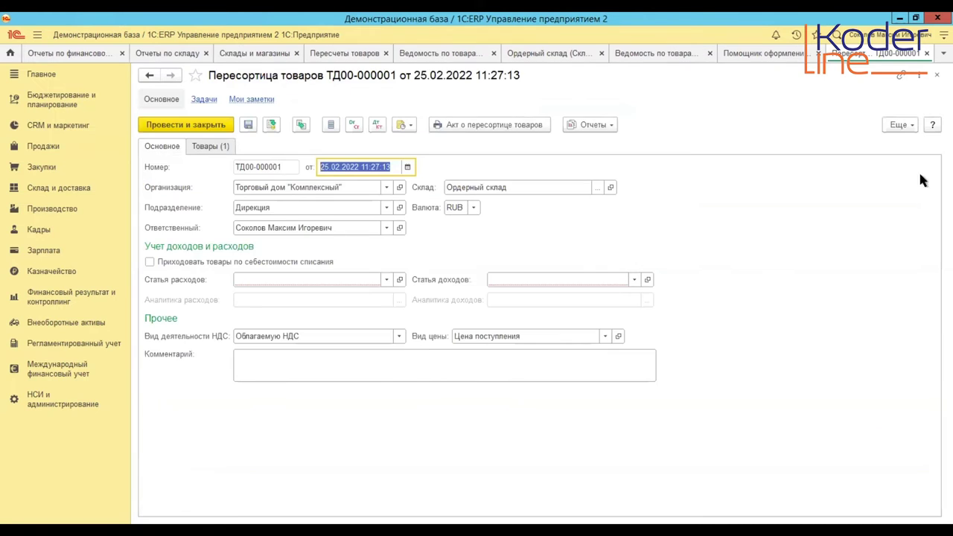
click(937, 74)
double_click(410, 183)
click(264, 280)
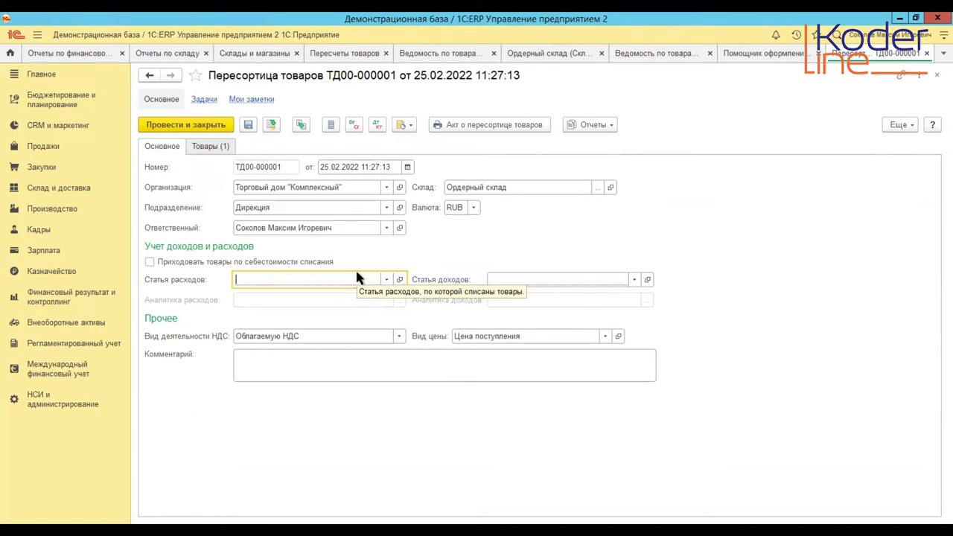
click(205, 263)
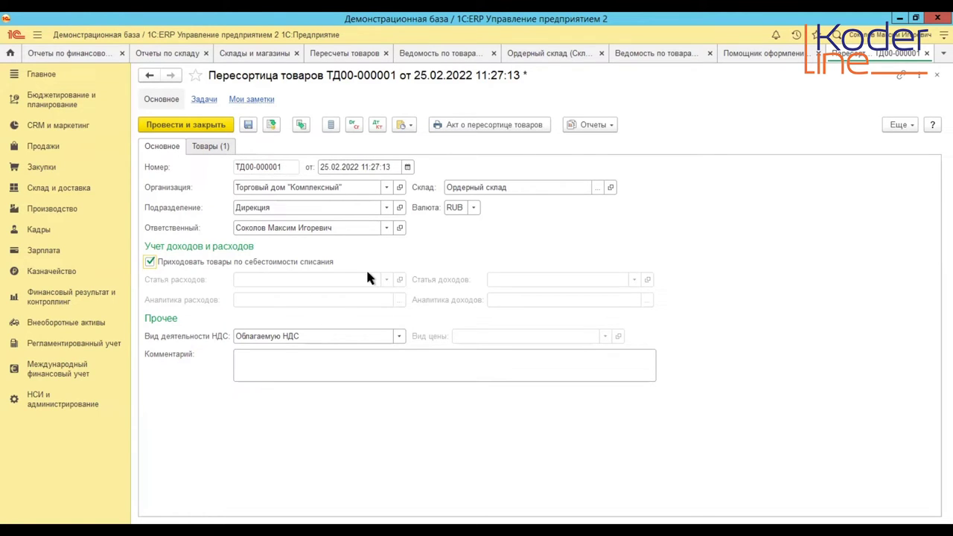
- Check the act's goods line and post the Пересортица товаров document
click(212, 147)
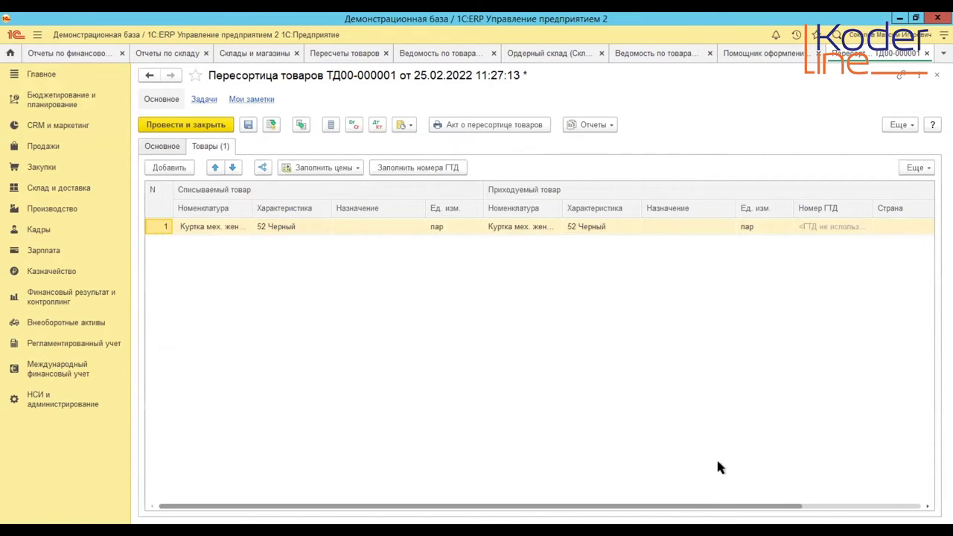
drag(705, 507, 600, 502)
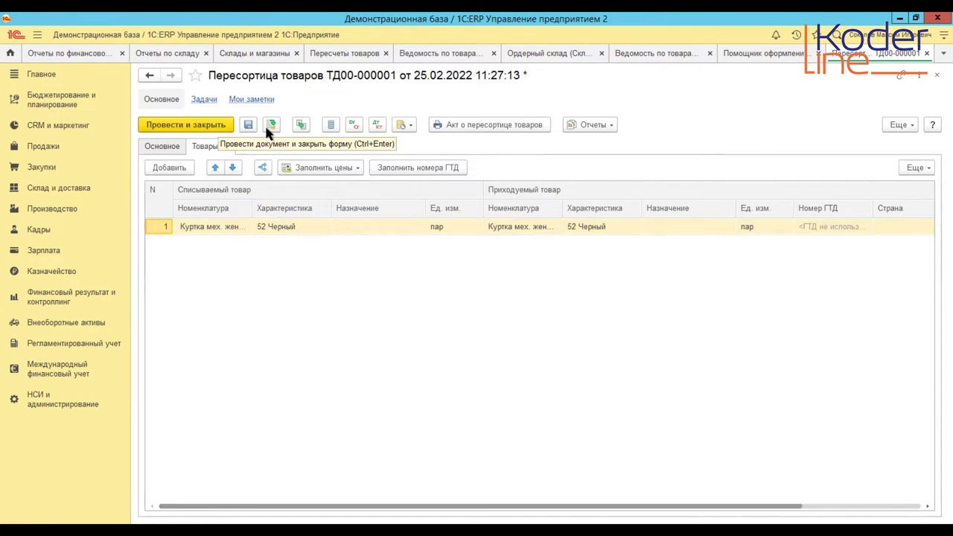
click(270, 125)
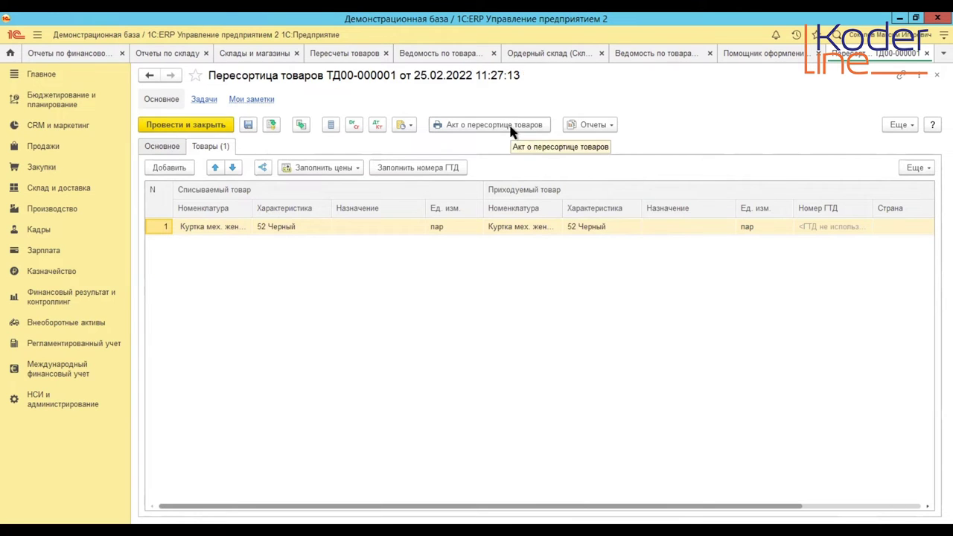
- Preview the Акт о пересортице товаров print form, look through the available document reports, and close the act
click(509, 124)
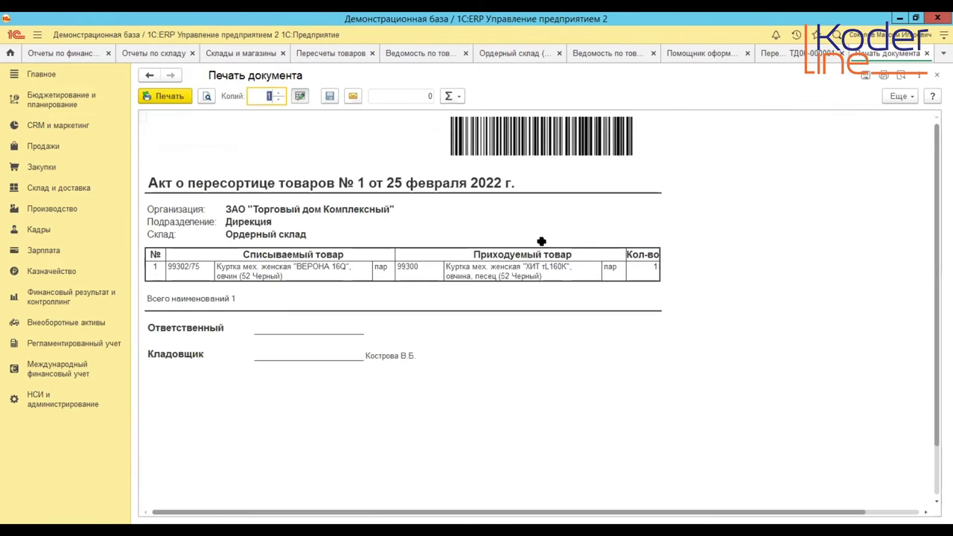
click(937, 76)
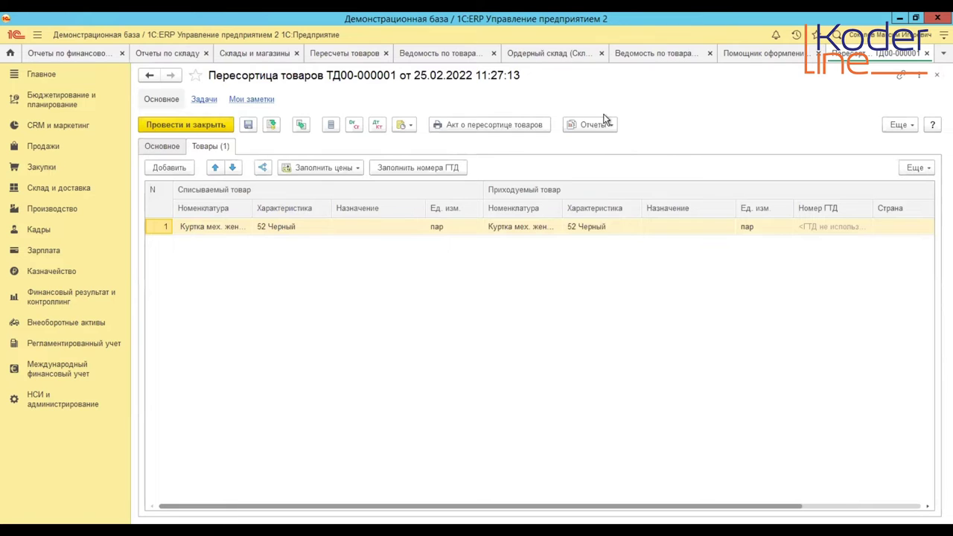
click(603, 123)
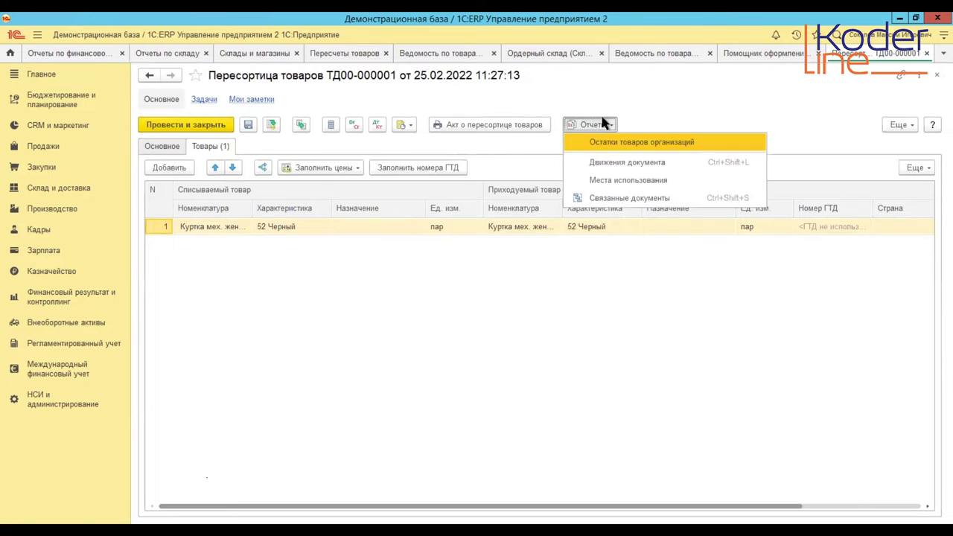
click(924, 53)
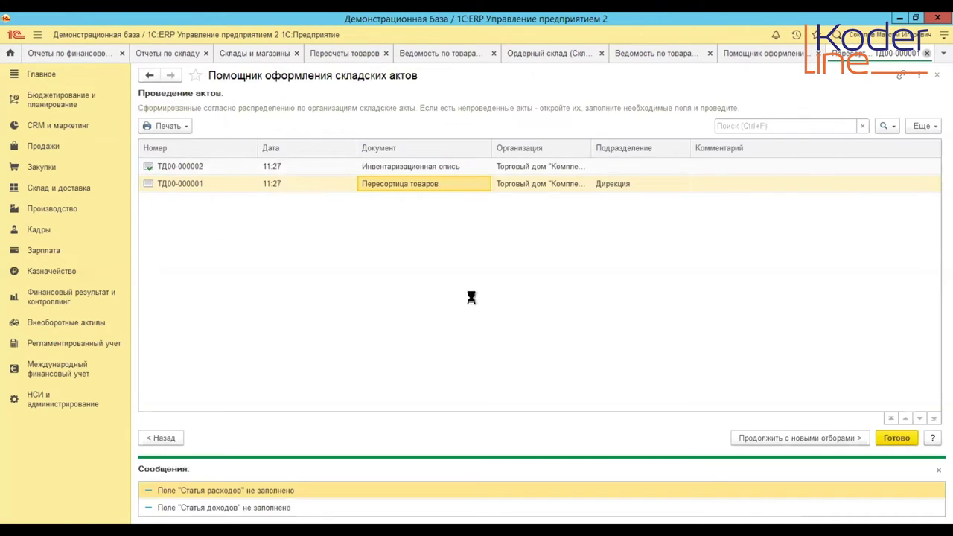
- Review the generated Инвентаризационная опись document, close it, and finish the warehouse acts assistant
click(380, 170)
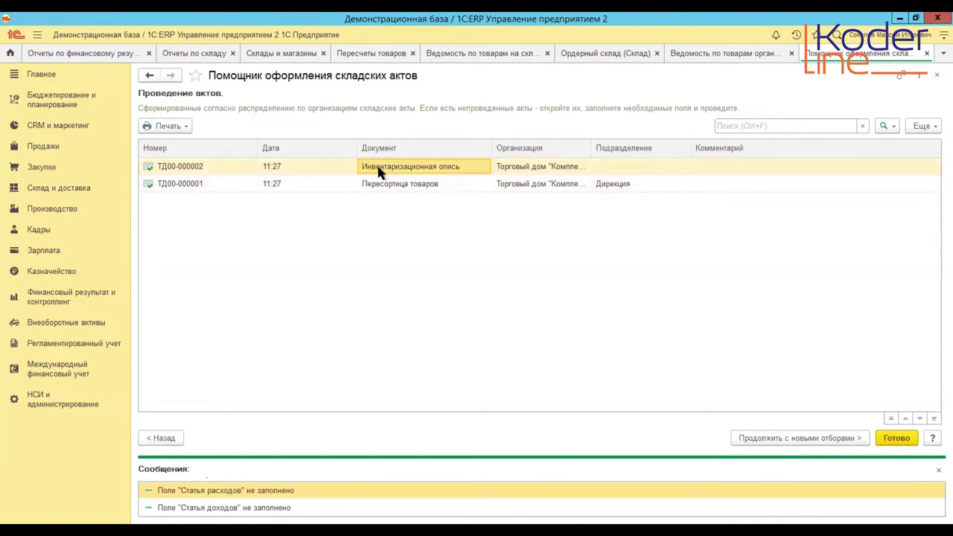
double_click(380, 170)
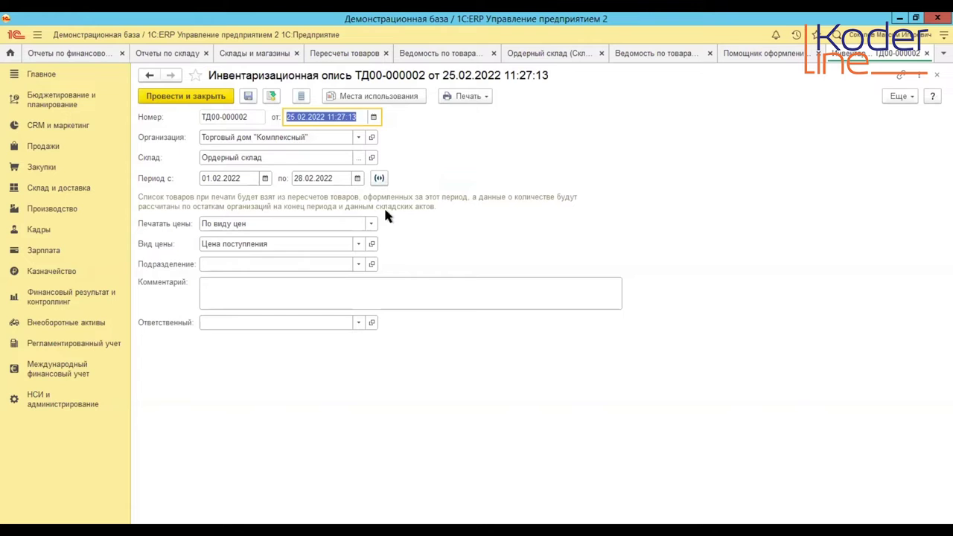
click(937, 82)
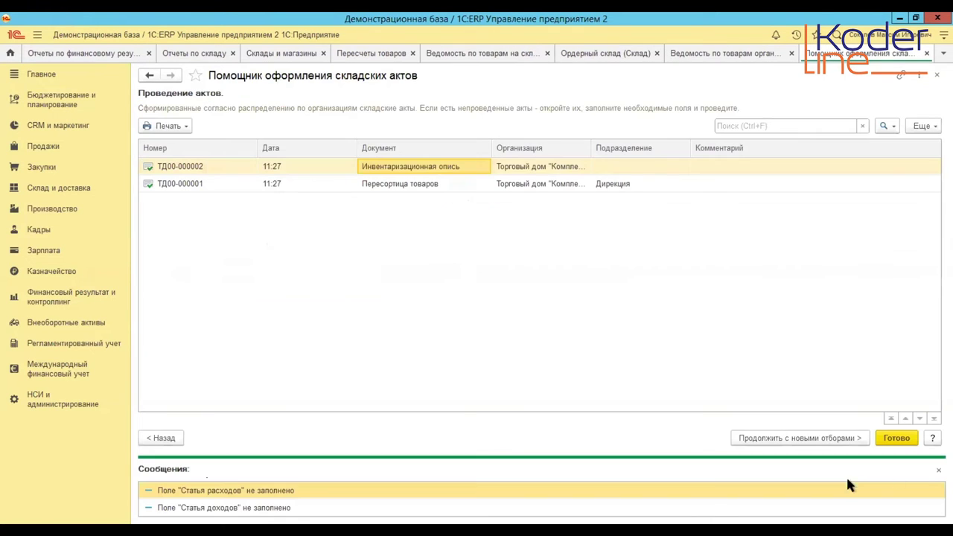
click(898, 438)
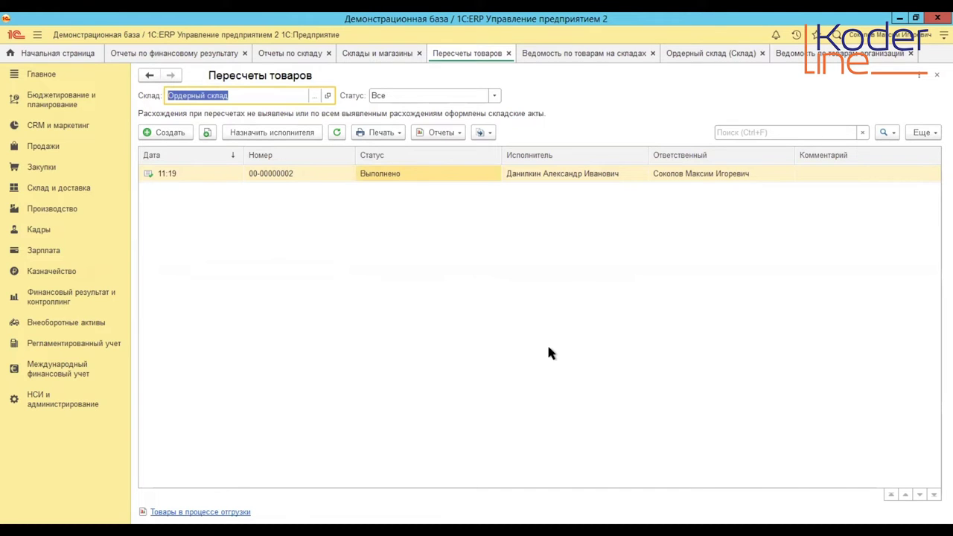
- Generate the Инвентаризационная опись (ИНВ-3) print form for the Ордерный склад inventory list
click(383, 134)
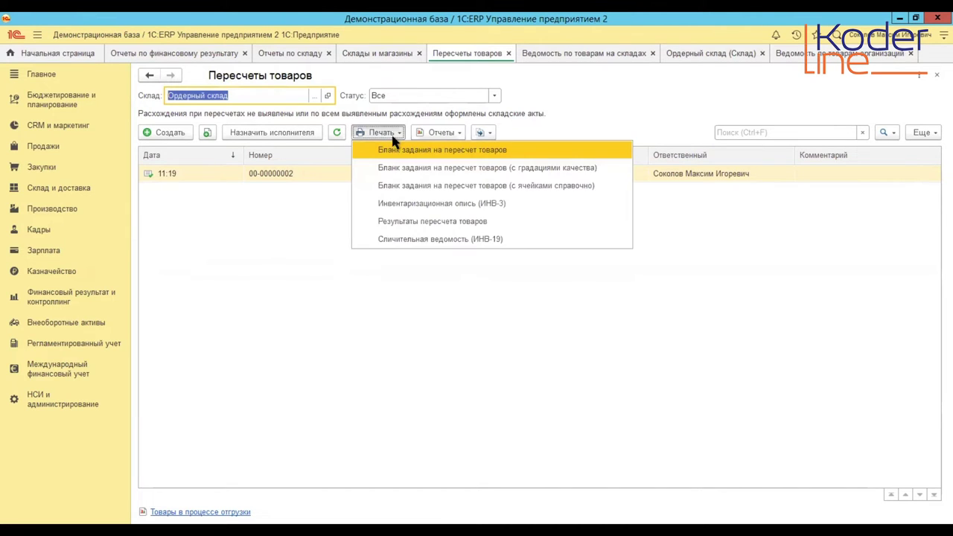
click(410, 200)
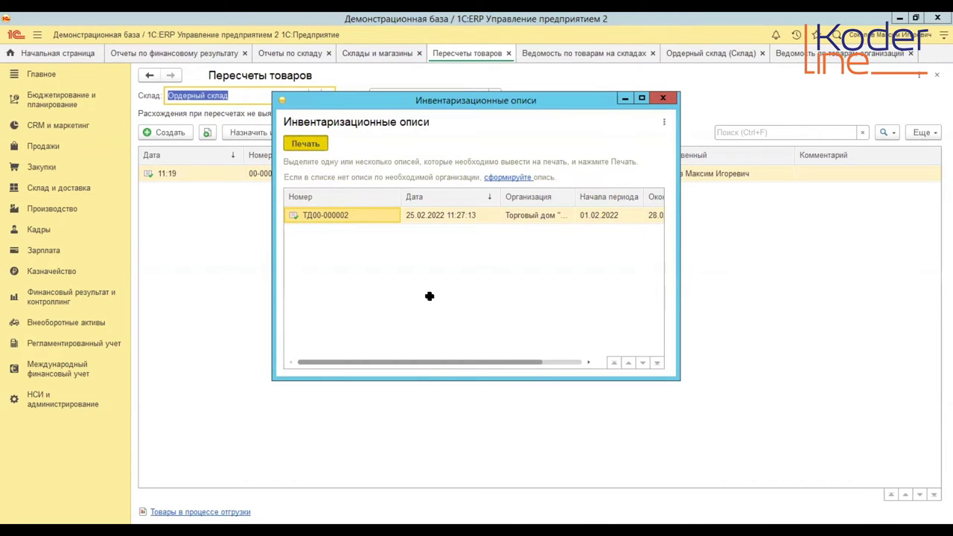
key(Escape)
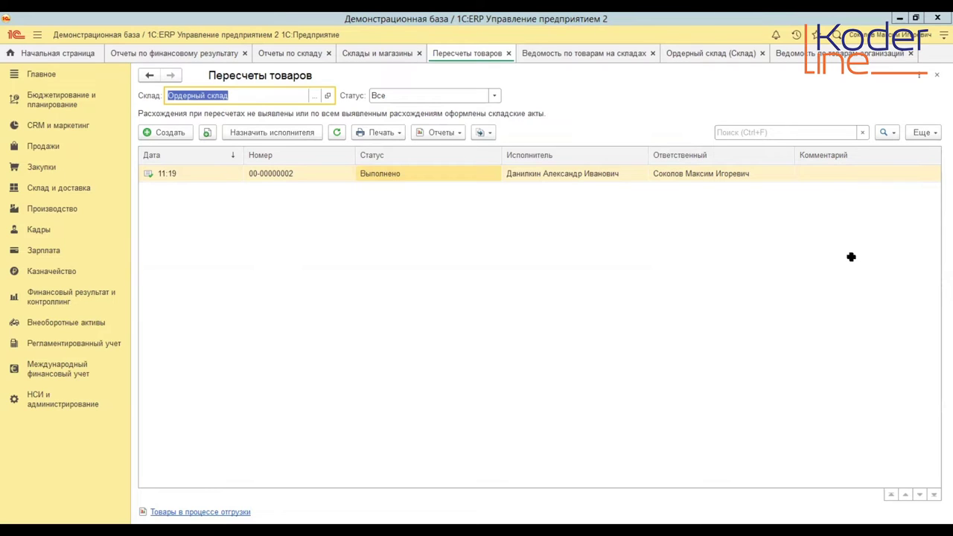
click(395, 134)
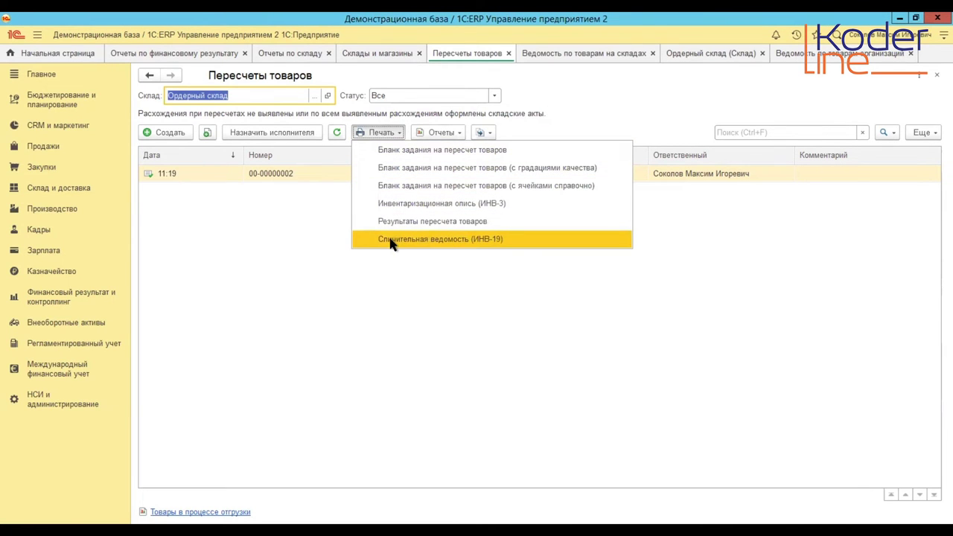
click(429, 205)
click(305, 144)
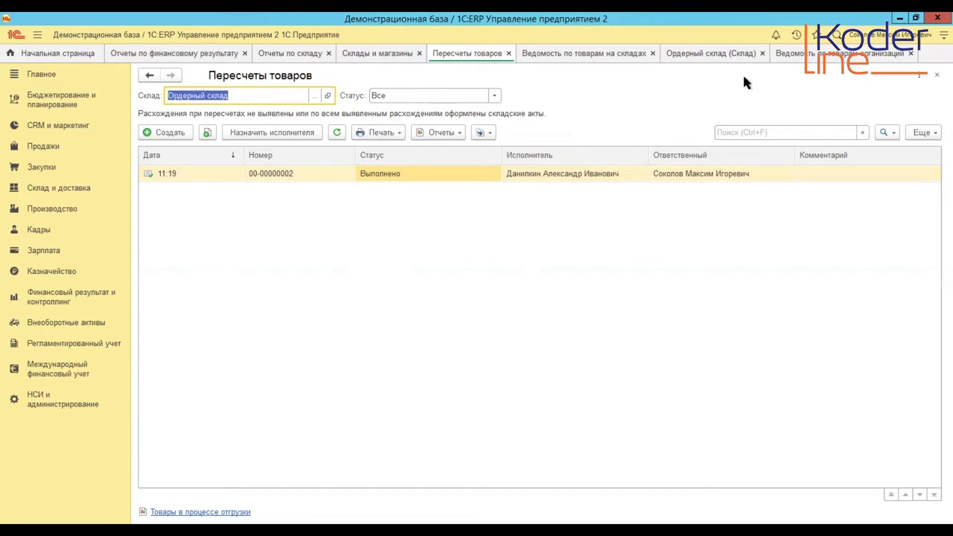
- Regenerate the Ведомость по товарам организаций for Ордерный склад and break down the ВЕРОНА 16Q 52 Черный expense by Регистратор
key(ctrl+Tab)
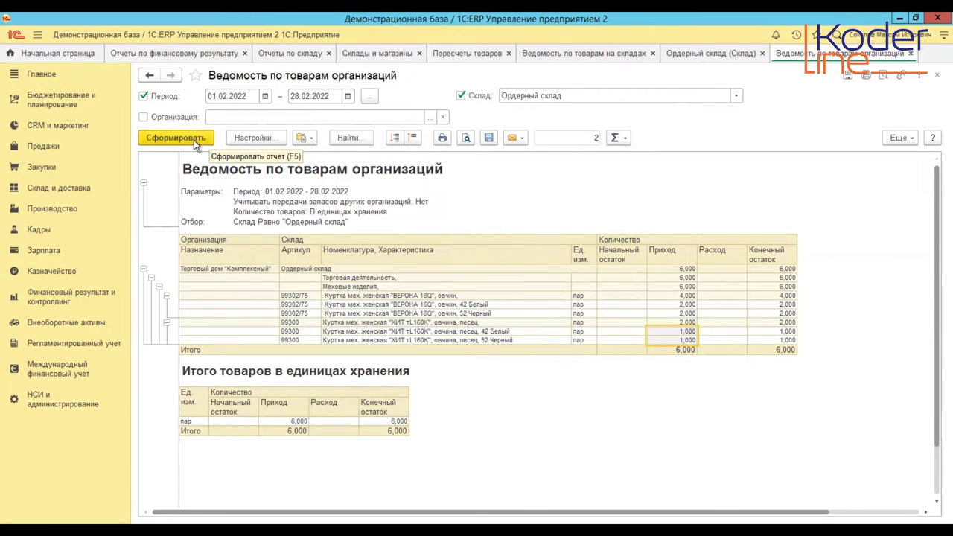
key(F5)
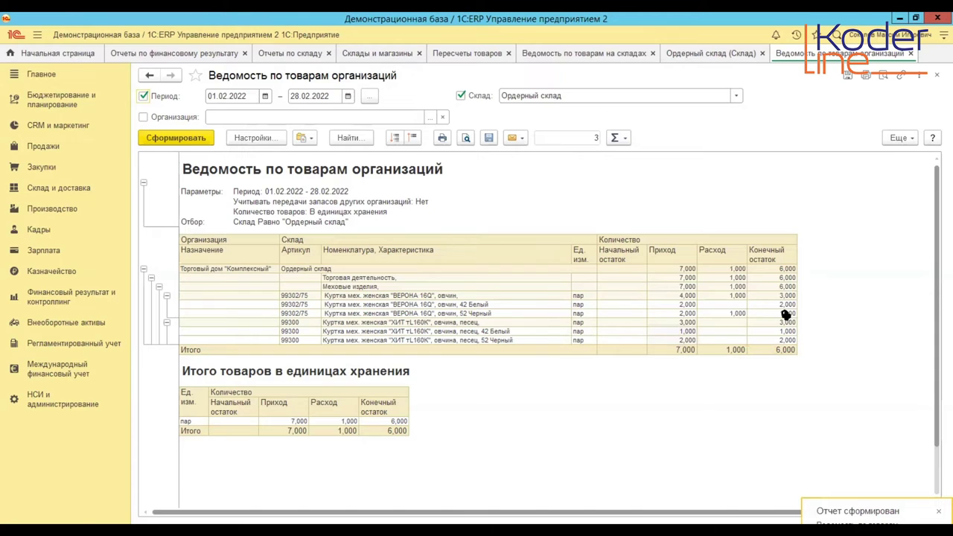
click(728, 313)
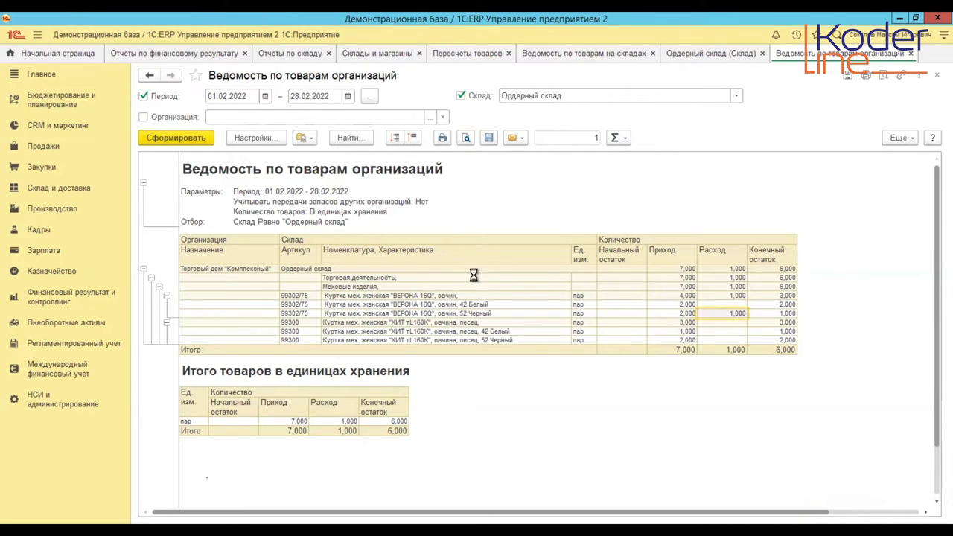
double_click(390, 302)
scroll(360, 323, down, 2)
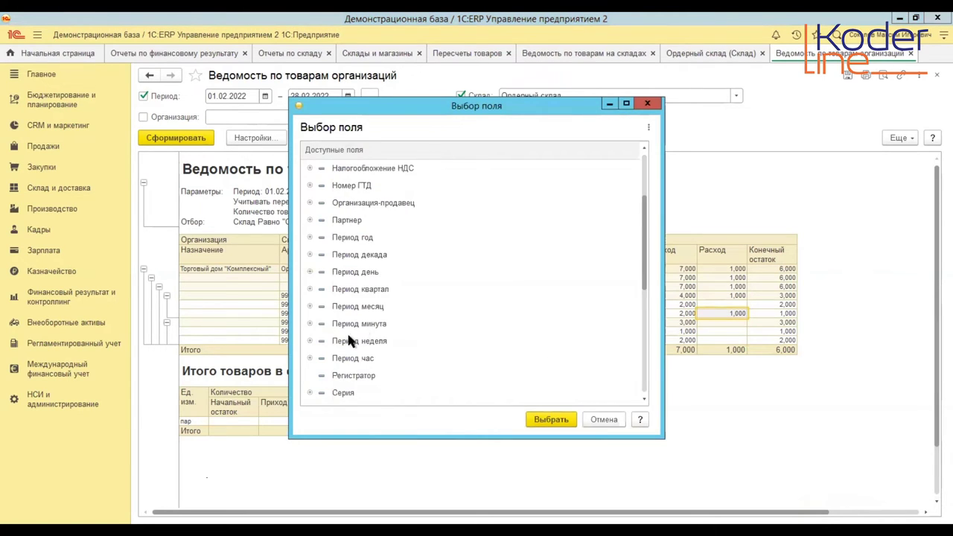
click(335, 378)
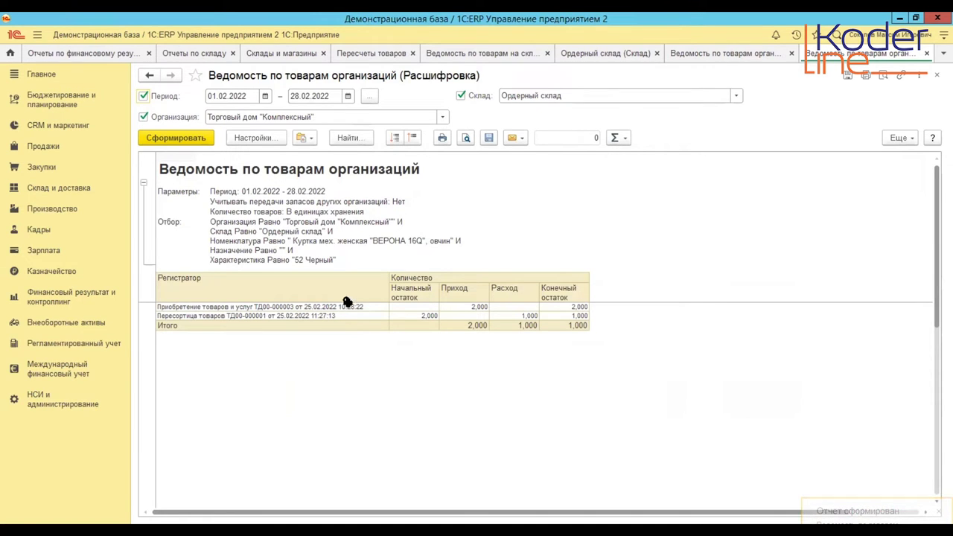
- Check the Пересортица товаров entry in the breakdown, and close both Ведомость по товарам организаций reports
click(226, 317)
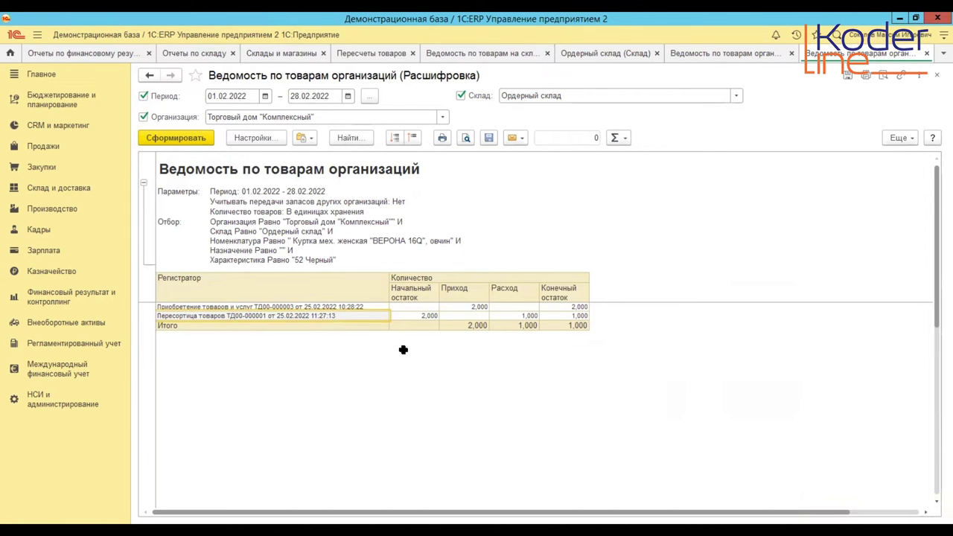
click(937, 78)
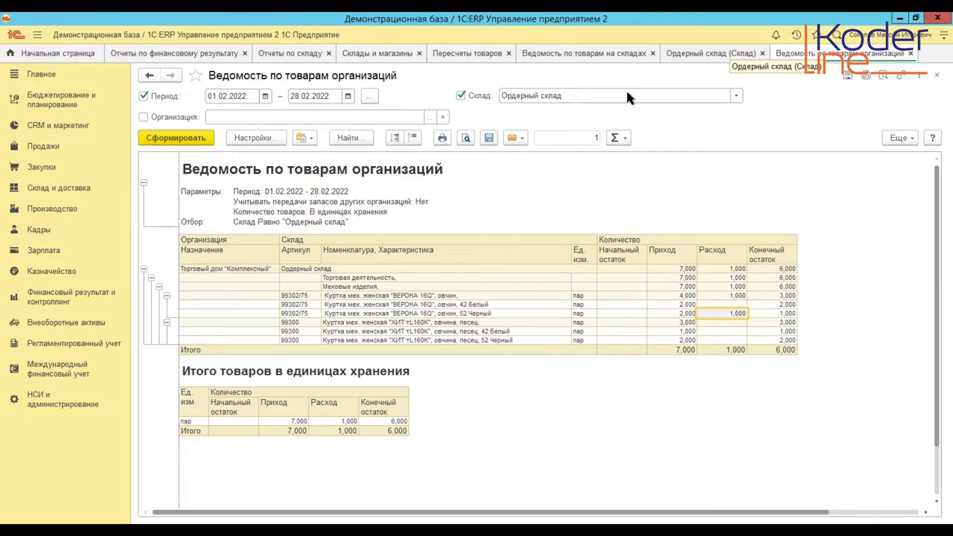
click(909, 55)
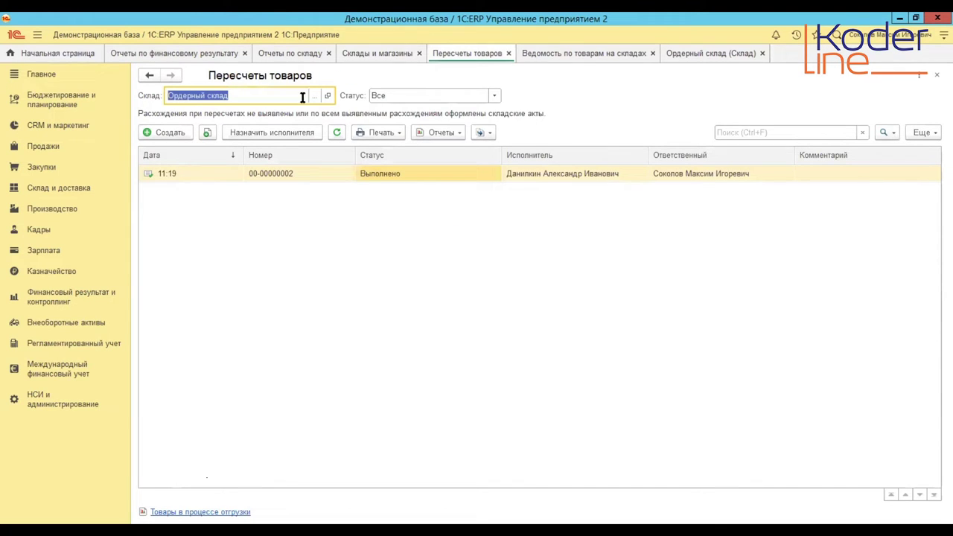
- Set the goods recount list to warehouse _Центральный склад and room Справочные ячейки
click(314, 96)
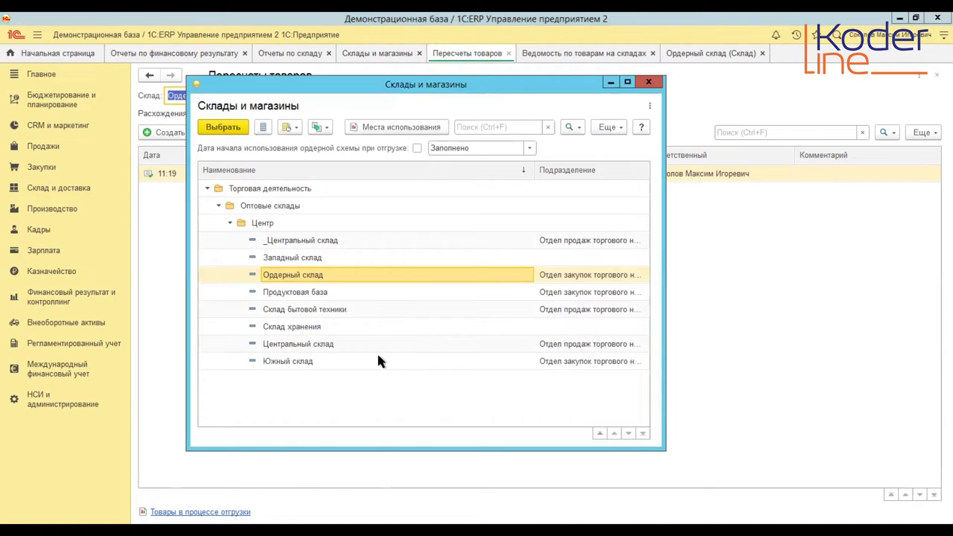
double_click(330, 243)
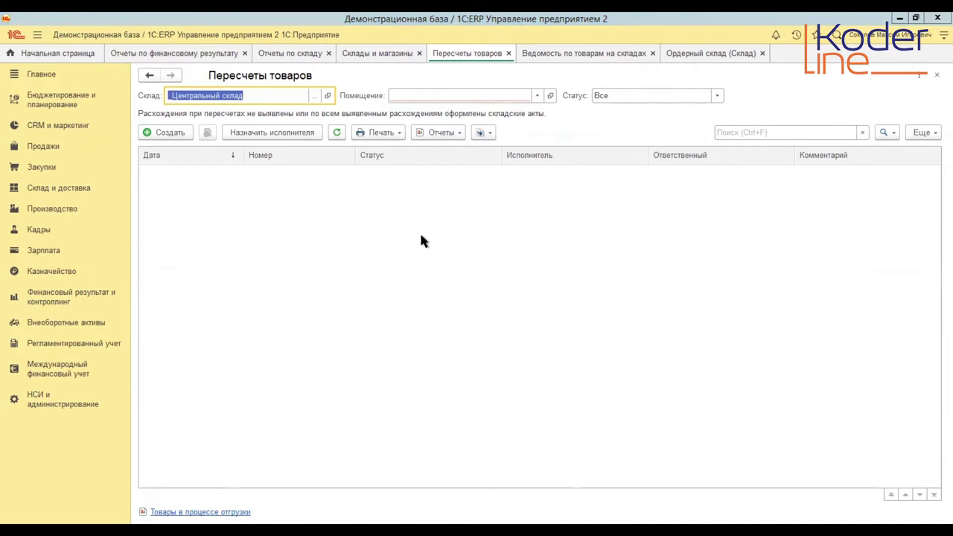
click(536, 95)
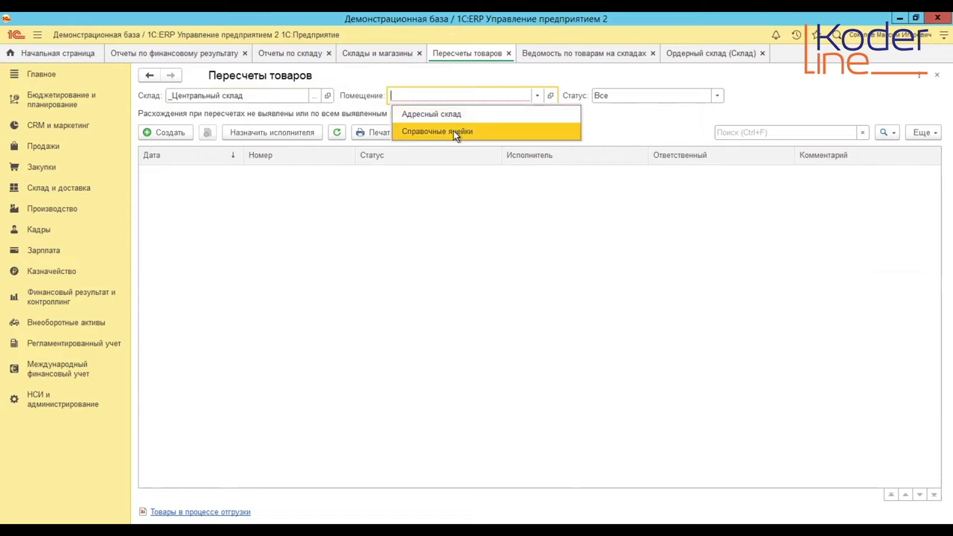
key(Return)
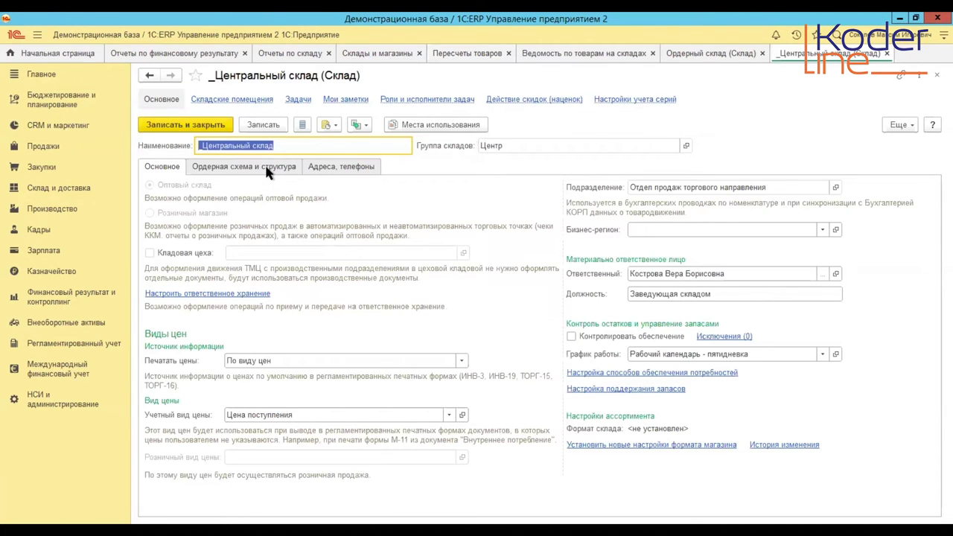
- Review the order scheme and structure settings of _Центральный склад, and look through its list of warehouse rooms
click(268, 170)
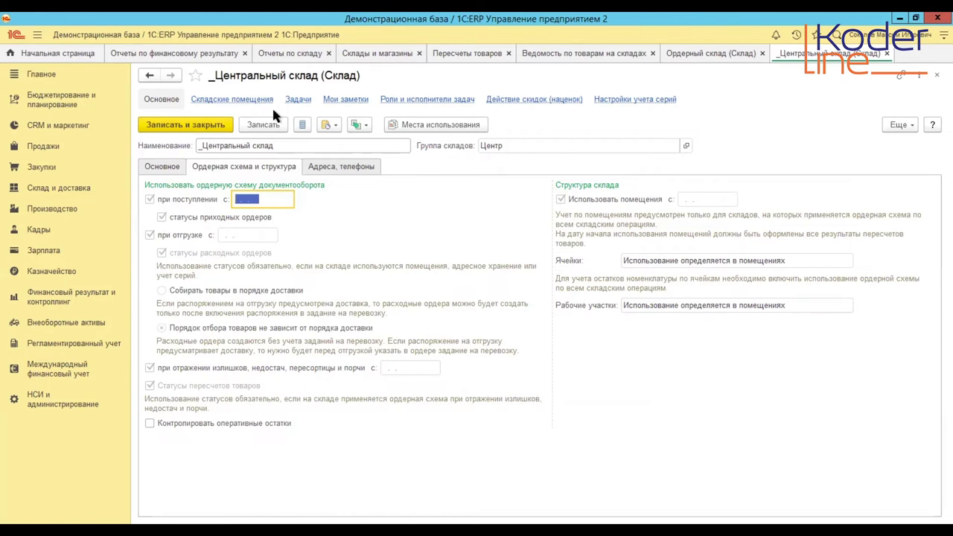
click(253, 98)
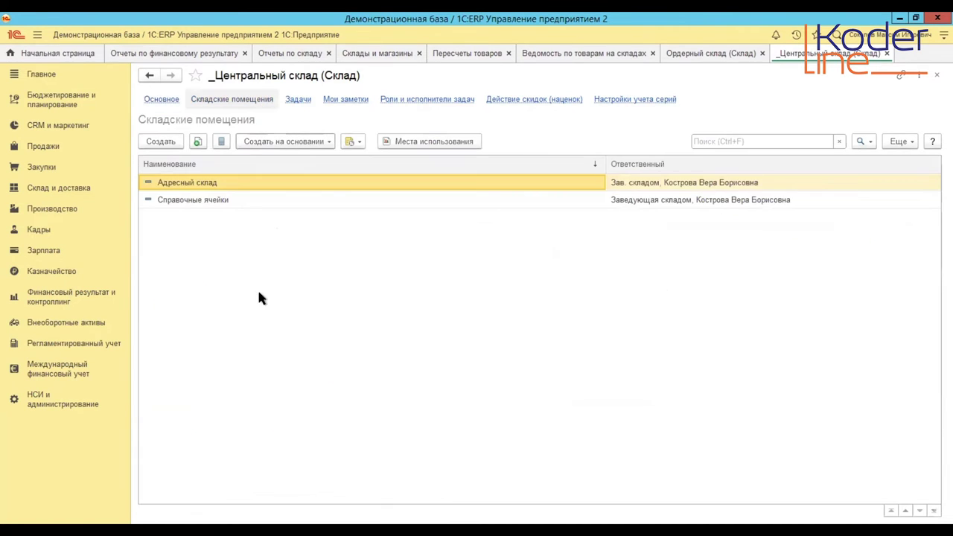
click(251, 201)
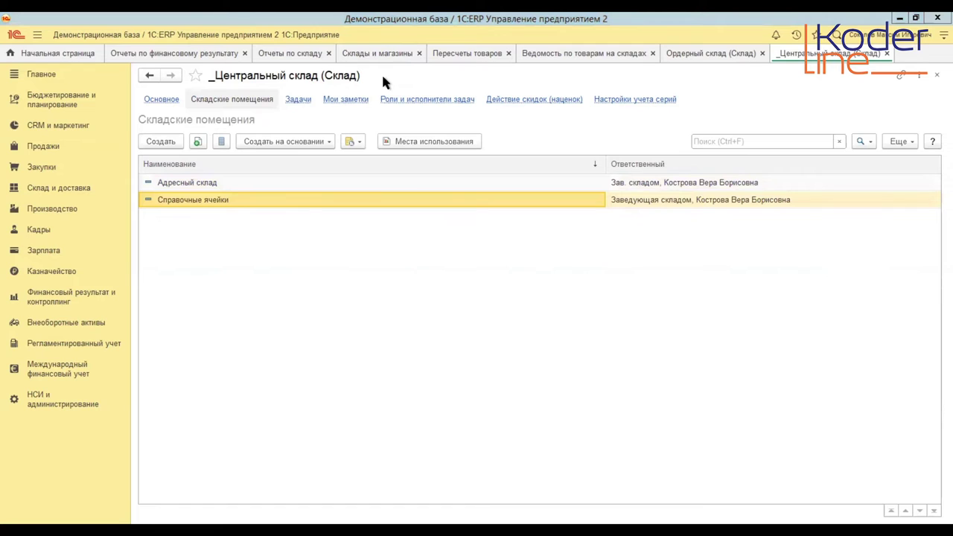
click(167, 186)
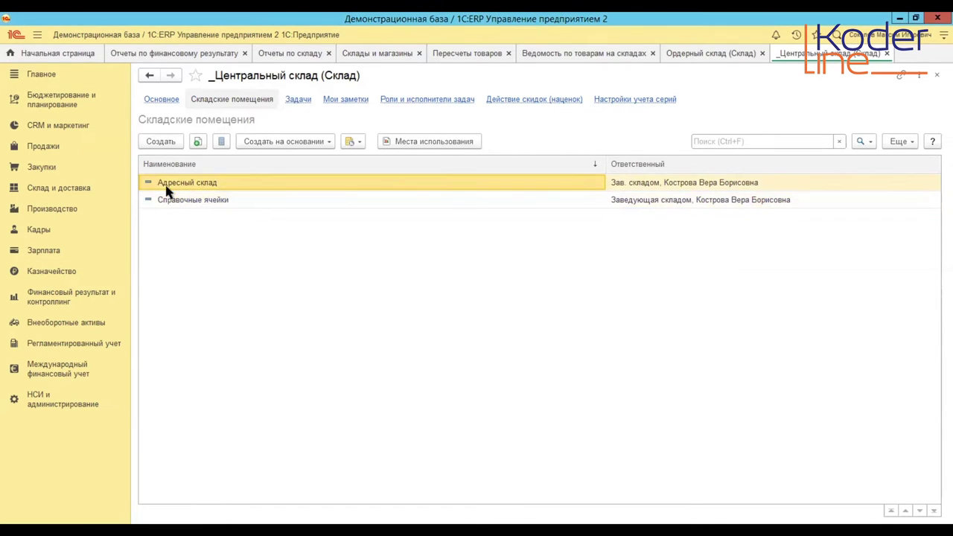
- Examine the cell usage settings on the Справочные ячейки room card and close it
click(170, 199)
double_click(170, 200)
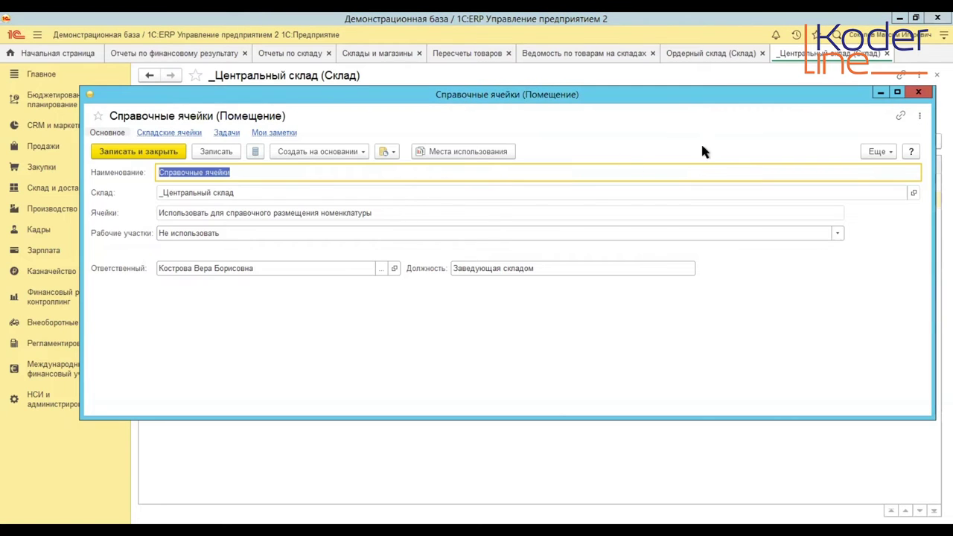
click(924, 90)
key(Tab)
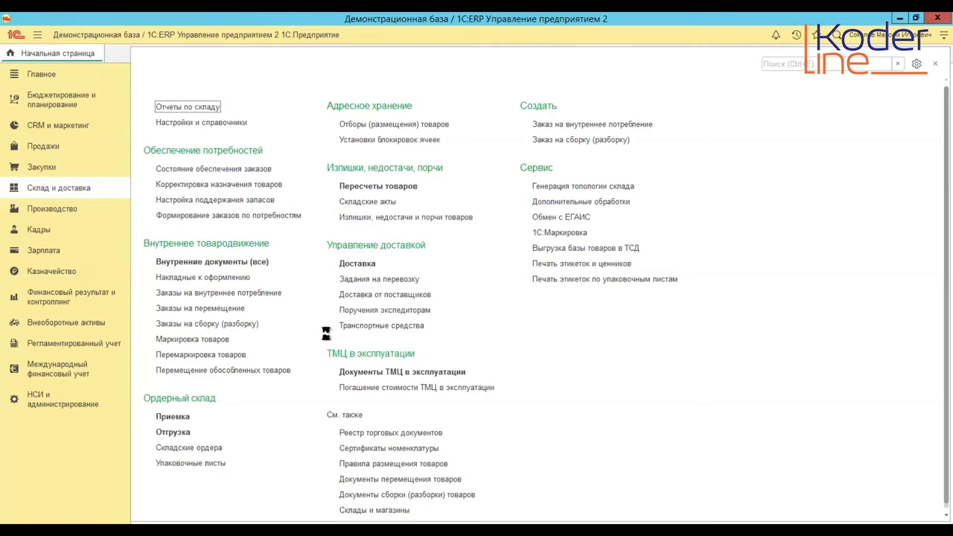
- Reopen the Пересчеты товаров list from Склад и доставка and recheck the Справочные ячейки room card
click(386, 186)
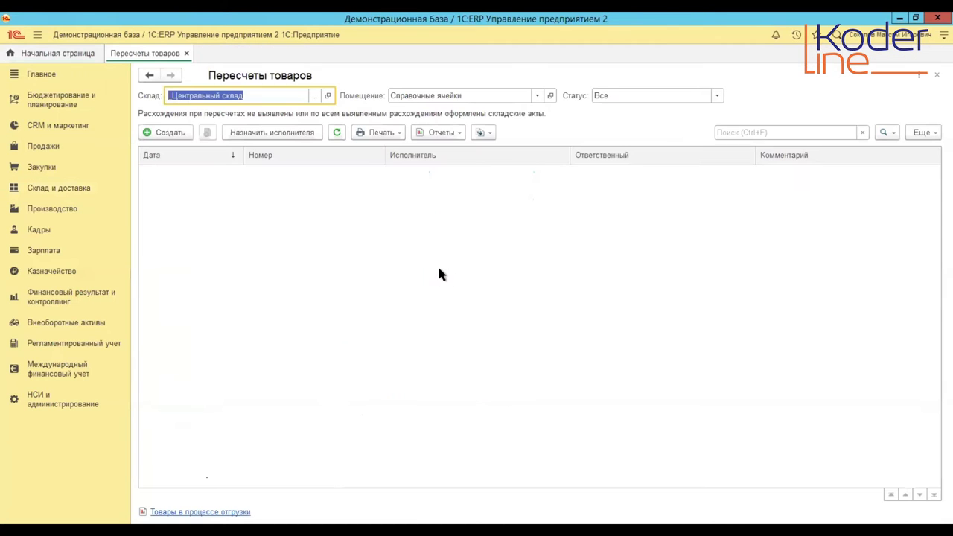
click(550, 96)
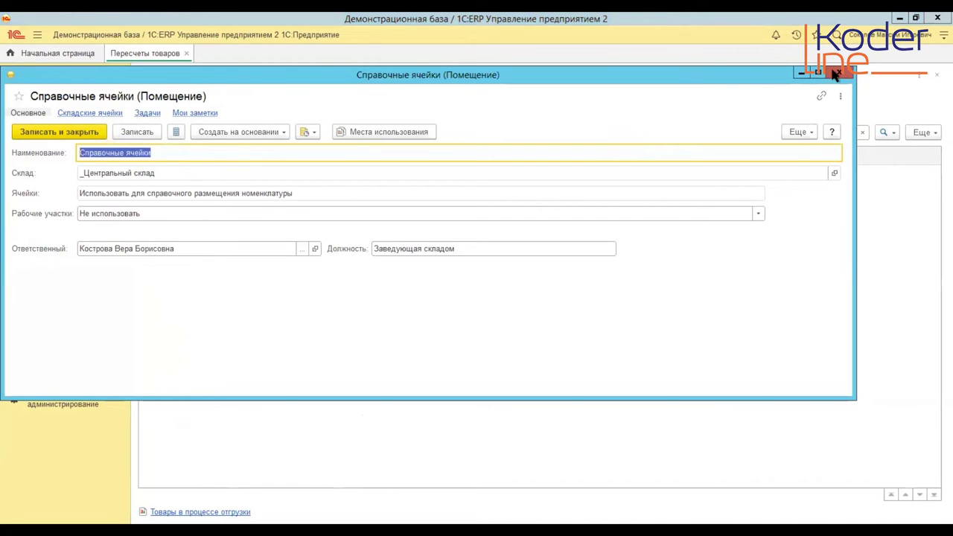
click(838, 70)
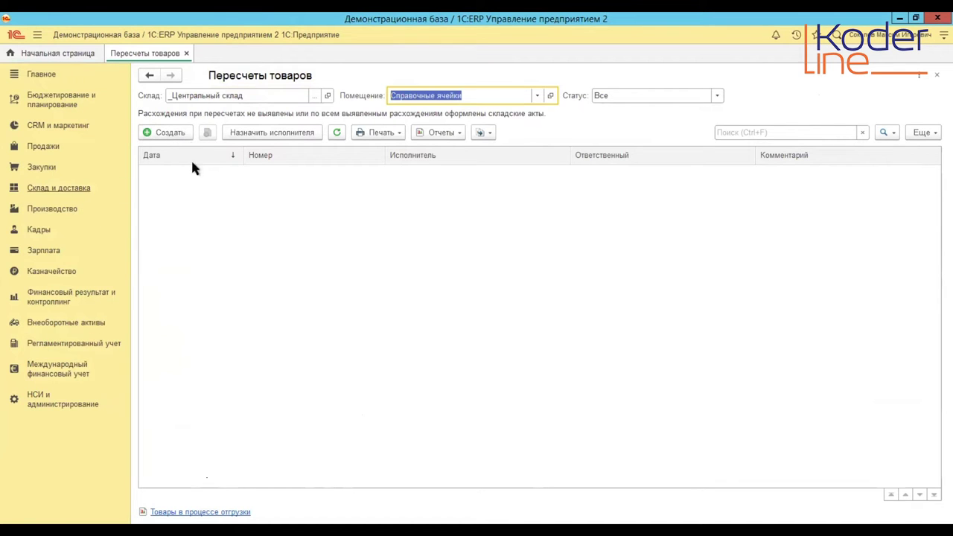
- Create a goods recount for room Справочные ячейки and fill its goods using the Есть остатки (в т.ч. помеченные на удаление) filter
click(179, 133)
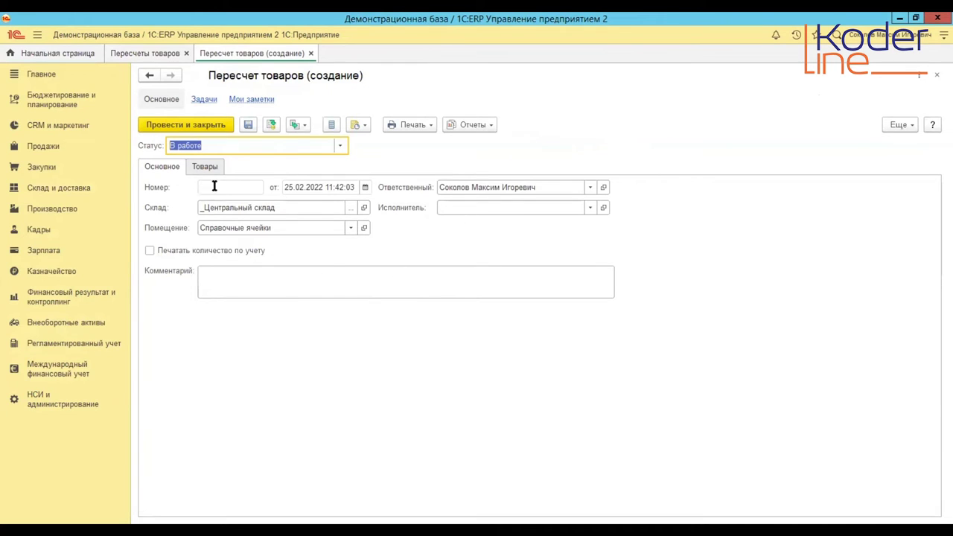
click(202, 167)
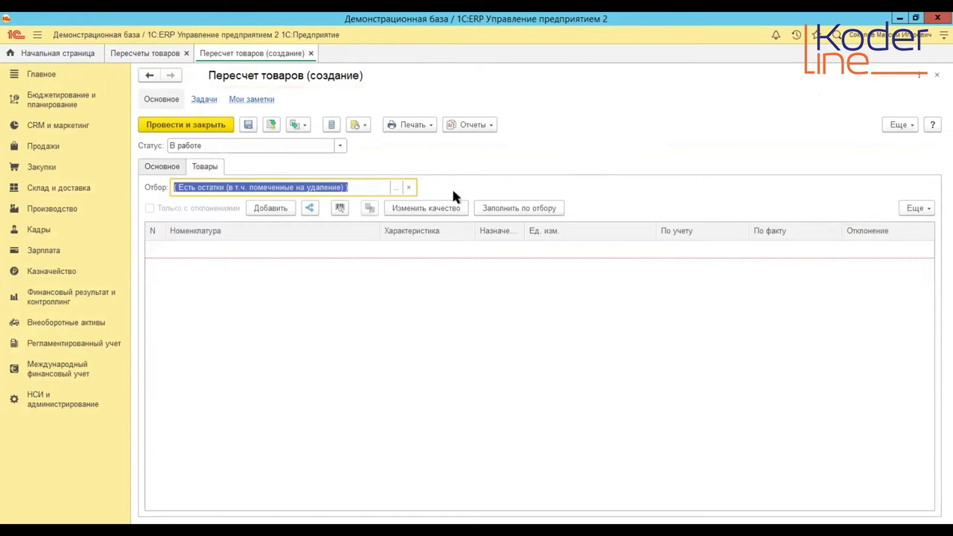
click(395, 187)
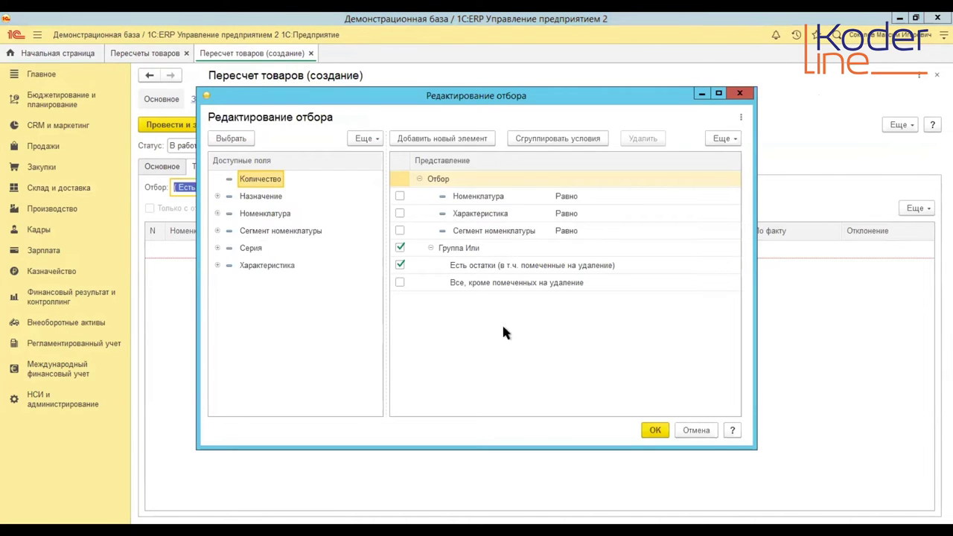
click(703, 438)
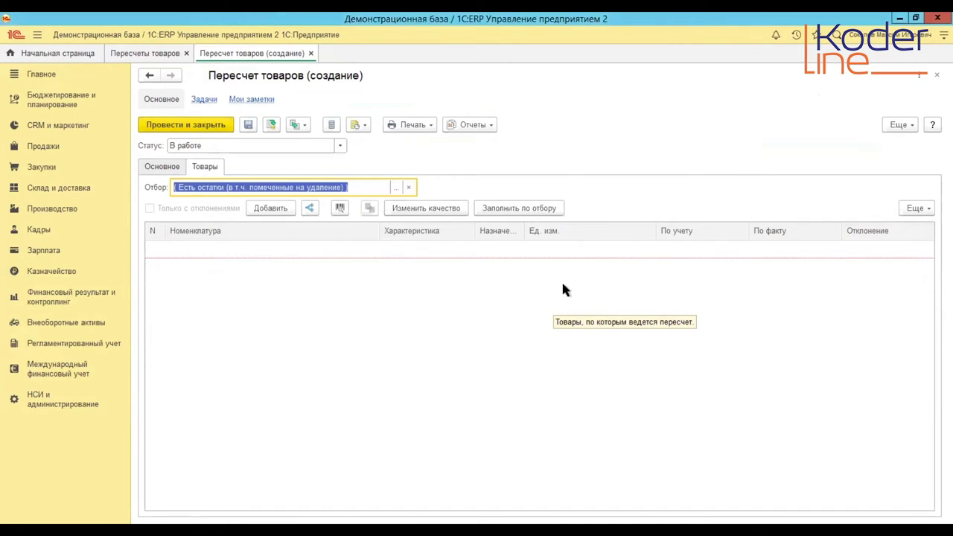
click(512, 209)
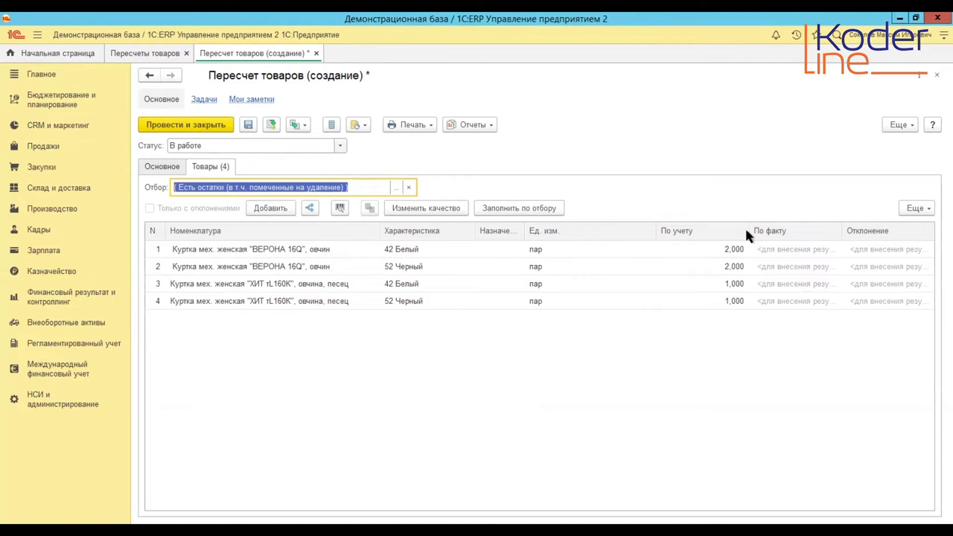
- Check the recount's main details and post the document, accepting the refill of accounted quantities in all lines
click(161, 167)
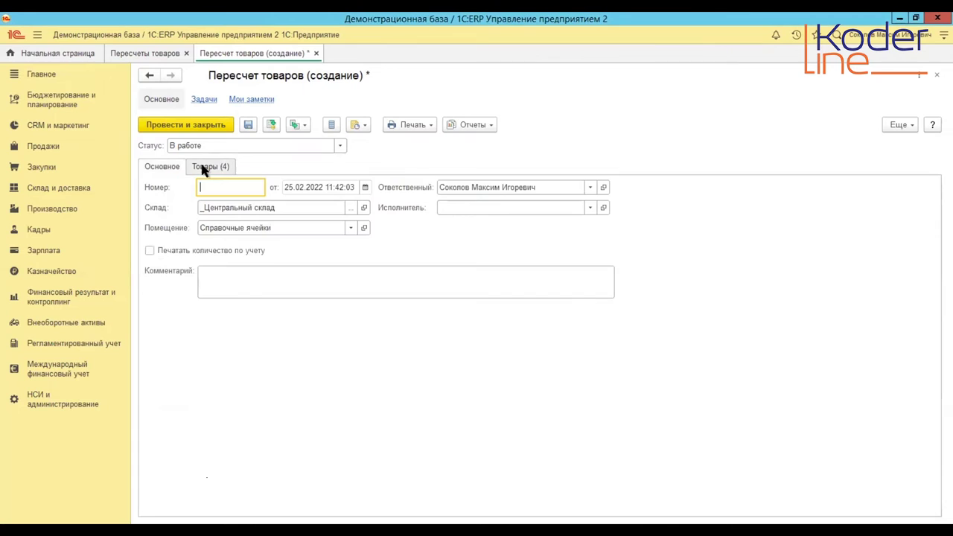
click(221, 128)
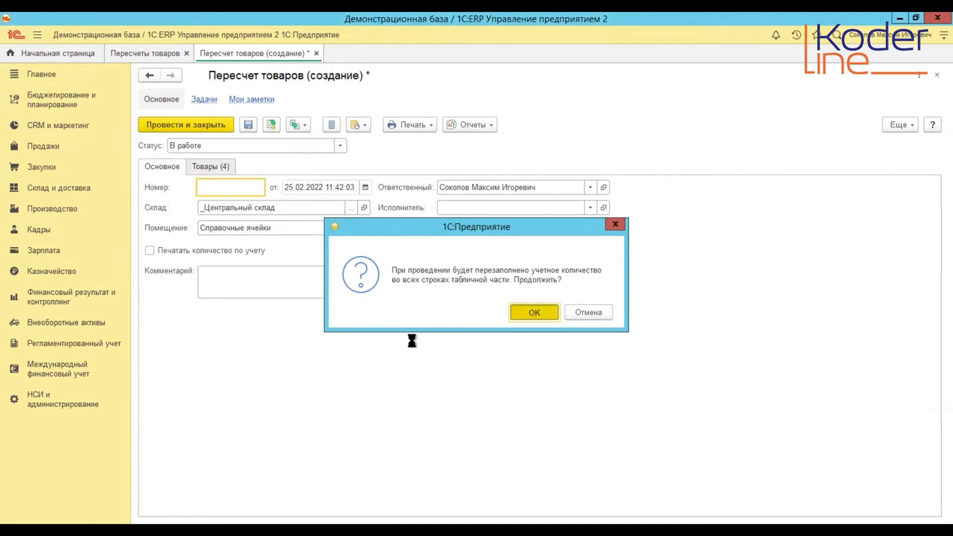
key(Return)
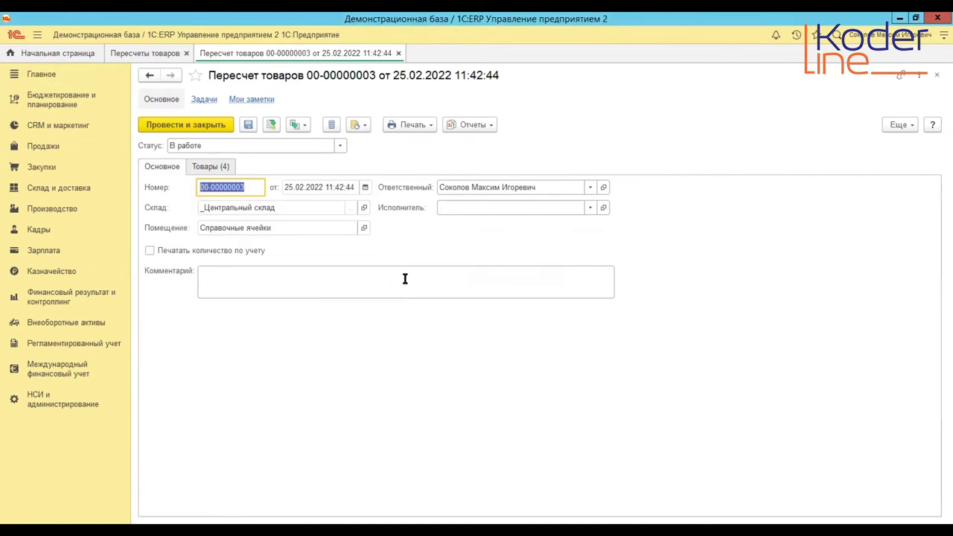
- Check the posted recount's goods lines and open its list of available print forms
click(225, 167)
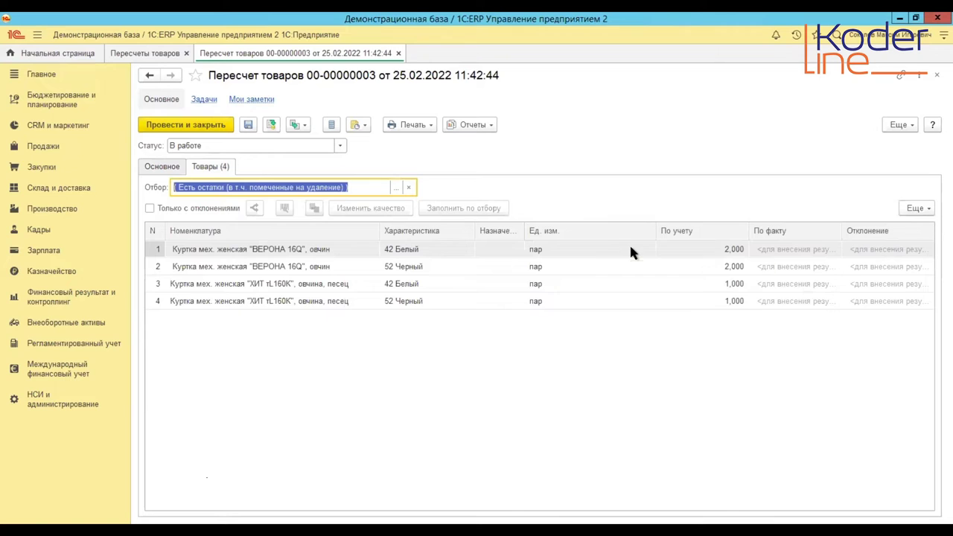
click(417, 125)
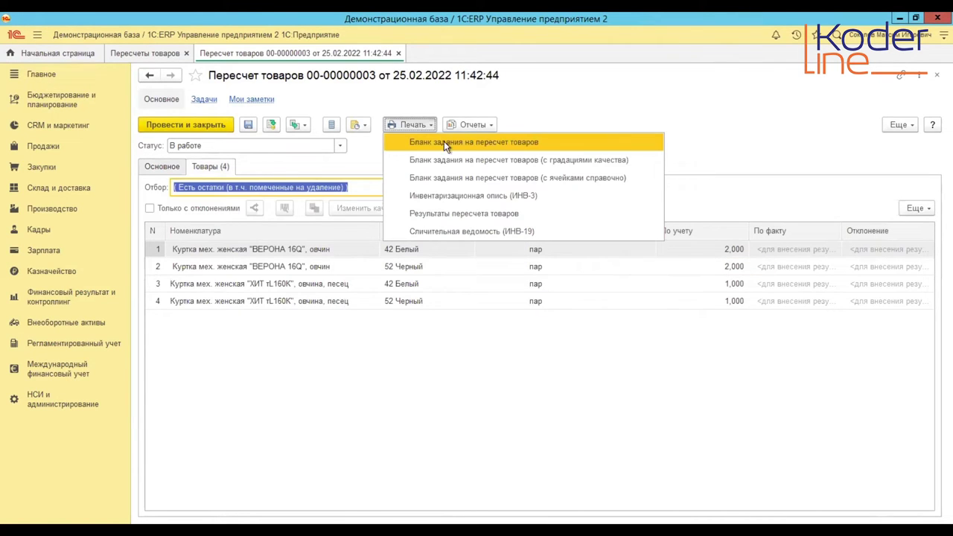
- Generate the recount task form with reference cells, check the cells listed for the jackets, and close the form
click(437, 179)
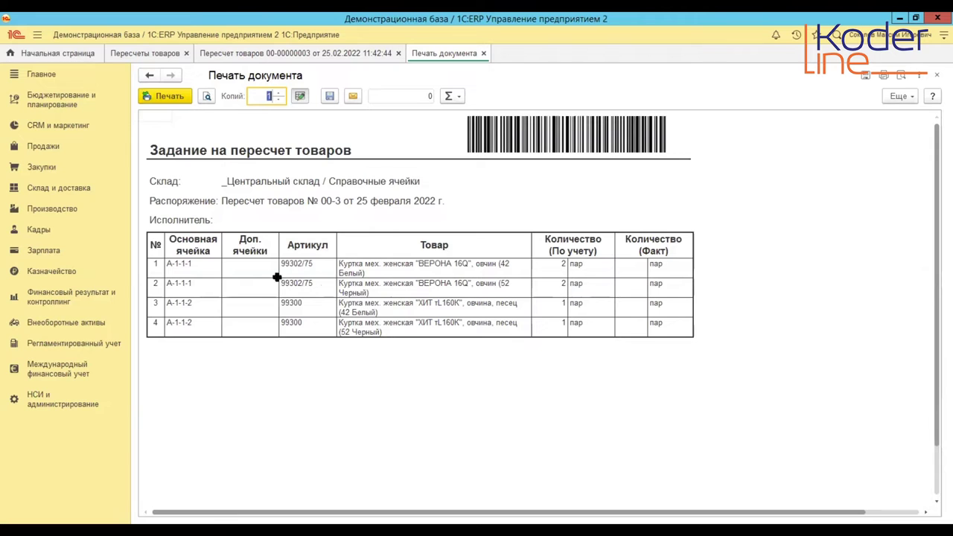
click(387, 268)
click(474, 298)
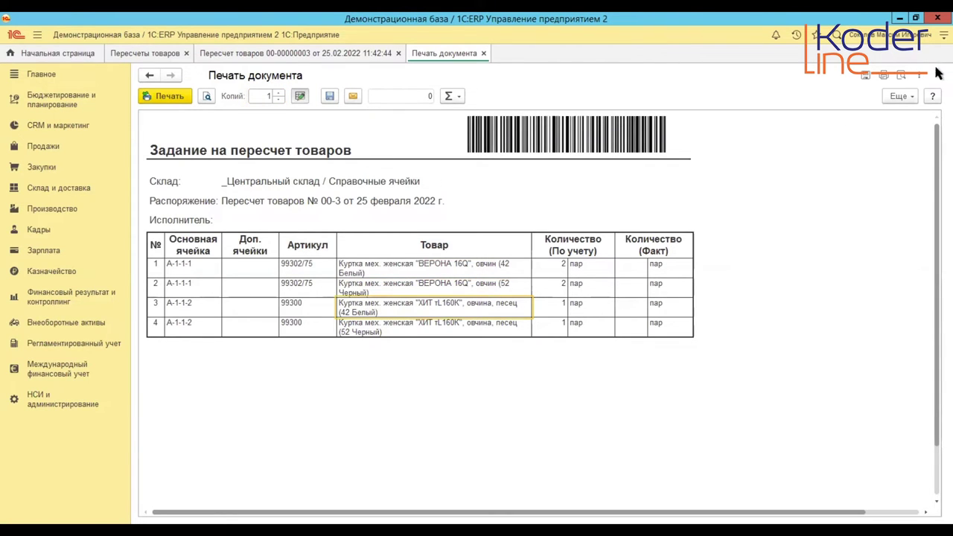
click(937, 75)
- Filter the goods table by the item Куртка мех. женская "ВЕРОНА 16Q", овчин and open its placement list by warehouse cells
click(354, 250)
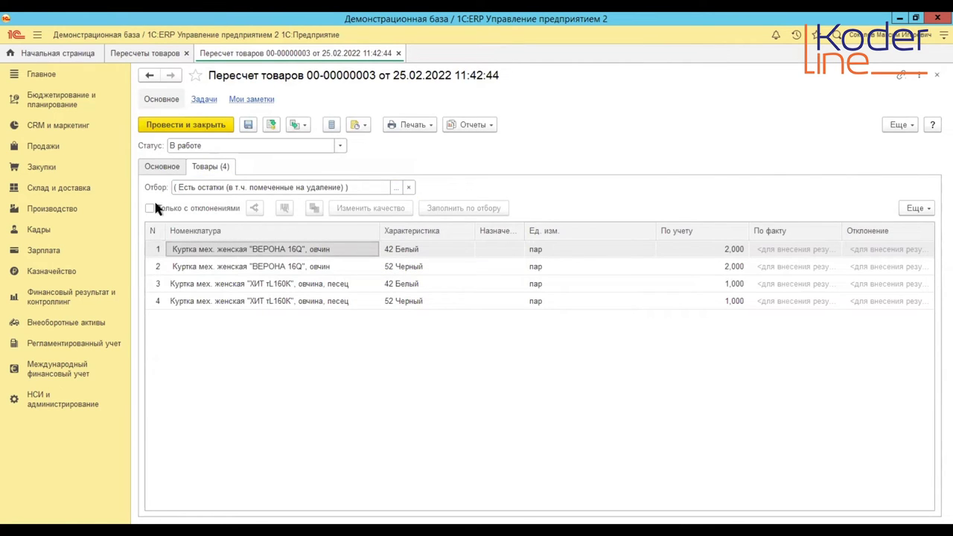
right_click(236, 251)
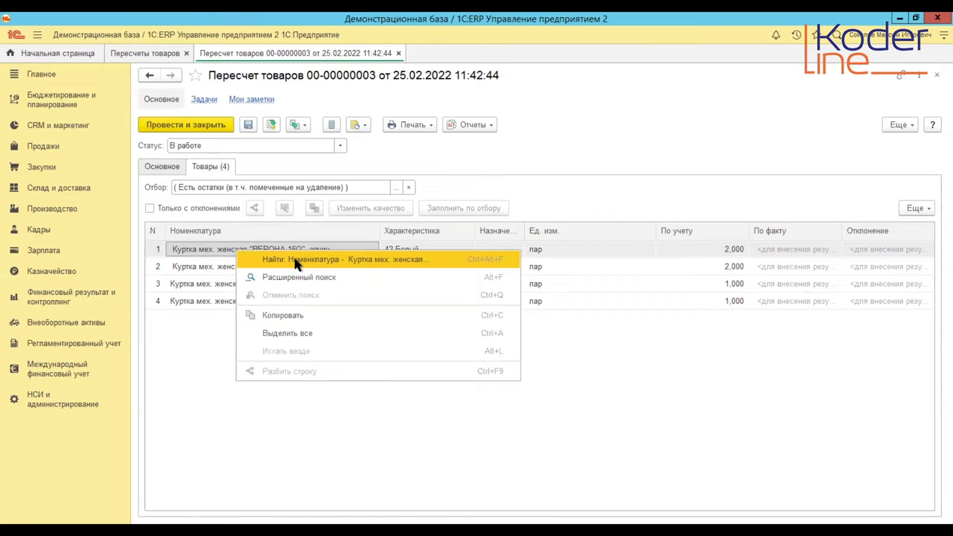
click(297, 259)
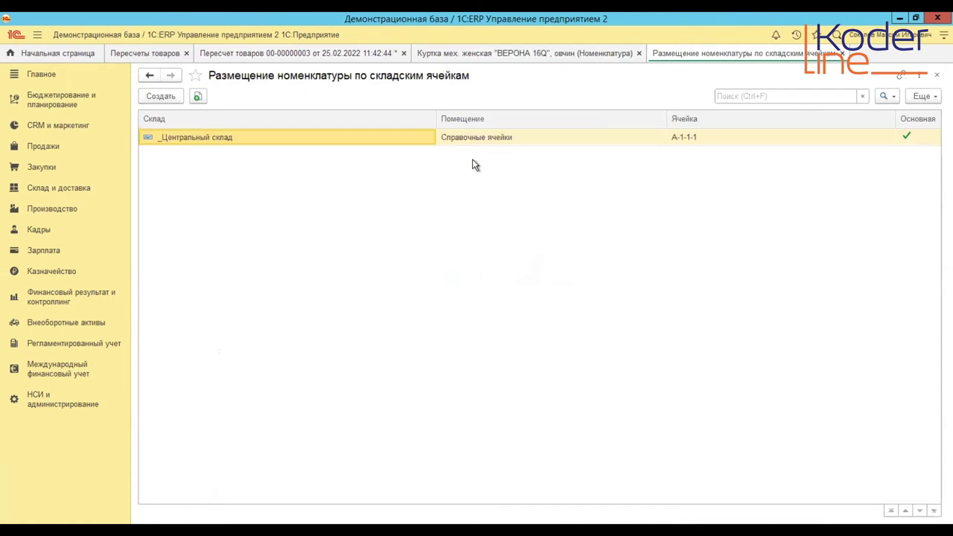
- Copy the _Центральный склад placement record, set the new record's cell to А-1-1-2, and save it
right_click(419, 138)
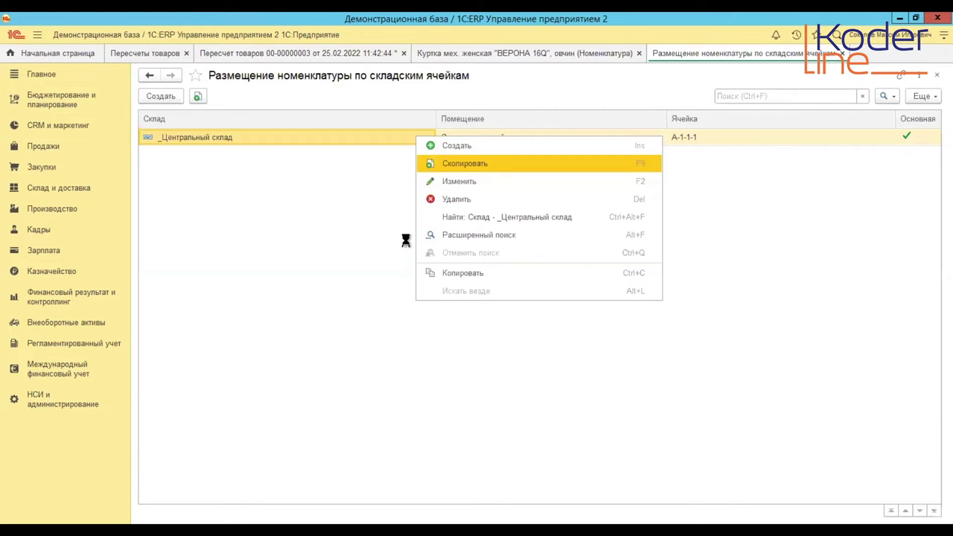
key(F9)
key(Tab)
key(Tab)
key(Tab)
key(alt+Down)
key(Down)
key(Return)
key(ctrl+Return)
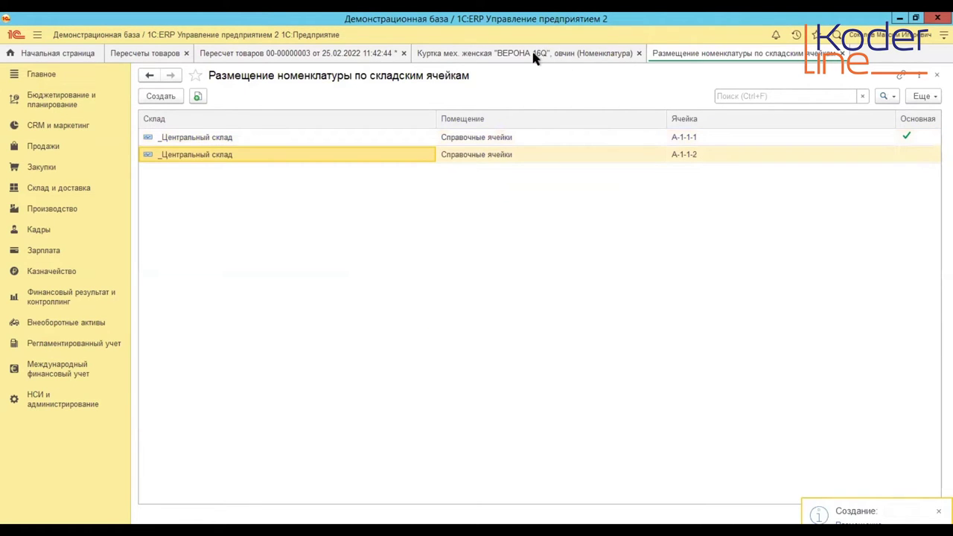
- Return to the goods recount document and set its status to В работе
click(372, 53)
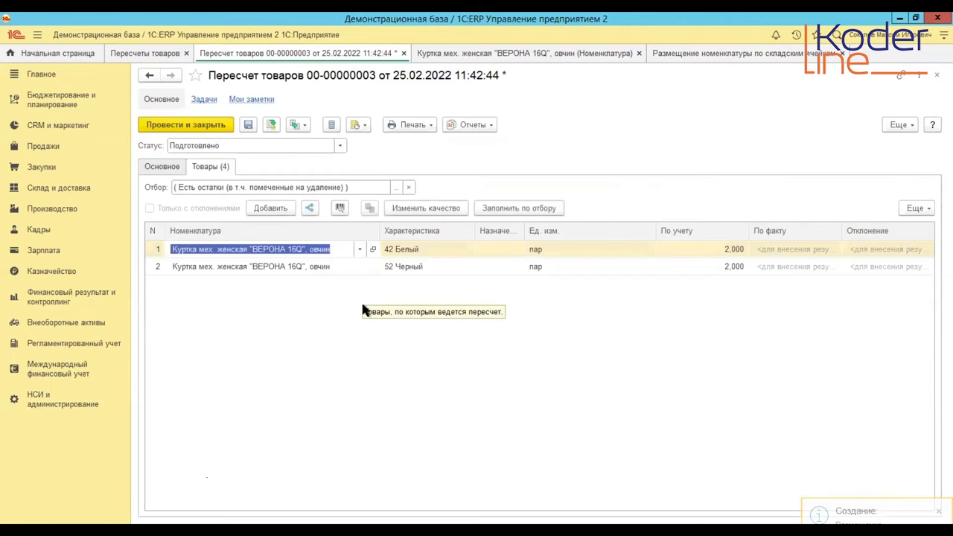
click(340, 145)
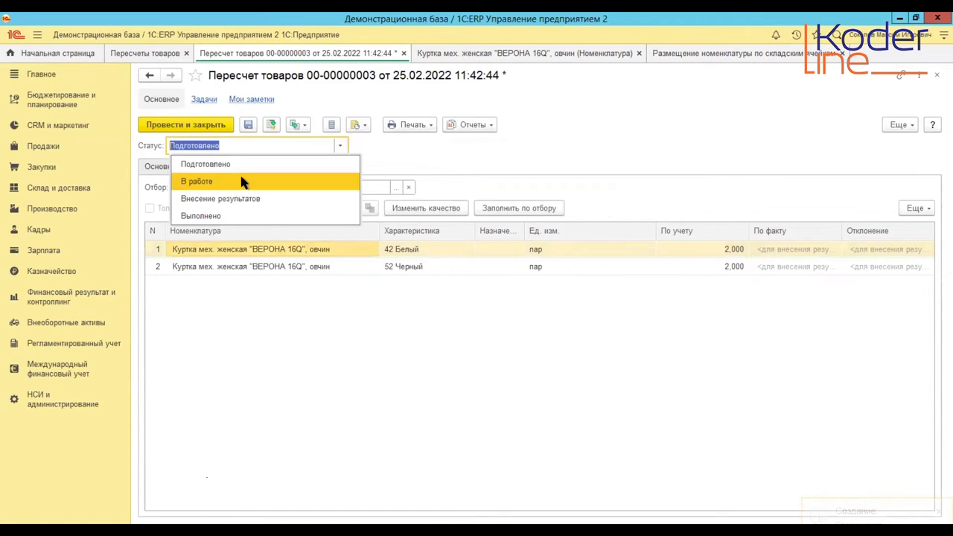
click(241, 183)
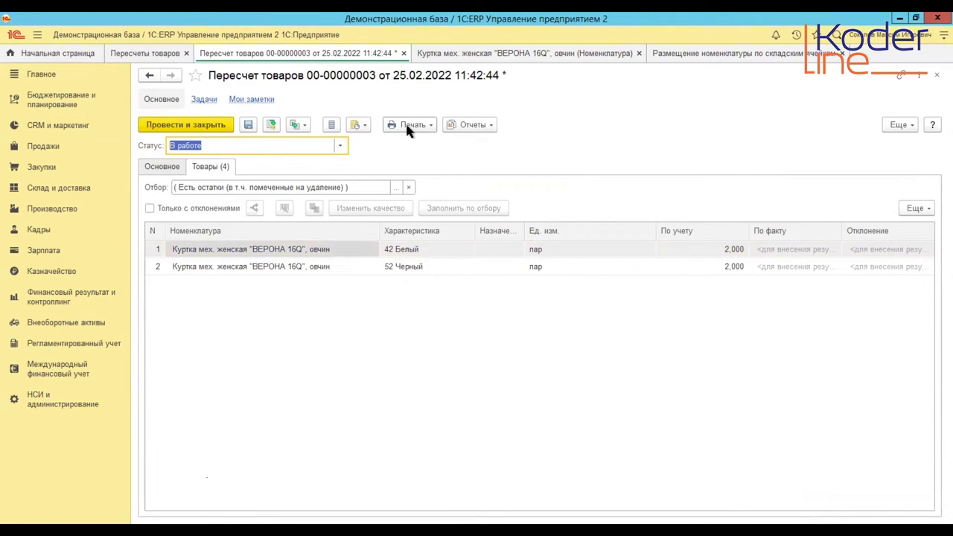
- Save the document, generate the recount task form with reference cells, check main and additional cells and quantities, and close the form
click(408, 126)
key(Return)
key(Return)
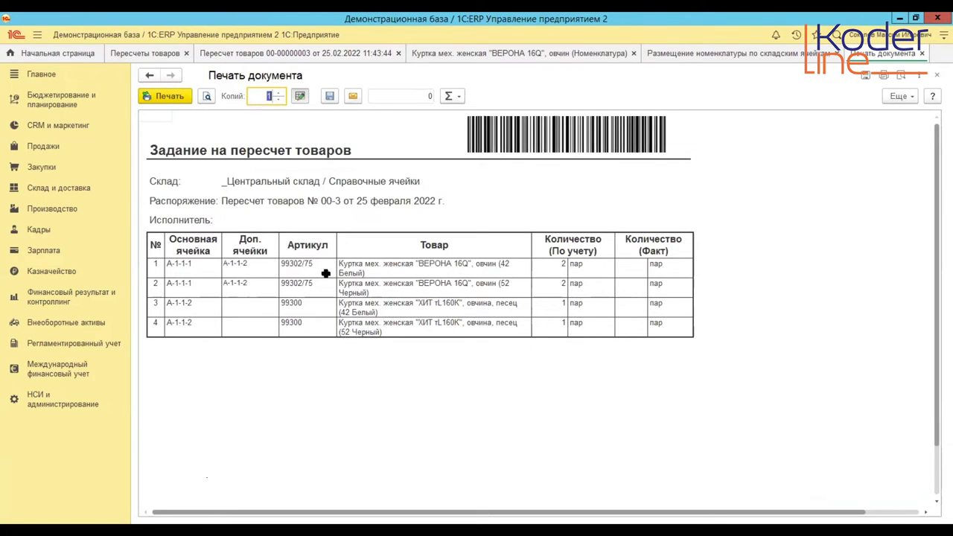
click(186, 272)
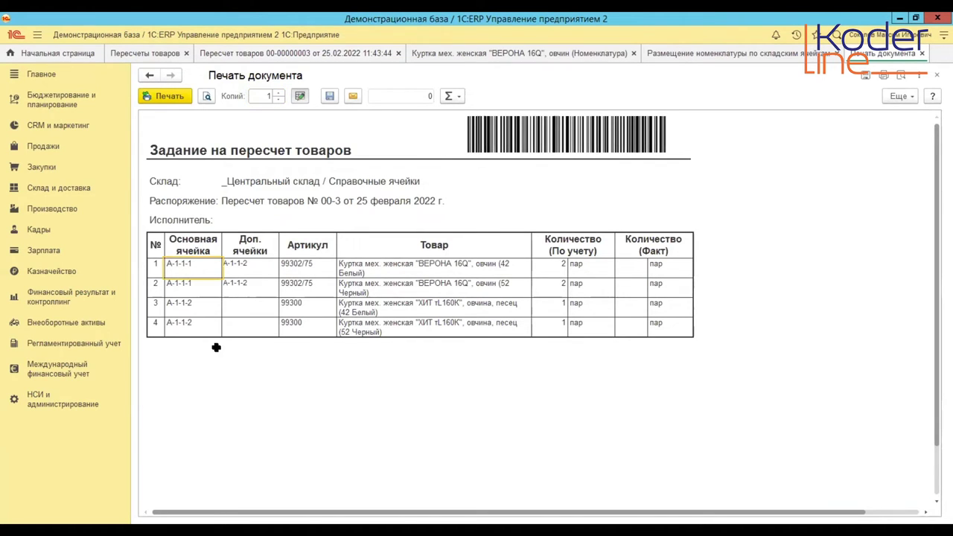
click(229, 266)
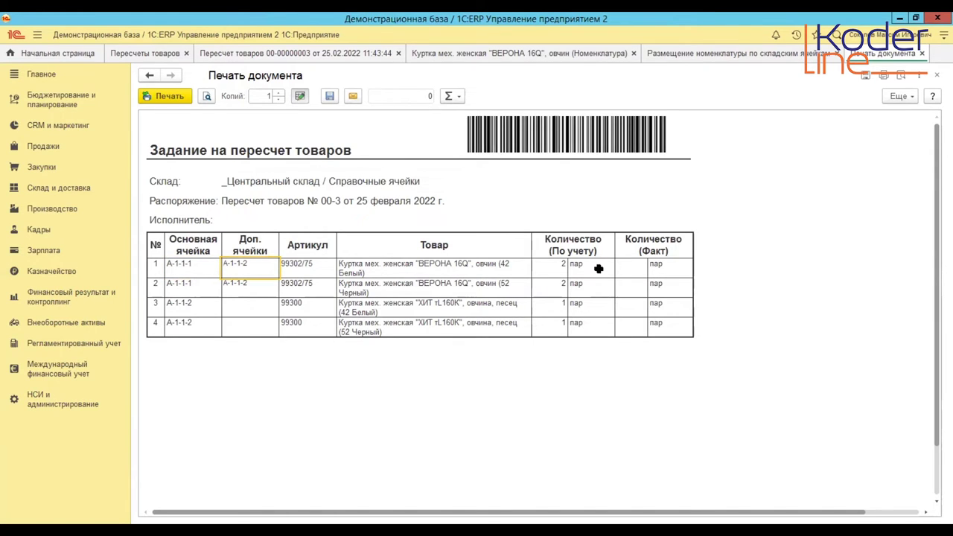
drag(514, 264, 630, 270)
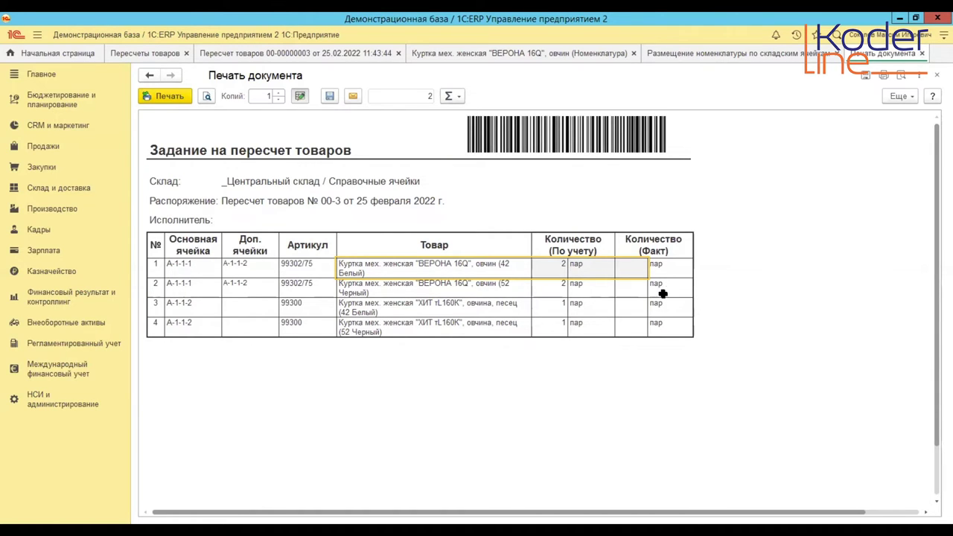
click(923, 55)
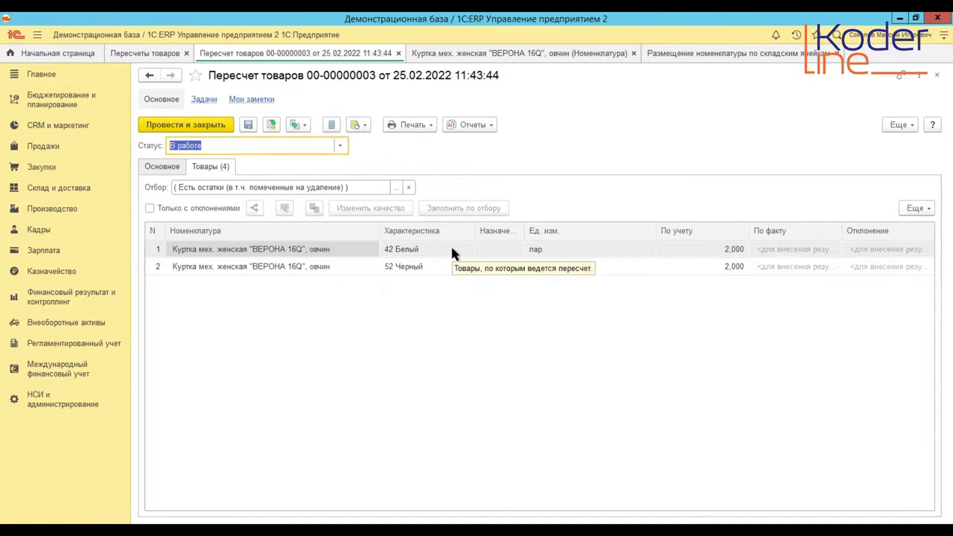
- Set the recount document's status to Внесение результатов
click(341, 145)
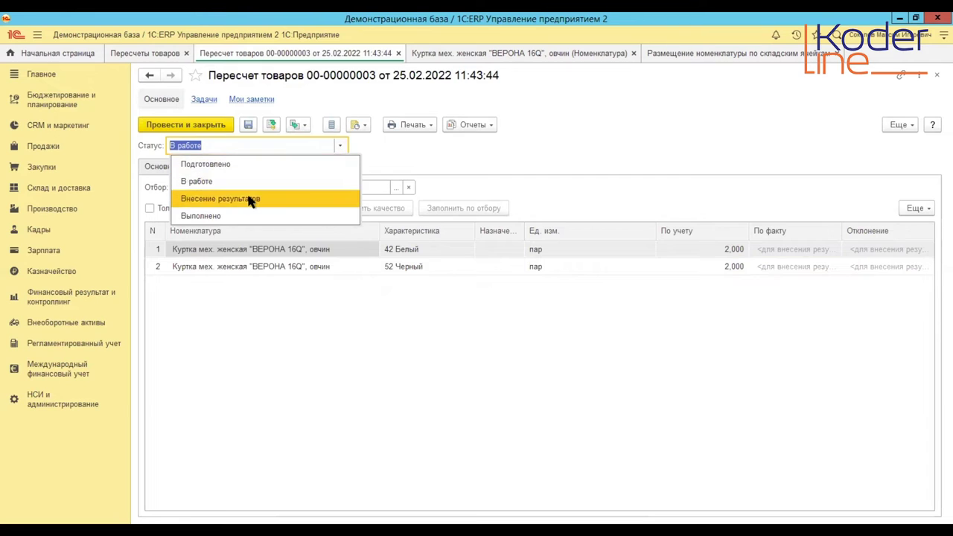
key(Return)
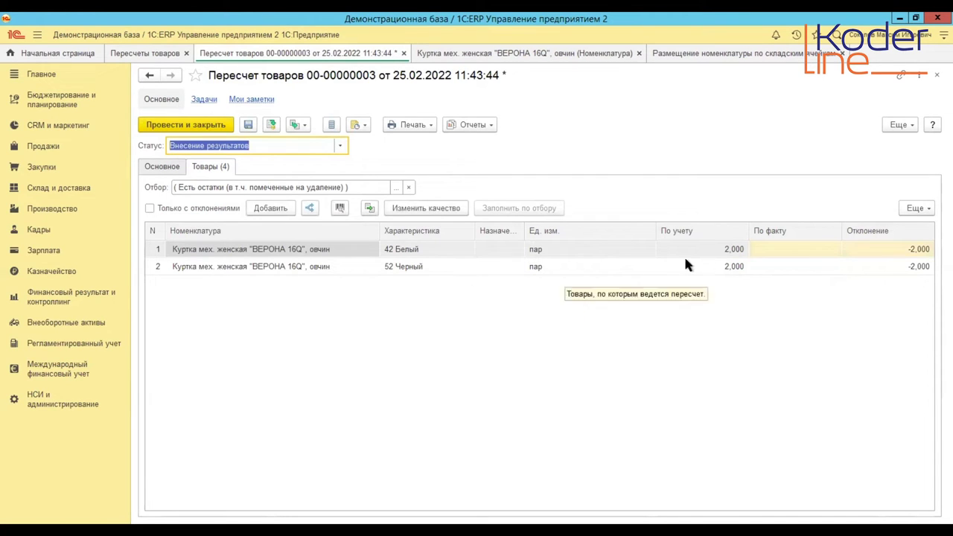
- Cancel the item search in the goods table and fill the actual quantities of all rows from the accounting quantities
right_click(266, 246)
click(346, 349)
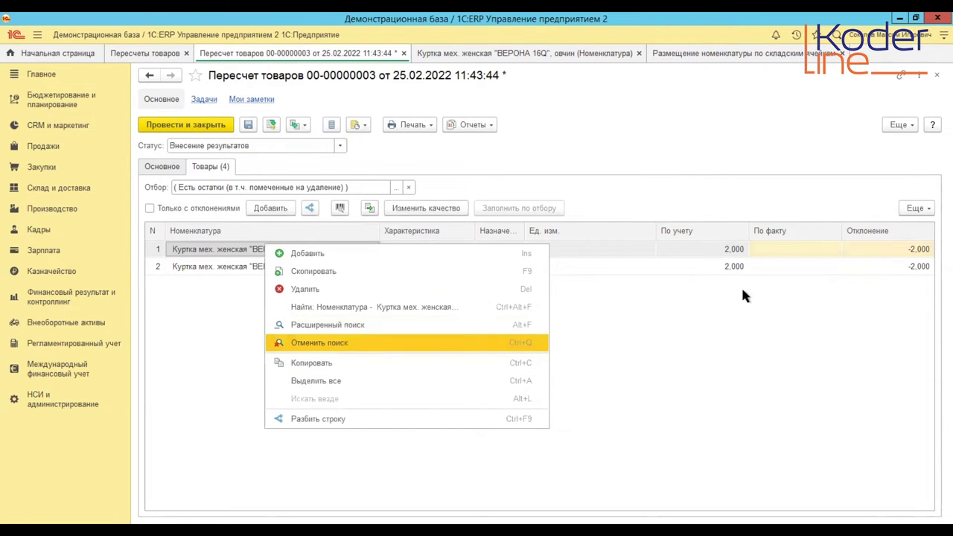
click(370, 209)
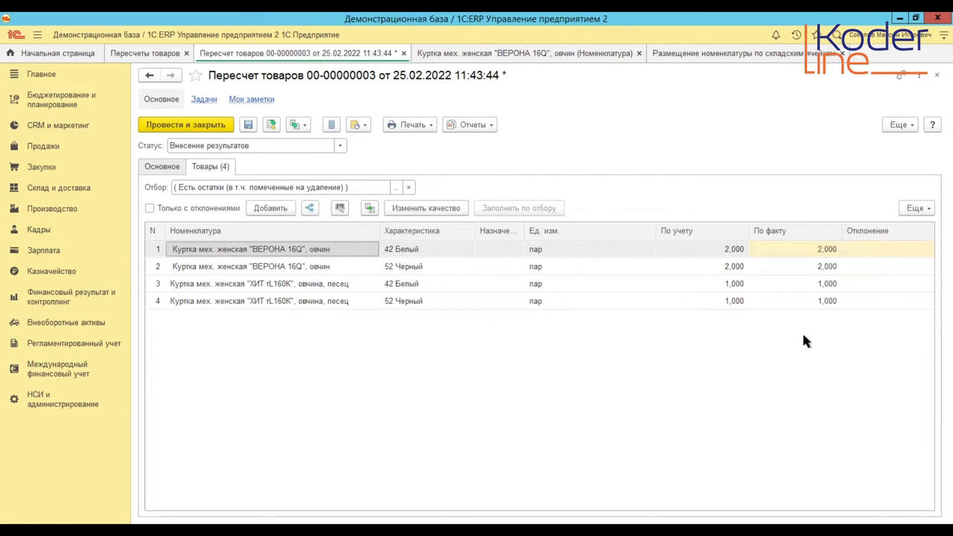
- Copy row 3 with the "ХИТ" jacket as a new goods row and set its characteristic to 48 Черный
right_click(342, 289)
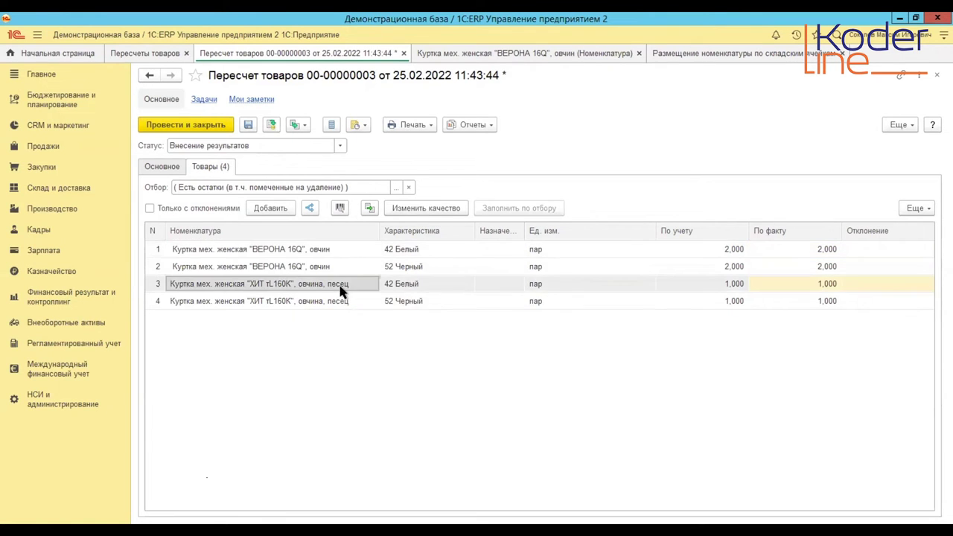
click(425, 315)
click(452, 318)
click(453, 318)
click(454, 318)
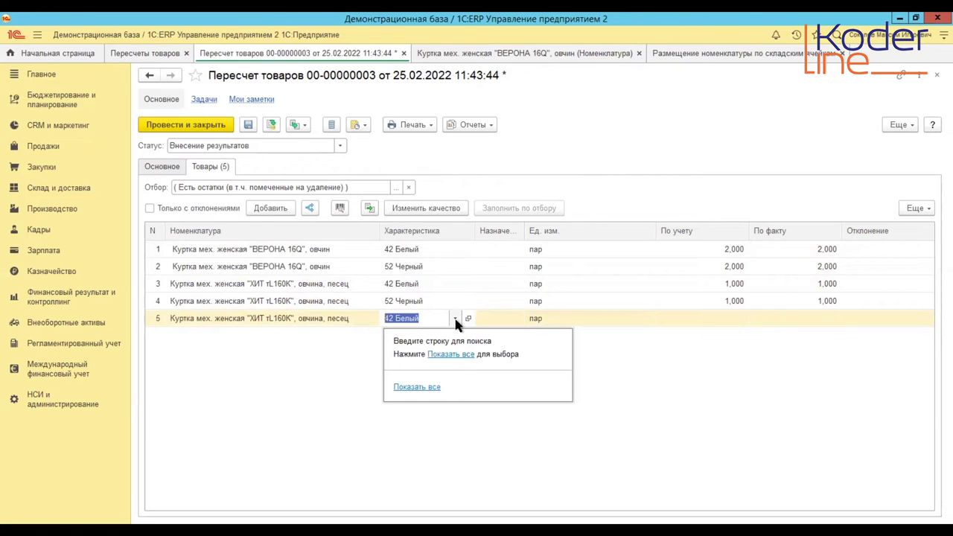
click(419, 388)
click(477, 282)
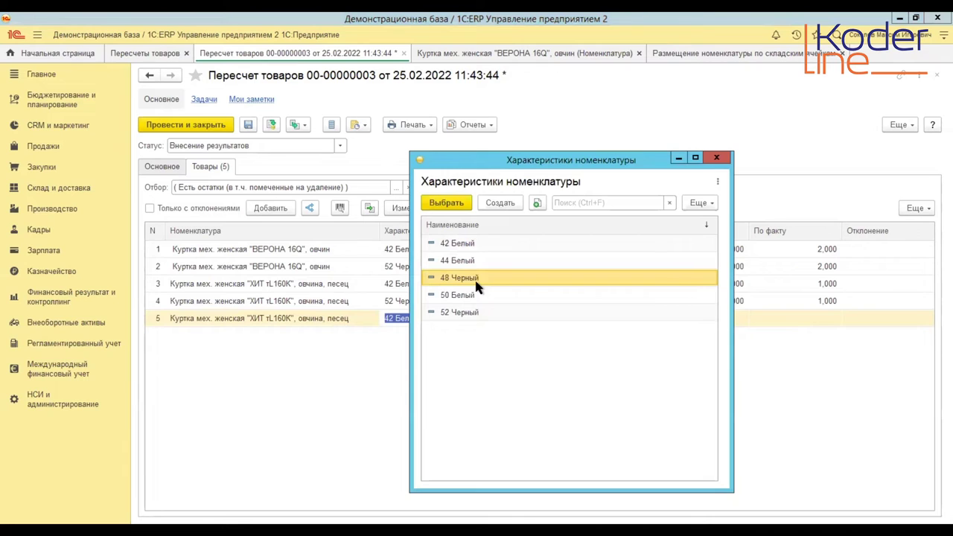
double_click(470, 278)
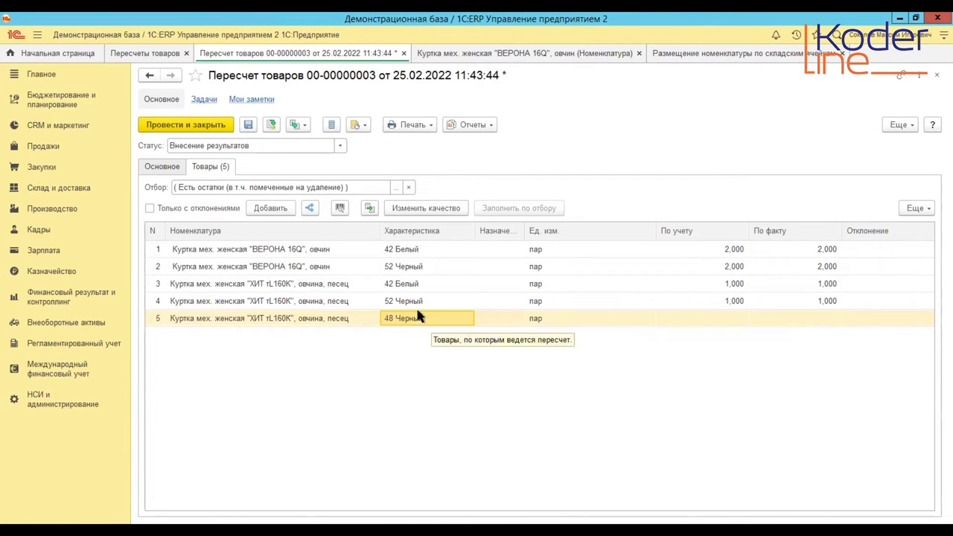
- Clear the actual quantity of the 52 Черный "ХИТ" jacket in row 4
double_click(764, 302)
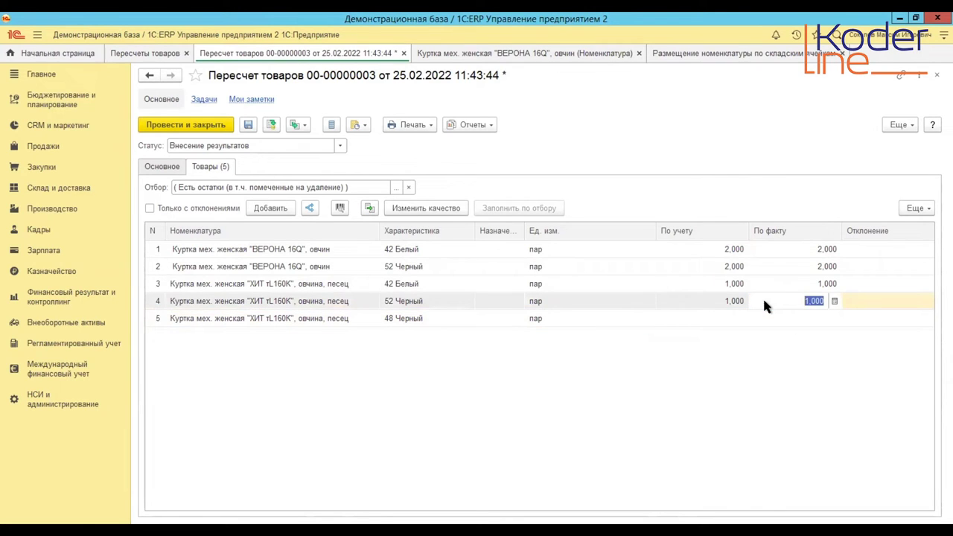
key(Delete)
key(Return)
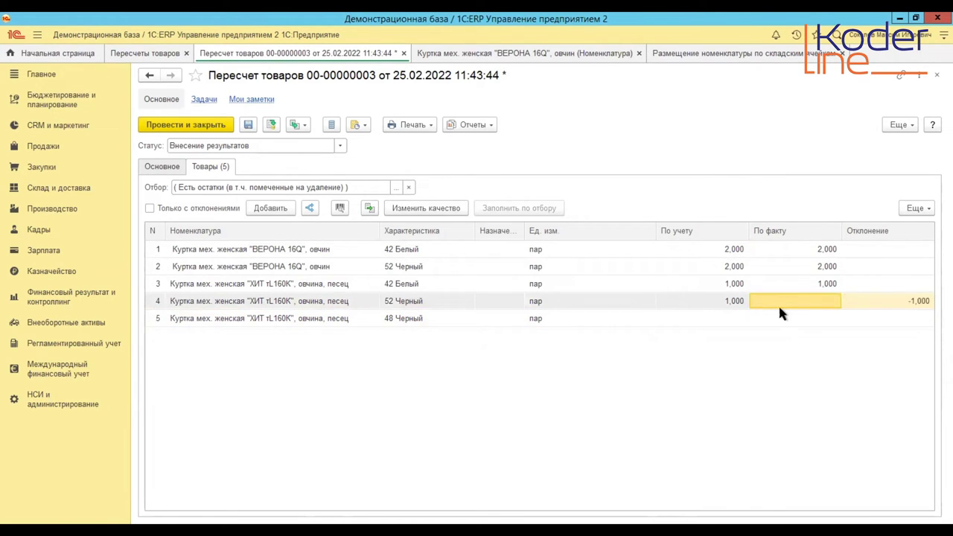
- Set the actual quantity of the 48 Черный jacket in row 5 to 1 and post the document
double_click(782, 319)
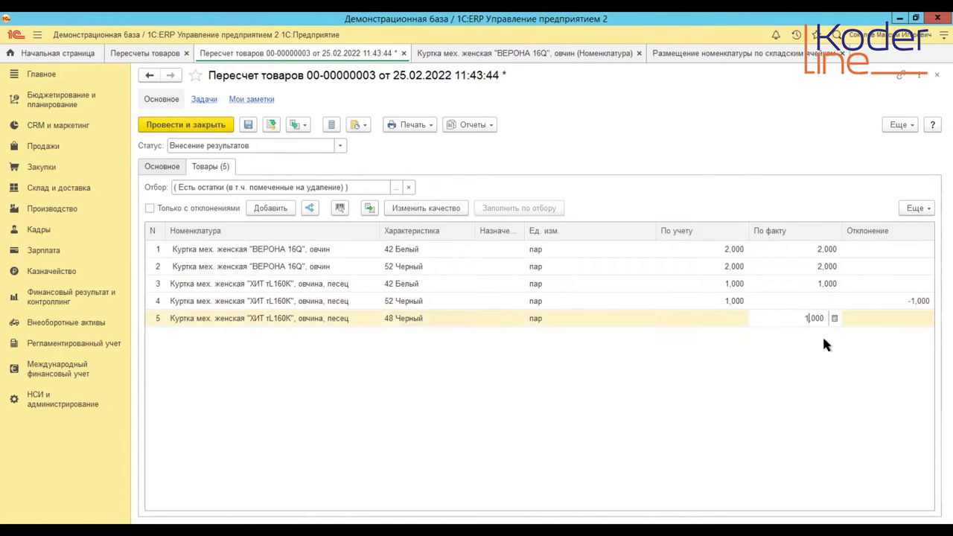
text(1)
key(Return)
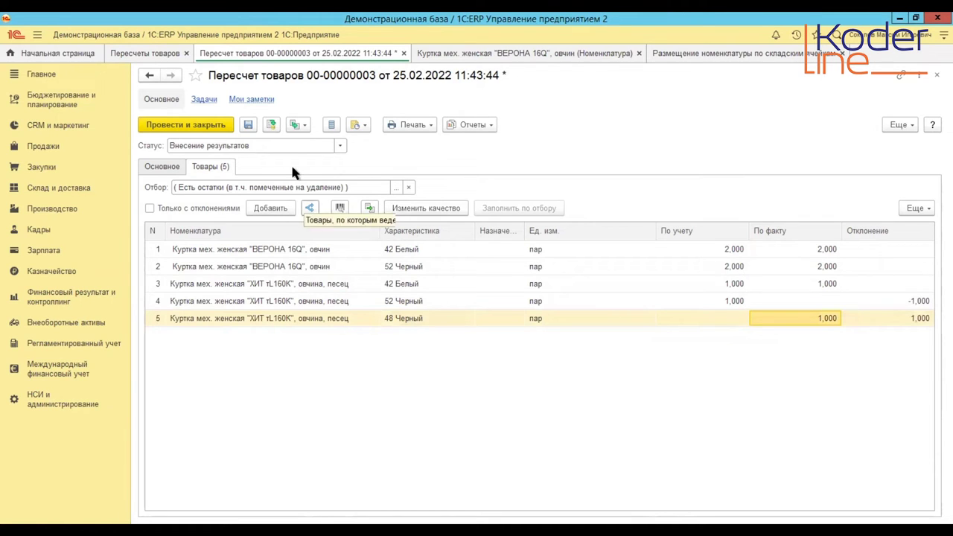
click(270, 125)
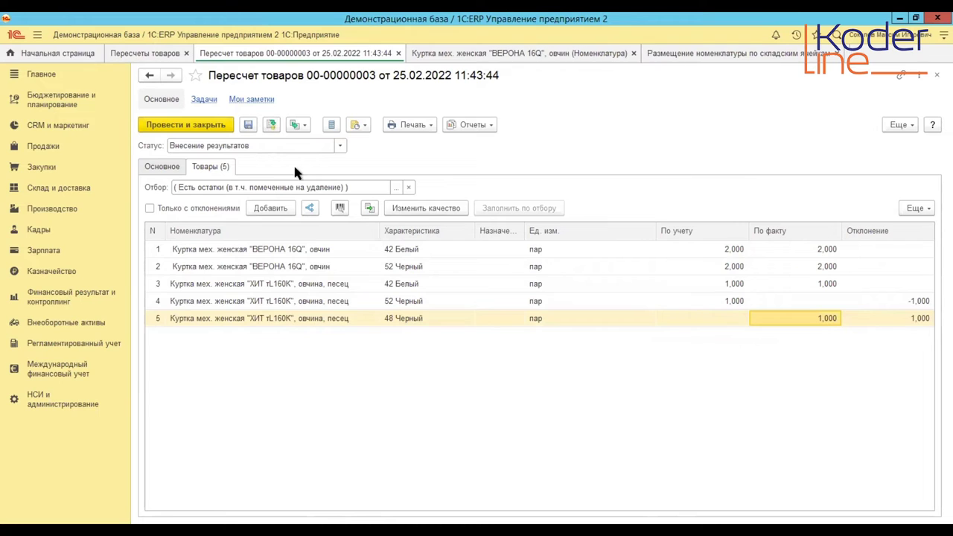
- Run the Оформление report from the document's main section, check the unprocessed shortages and surpluses, and close the report
click(177, 168)
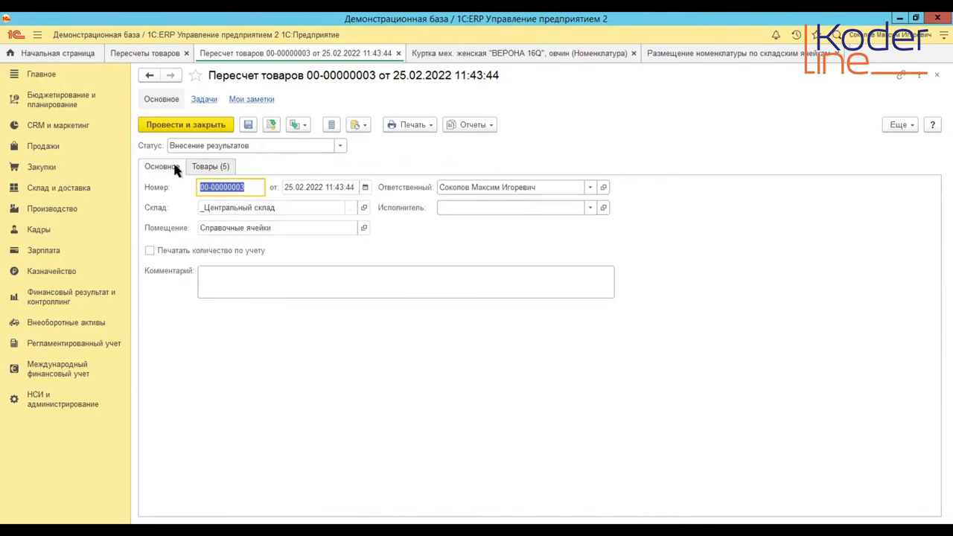
click(478, 125)
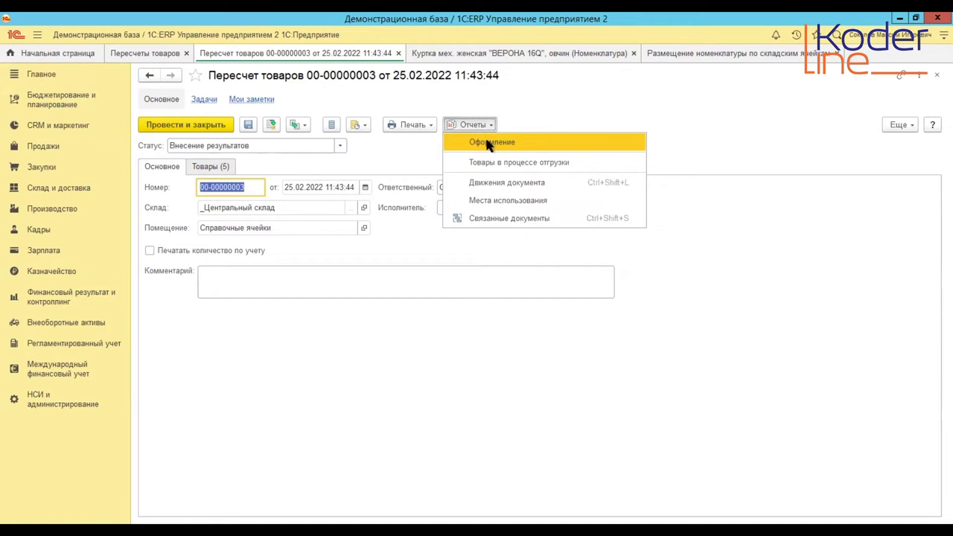
click(488, 143)
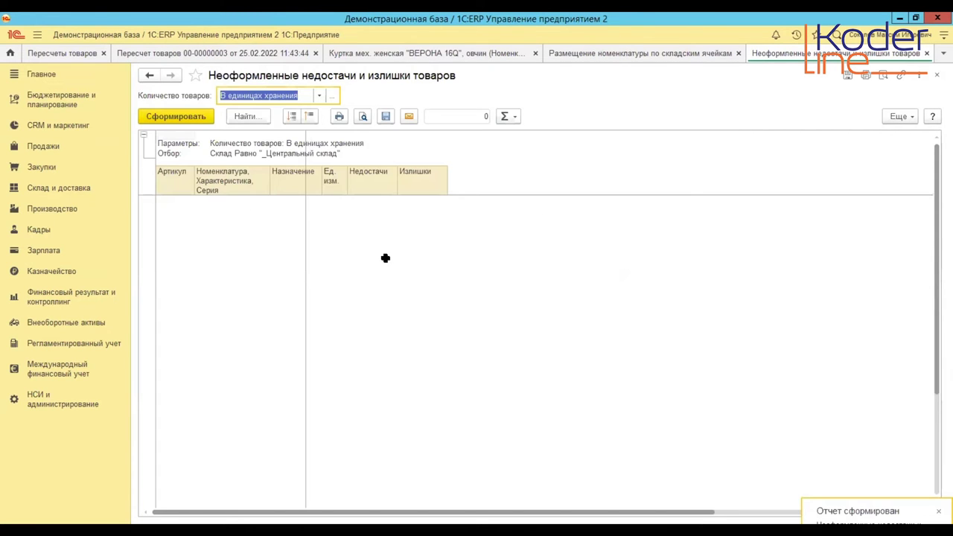
click(937, 75)
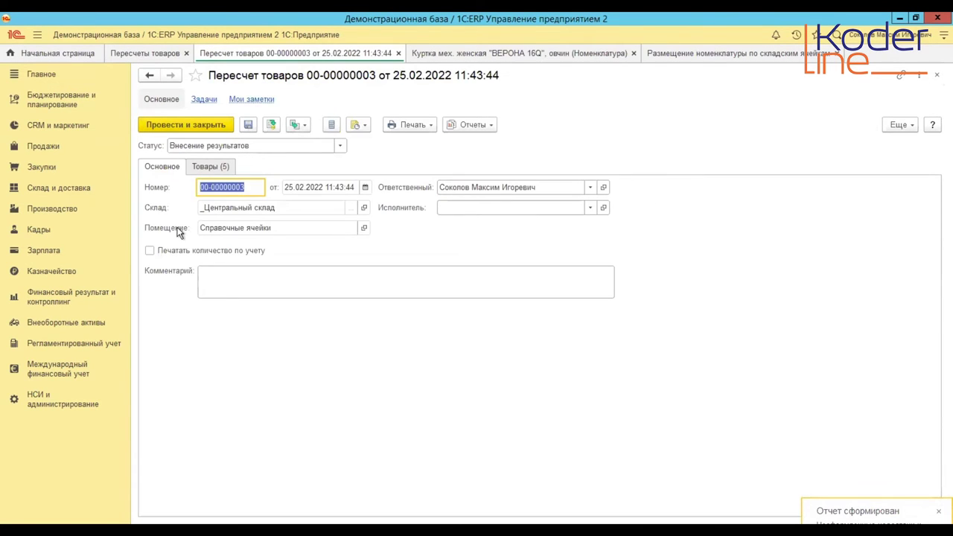
- Return to the goods list and set the recount document's status to Выполнено
click(211, 167)
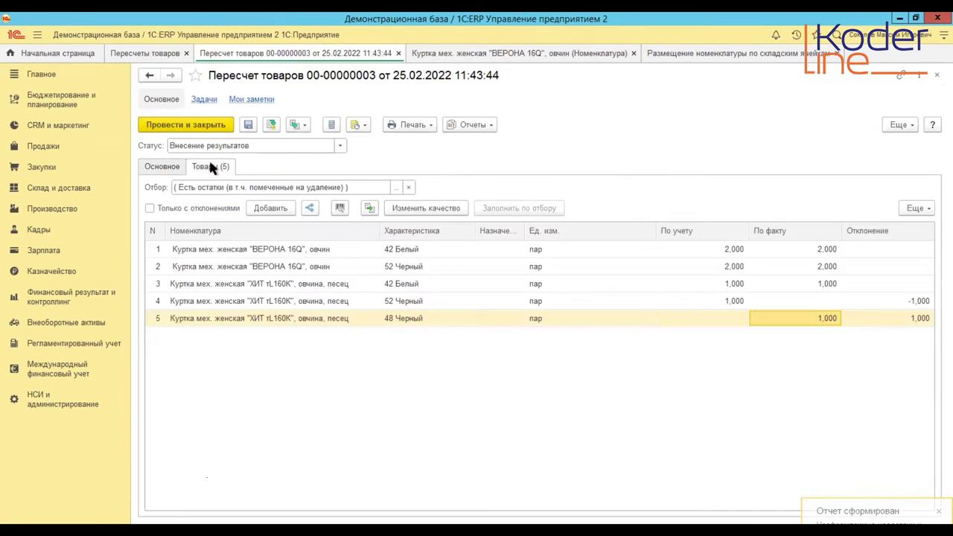
click(340, 146)
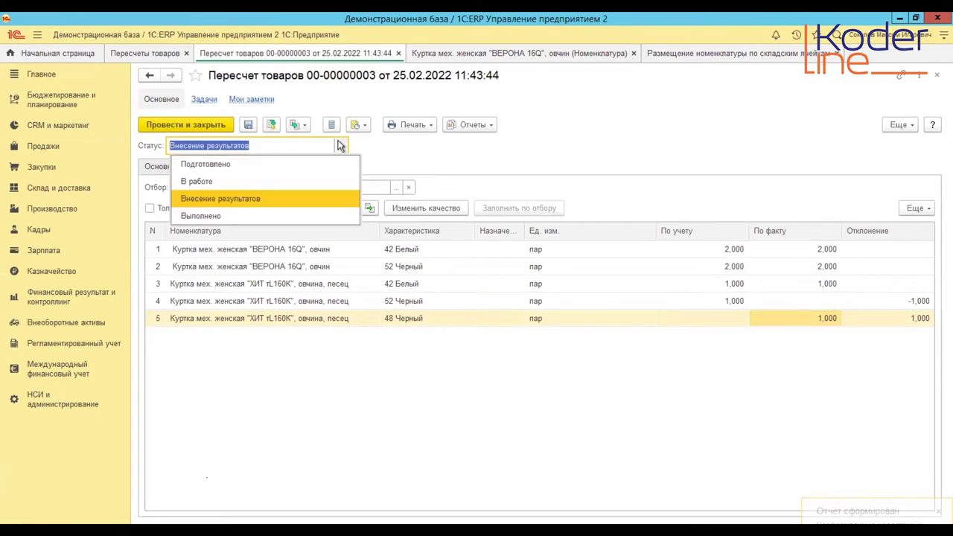
click(246, 212)
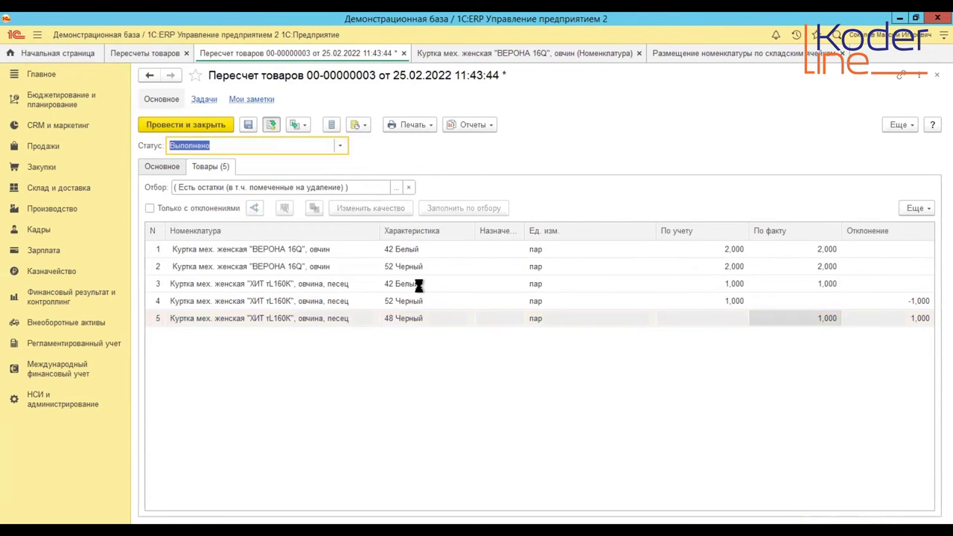
- Run the Оформление report for the completed recount, check its shortages and surpluses, and close the report
click(474, 126)
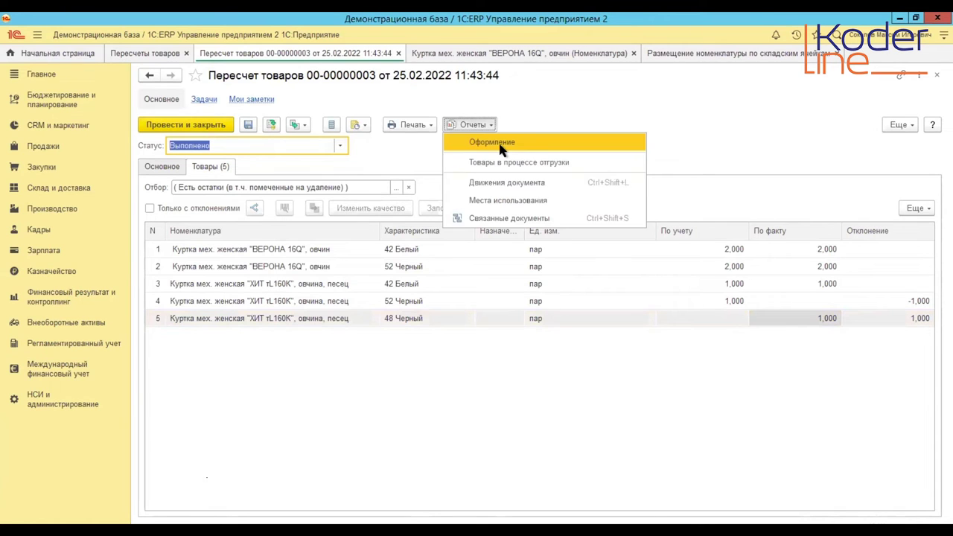
click(501, 147)
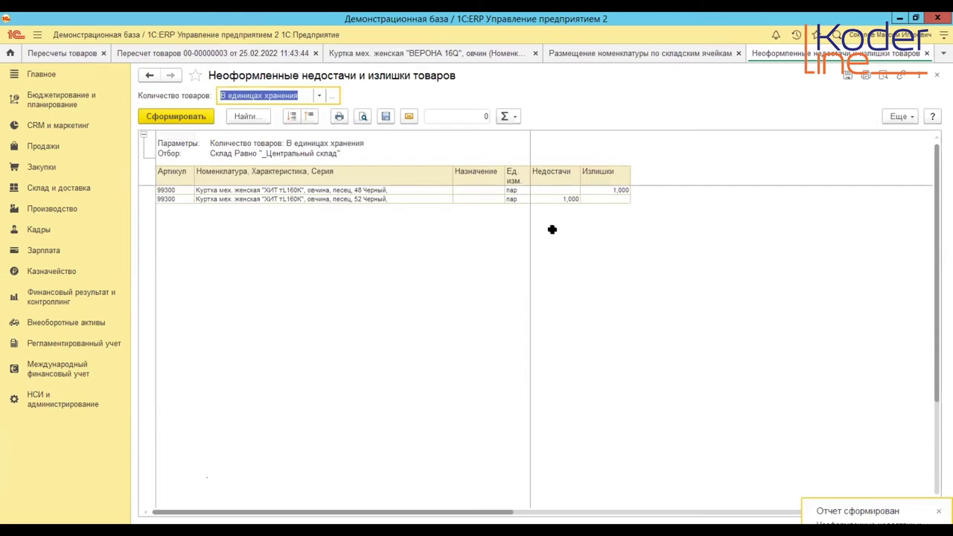
click(937, 77)
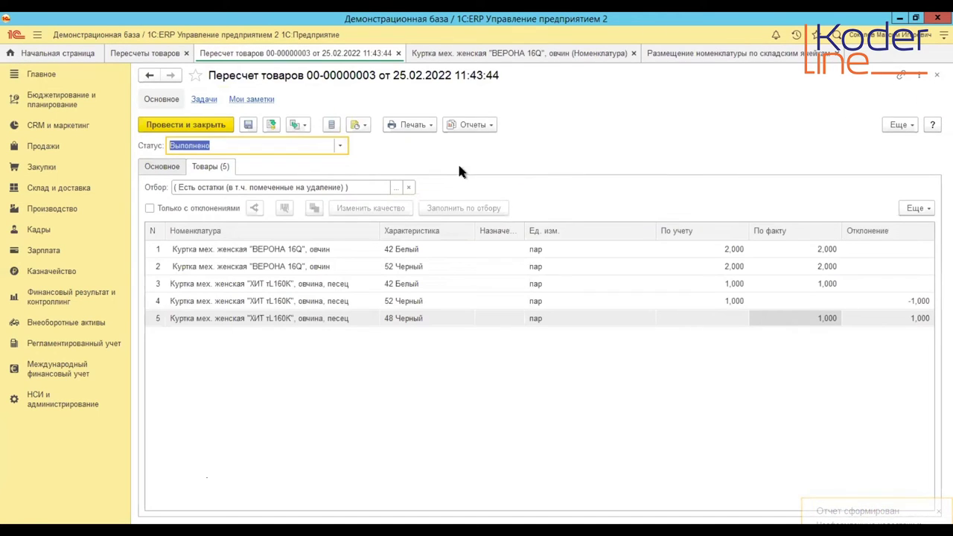
- Examine where warehouse acts can be processed: the recount's reports and create-based-on commands, the warehouse section, and the Оформить link in the recounts list
click(457, 125)
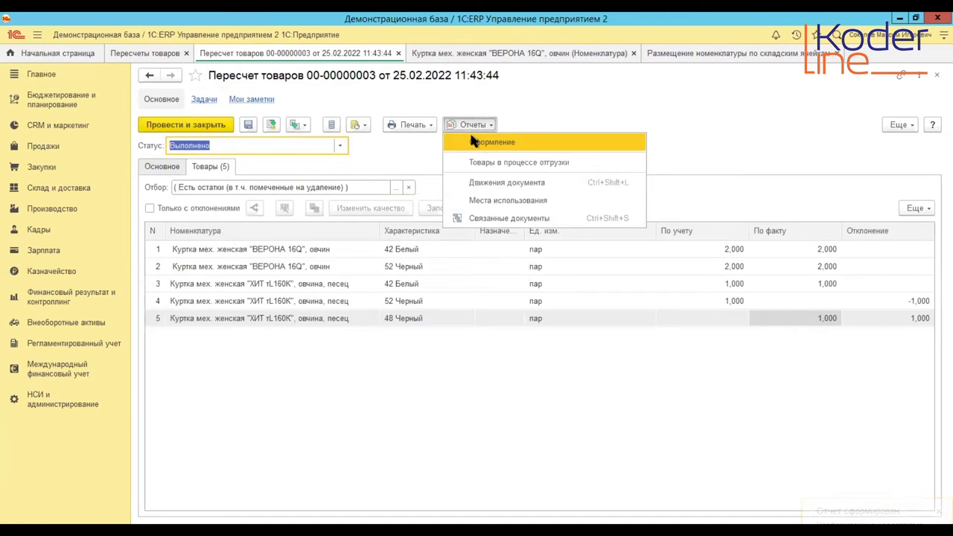
click(83, 196)
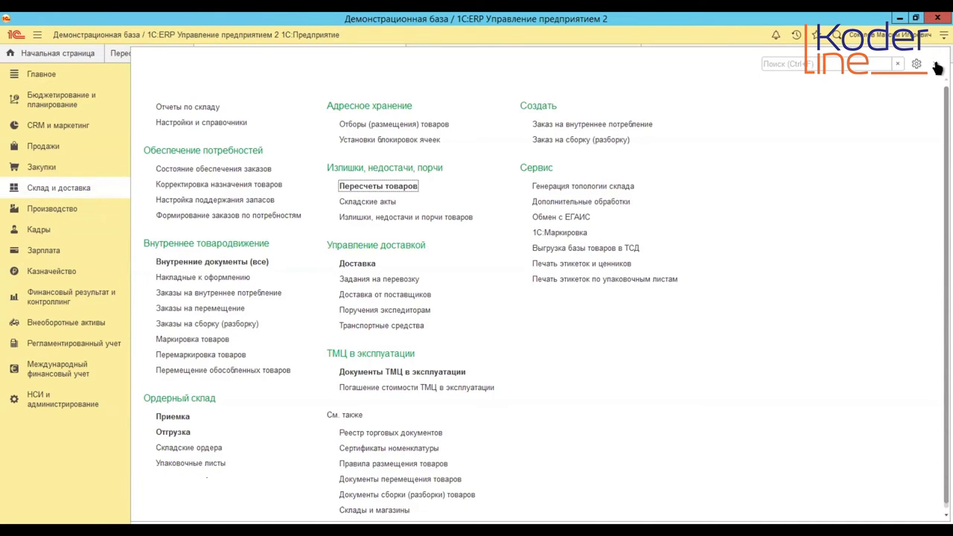
key(Escape)
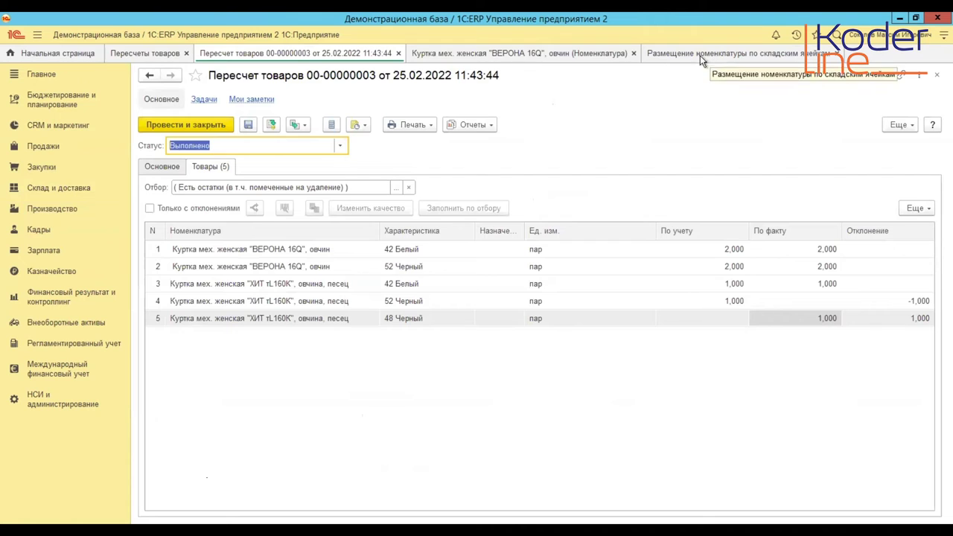
click(169, 173)
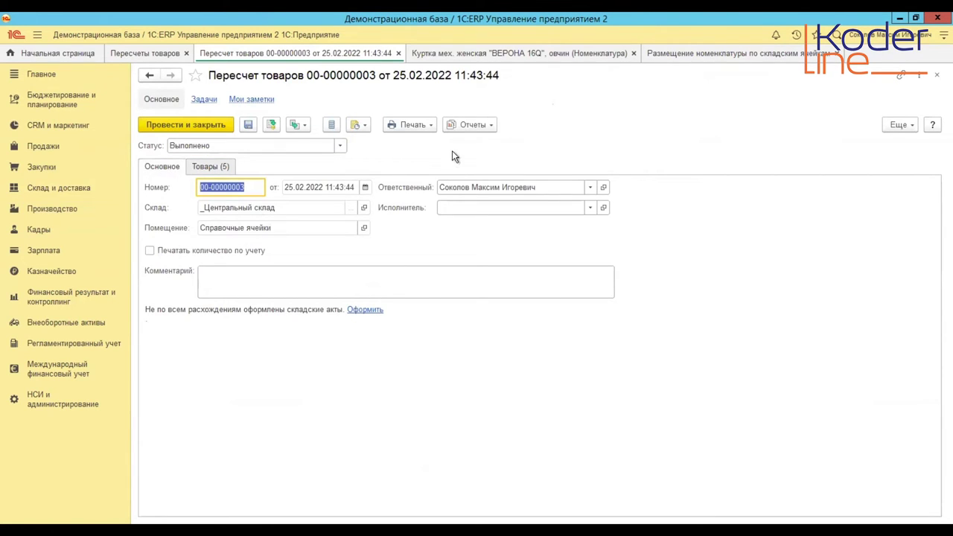
click(468, 124)
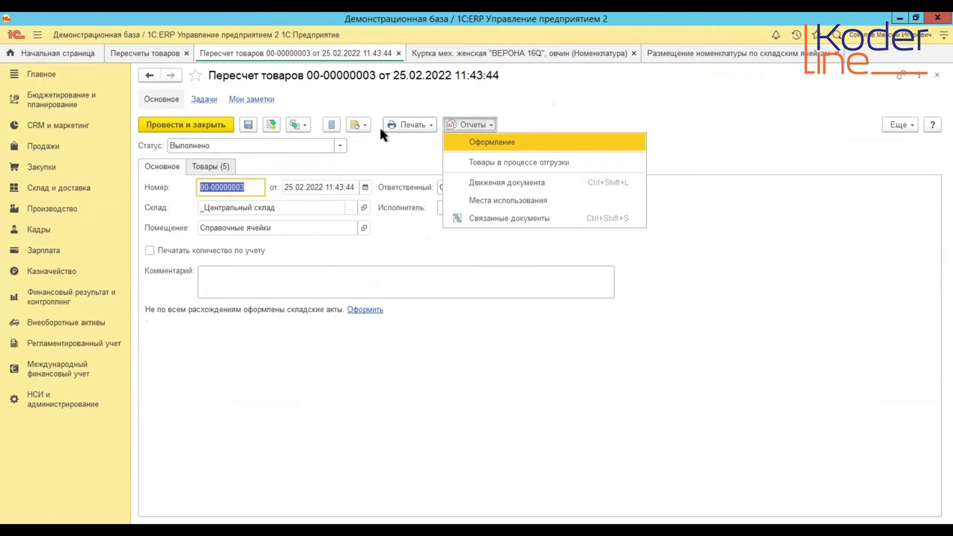
click(301, 124)
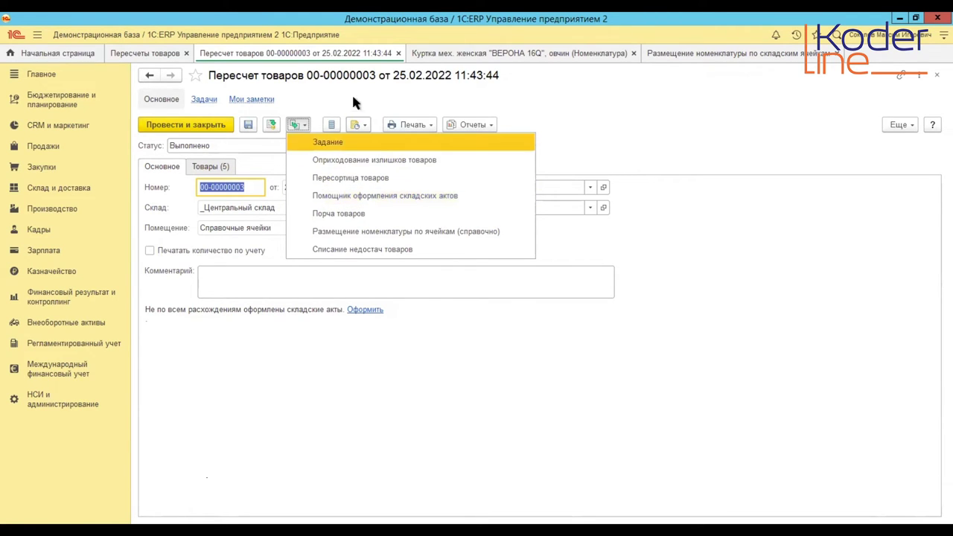
click(145, 53)
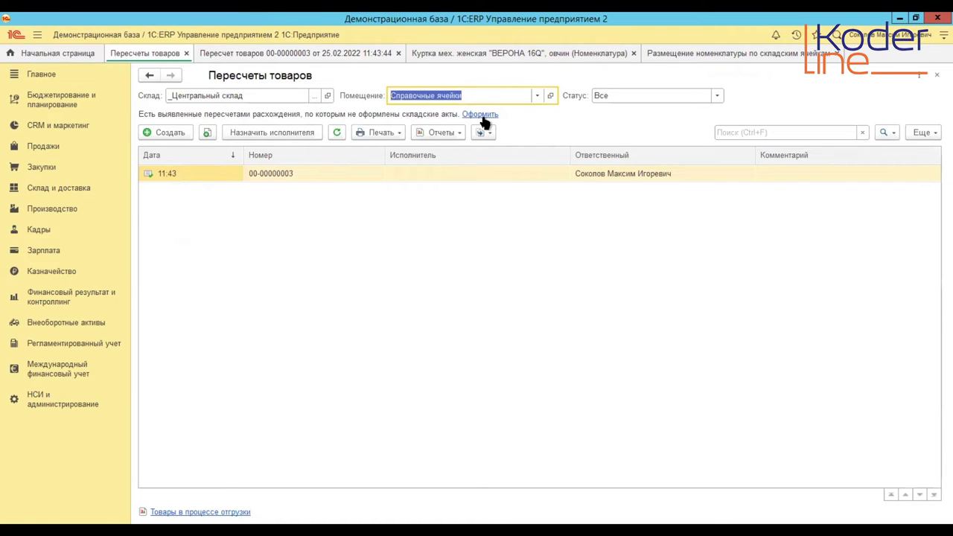
click(344, 57)
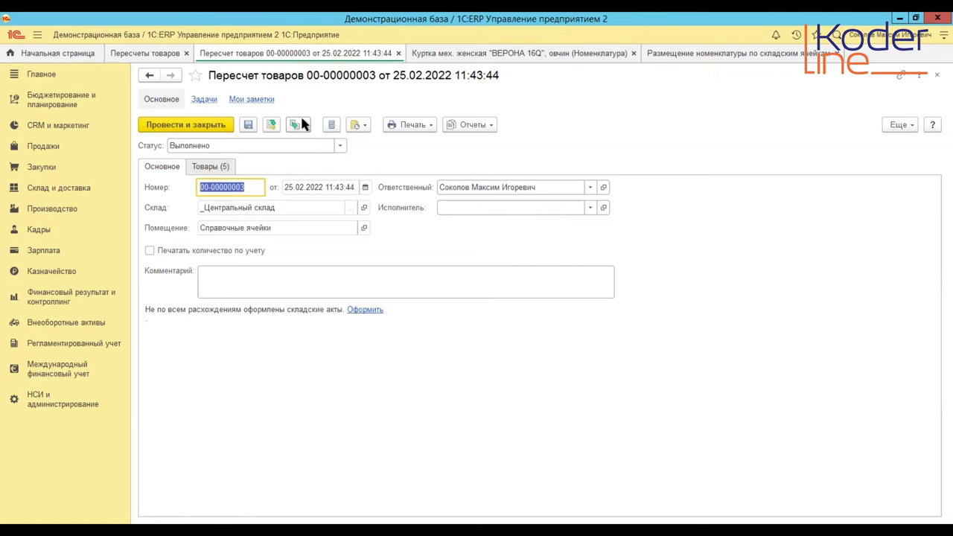
- Start Помощник оформления складских актов from the recount and offset the 52 Черный shortage against the 48 Черный surplus, quantity 1
click(296, 125)
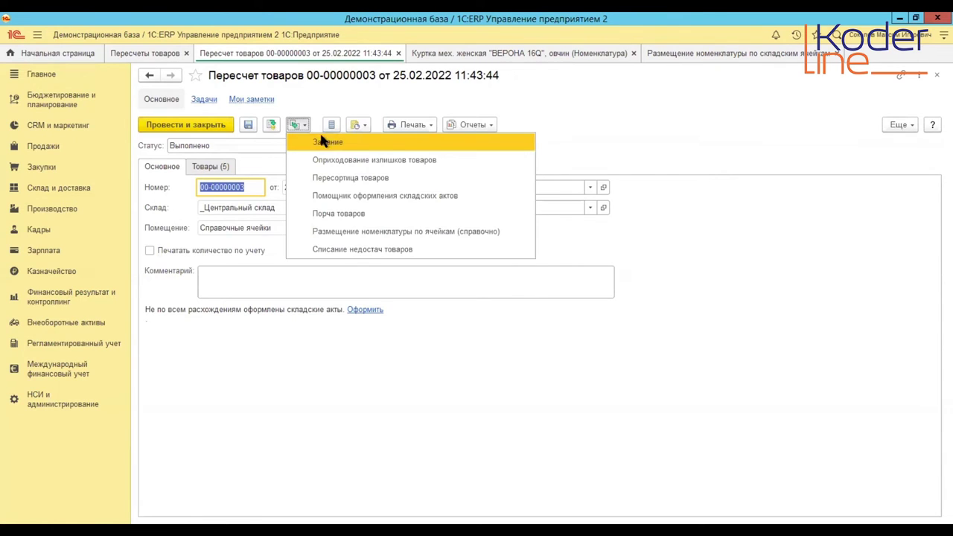
click(340, 197)
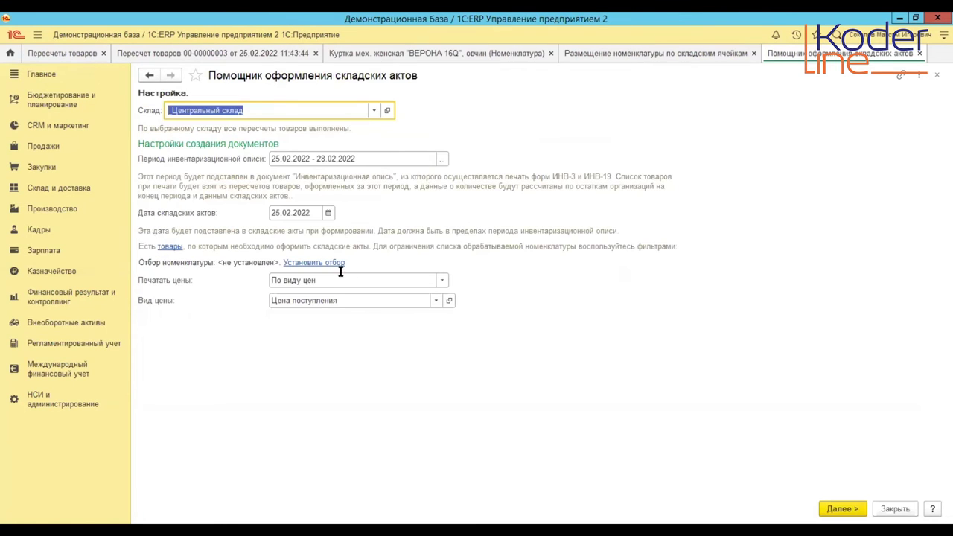
click(843, 508)
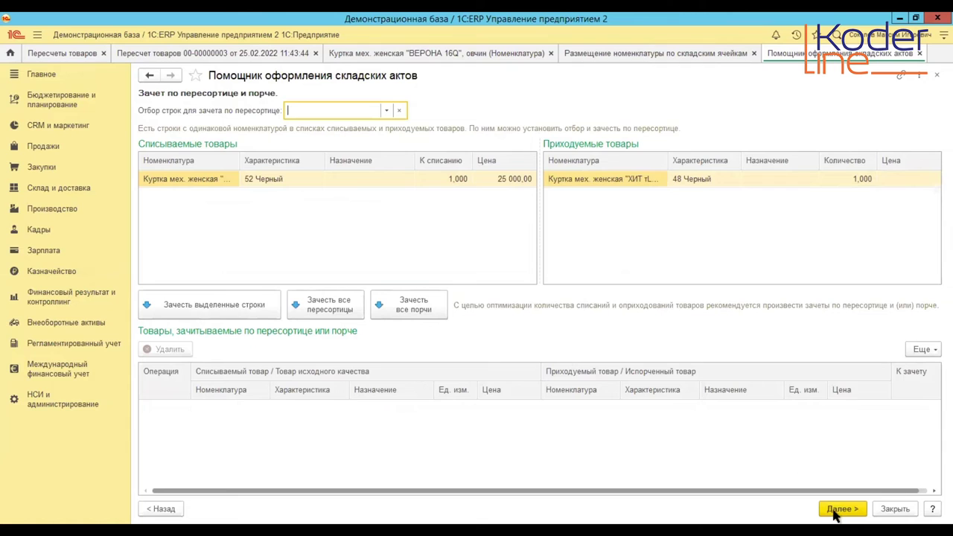
click(251, 314)
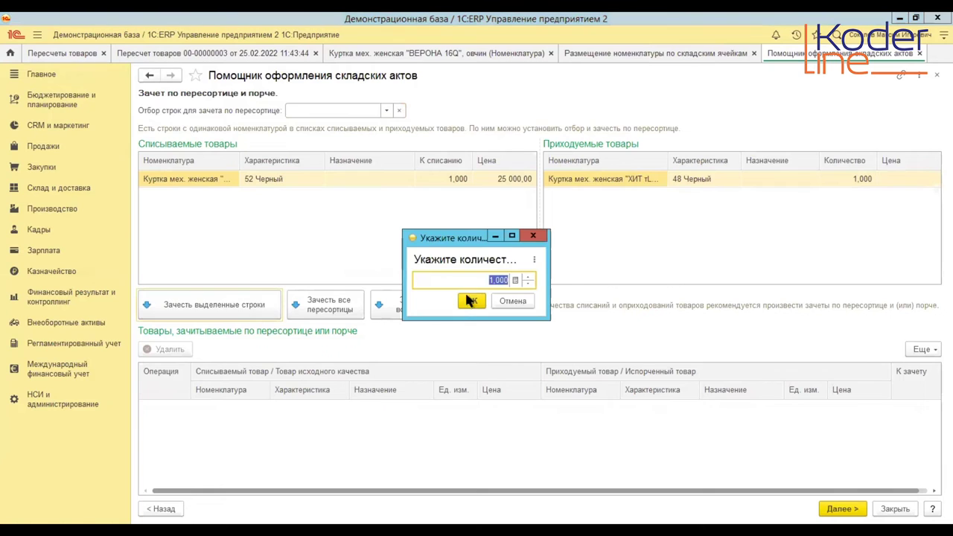
click(465, 304)
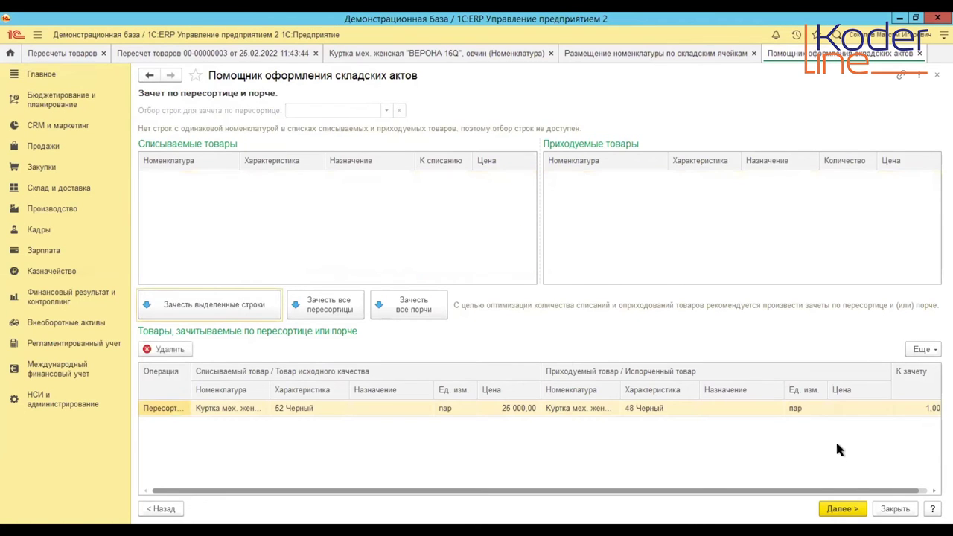
- Proceed to the distribution by organizations and assign the misgraded jacket to Торговый дом "Комплексный"
click(840, 509)
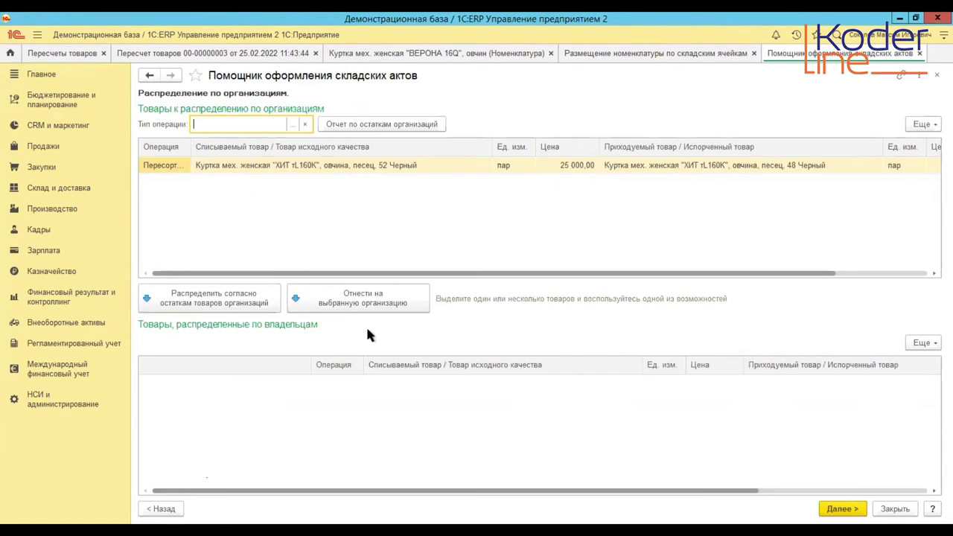
click(332, 295)
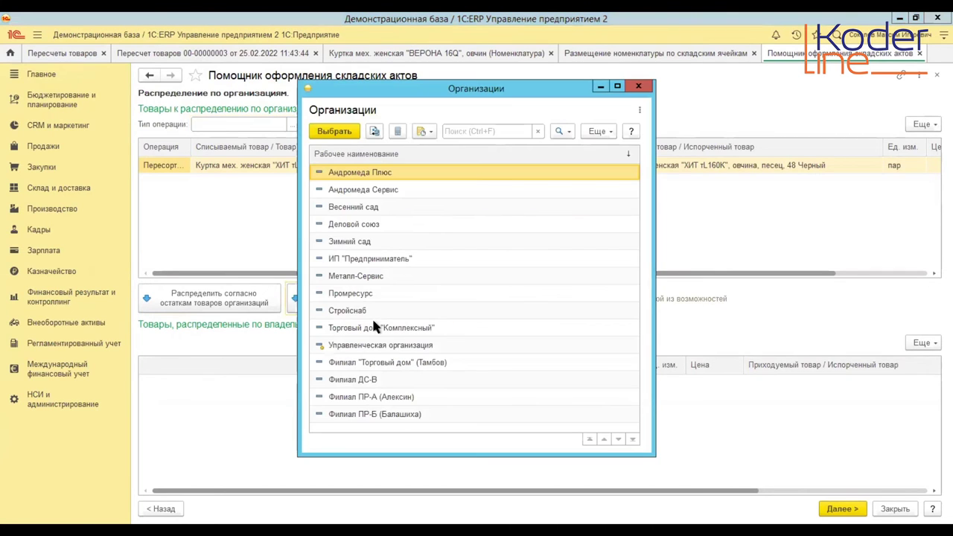
double_click(371, 335)
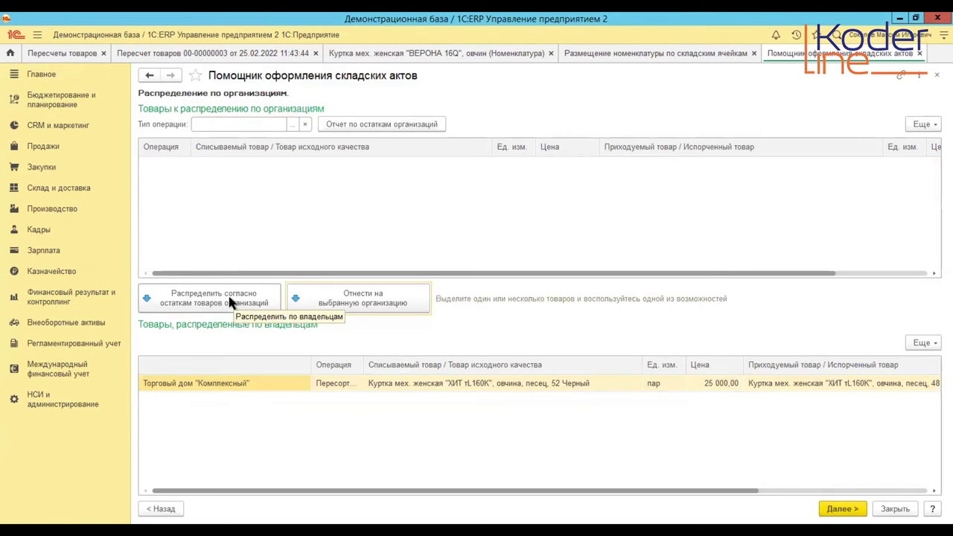
- Generate the warehouse acts, select the Пересортица товаров document to review it, and finish the assistant
click(838, 510)
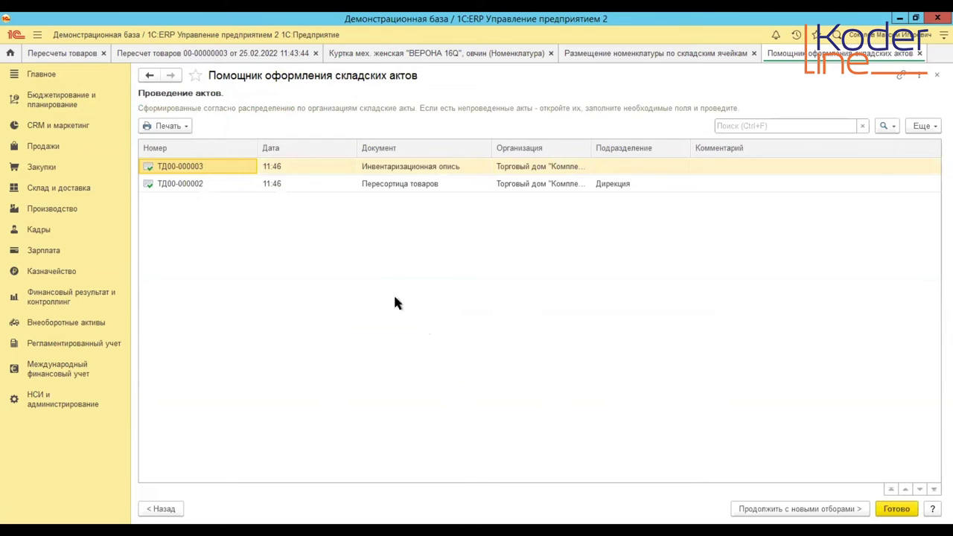
click(436, 184)
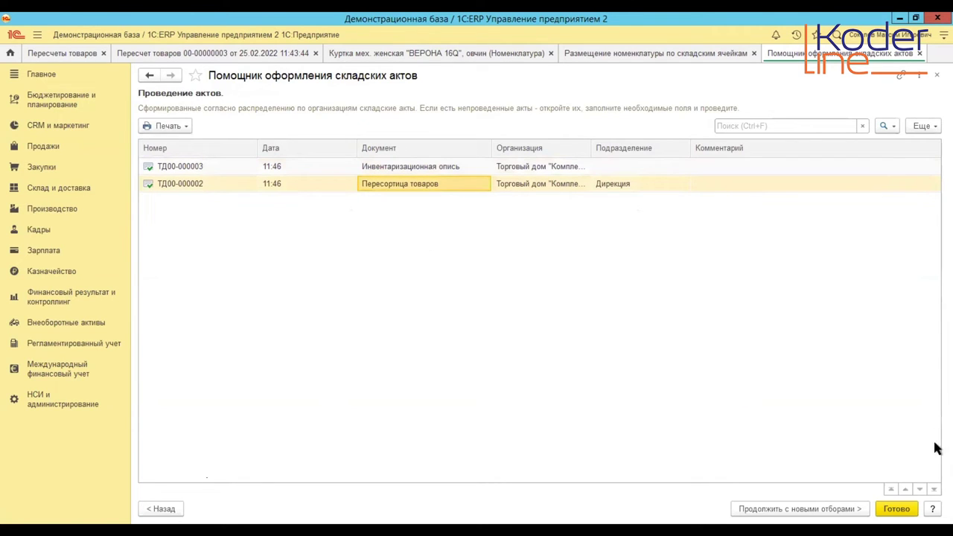
click(898, 510)
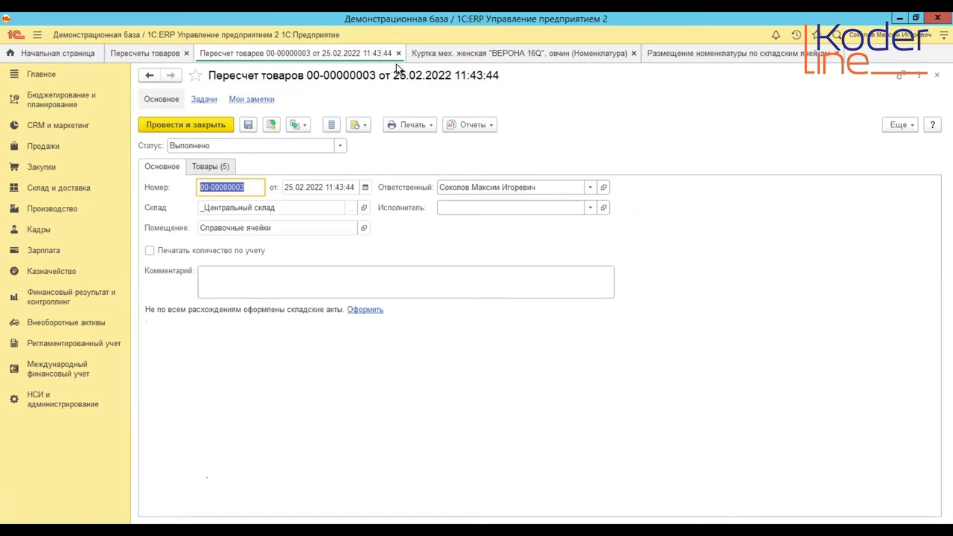
- Open the Складские акты list and filter it by the warehouse Ордерный склад
click(82, 191)
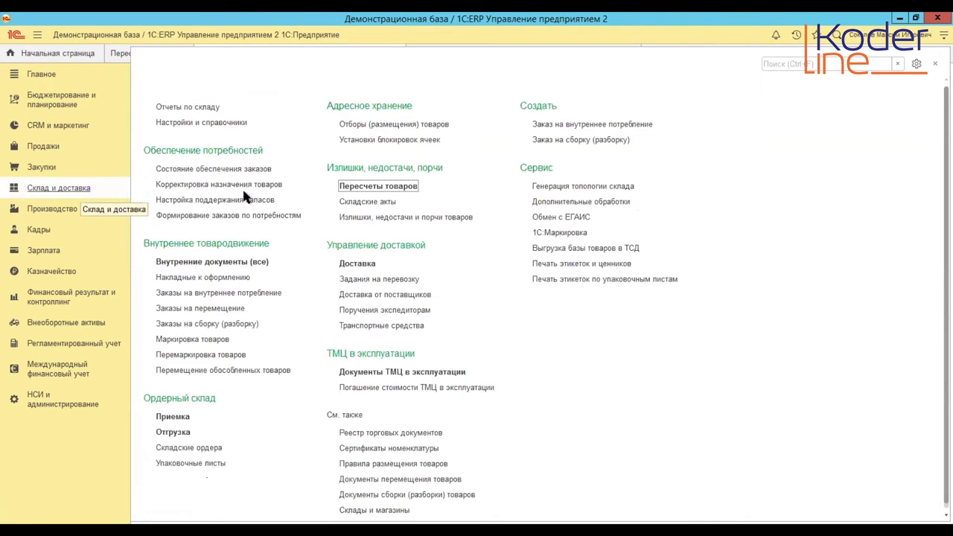
click(363, 202)
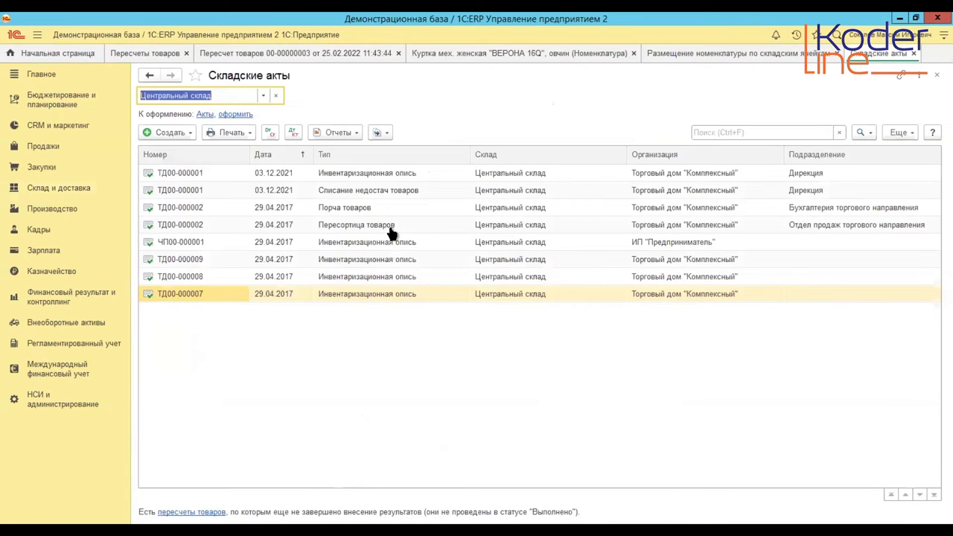
click(262, 95)
click(196, 176)
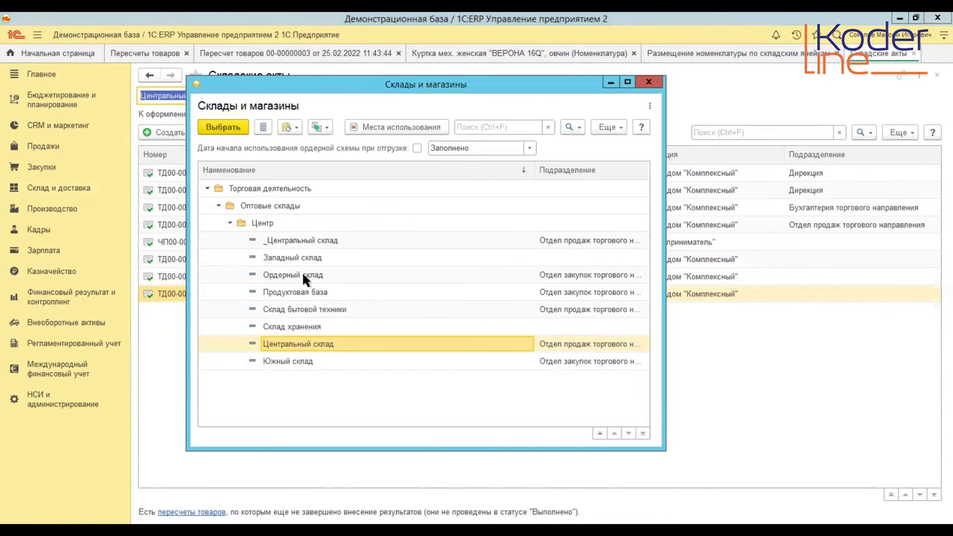
click(302, 274)
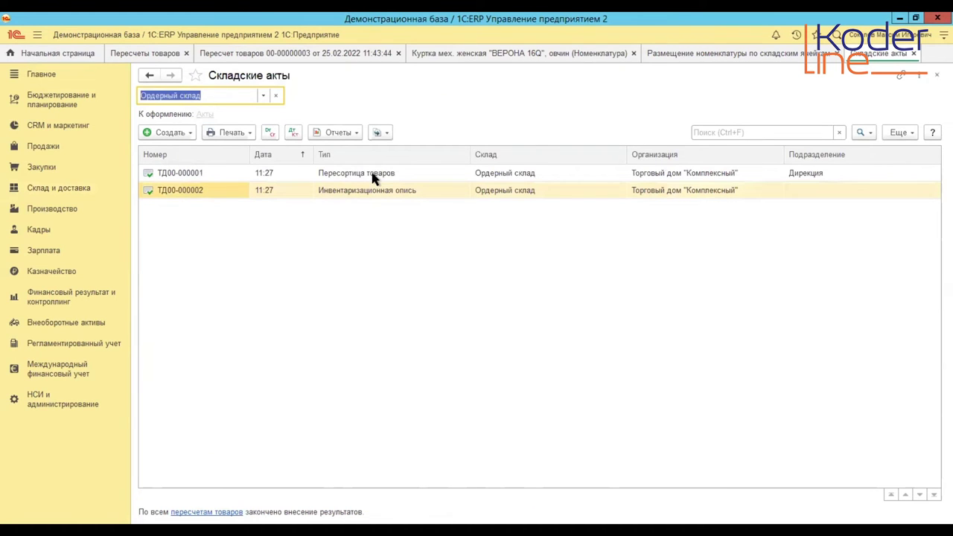
- Filter the warehouse acts by Южный склад and select the Оприходование излишков товаров act
click(264, 95)
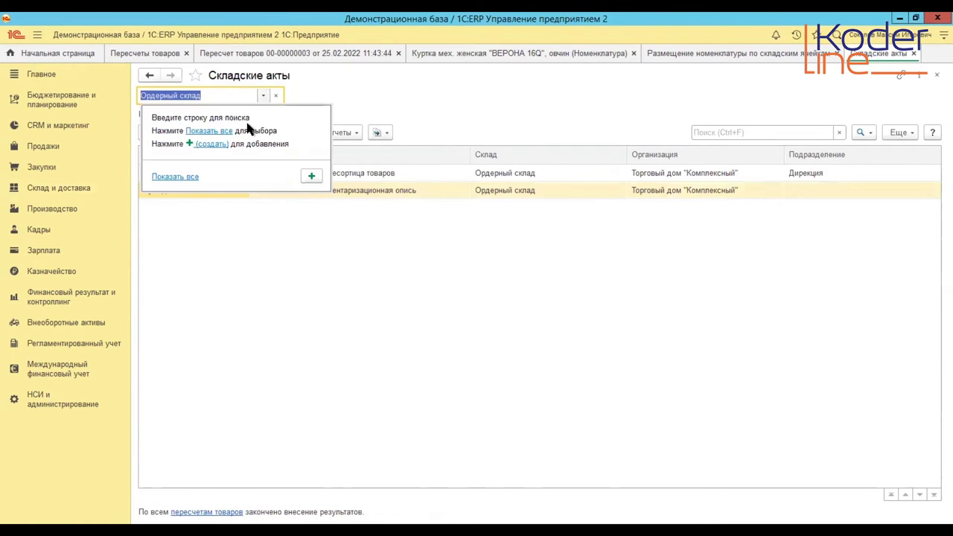
click(190, 175)
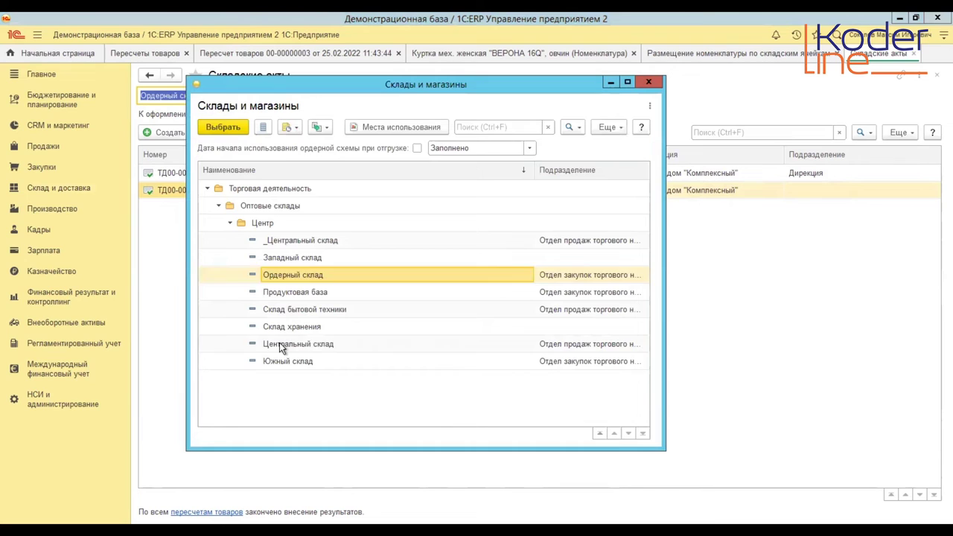
click(281, 343)
double_click(267, 360)
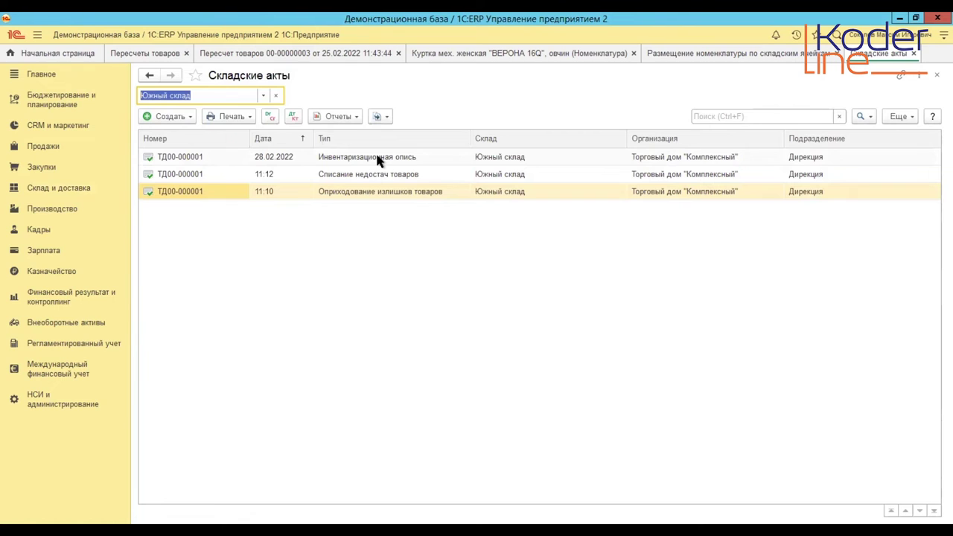
click(374, 192)
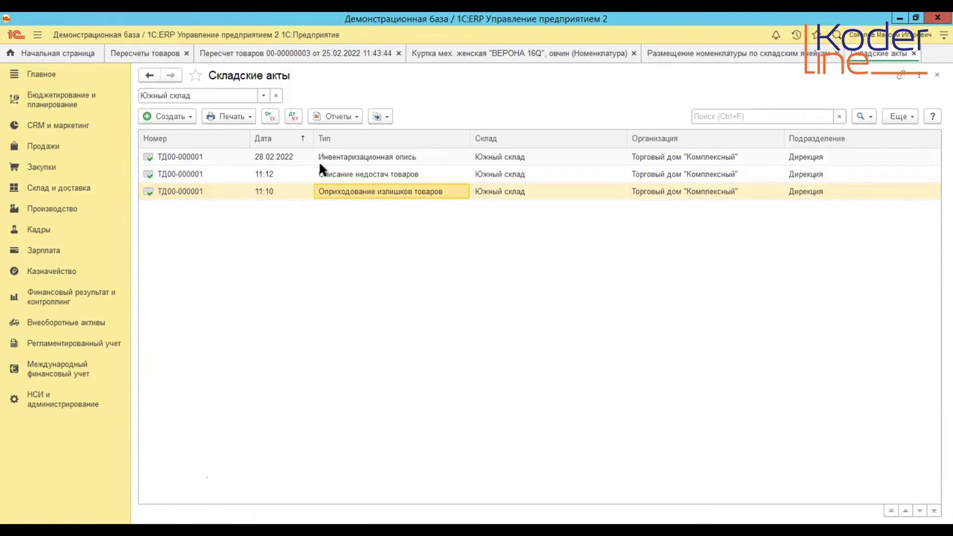
- Filter the warehouse acts by _Центральный склад to review the acts created for the recount
click(265, 95)
click(192, 177)
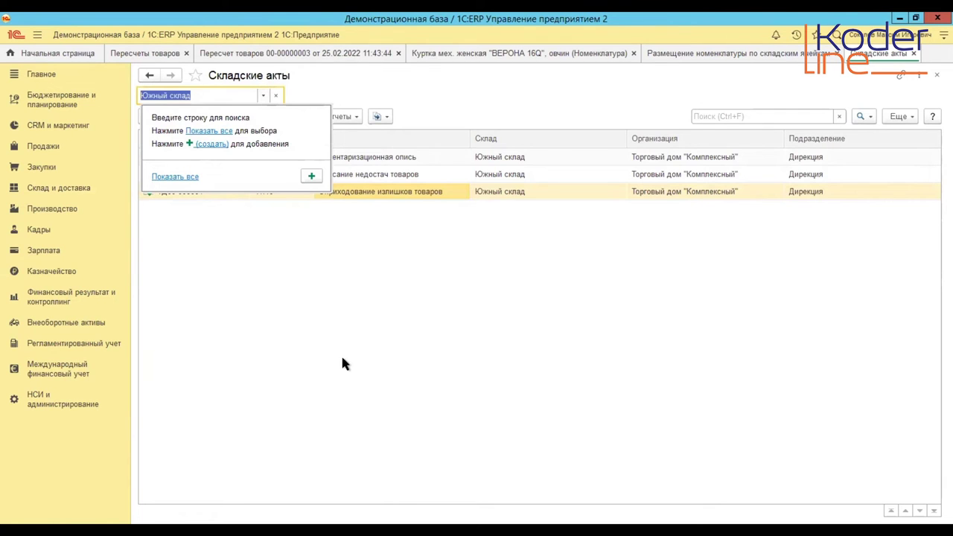
click(298, 242)
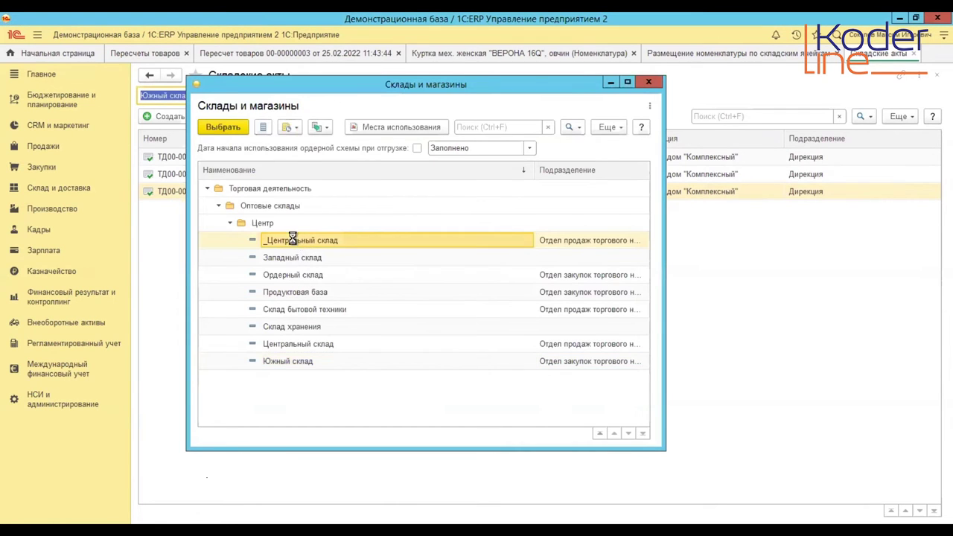
click(203, 126)
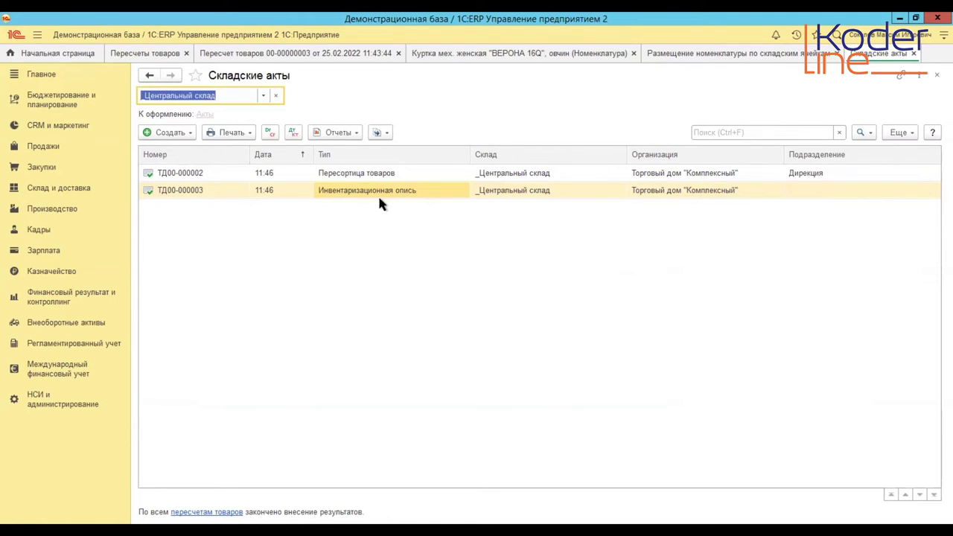
- Open the Ведомость по товарам на складах report from the warehouse reports
click(36, 188)
click(180, 109)
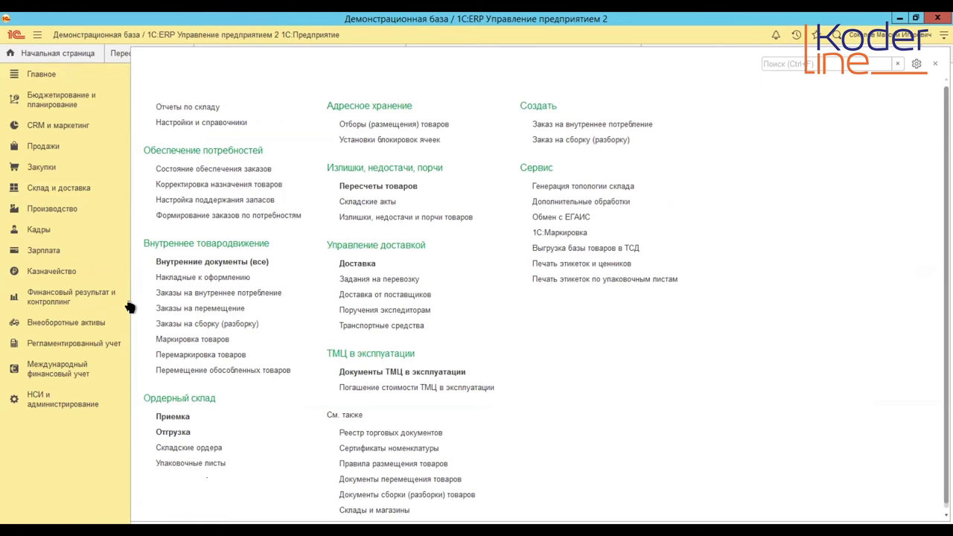
click(240, 132)
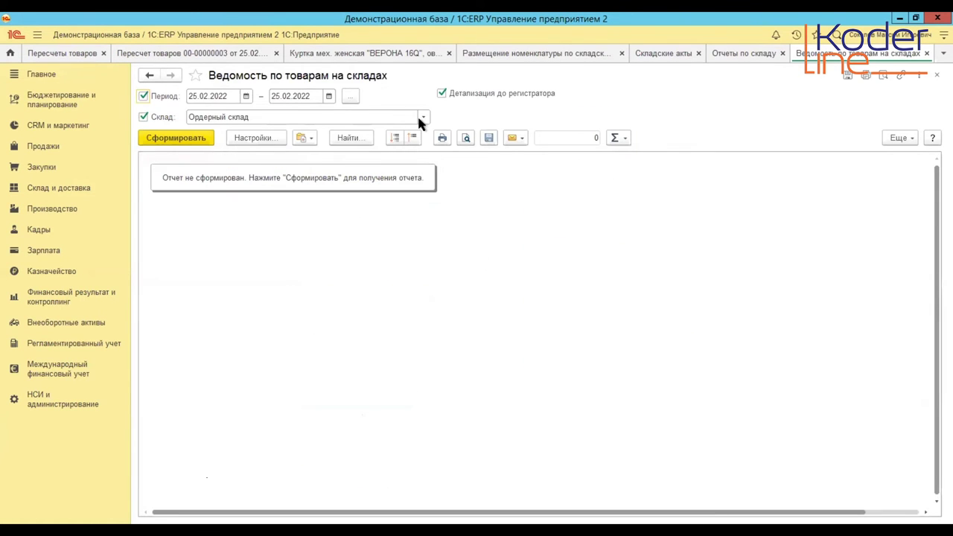
- Generate the warehouse goods statement for _Центральный склад and examine the rows of the Адресный склад and Справочные ячейки rooms
click(419, 117)
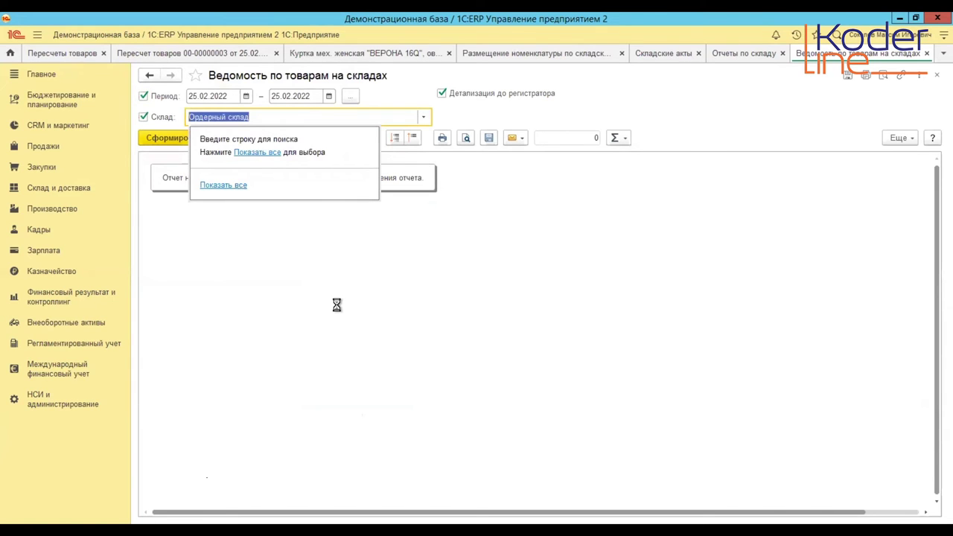
key(F4)
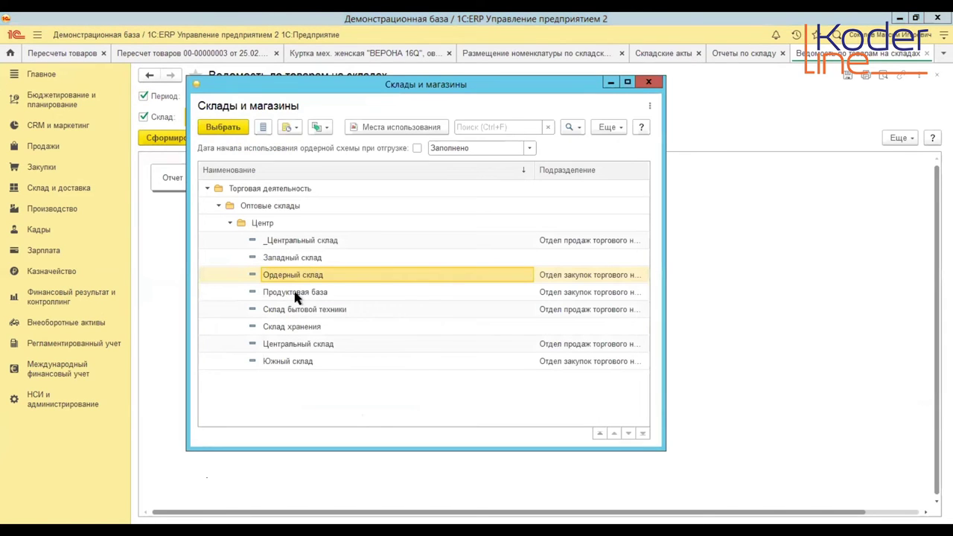
double_click(304, 241)
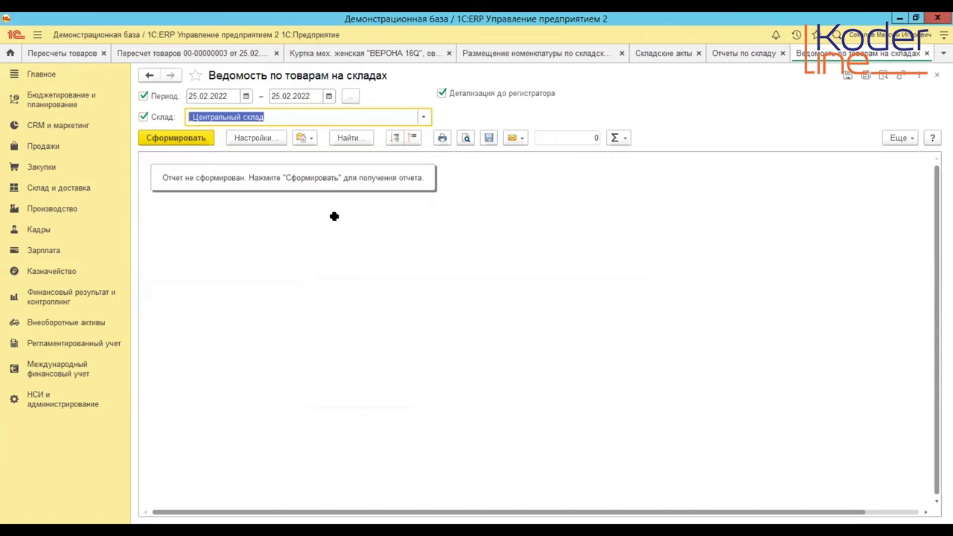
click(187, 143)
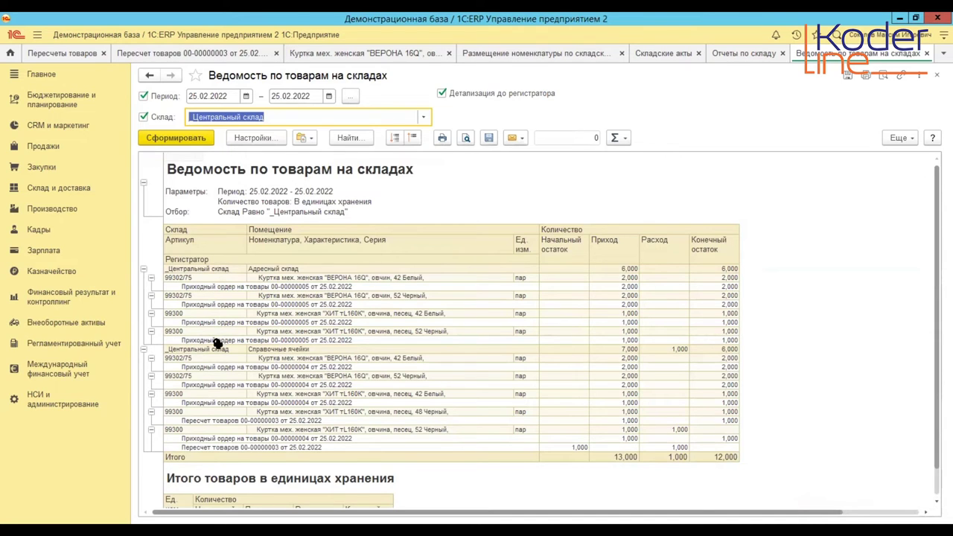
click(287, 269)
drag(679, 310, 695, 340)
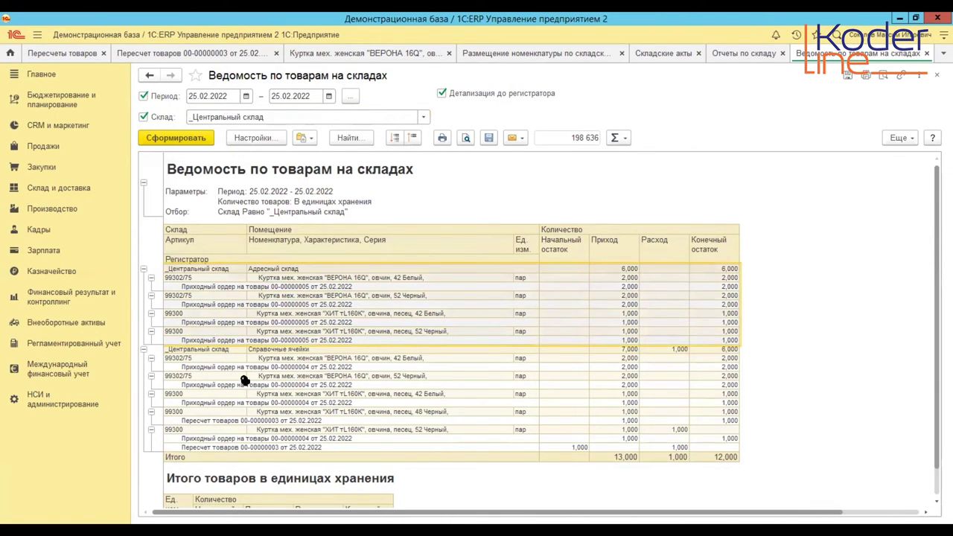
drag(260, 351, 703, 446)
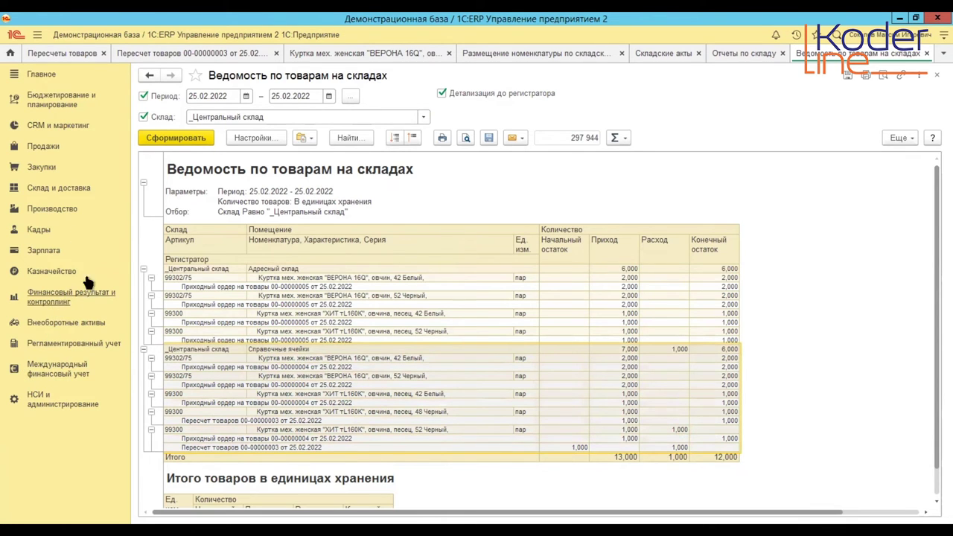
- Open the Ведомость по товарам организаций report from the financial result reports
click(62, 298)
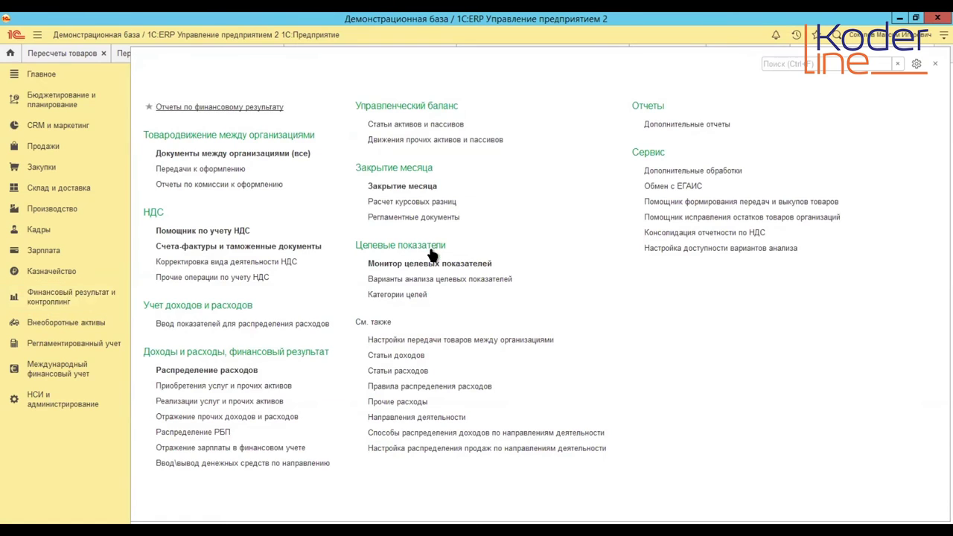
click(213, 107)
click(200, 131)
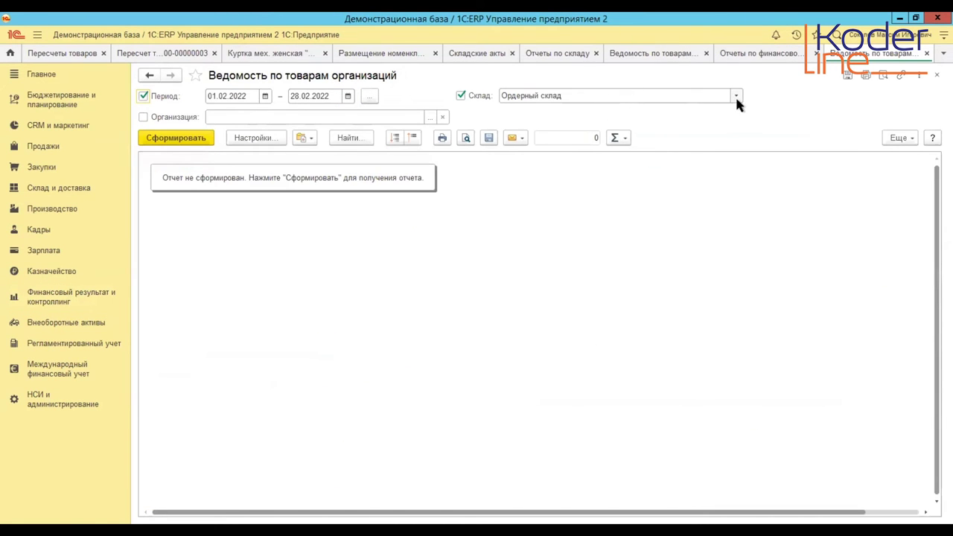
- Set the report's warehouse to _Центральный склад and generate the organizations' goods statement
click(736, 96)
click(551, 168)
click(289, 240)
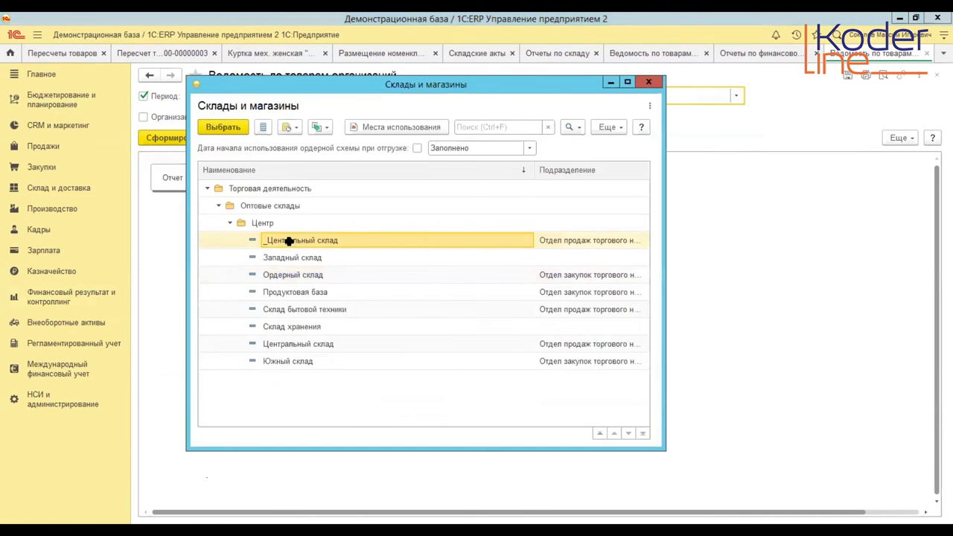
double_click(289, 241)
click(181, 137)
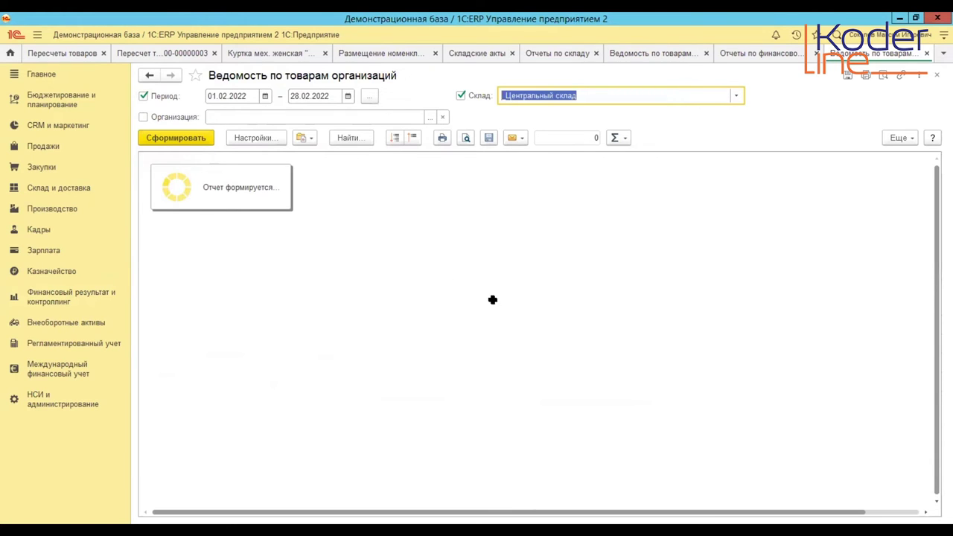
- Examine the report's settings in the extended view, including filters, appearance and structure, and close them without changes
click(275, 137)
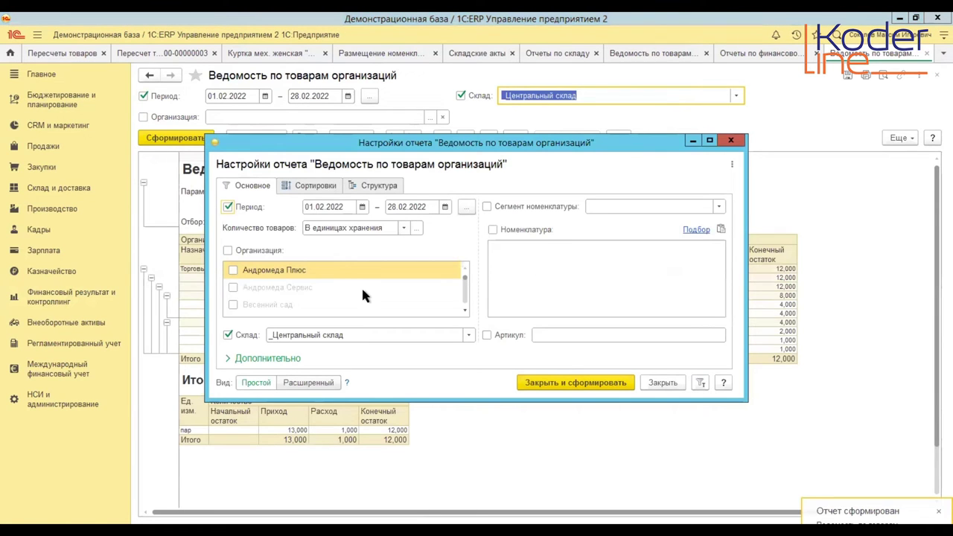
scroll(361, 291, down, 3)
click(307, 382)
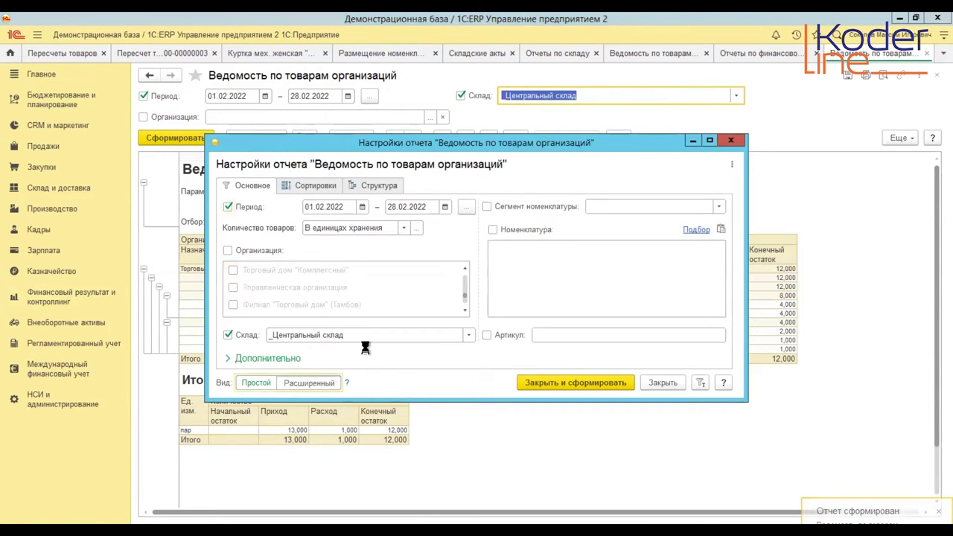
scroll(362, 292, down, 1)
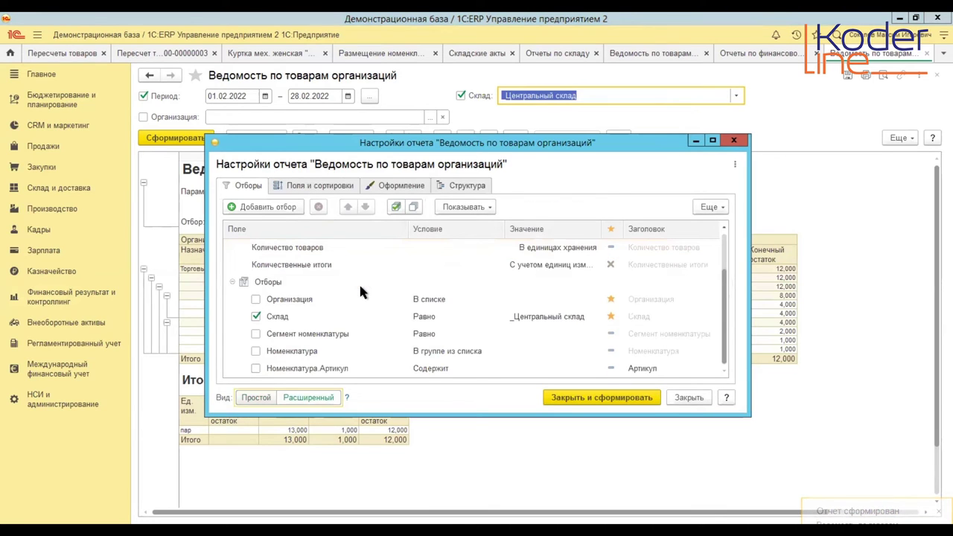
scroll(320, 268, up, 1)
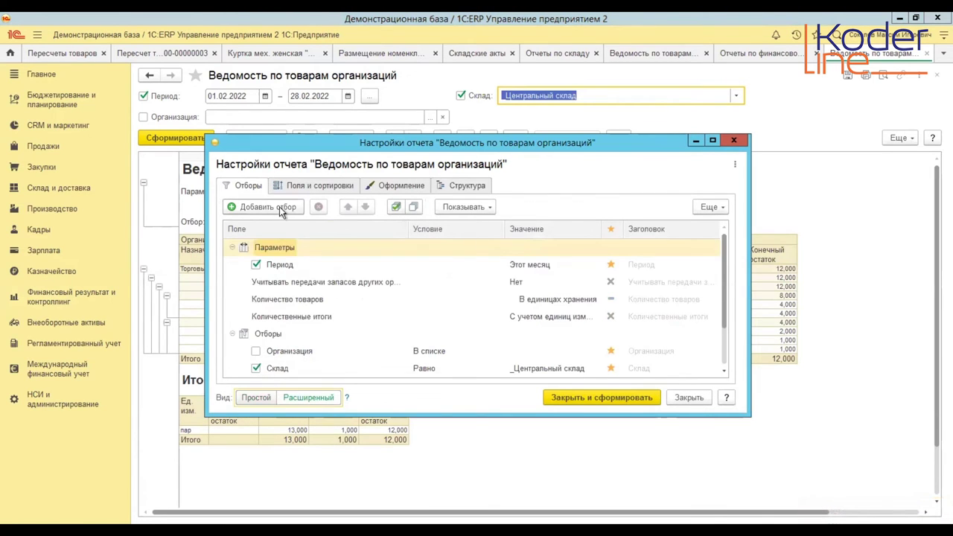
click(409, 187)
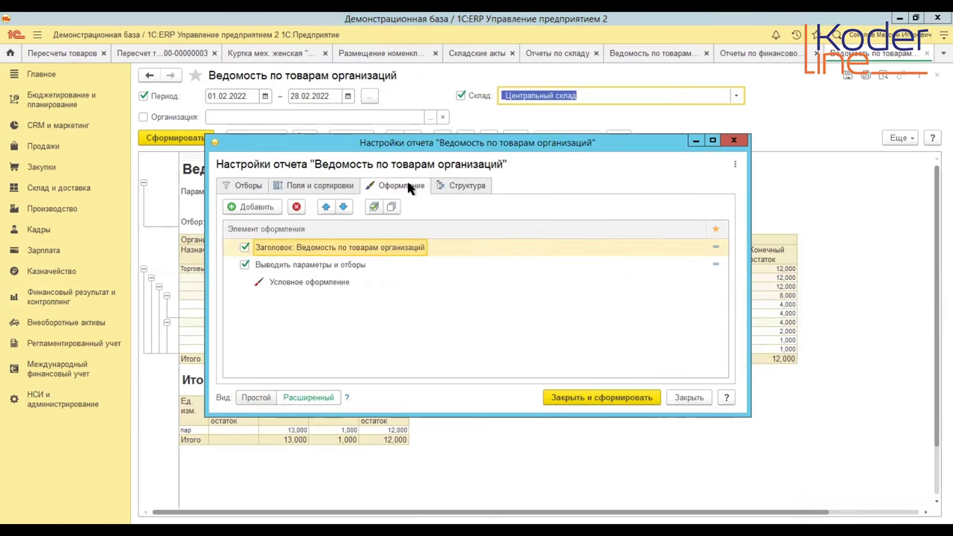
click(463, 189)
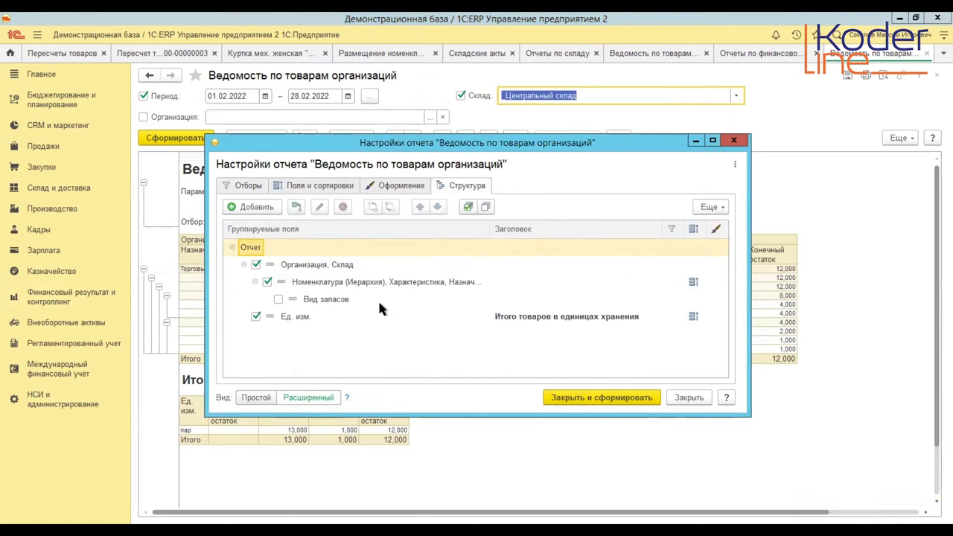
click(690, 397)
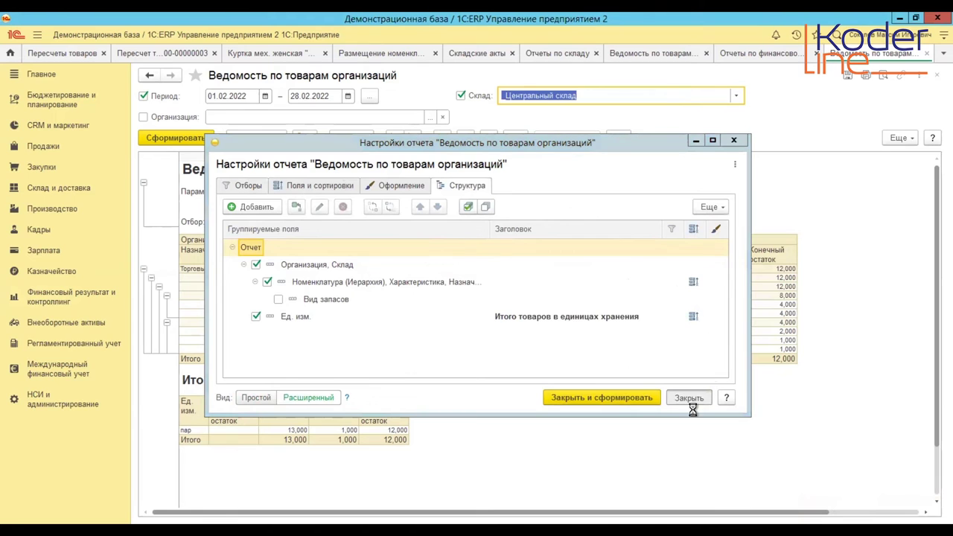
click(736, 142)
click(462, 277)
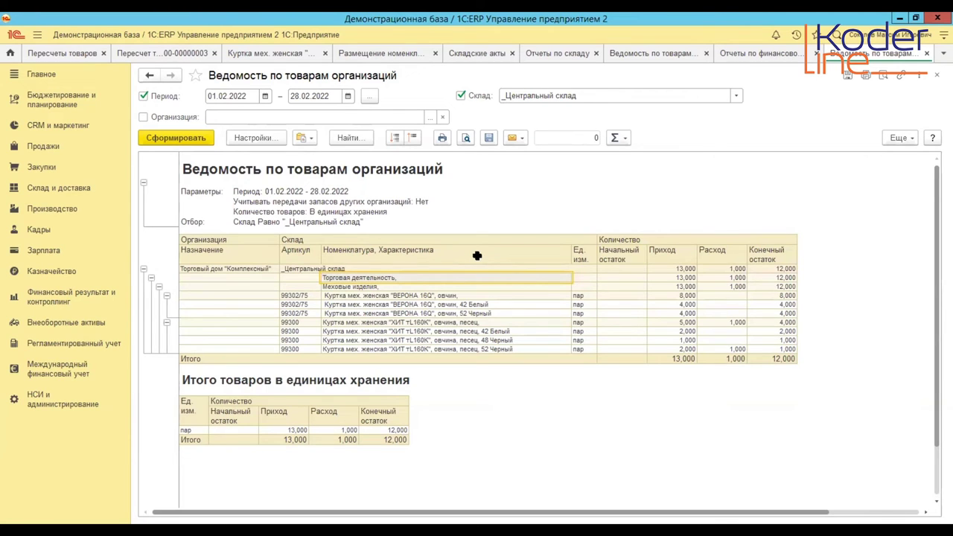
- Compare the warehouse goods statement with the organizations' goods statement, checking the Адресный склад and Справочные ячейки rows
click(671, 60)
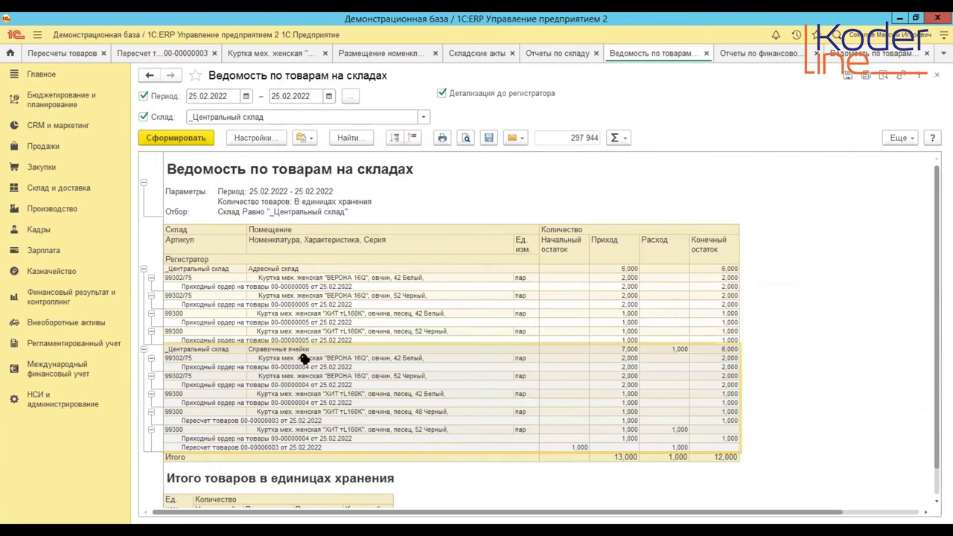
click(277, 270)
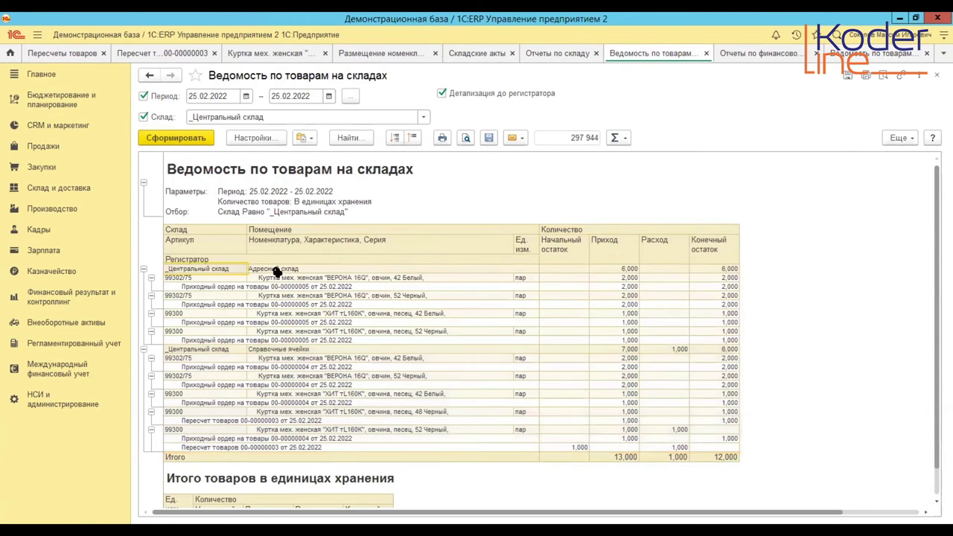
drag(275, 350, 266, 444)
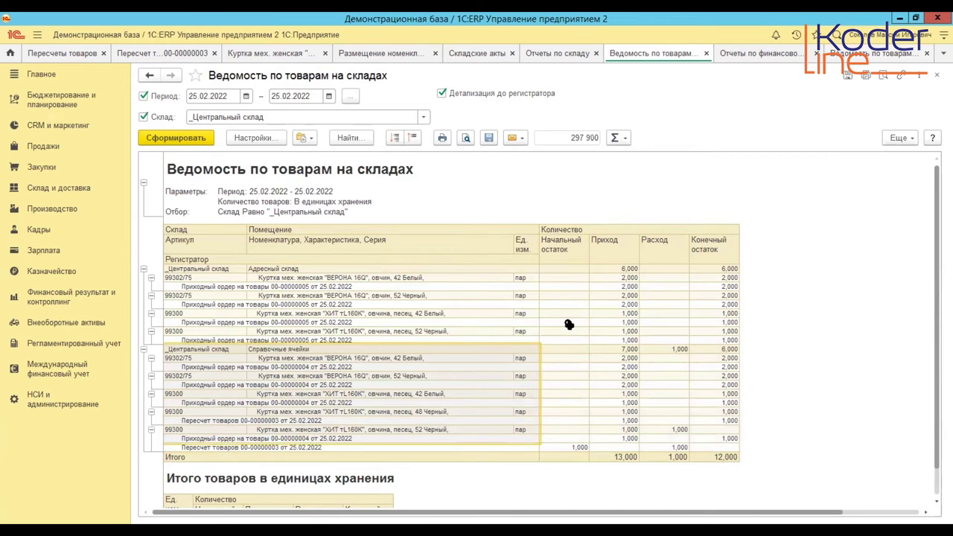
click(863, 56)
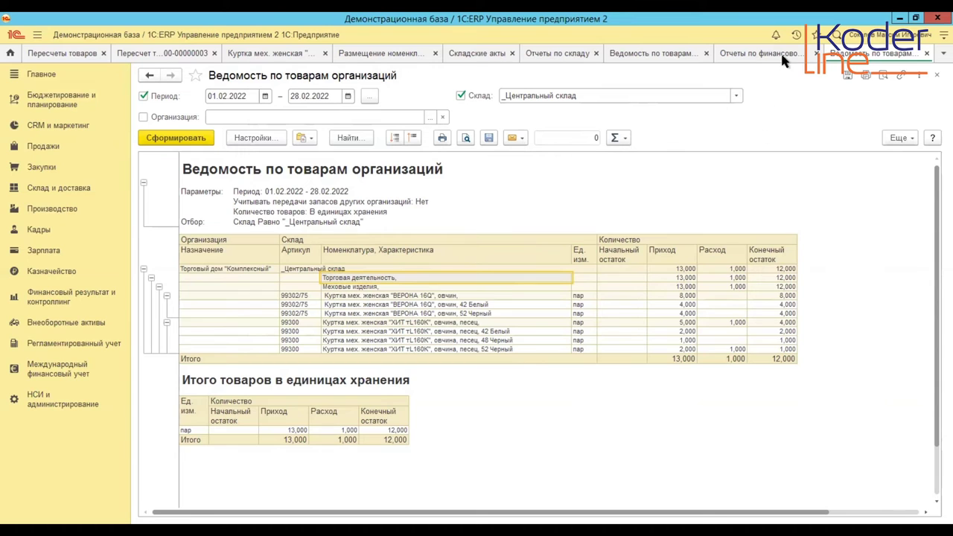
click(689, 55)
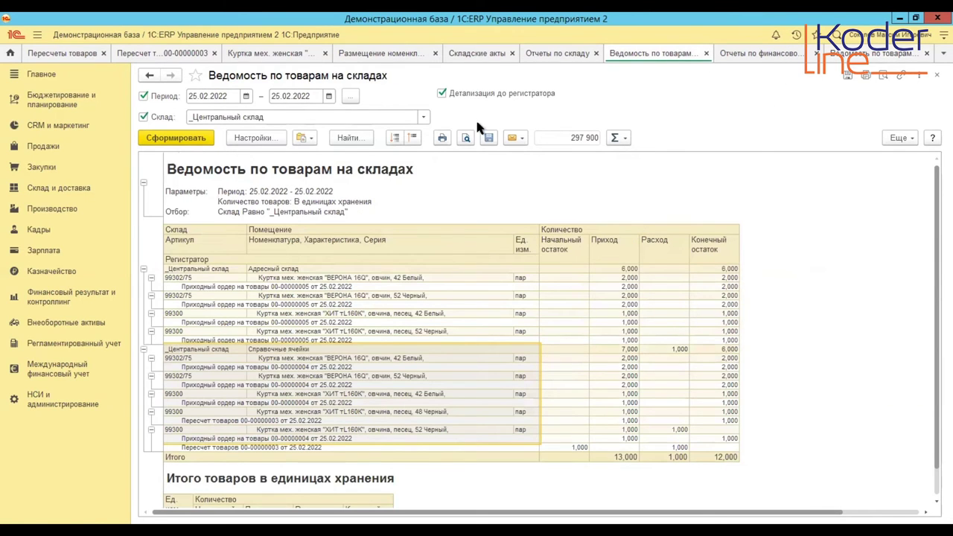
- Filter the Пересчеты товаров list by the room Адресный склад and check that room's cell usage setting in its card
click(191, 56)
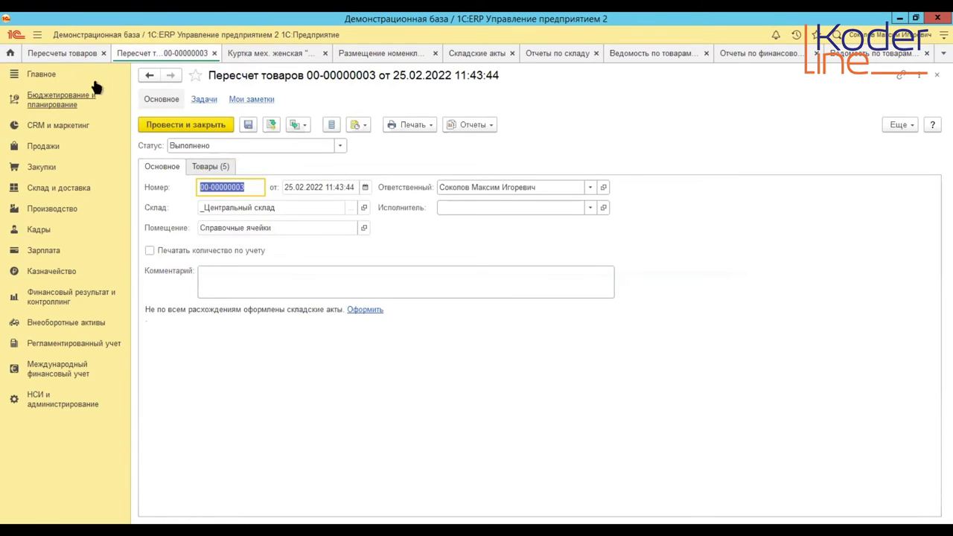
click(70, 56)
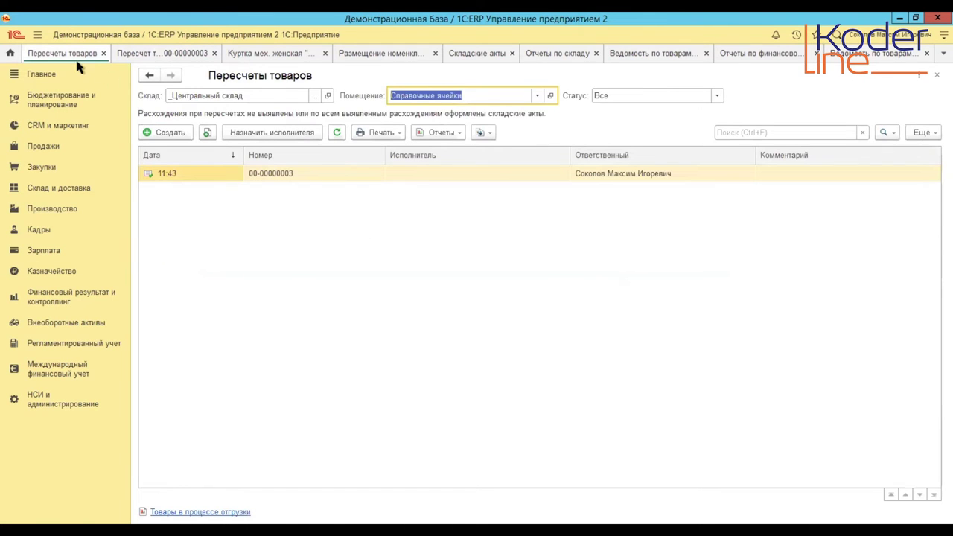
click(537, 97)
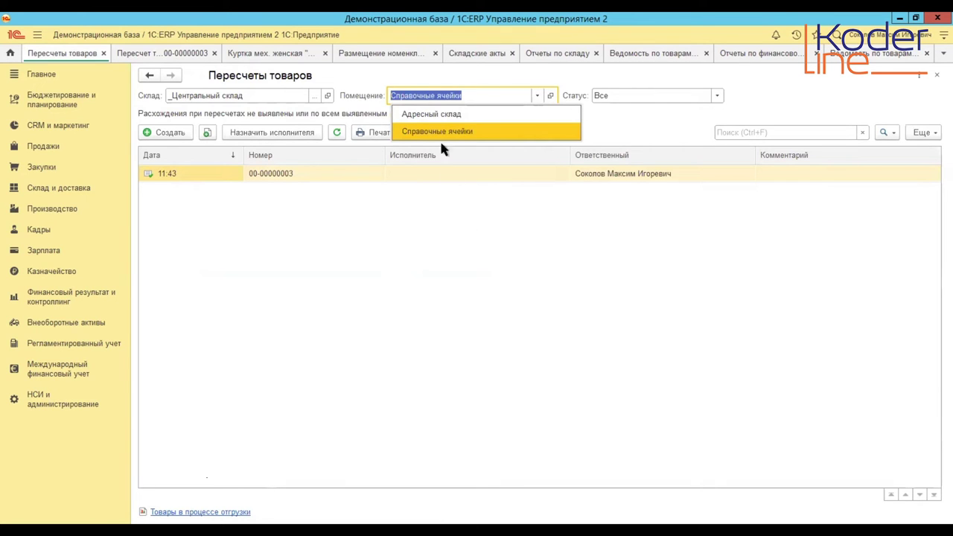
click(437, 119)
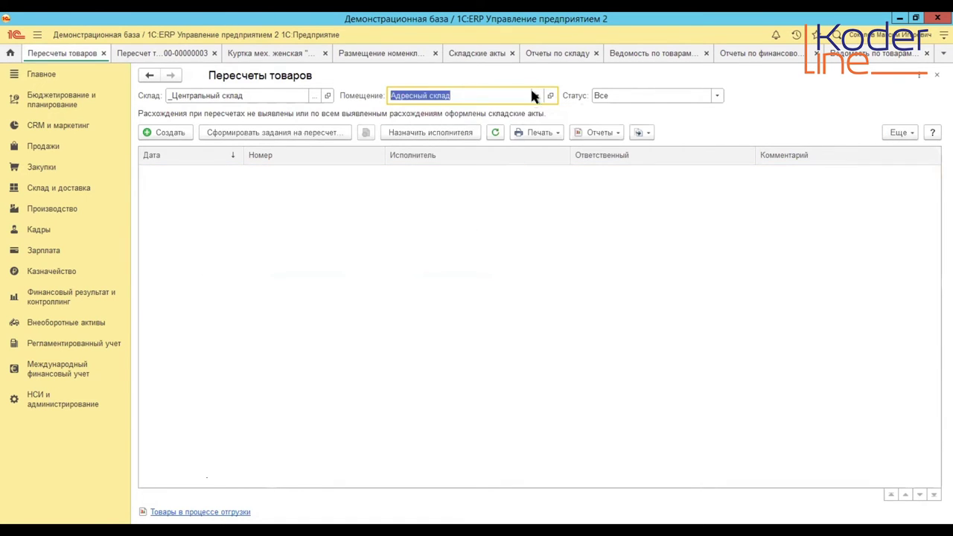
click(551, 96)
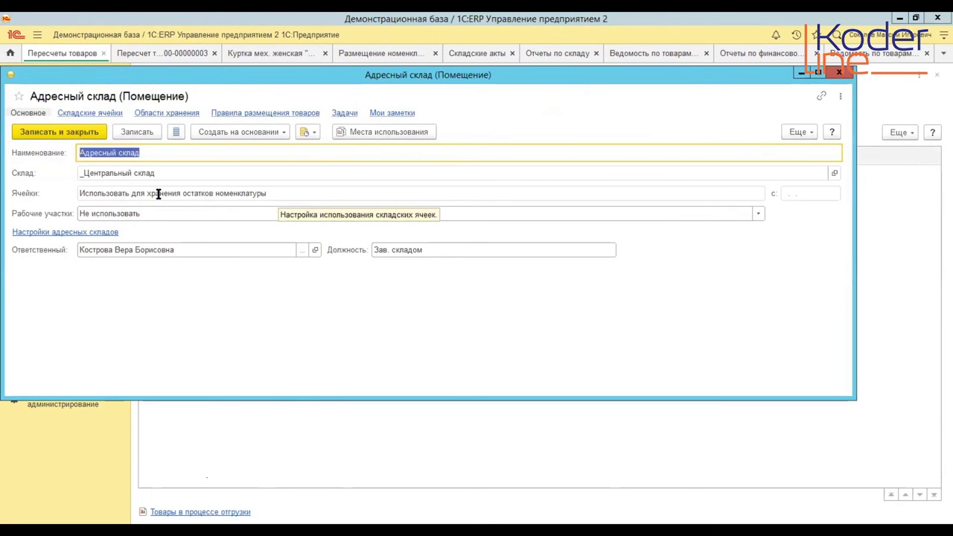
click(844, 76)
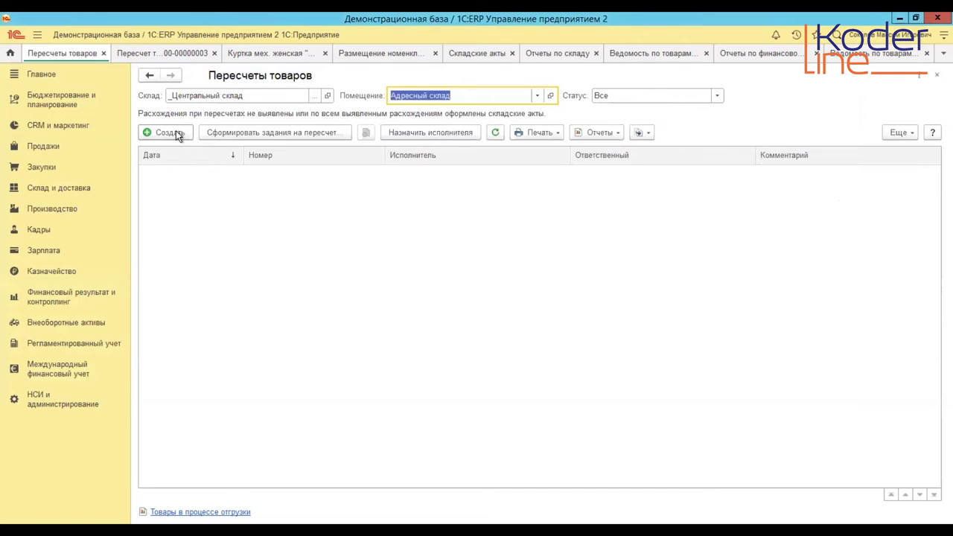
- Create a new goods recount for the Адресный склад room and select its performer
click(176, 132)
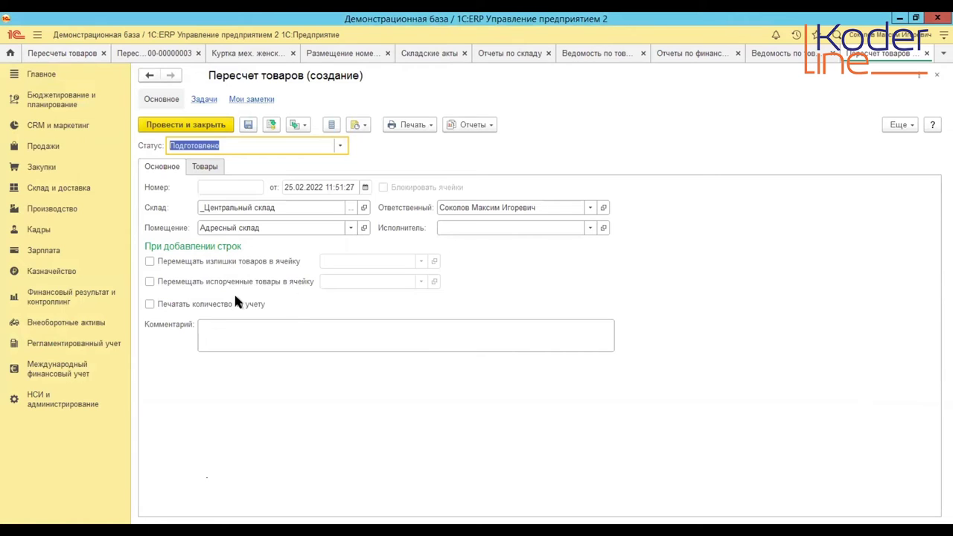
click(521, 232)
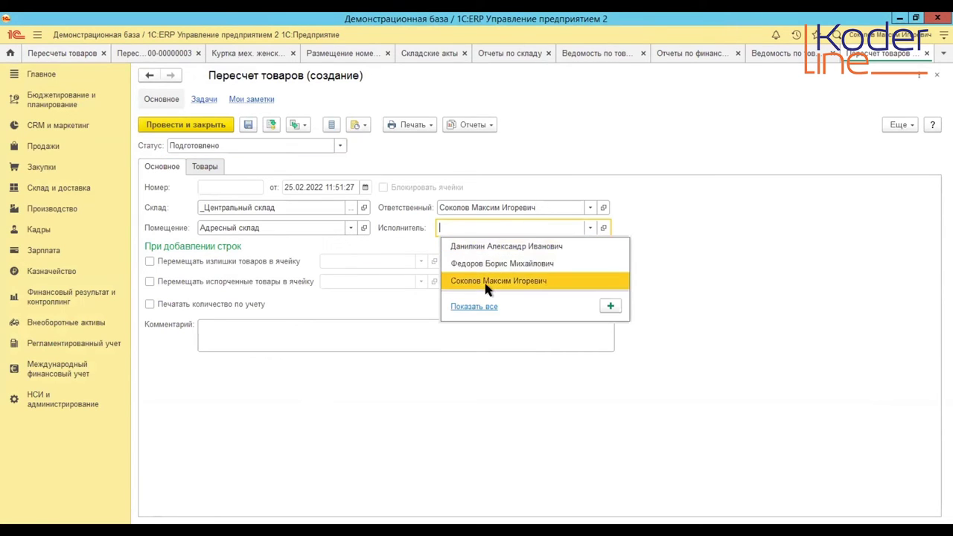
key(Escape)
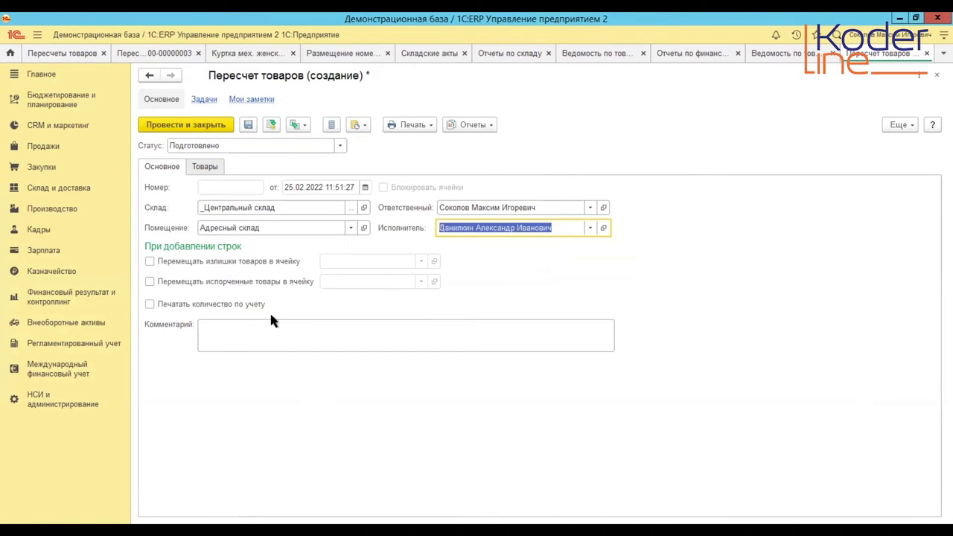
- Try the new recount's options for moving surplus goods and spoiled goods to a cell
click(264, 264)
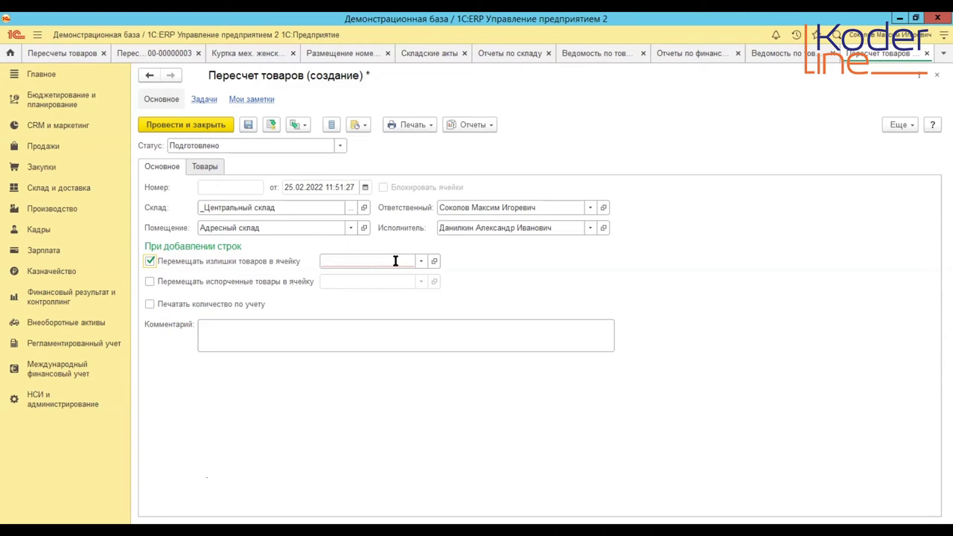
click(199, 260)
click(212, 283)
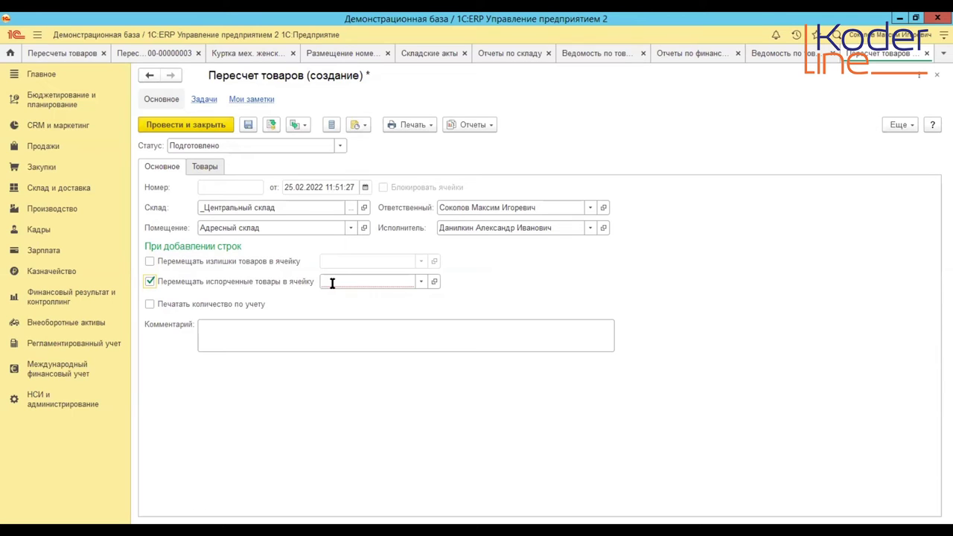
click(151, 282)
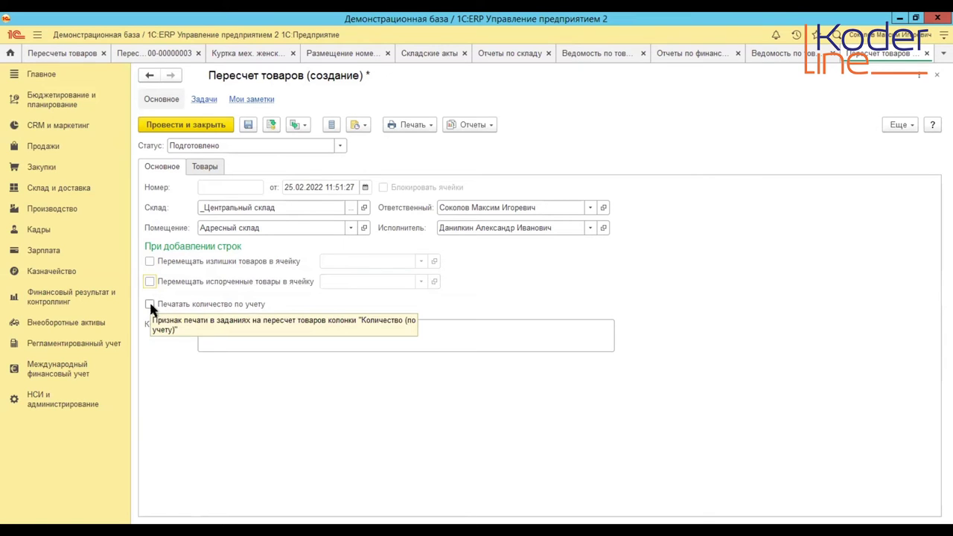
- Set the new recount's goods filter to the condition Ячейка Равно В-1-1-1
click(203, 167)
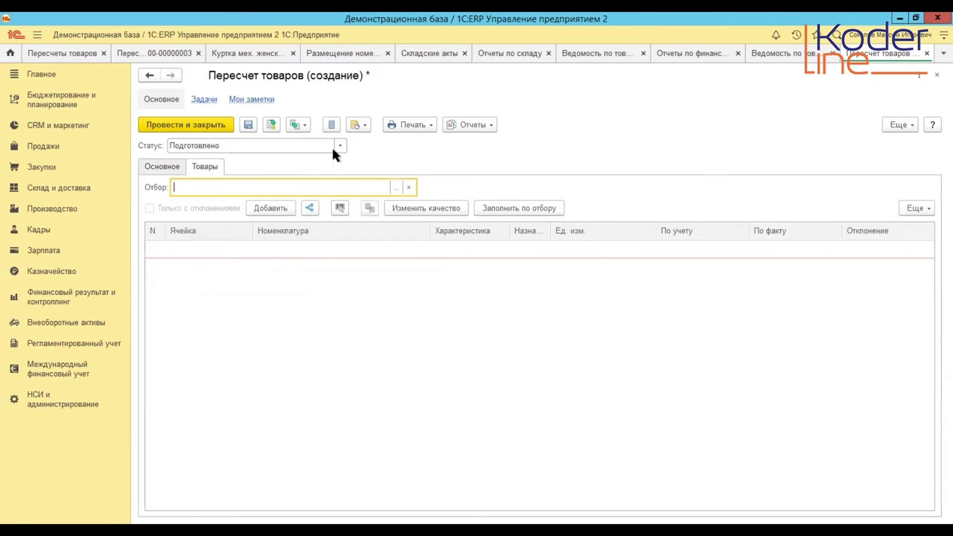
click(393, 188)
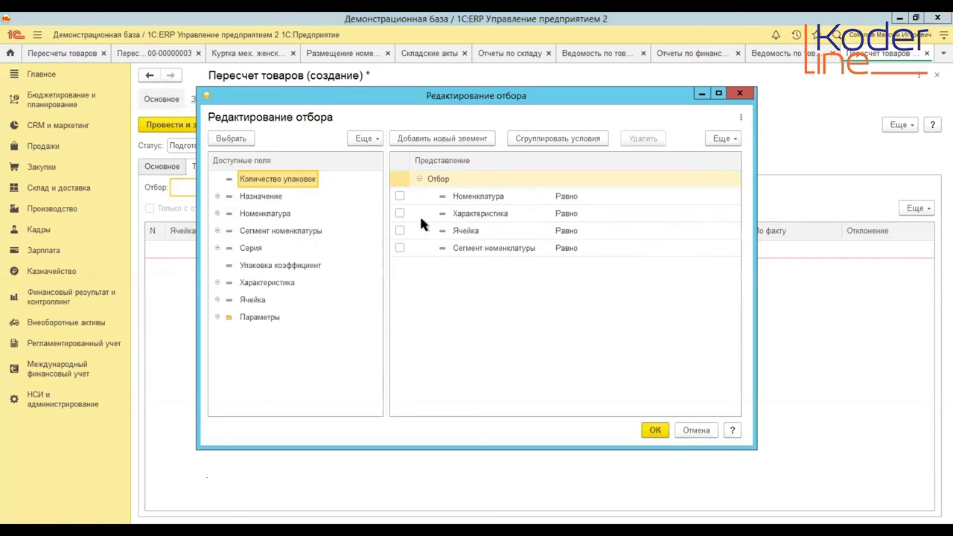
click(250, 301)
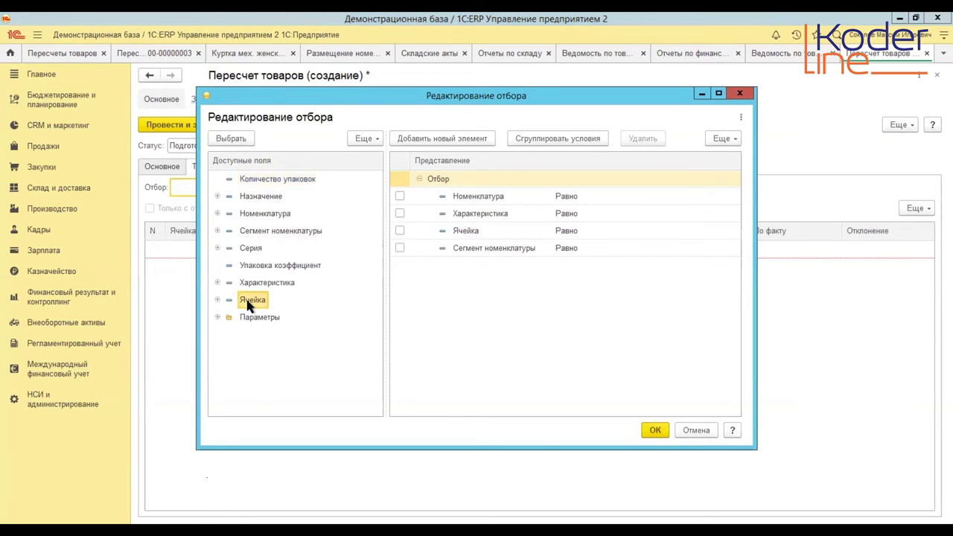
click(471, 235)
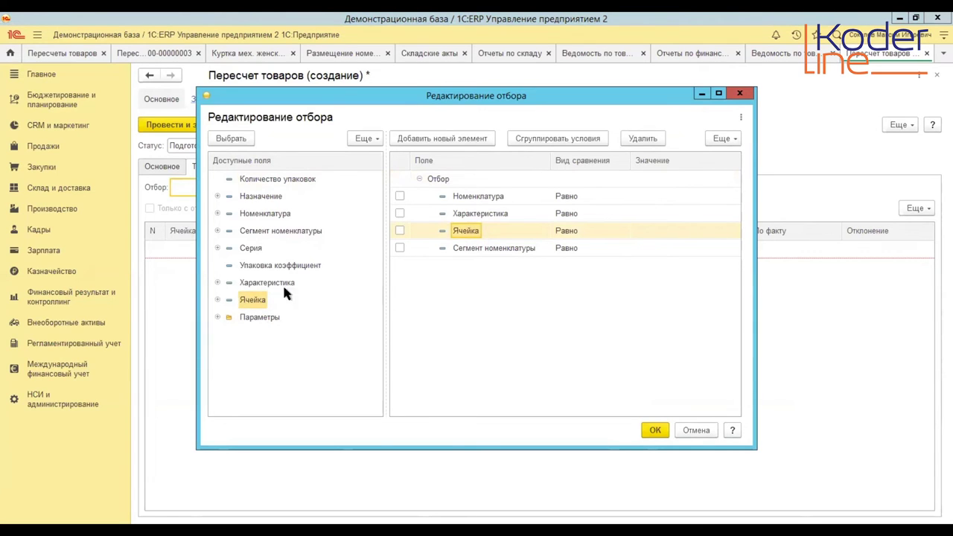
click(646, 231)
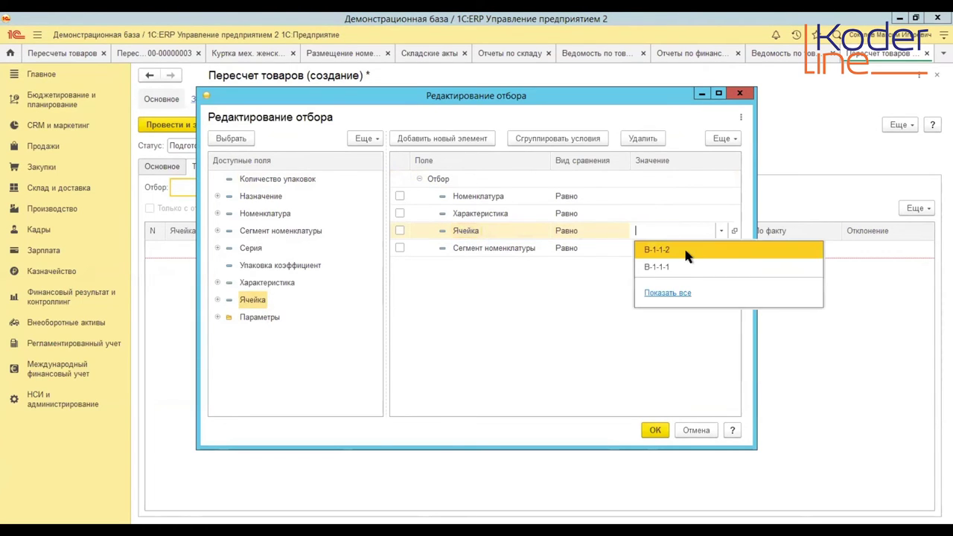
click(686, 267)
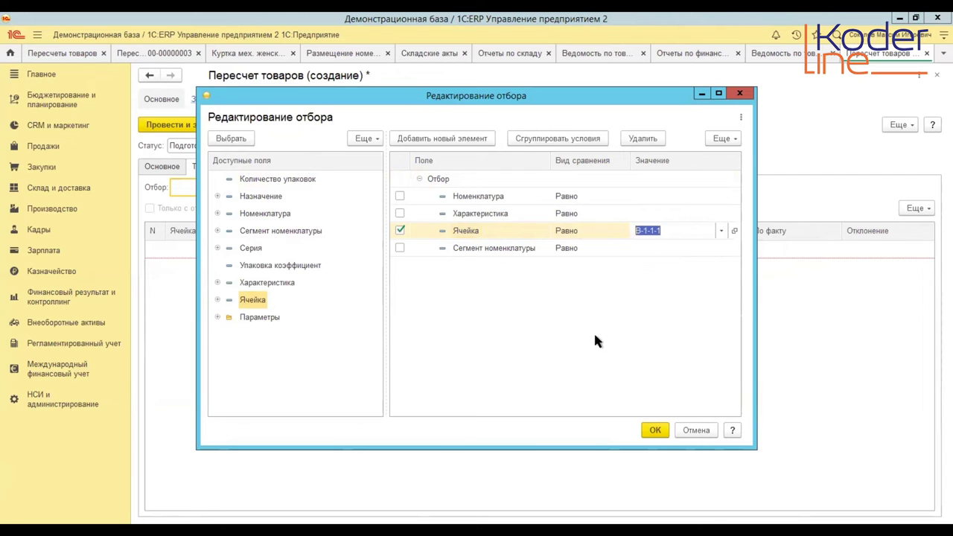
- Look through the Ячейка attributes available for filtering and apply the cell filter to fill the recount's goods list
click(218, 299)
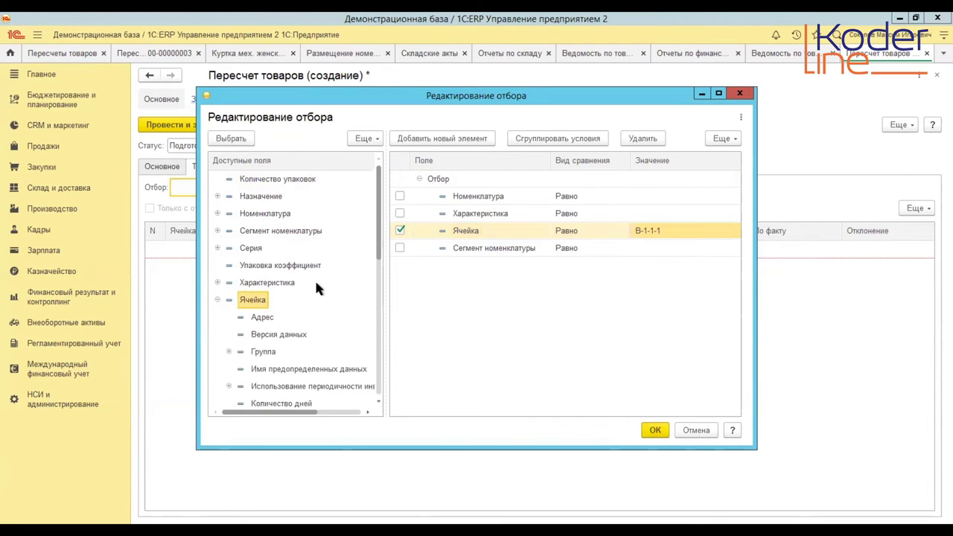
scroll(324, 279, down, 3)
scroll(325, 278, down, 2)
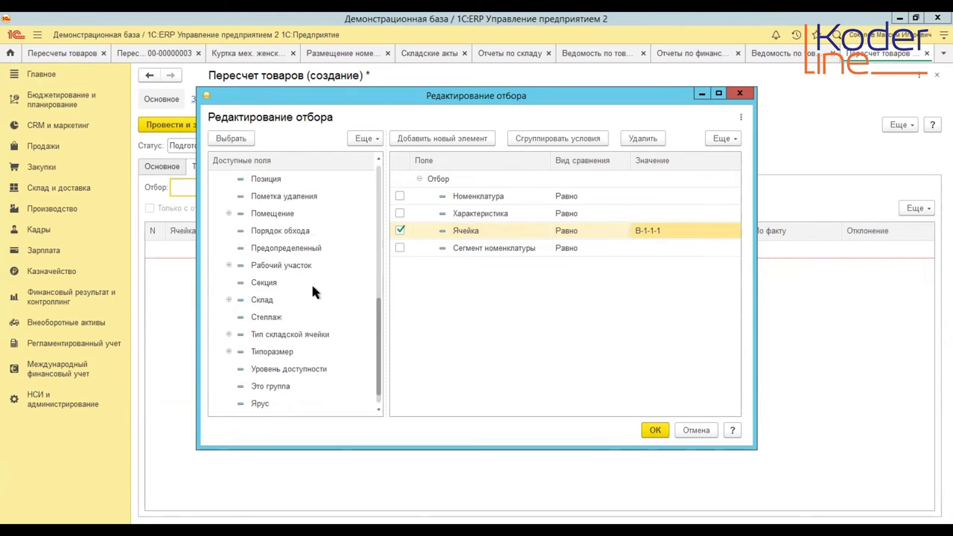
scroll(312, 287, up, 1)
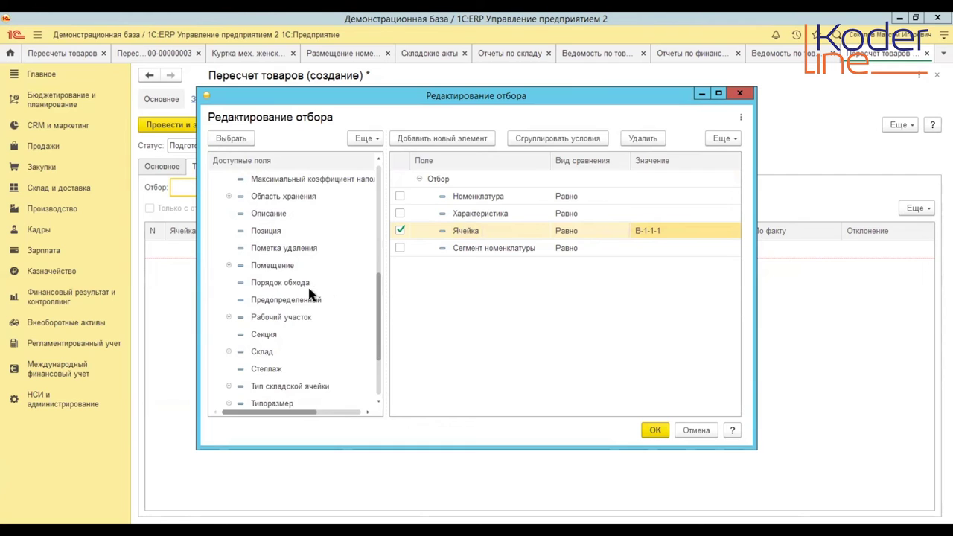
scroll(312, 295, up, 2)
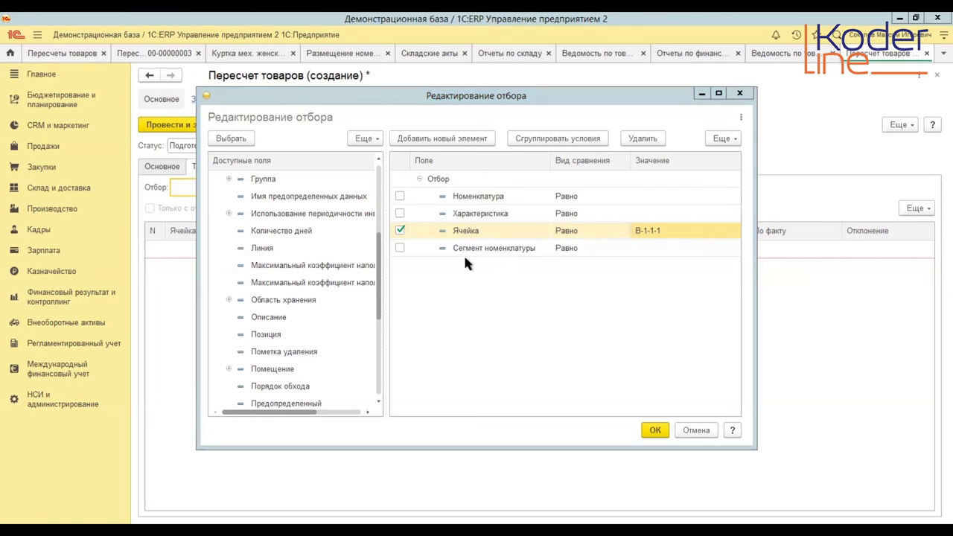
click(466, 324)
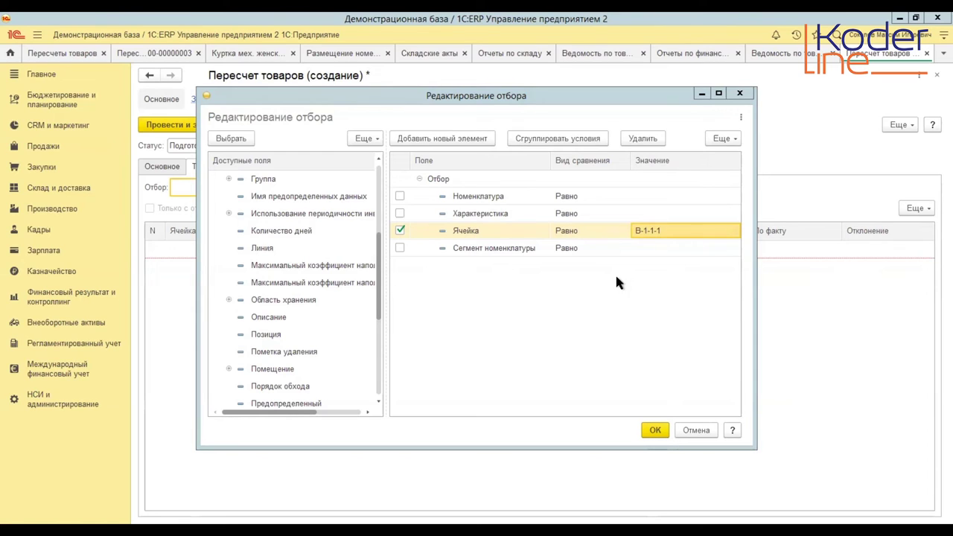
click(654, 433)
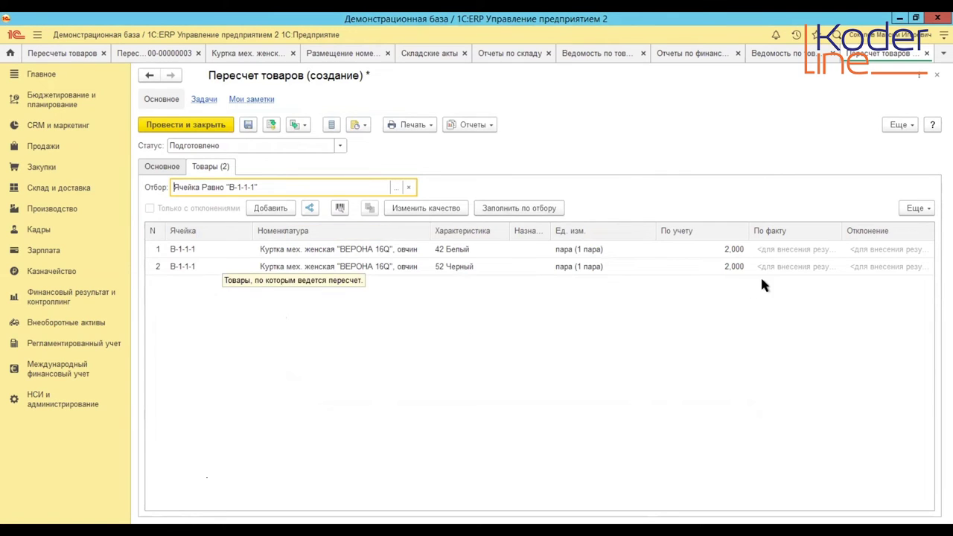
- Post the new recount, then set its status to В работе and post it again
click(213, 128)
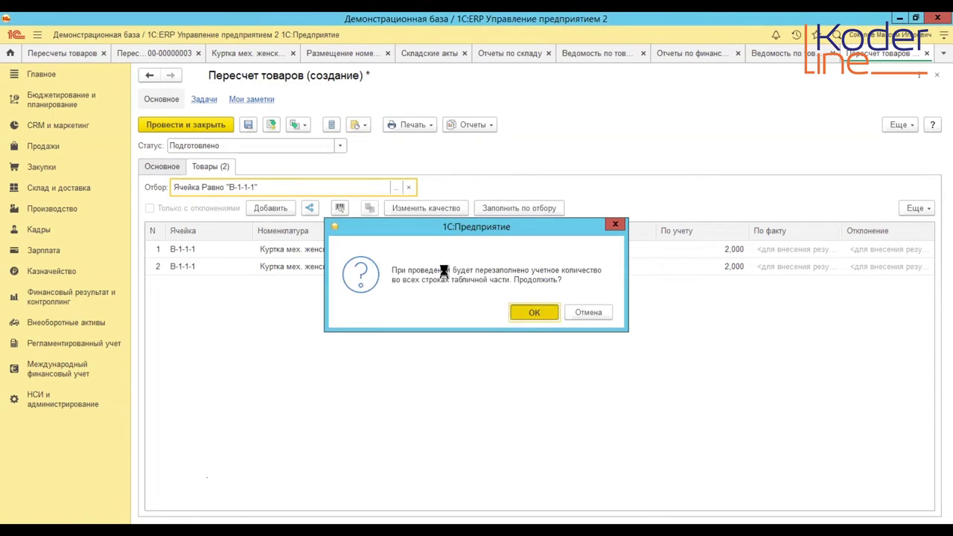
key(Return)
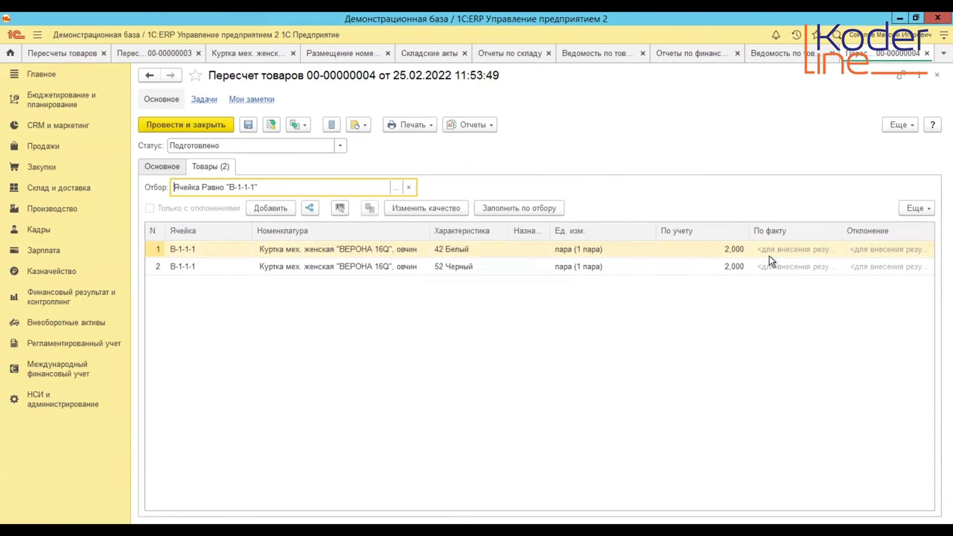
click(340, 145)
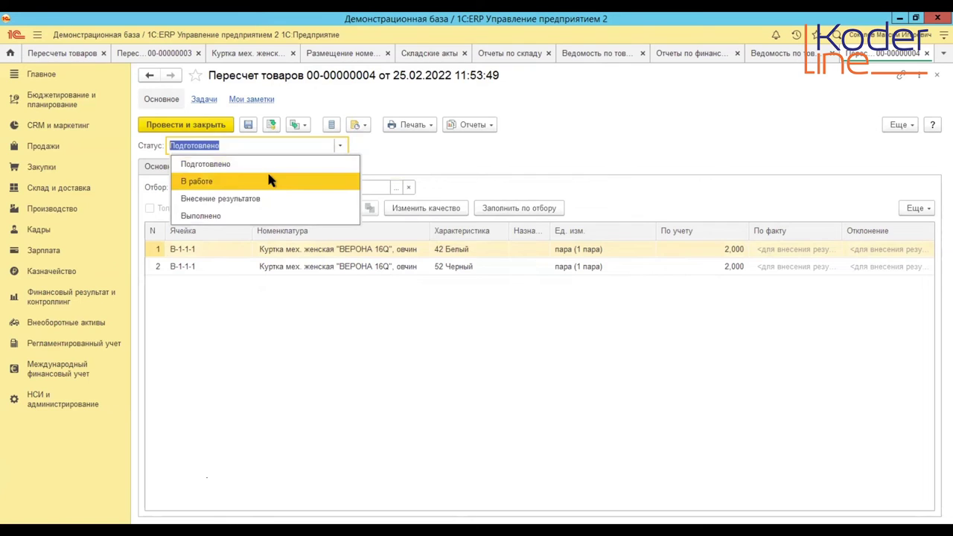
click(270, 181)
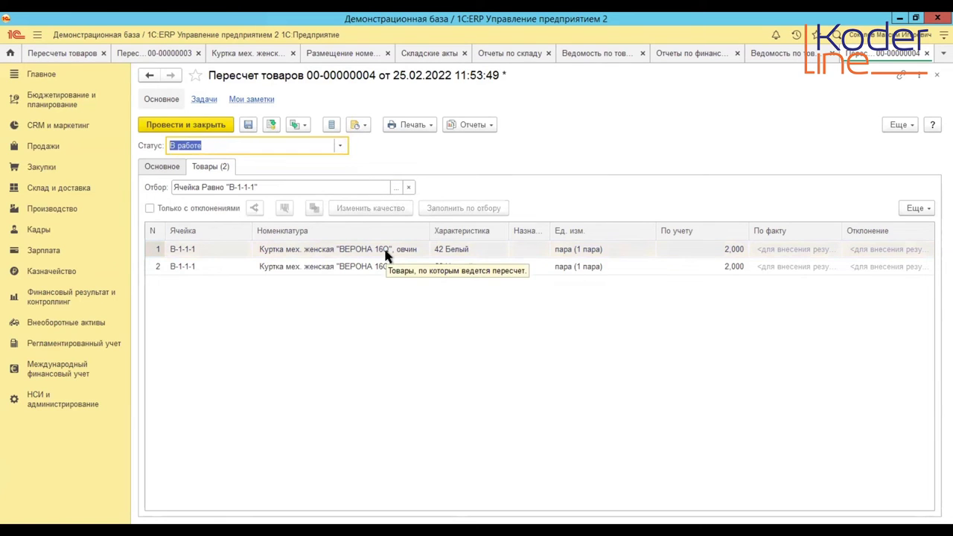
click(273, 127)
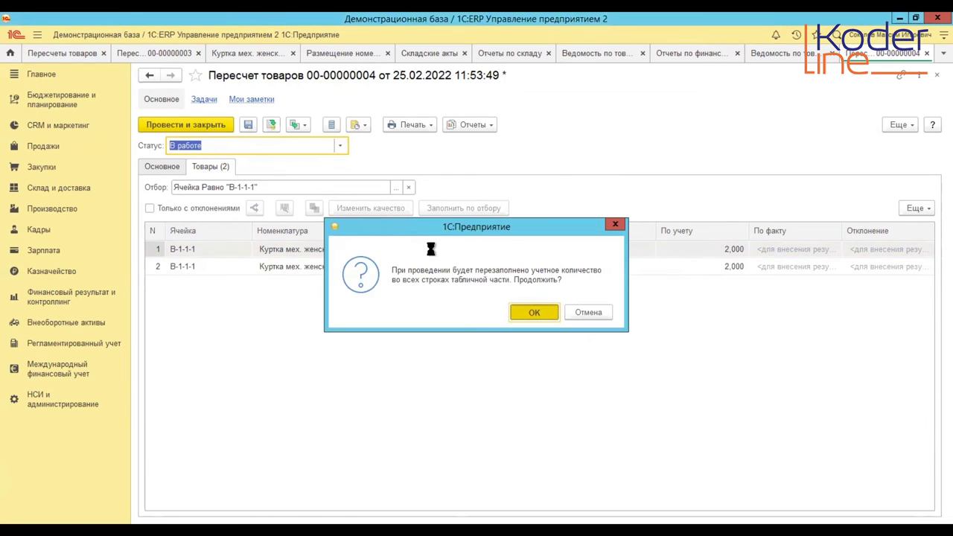
key(Return)
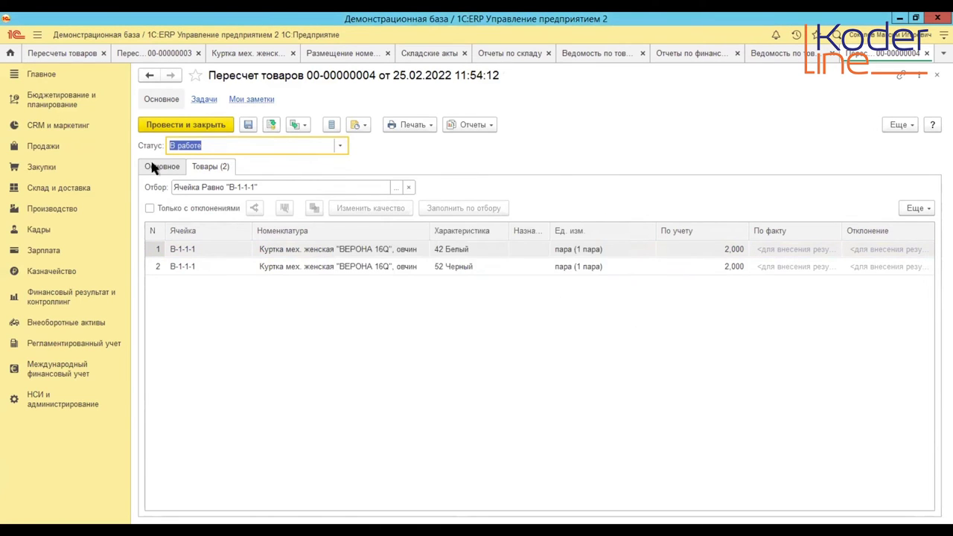
- Check the recount's cell blocking flag and examine both item rows in its Бланк задания на пересчет товаров print form
click(158, 169)
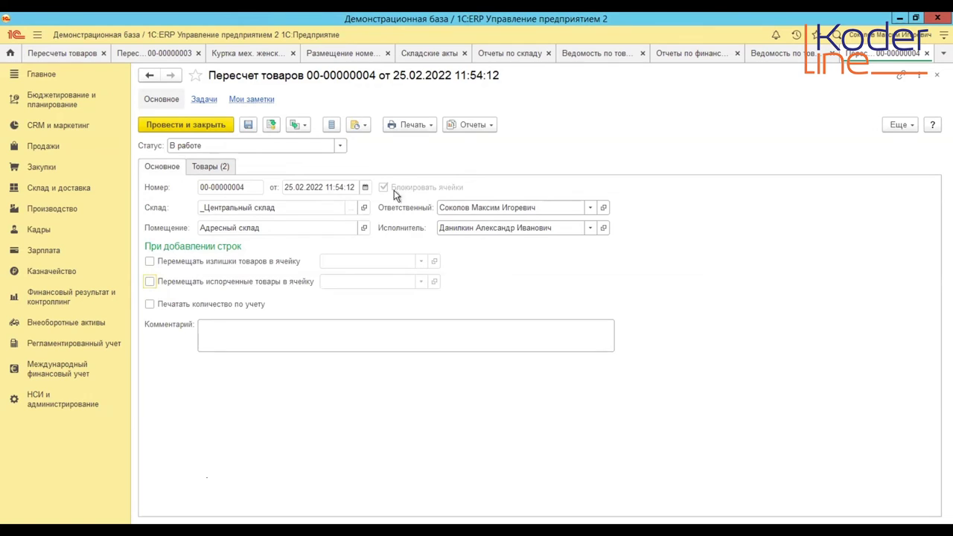
click(418, 126)
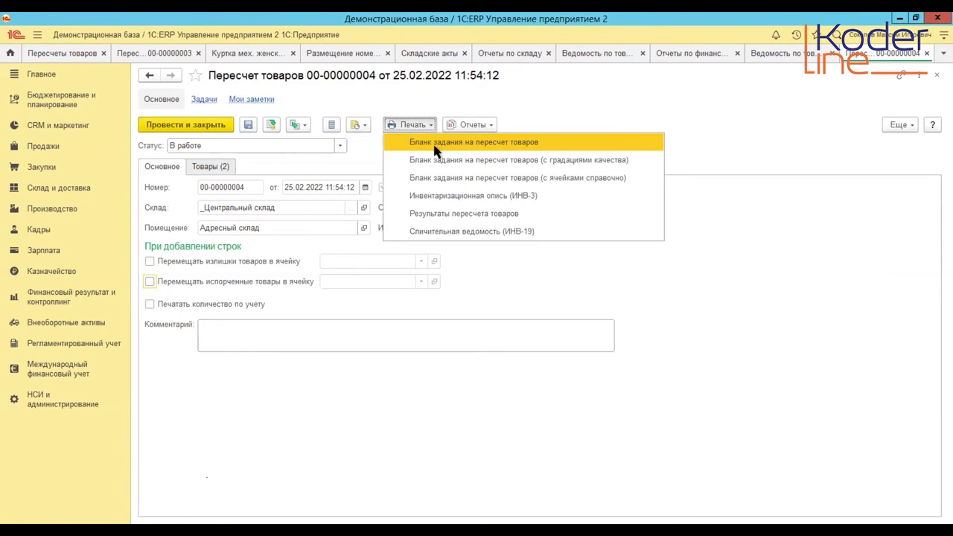
click(432, 141)
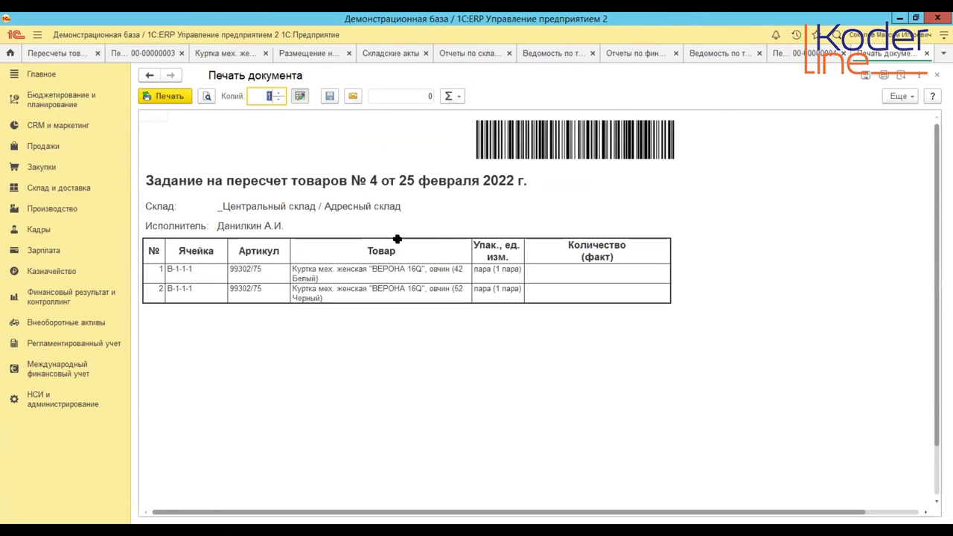
click(178, 276)
drag(480, 275, 234, 275)
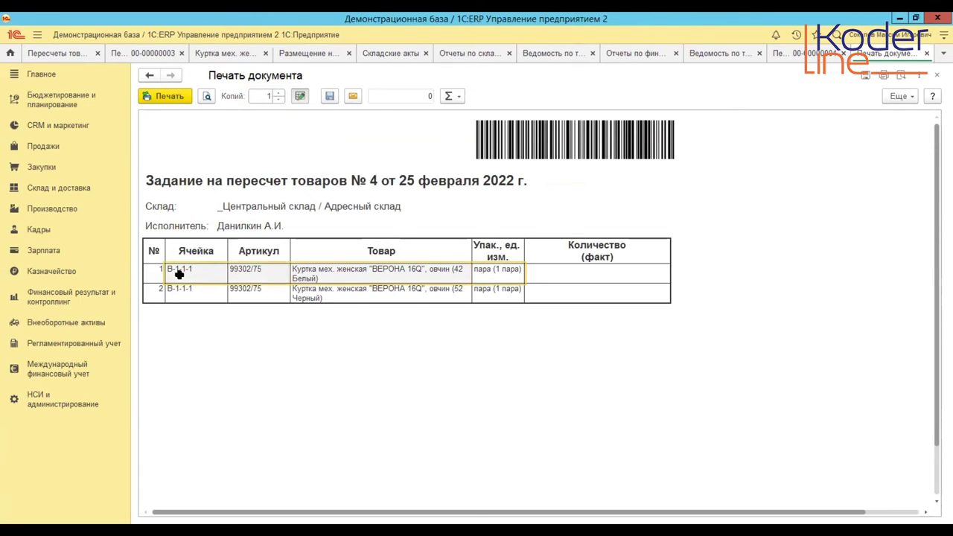
click(179, 290)
drag(179, 290, 497, 287)
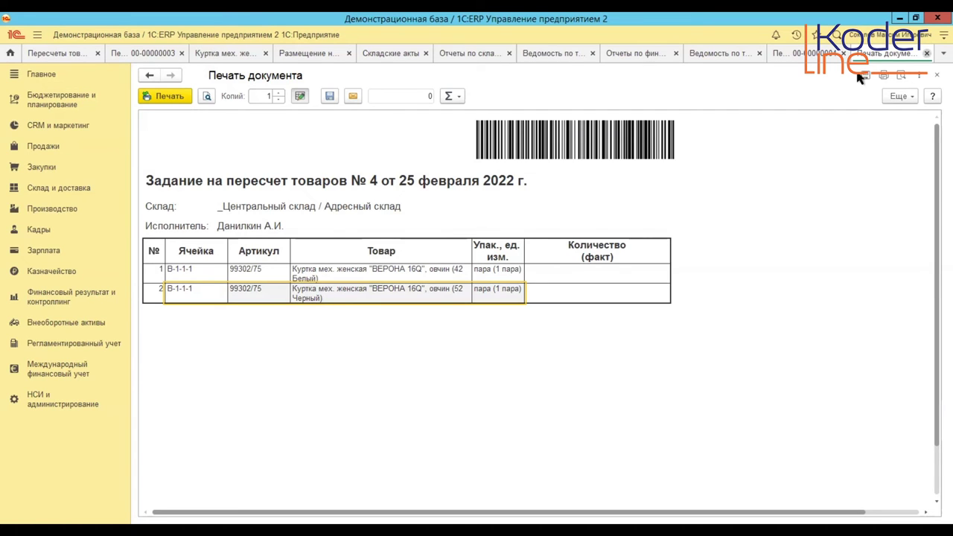
click(927, 54)
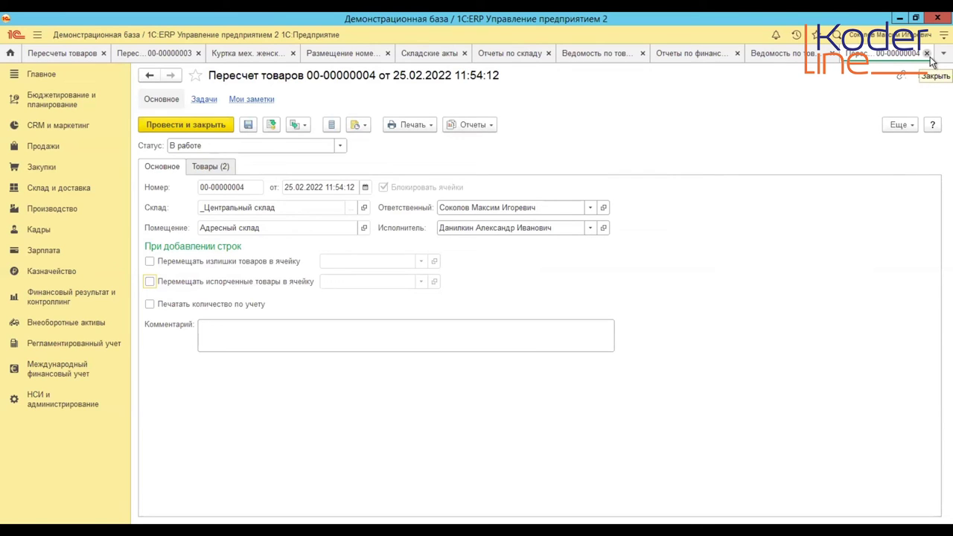
- Copy the Адресный склад recount from the list and try to post the copy for the same cell, then discard it
click(927, 55)
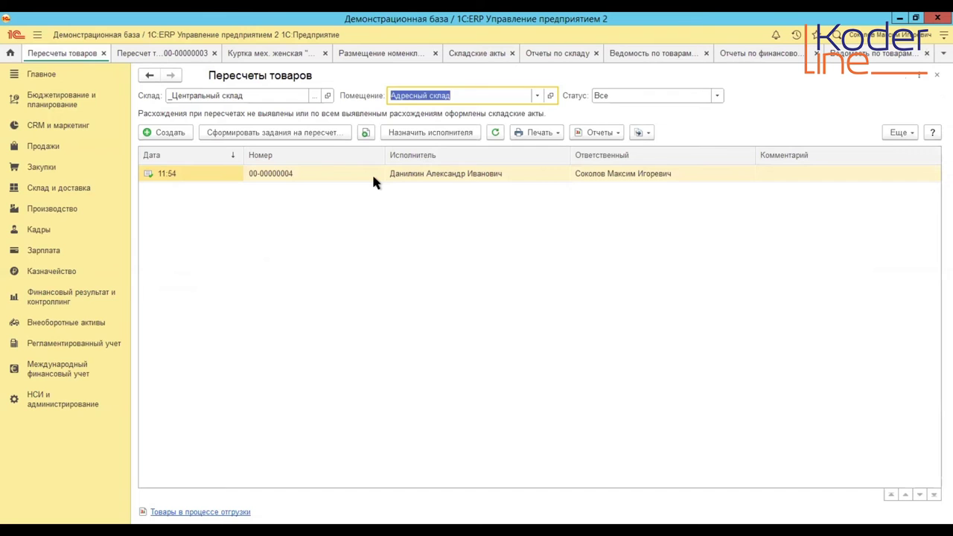
right_click(289, 173)
key(Up)
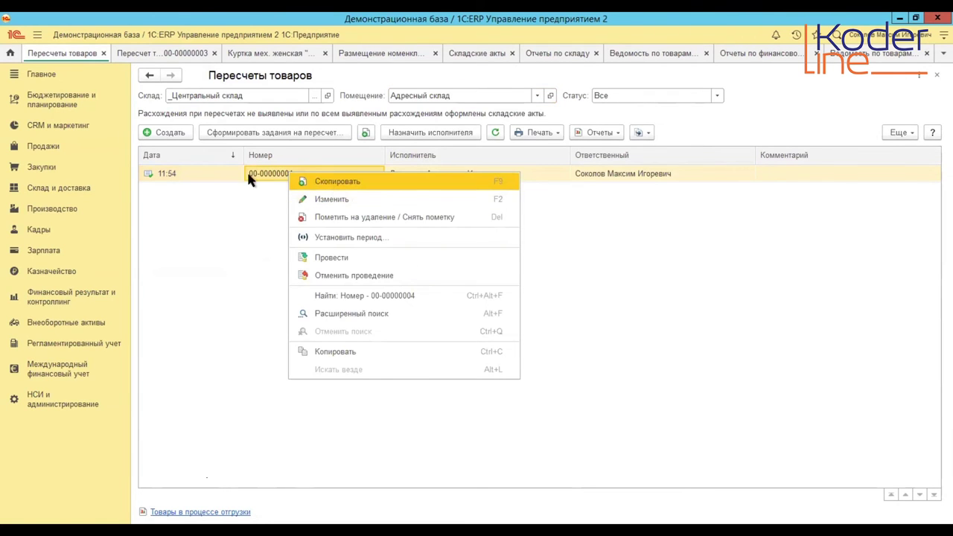
key(Return)
click(213, 166)
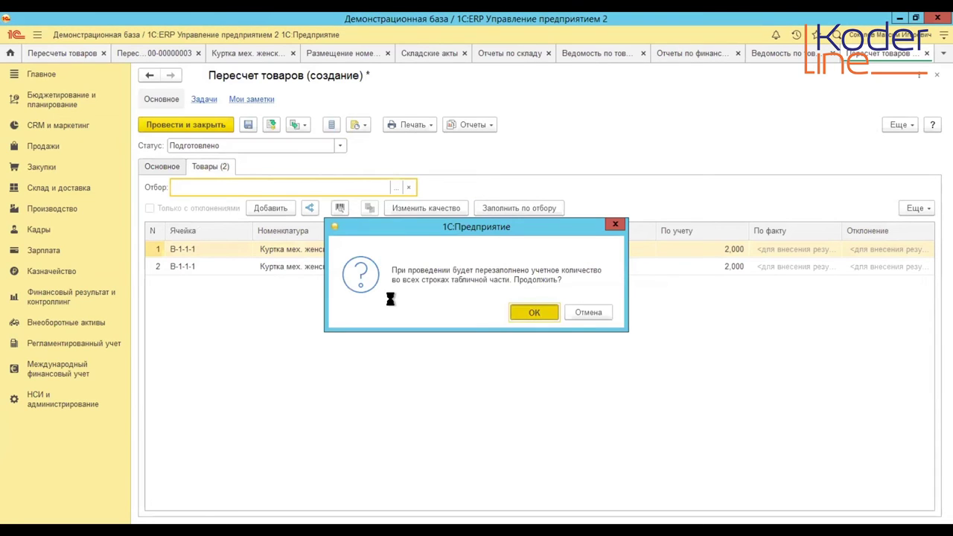
click(549, 313)
click(564, 312)
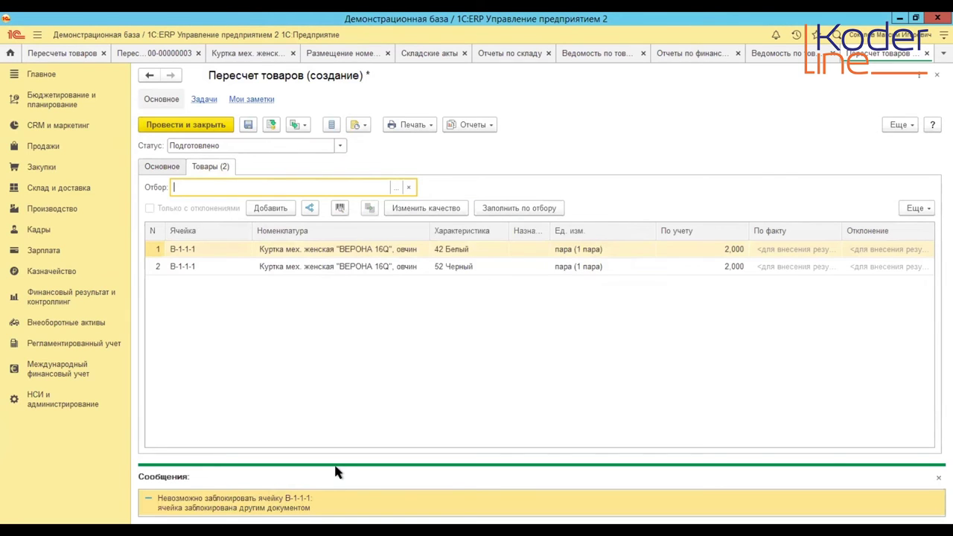
click(938, 478)
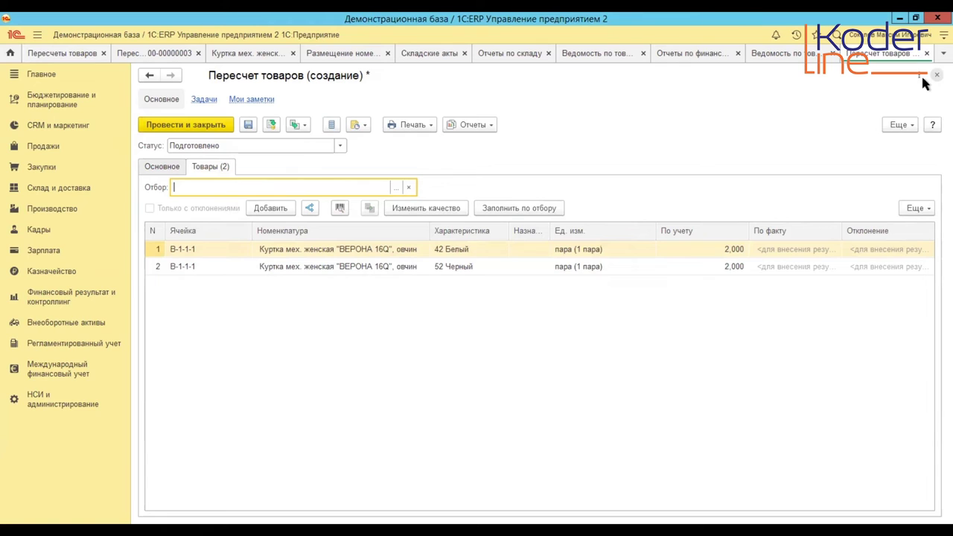
click(515, 316)
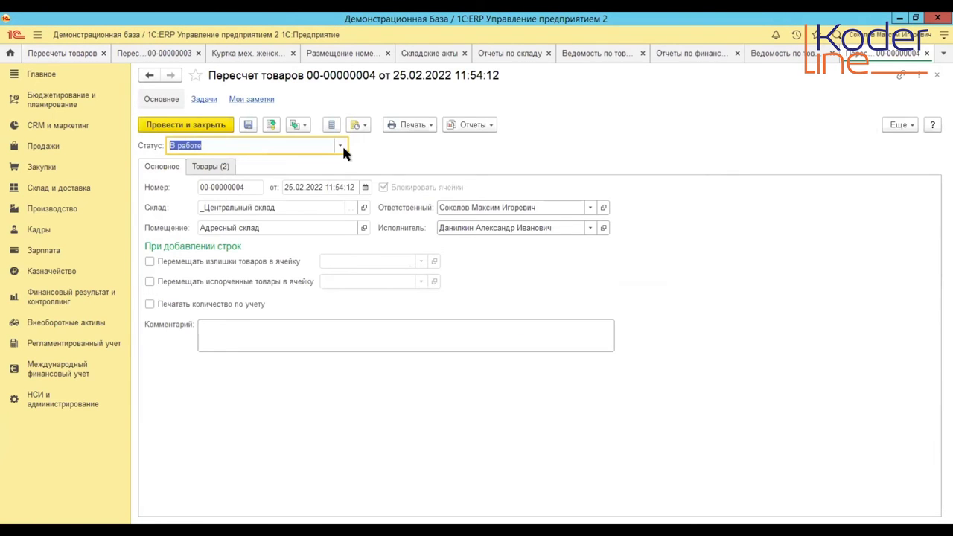
- Review the status options of the Адресный склад recount and close the document
click(341, 145)
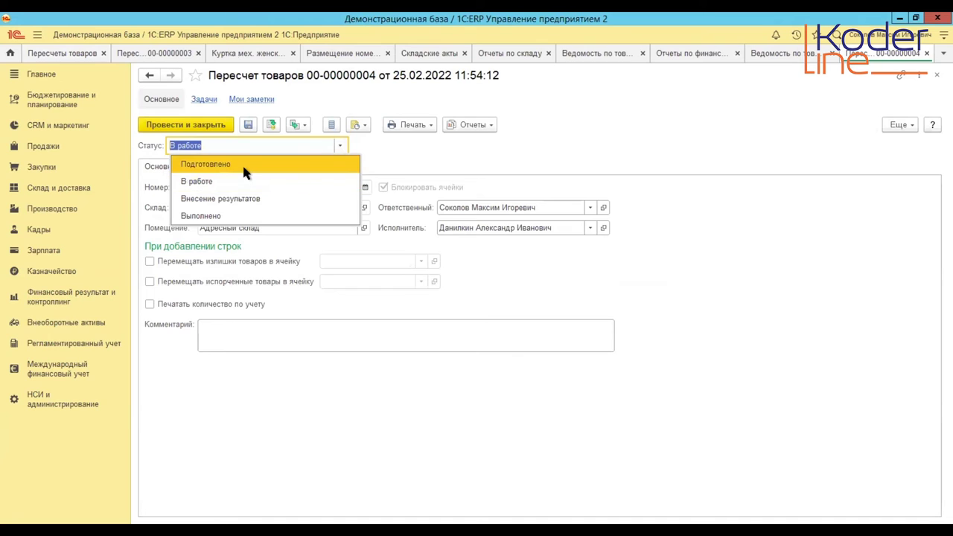
click(216, 126)
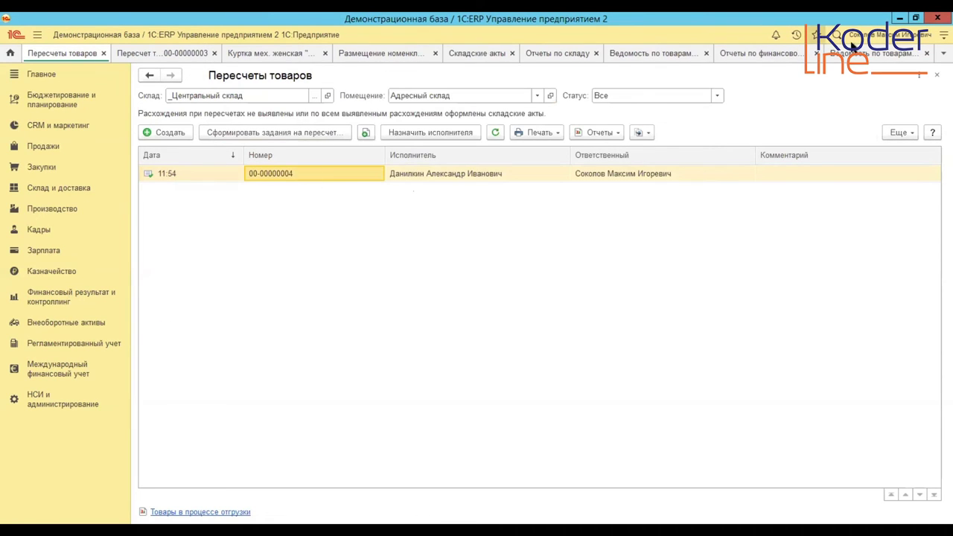
- Return to the completed recount for the Справочные ячейки room of _Центральный склад
click(879, 54)
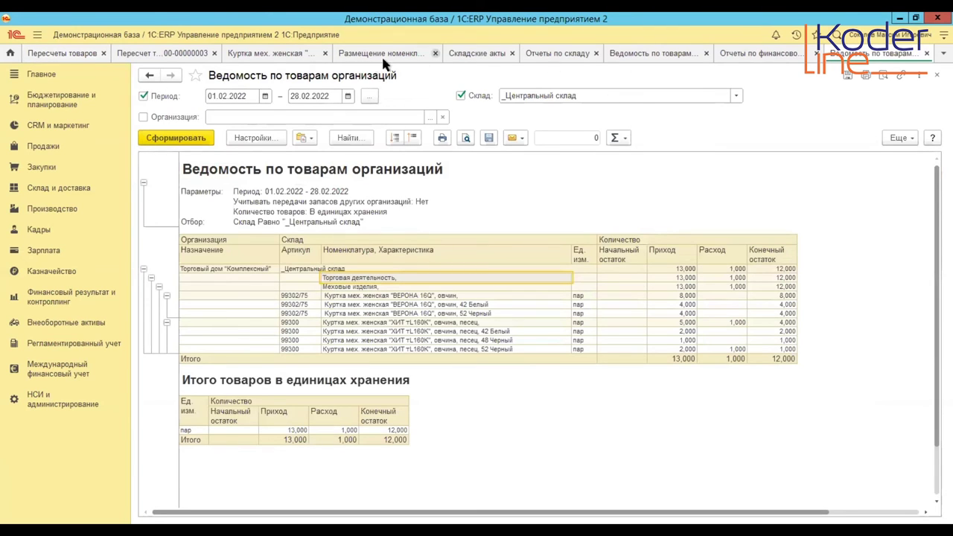
click(265, 57)
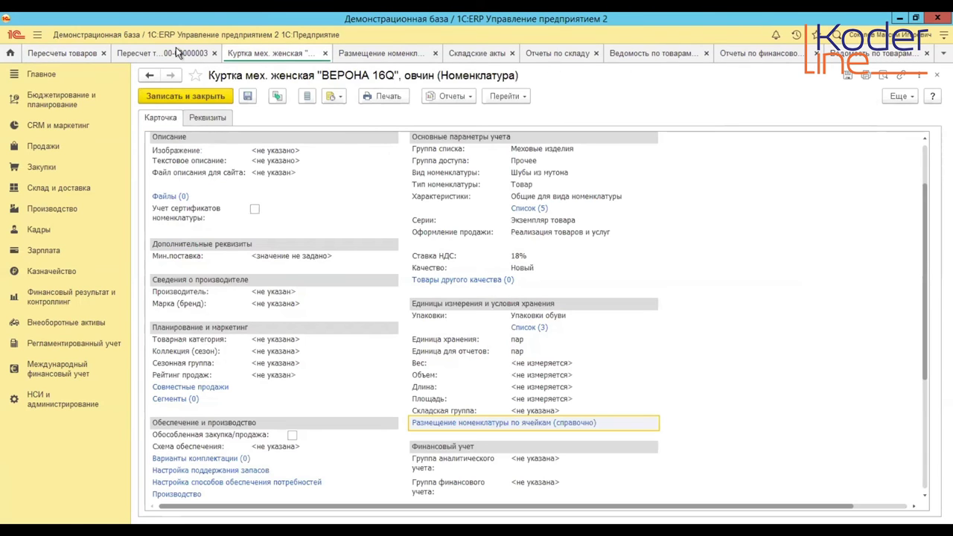
click(176, 50)
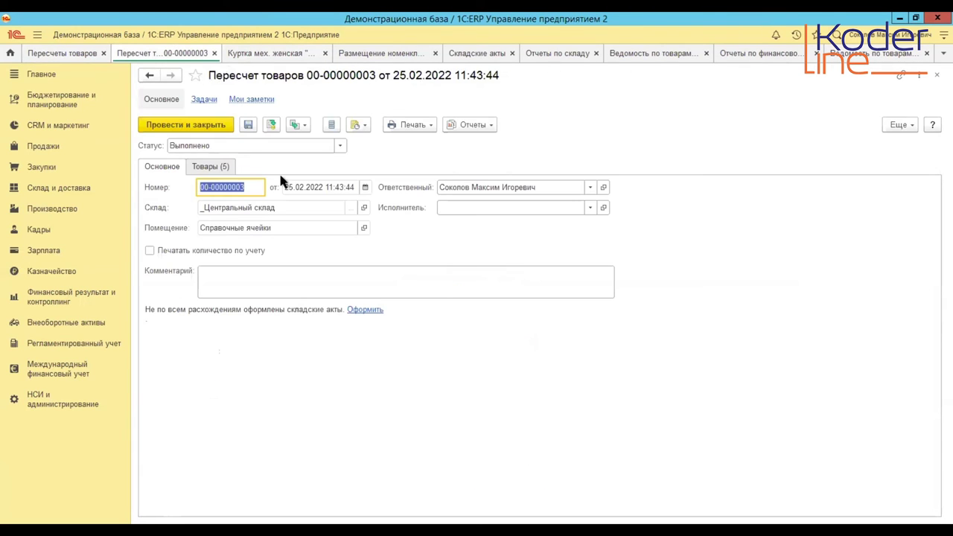
- Close the Справочные ячейки recount, copy the Адресный склад recount from the list, and post and close the copy with status Подготовлено
click(936, 76)
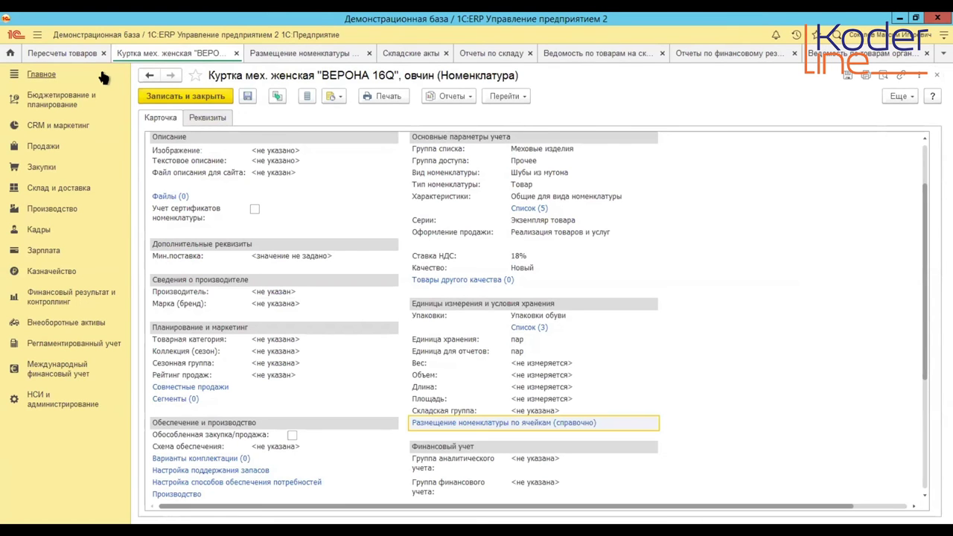
click(65, 53)
right_click(271, 177)
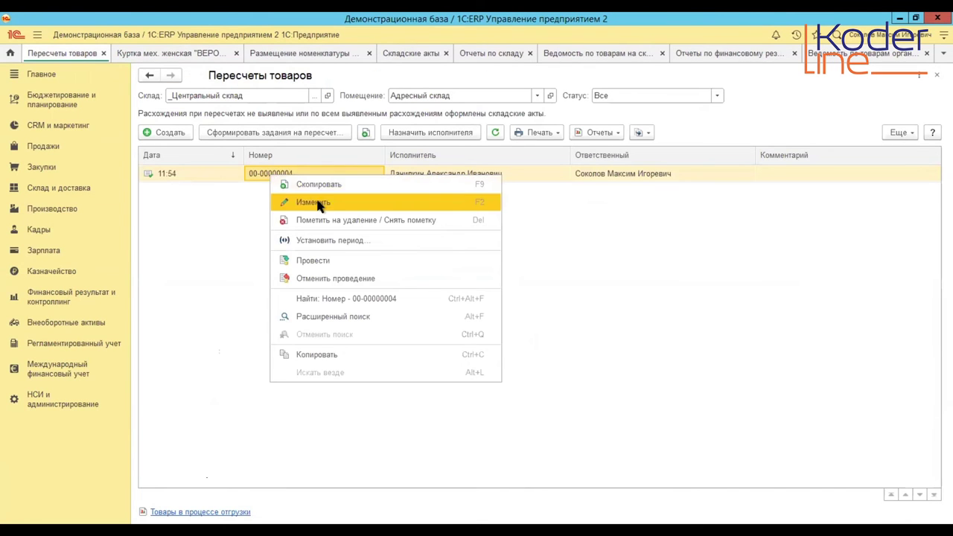
click(323, 191)
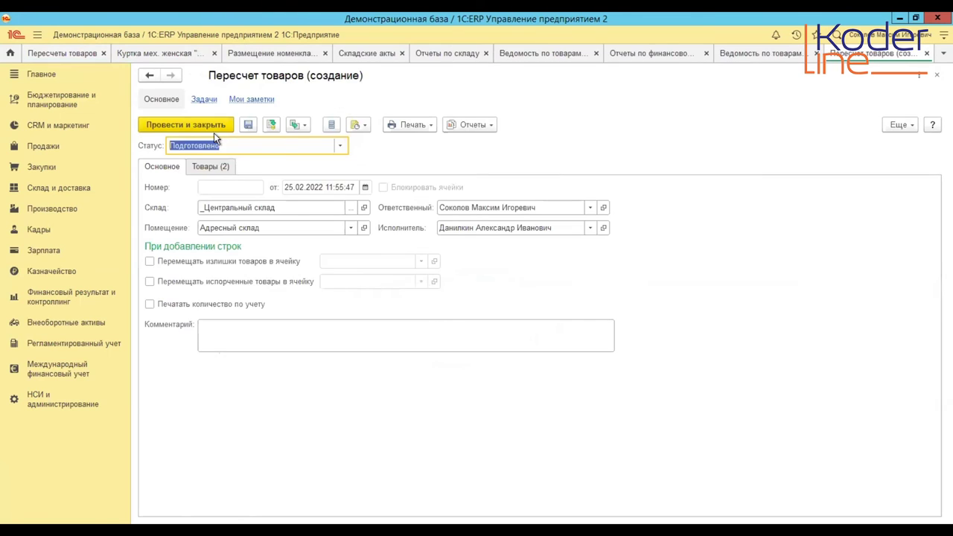
key(ctrl+Return)
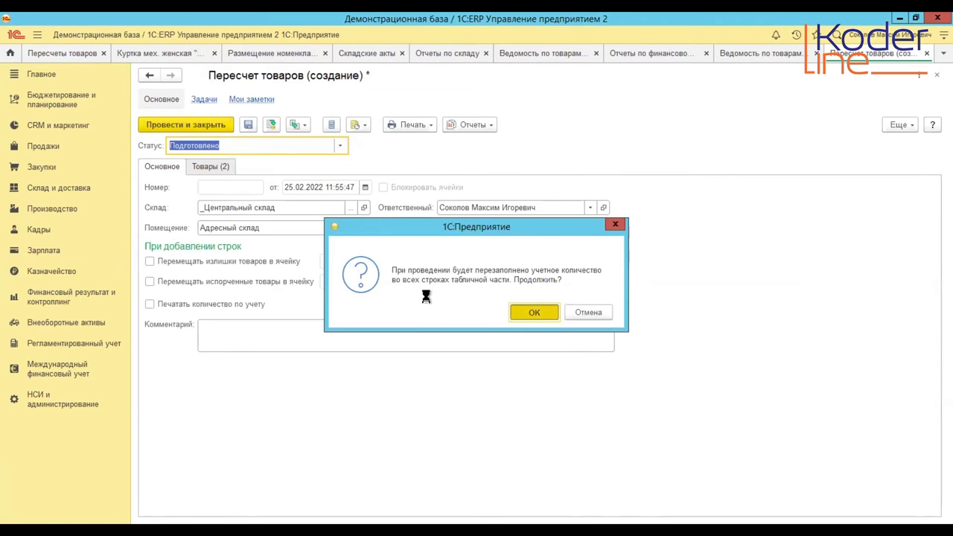
key(Return)
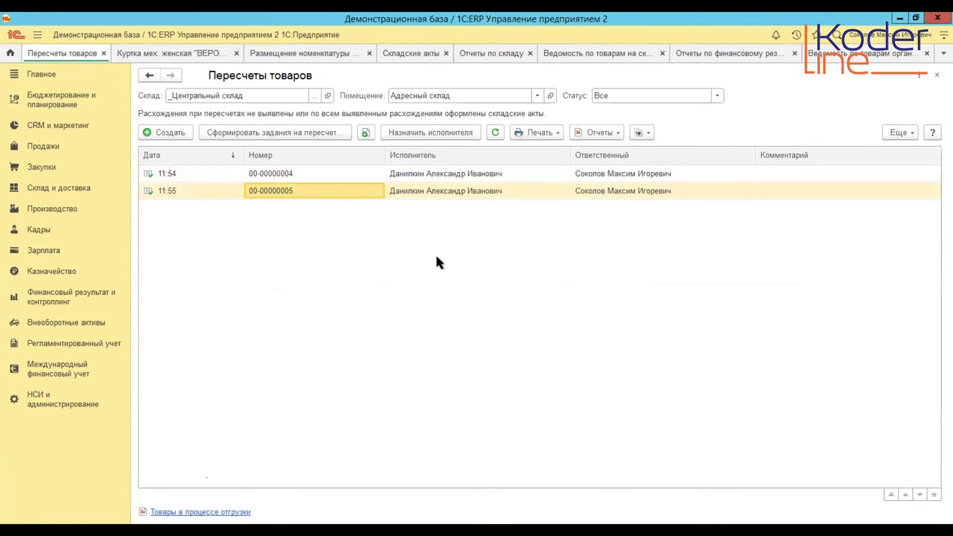
key(Delete)
key(Right)
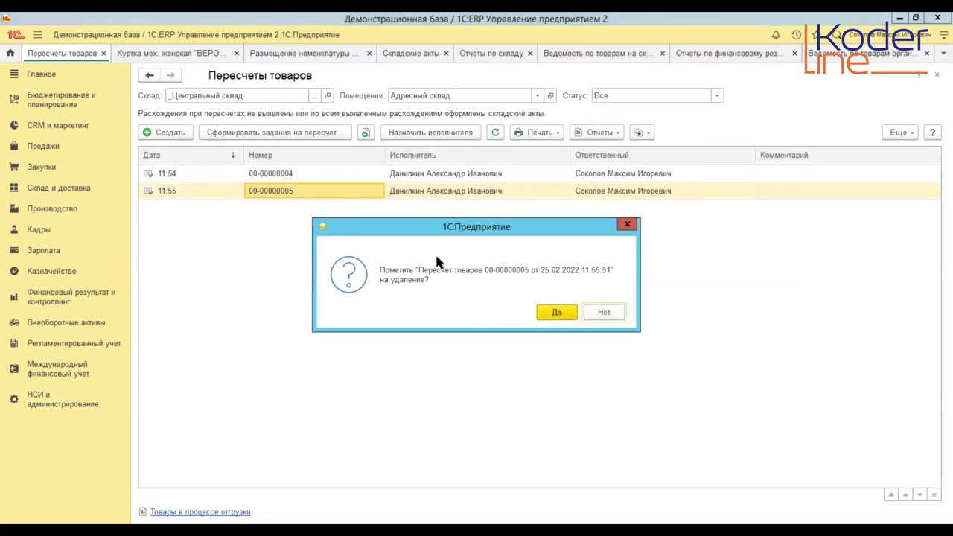
click(604, 313)
- Open the original 11:54 recount and try to post it directly with the status Внесение результатов
double_click(318, 172)
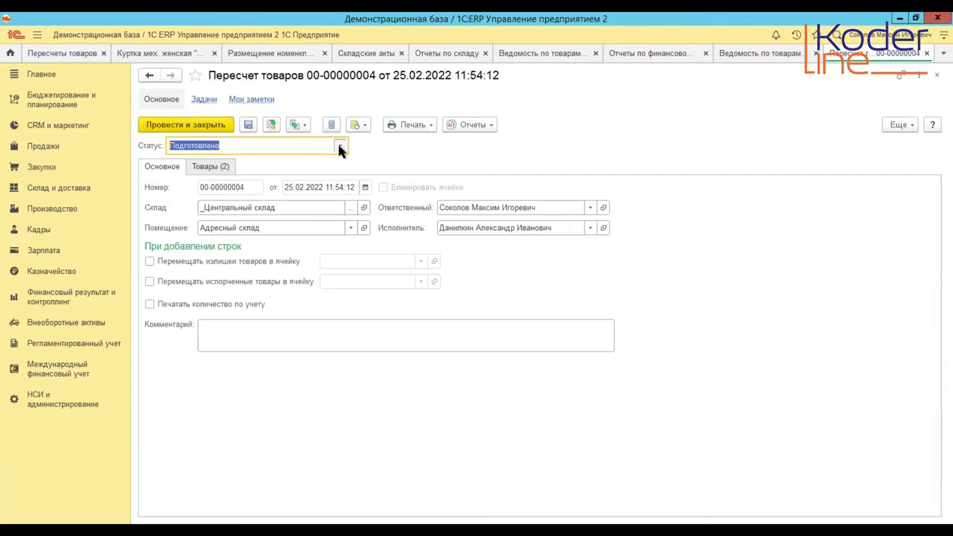
click(340, 146)
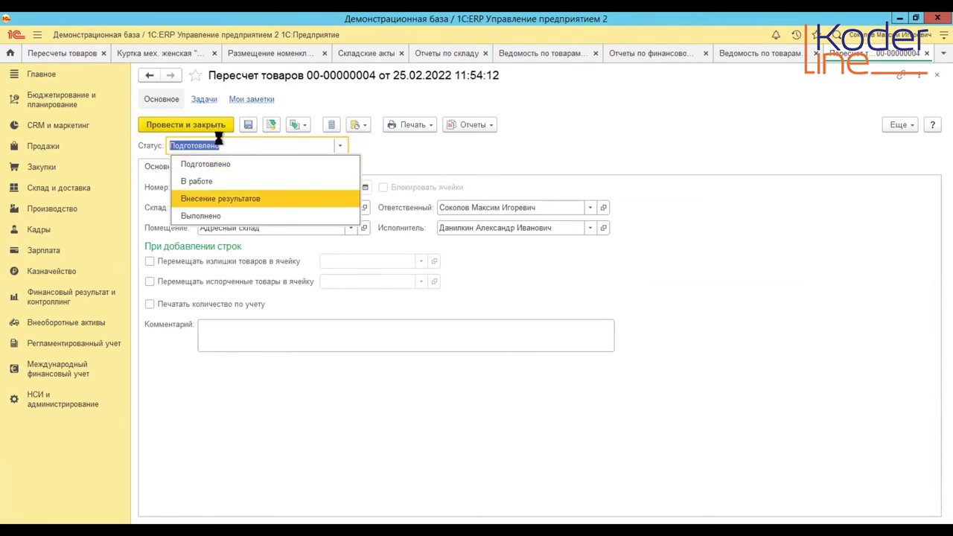
click(277, 199)
key(ctrl+Return)
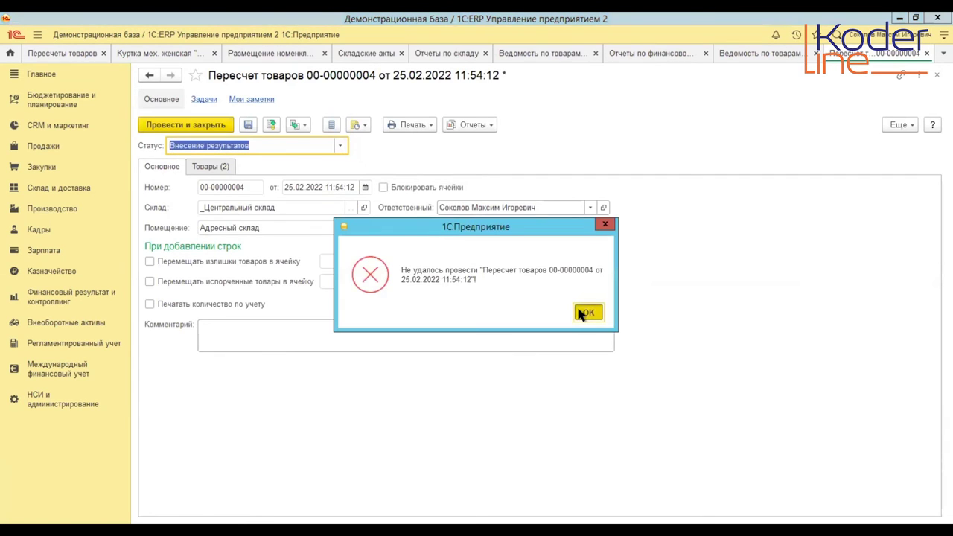
click(585, 313)
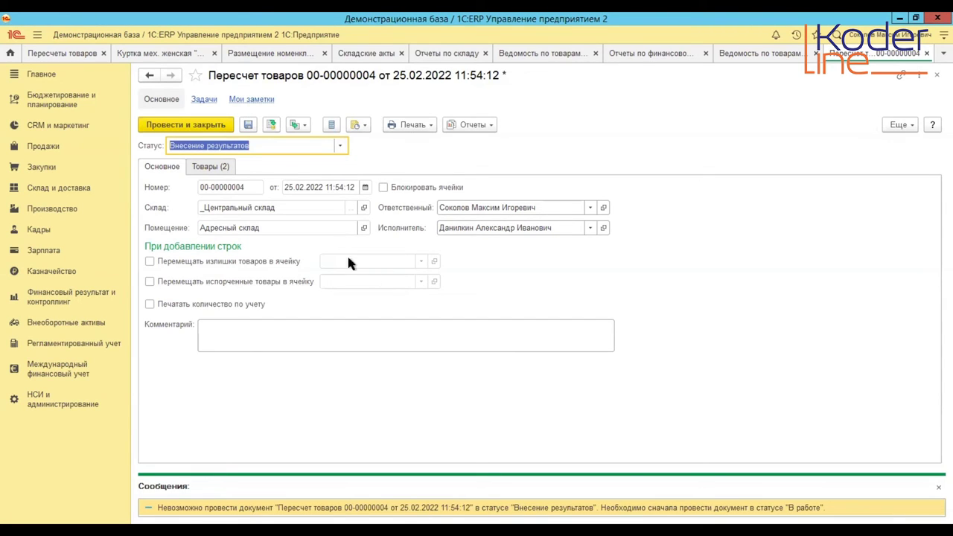
- Post the original recount with the status В работе, then post it as Внесение результатов with the cell blocking removed
click(342, 143)
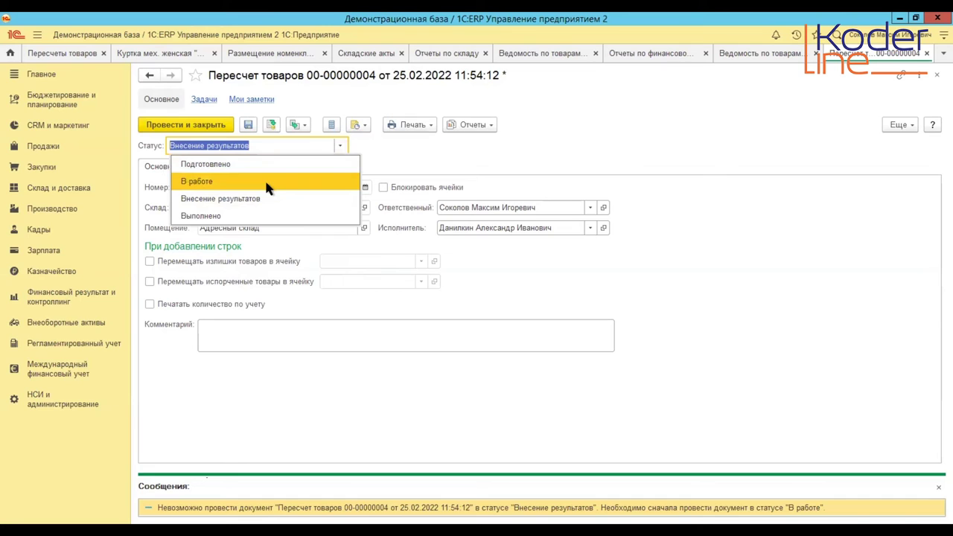
click(271, 124)
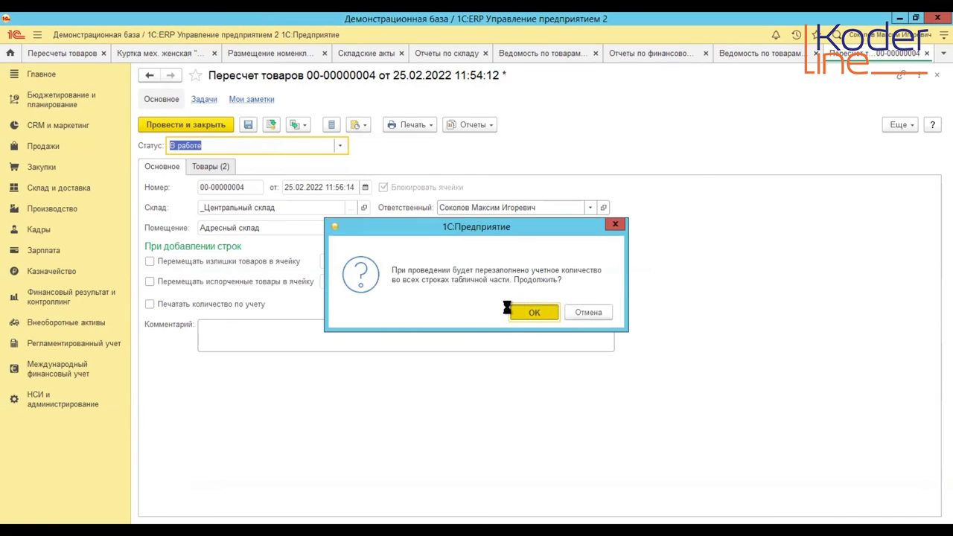
click(340, 146)
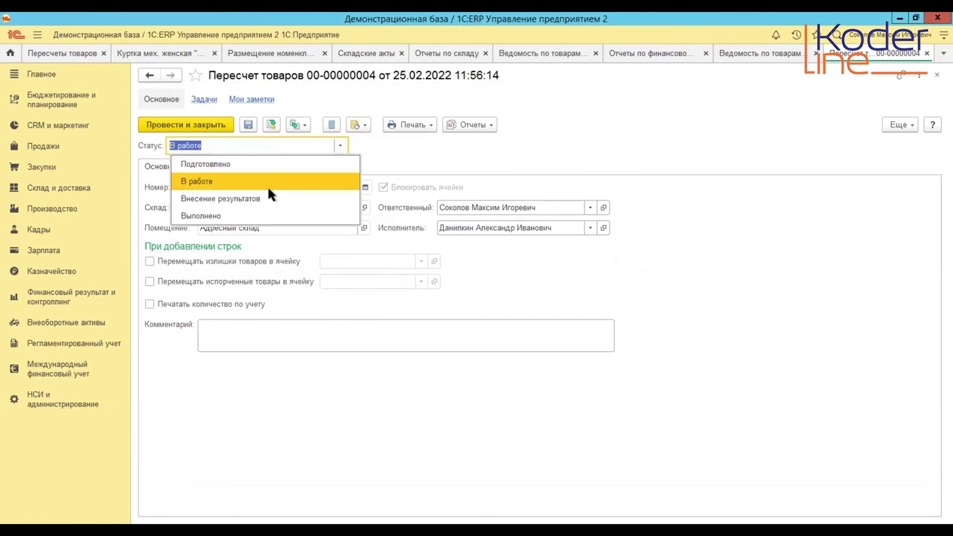
click(263, 200)
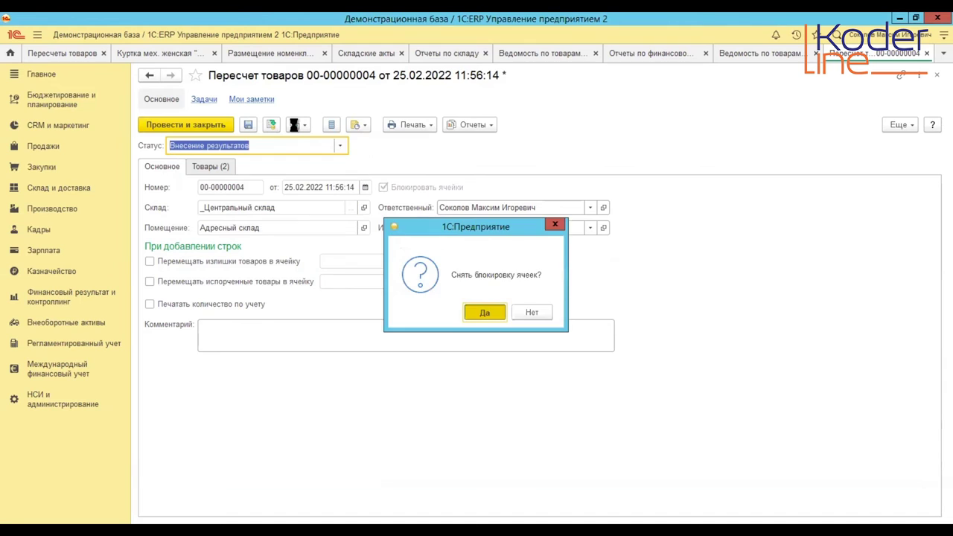
key(Return)
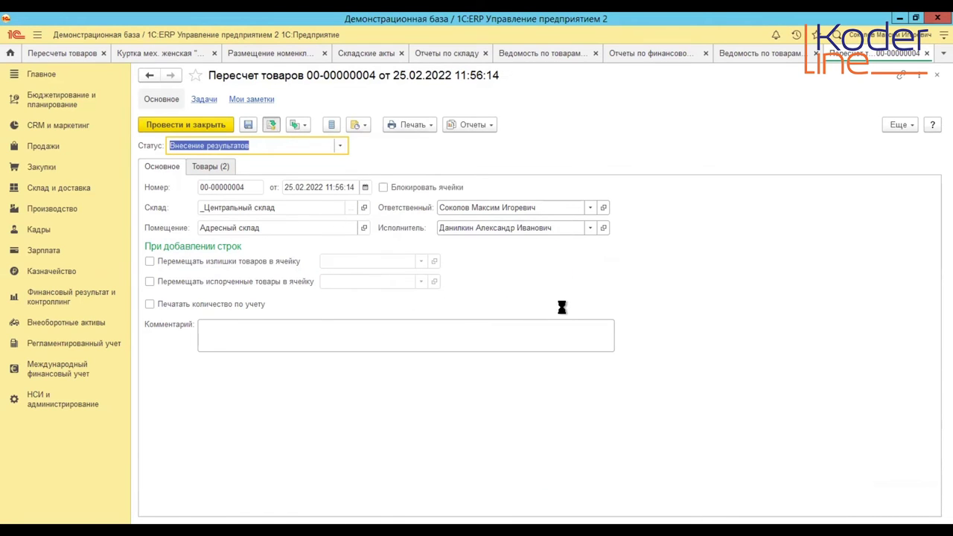
- Check the item rows of the original recount for cell В-1-1-1 and close the document
click(214, 170)
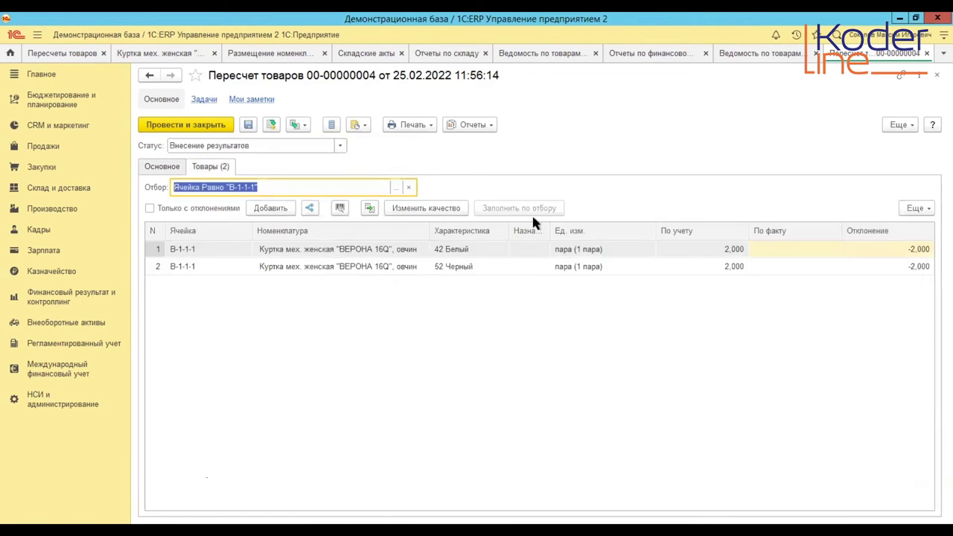
click(937, 75)
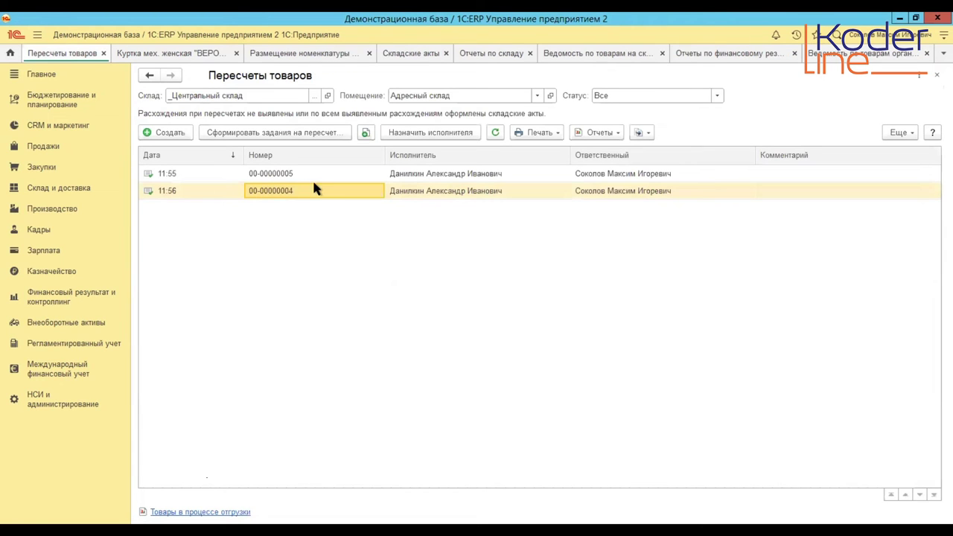
double_click(278, 194)
click(937, 75)
- Open the copied 11:55 recount, post it with the status В работе, and check its item rows
double_click(339, 168)
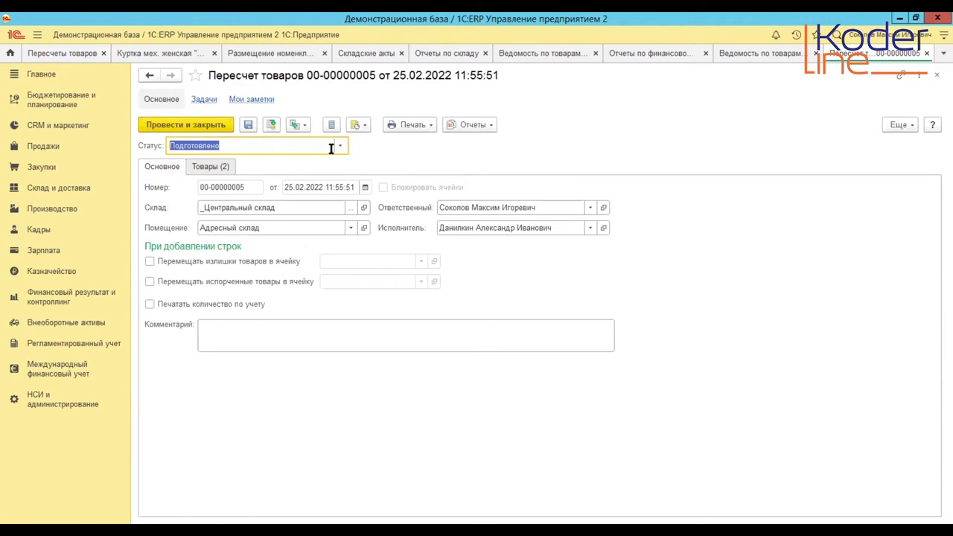
click(271, 125)
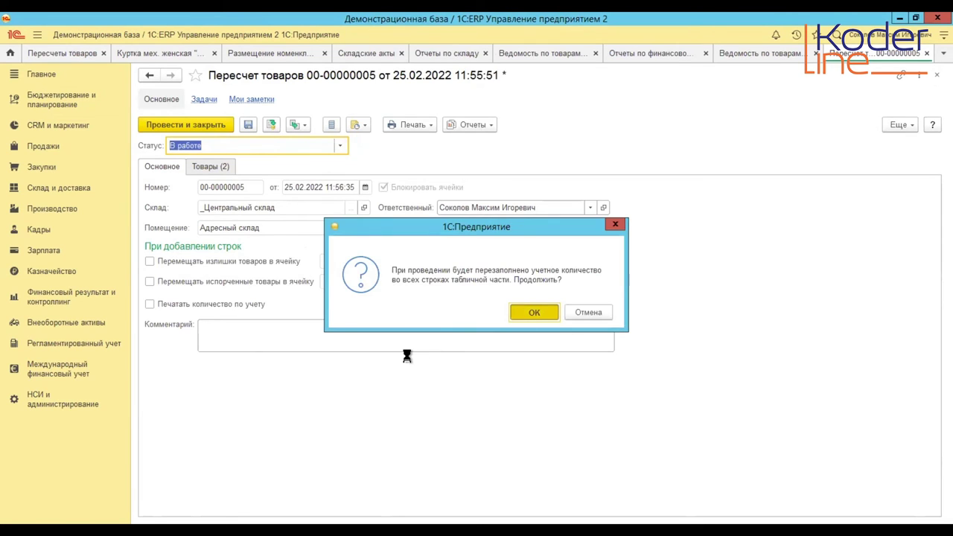
key(Return)
click(211, 166)
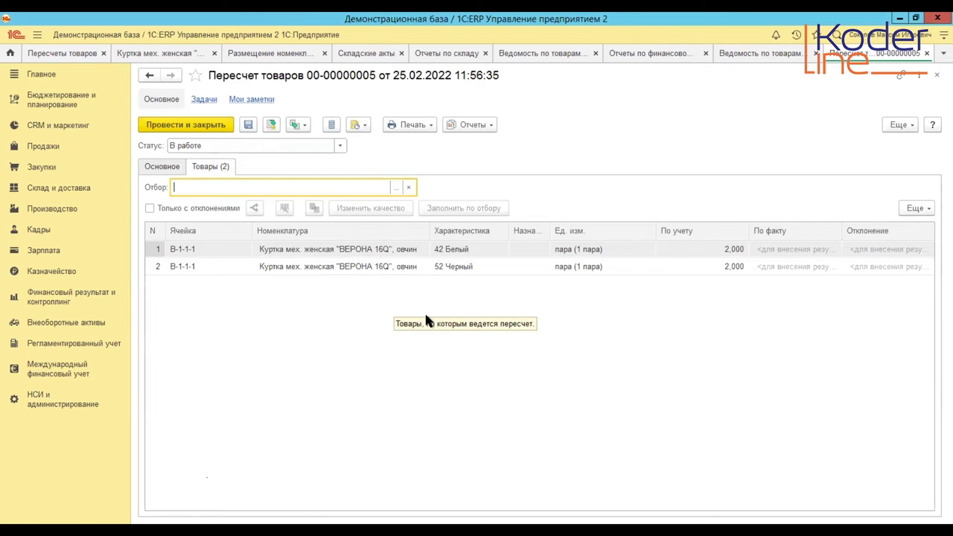
- Change the copied recount's status to Внесение результатов and post it with the cell blocking removed
click(178, 165)
click(333, 146)
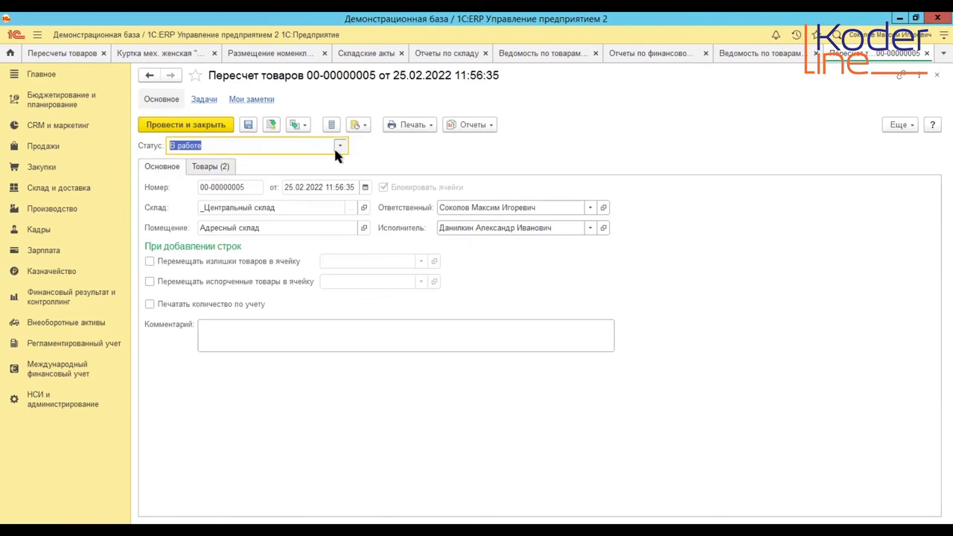
click(276, 207)
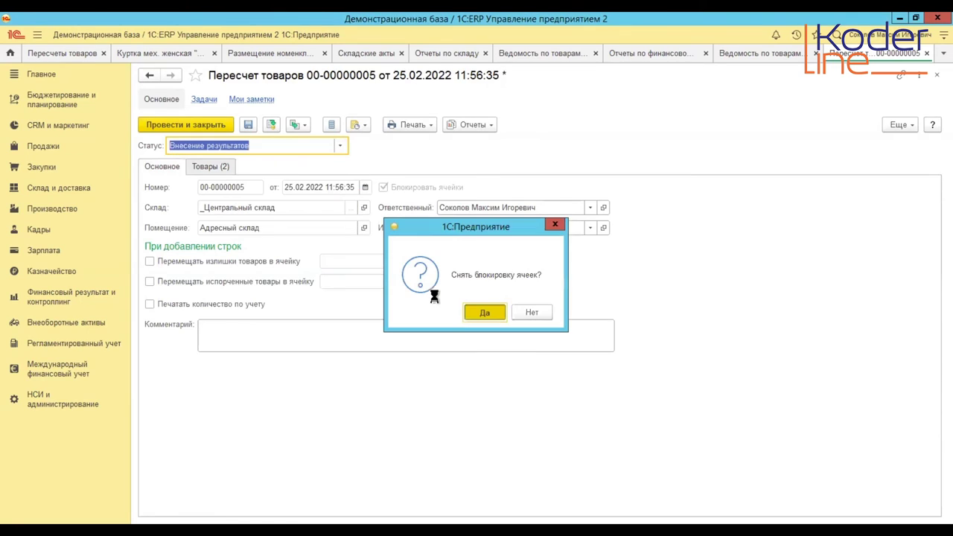
key(Return)
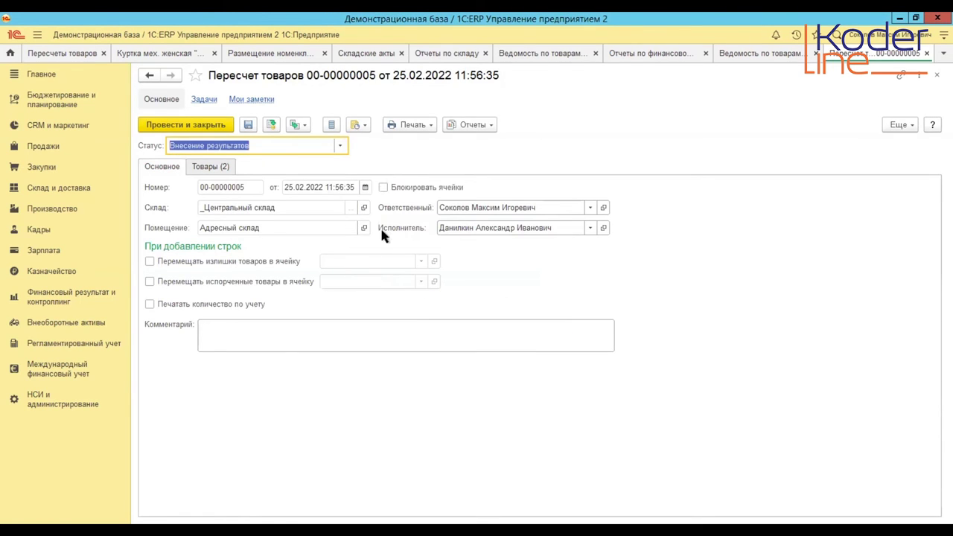
- Set the copied recount's date to 25.02.2022 0:00:00 and post and close it with the accounting quantities refilled
click(362, 186)
click(539, 314)
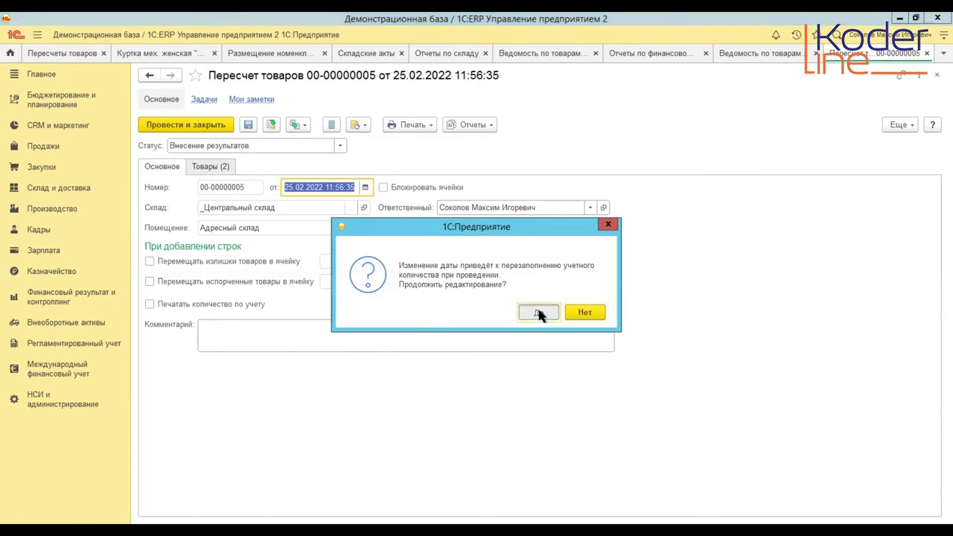
click(451, 304)
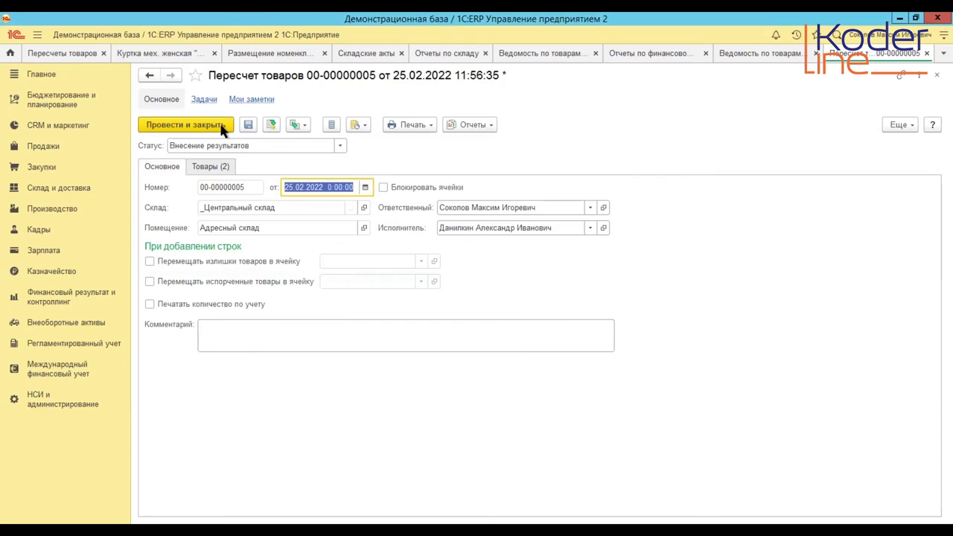
key(ctrl+Return)
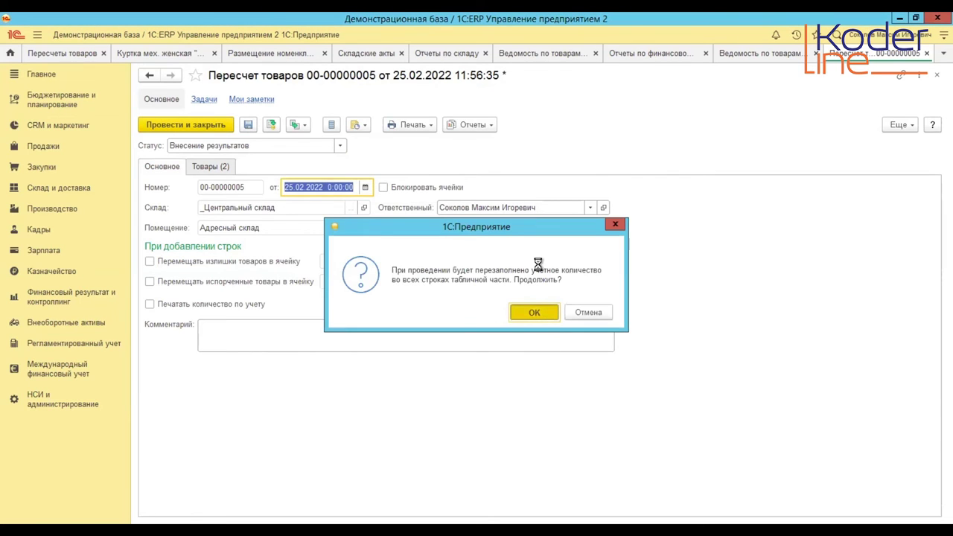
key(Return)
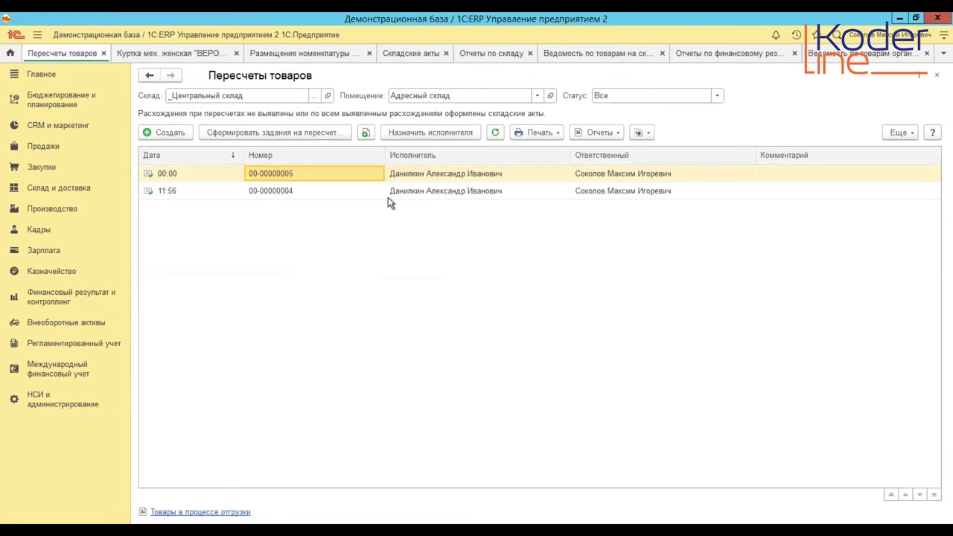
- In the 11:56 recount, fill the actual quantities from the accounting ones and set the 42 Белый row's actual quantity to 1
double_click(319, 192)
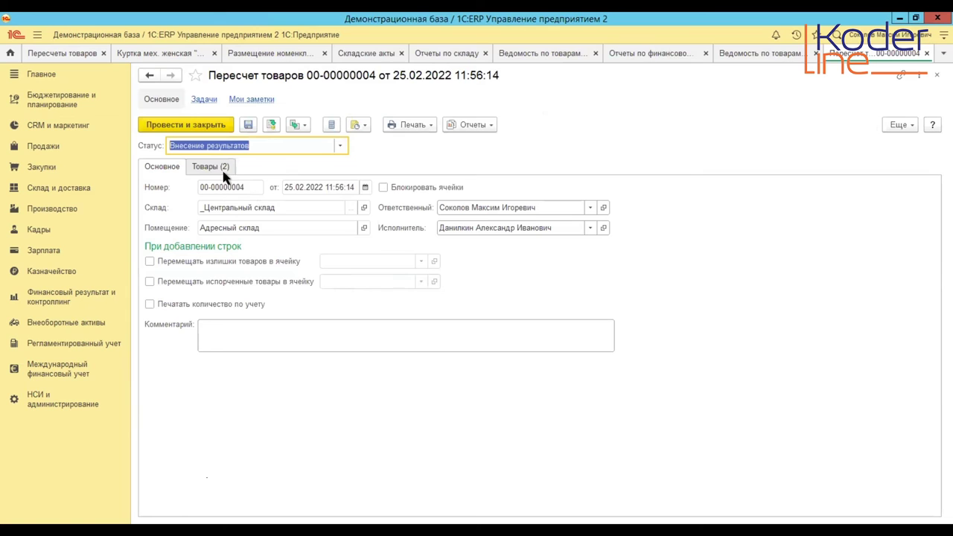
click(220, 168)
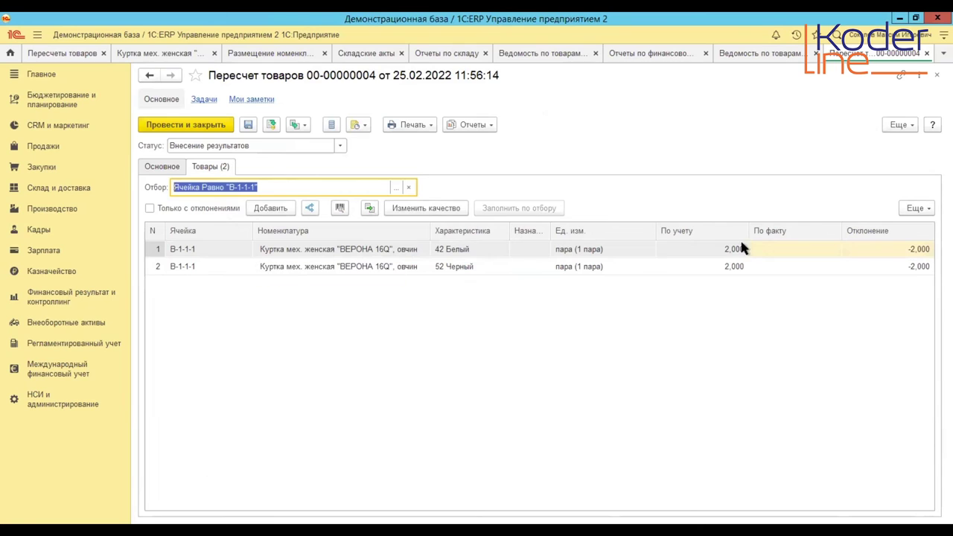
click(370, 209)
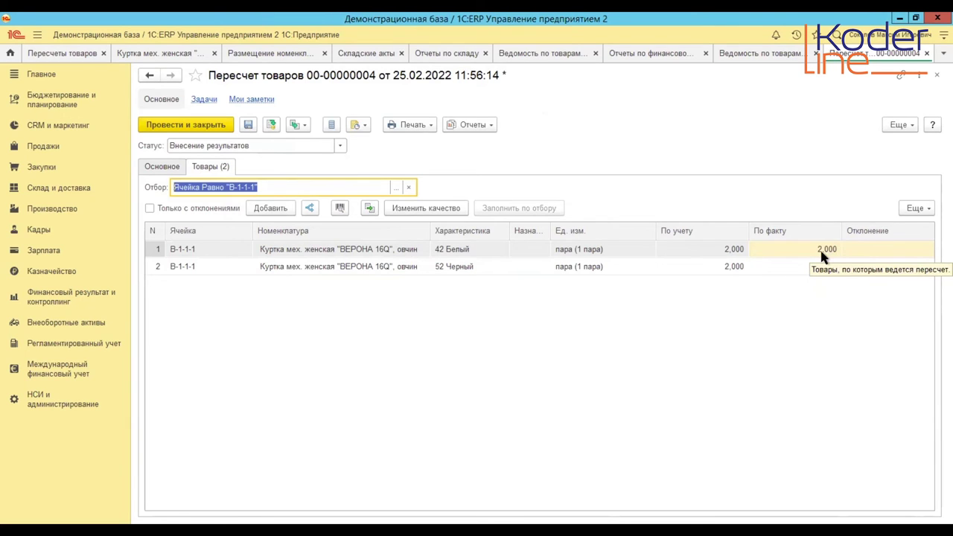
double_click(824, 250)
text(1)
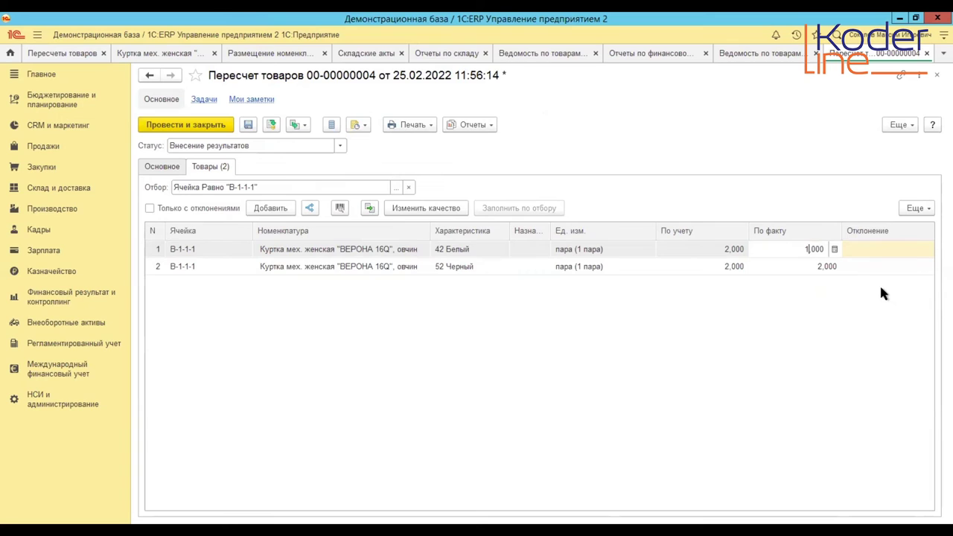
key(Return)
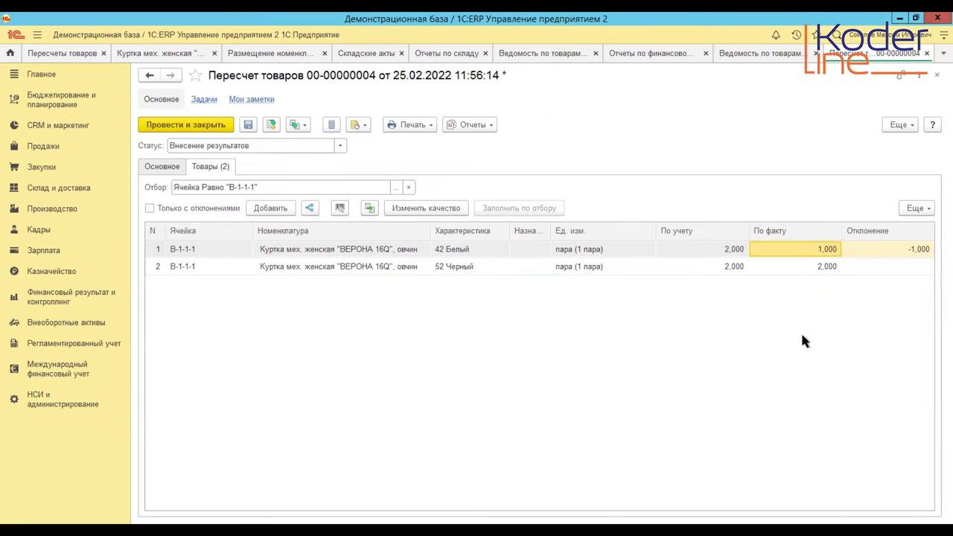
- Set the 11:56 recount's status to Выполнено, then post and close the document
click(337, 149)
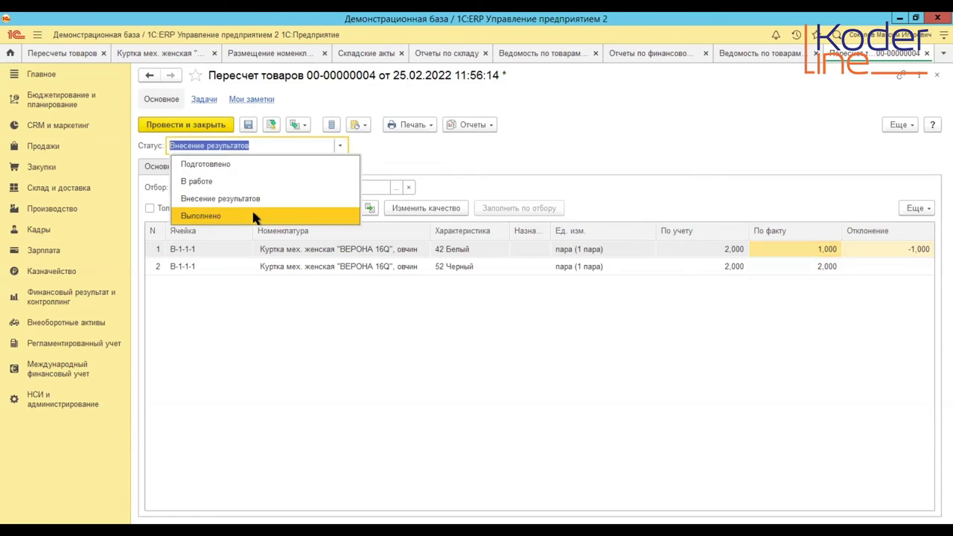
click(267, 217)
click(211, 125)
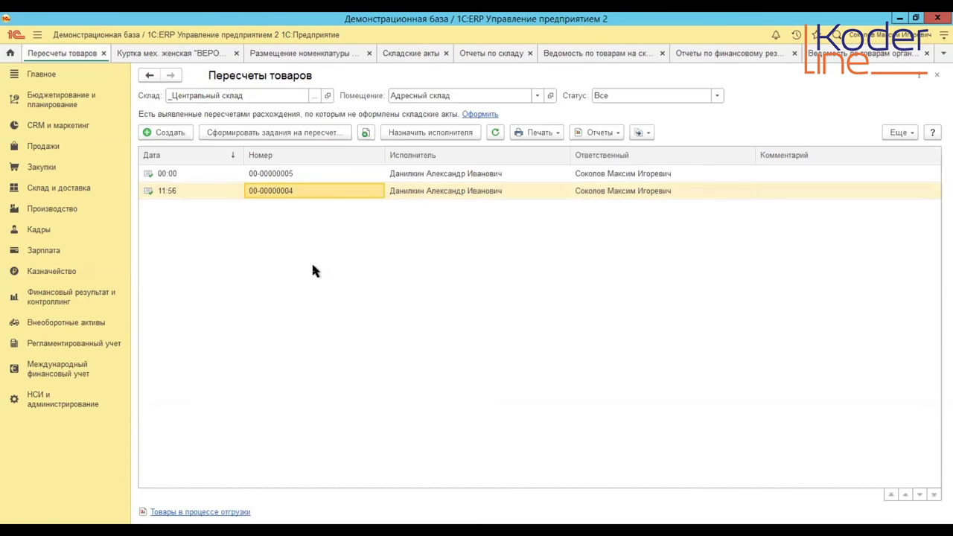
- Open the 00:00 recount's goods list and set the document's status to Подготовлено
double_click(315, 176)
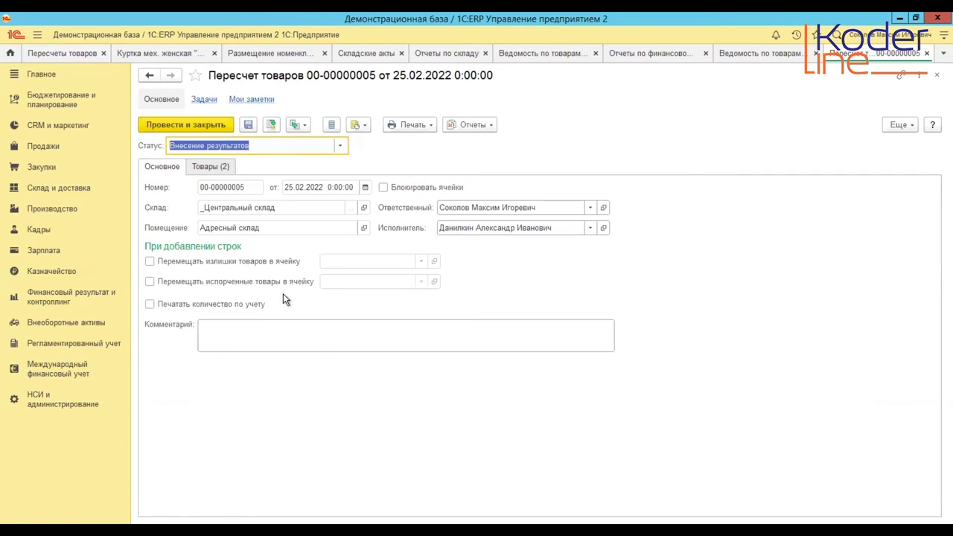
click(209, 166)
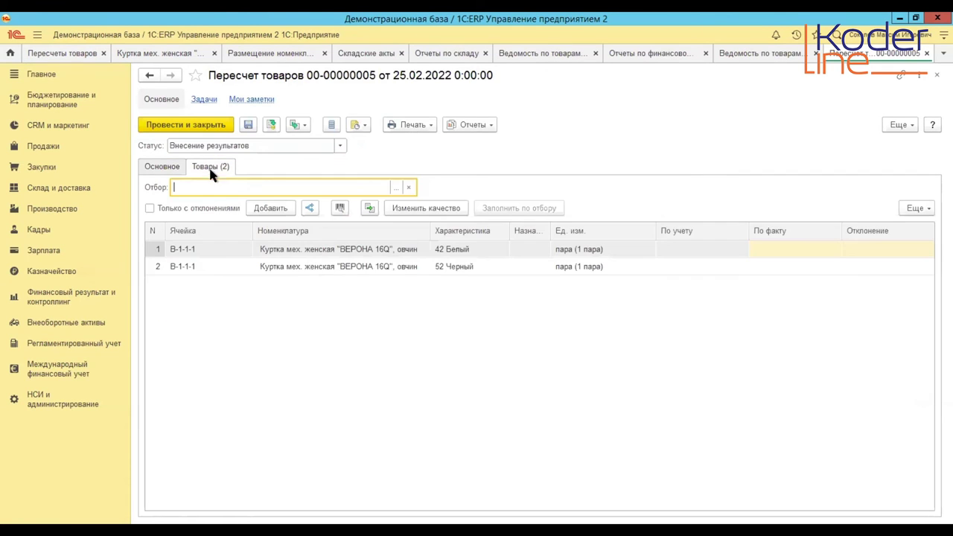
click(340, 145)
click(393, 182)
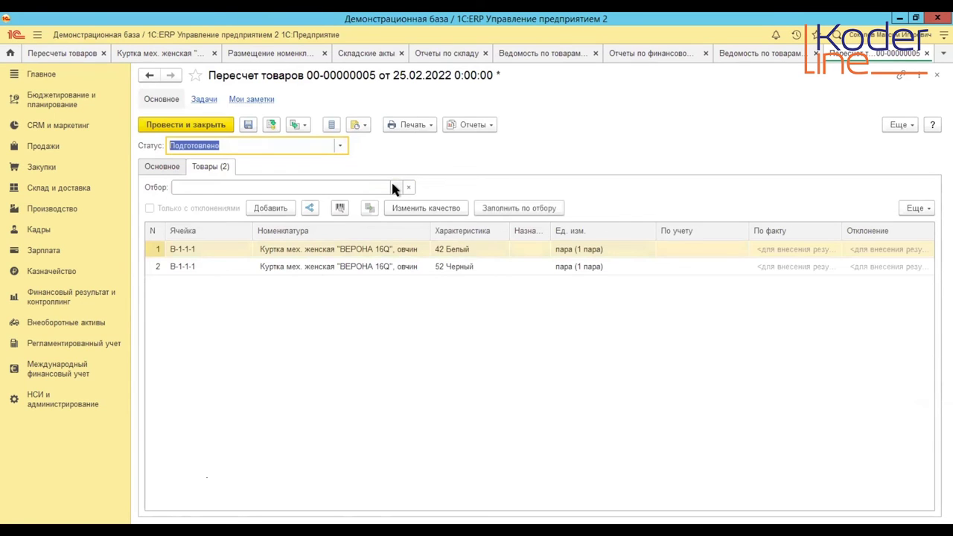
- Set the goods filter to Ячейка Равно В-1-1-2 and refill the recount's goods list by that filter
click(395, 187)
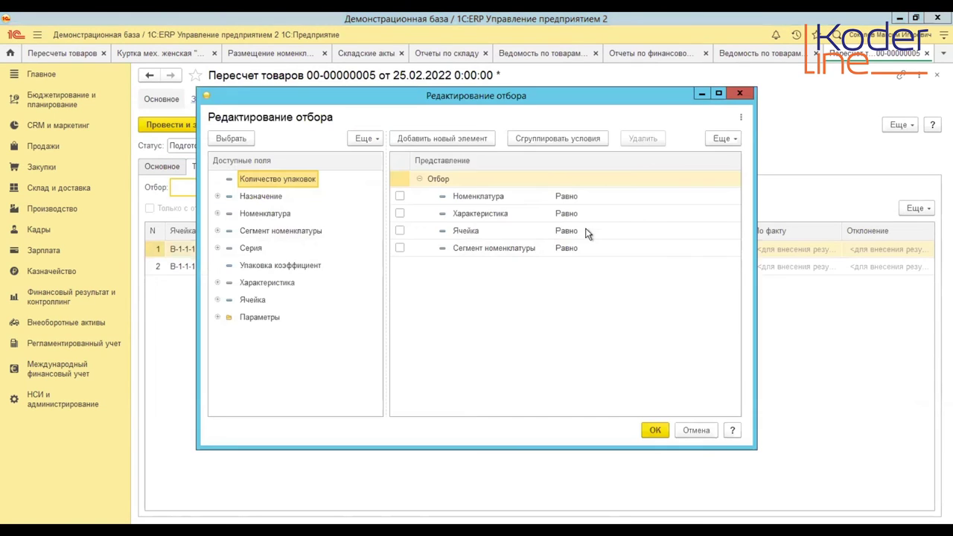
click(636, 230)
click(661, 268)
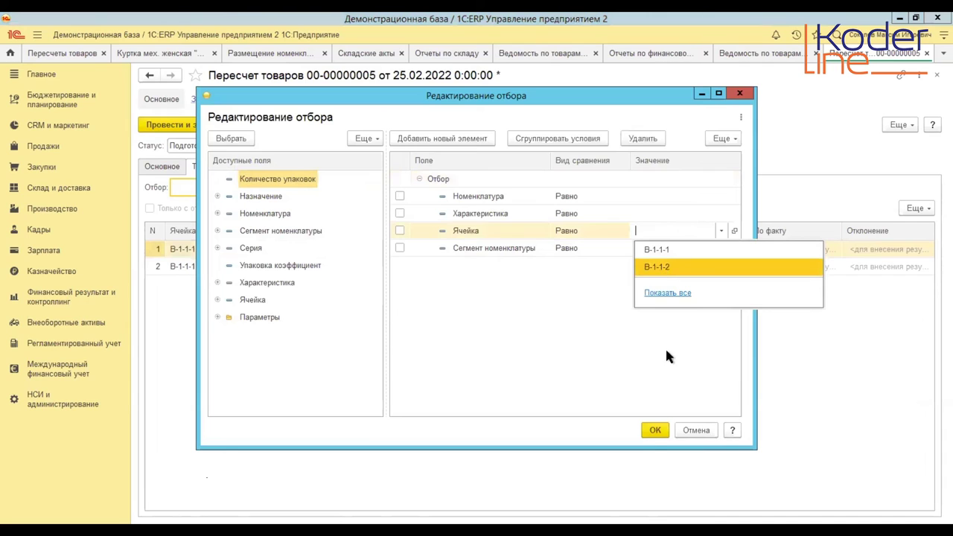
click(655, 430)
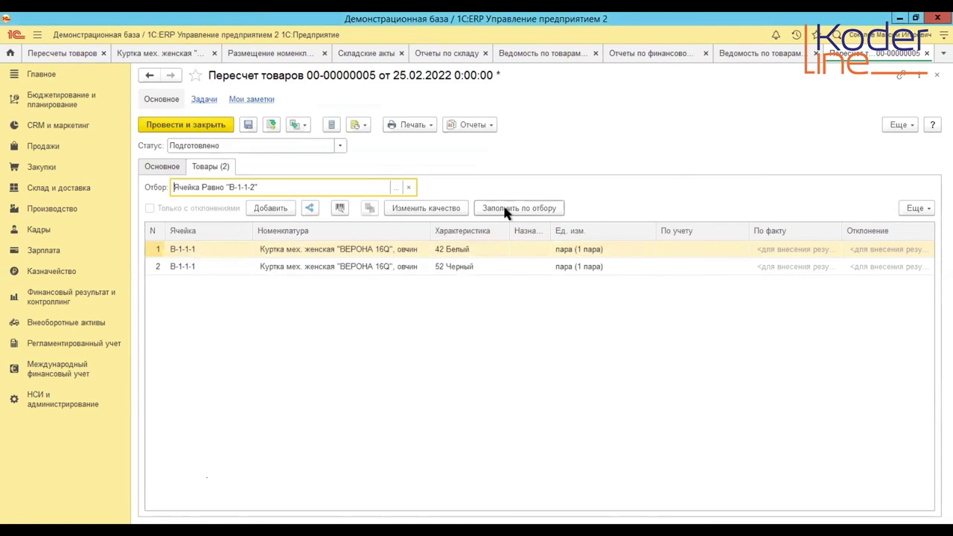
click(505, 209)
click(561, 312)
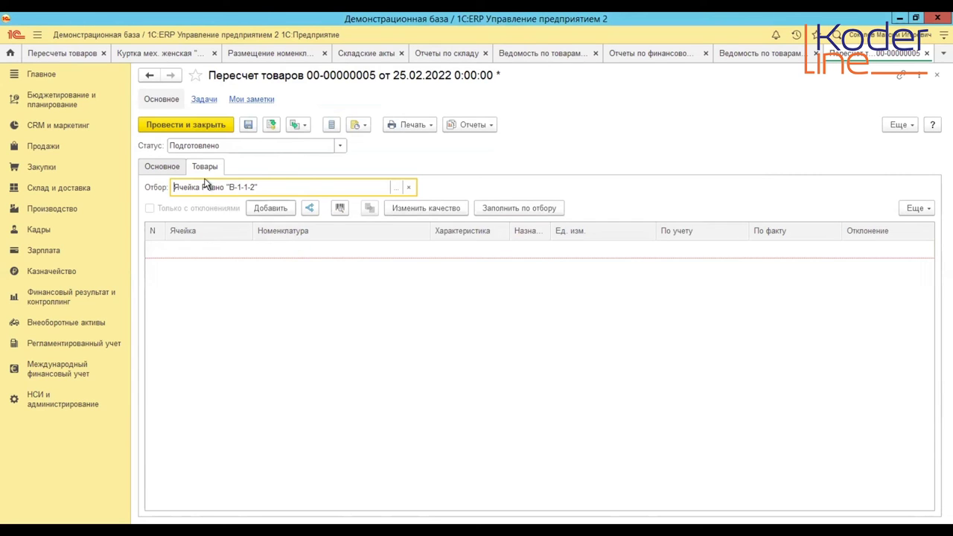
- Reselect cell В-1-1-2 in the goods filter from the full list of warehouse cells and try to post and close the recount
click(176, 169)
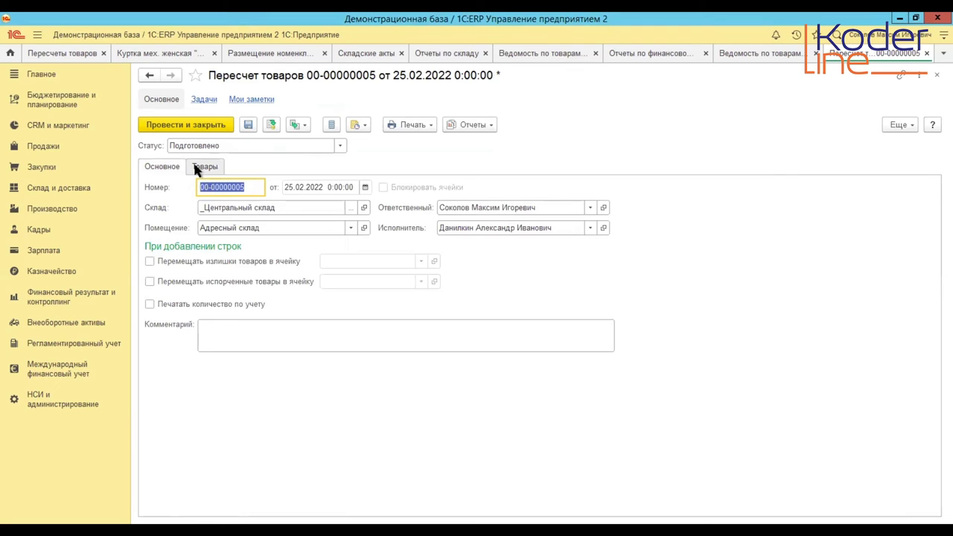
click(197, 168)
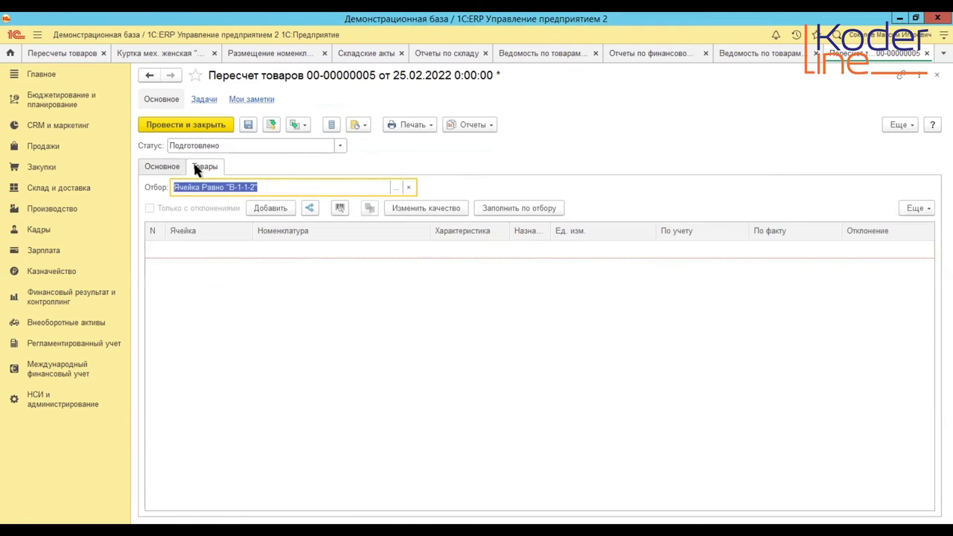
click(397, 191)
click(674, 233)
click(718, 232)
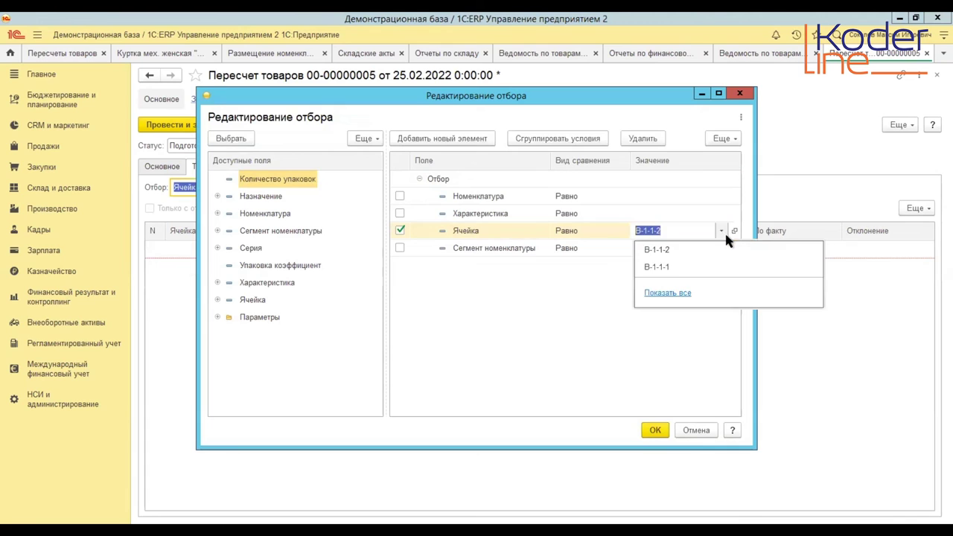
click(676, 293)
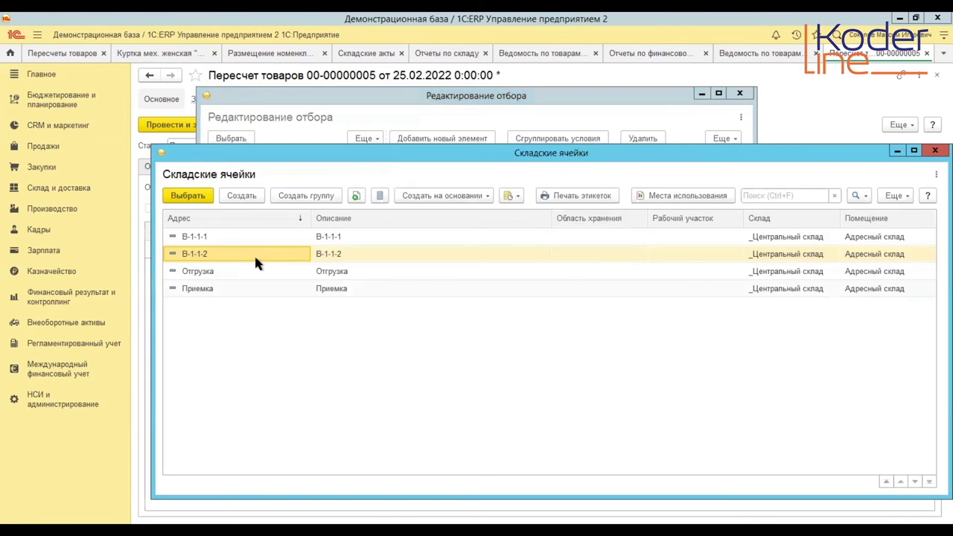
double_click(254, 253)
click(652, 430)
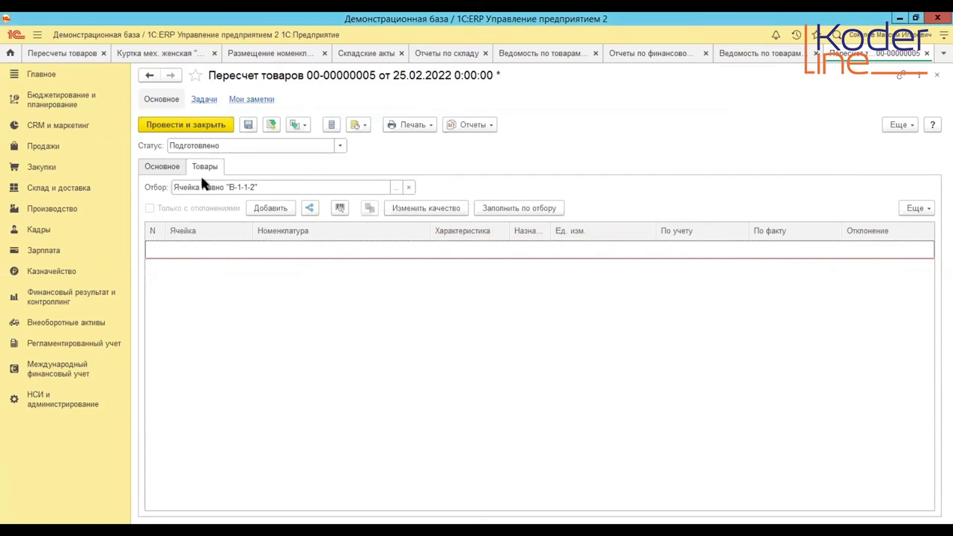
click(183, 130)
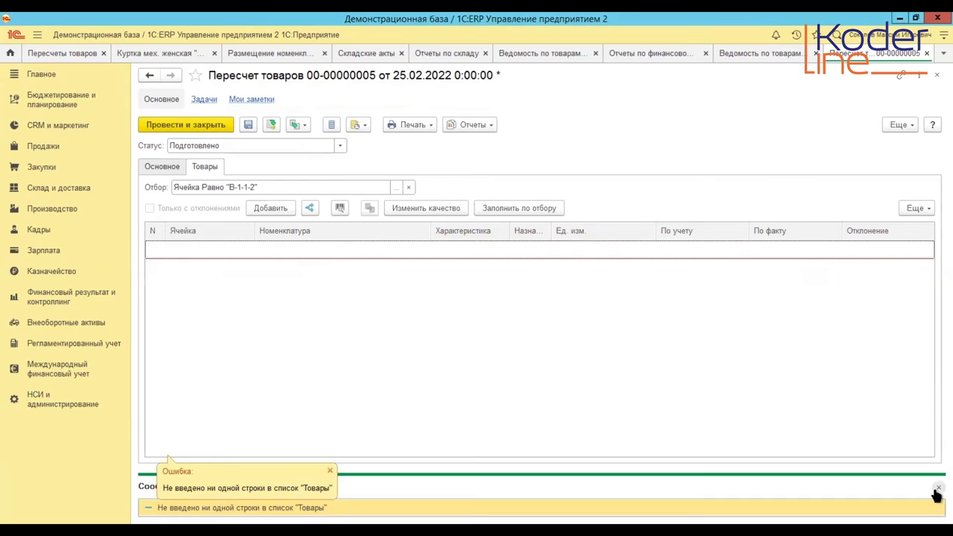
click(937, 493)
- Add a goods row for cell В-1-1-2 with the item Вентилятор настольный, Модель 901 in unit шт (1 шт)
right_click(203, 257)
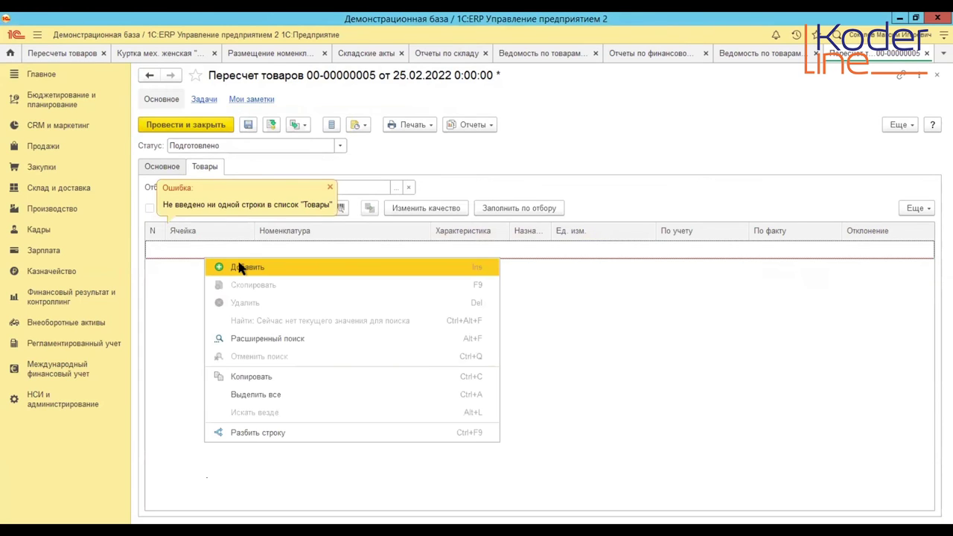
click(227, 267)
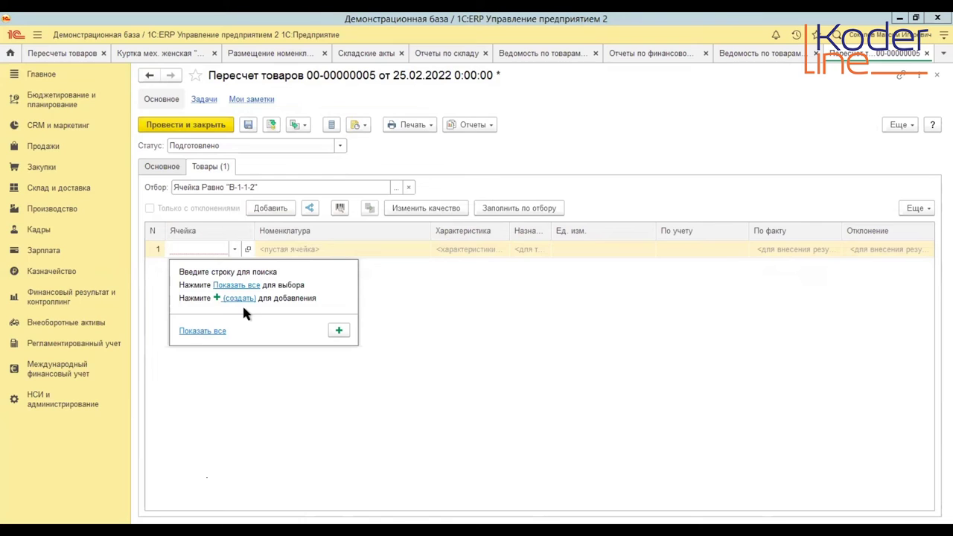
click(223, 251)
double_click(223, 251)
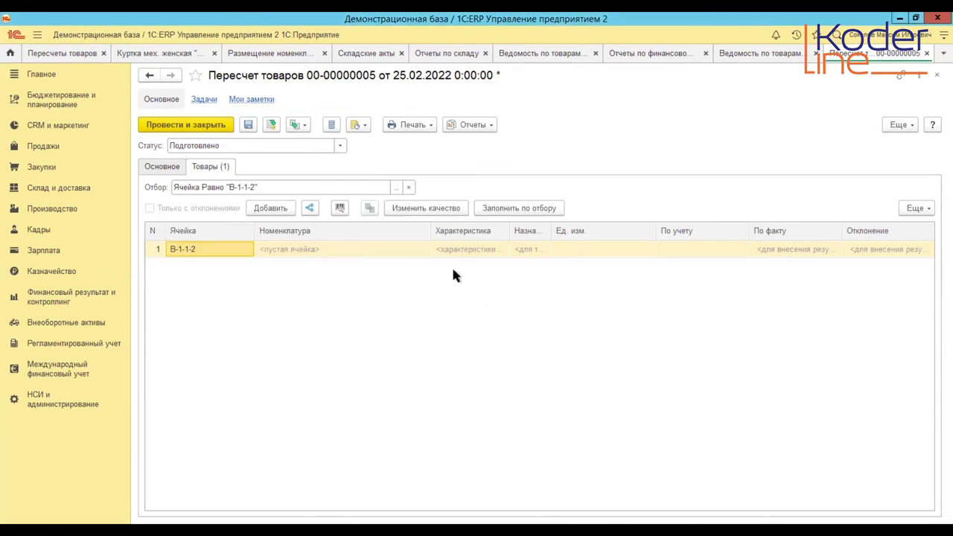
click(371, 251)
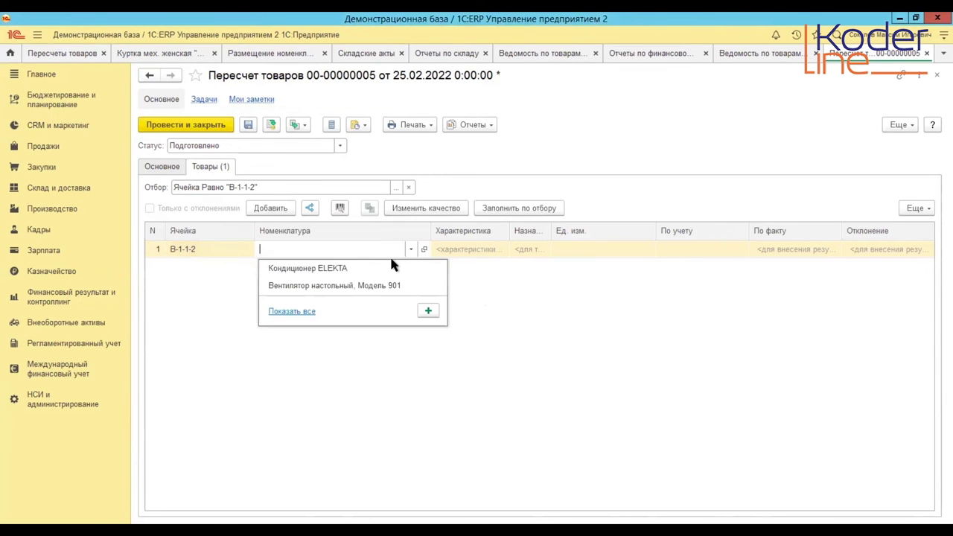
click(305, 287)
click(599, 256)
key(BackSpace)
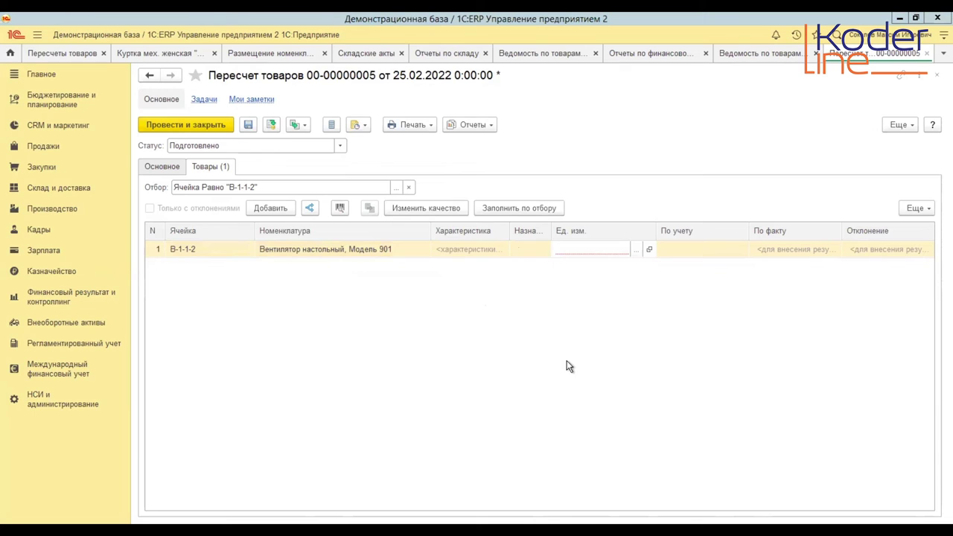
double_click(500, 239)
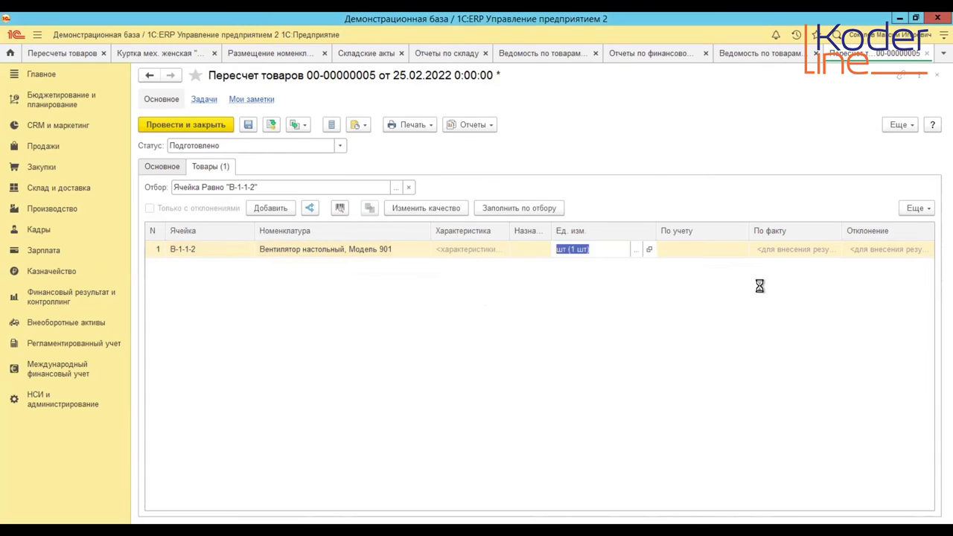
click(709, 255)
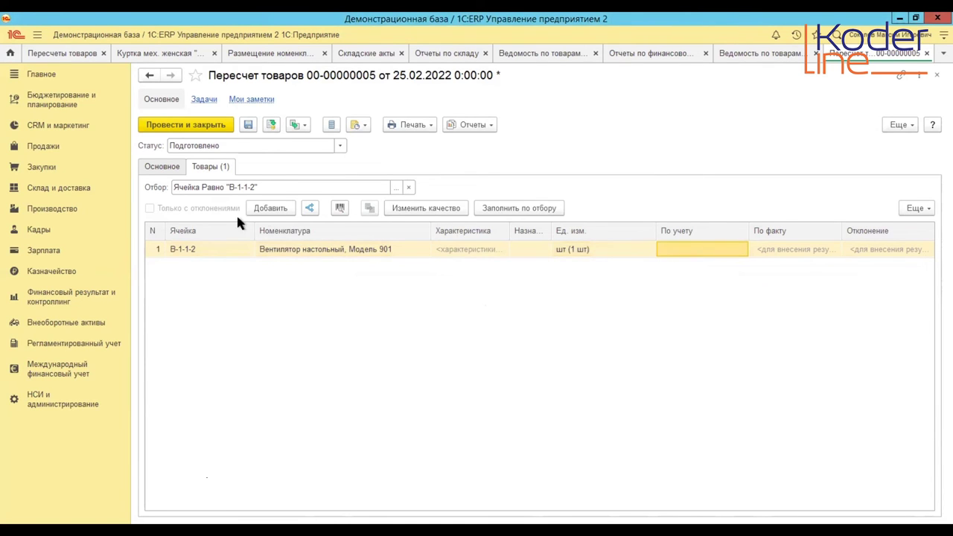
- Try to post the recount with the accounting quantities refilled in all rows
click(272, 125)
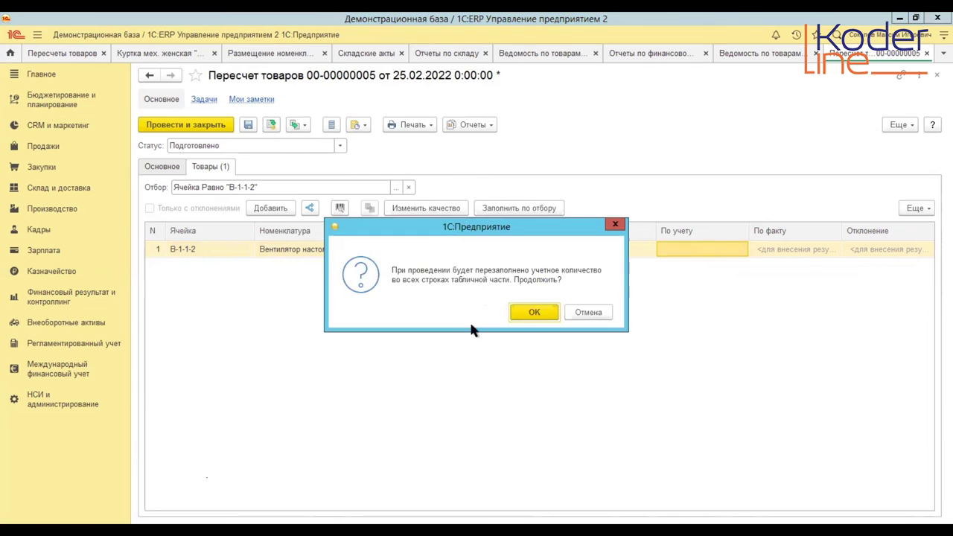
click(554, 312)
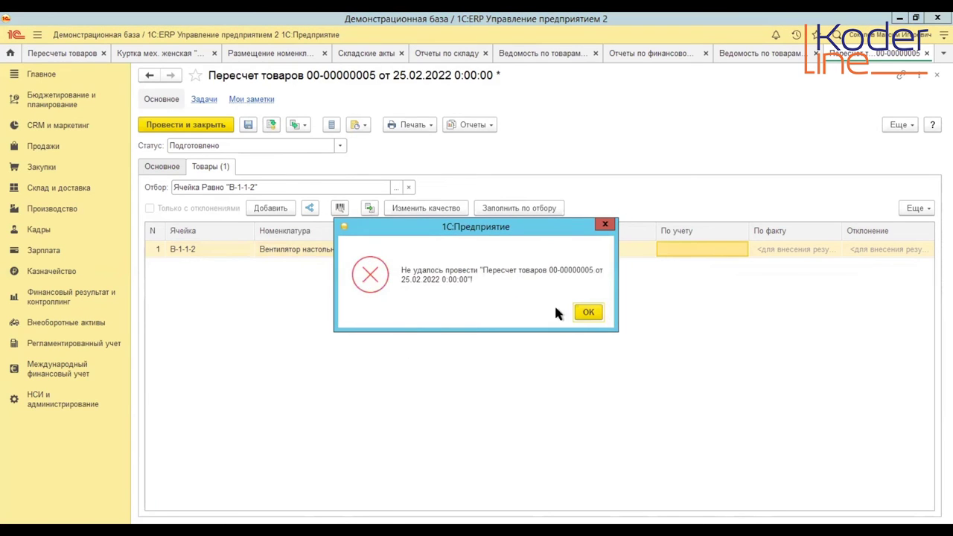
click(587, 312)
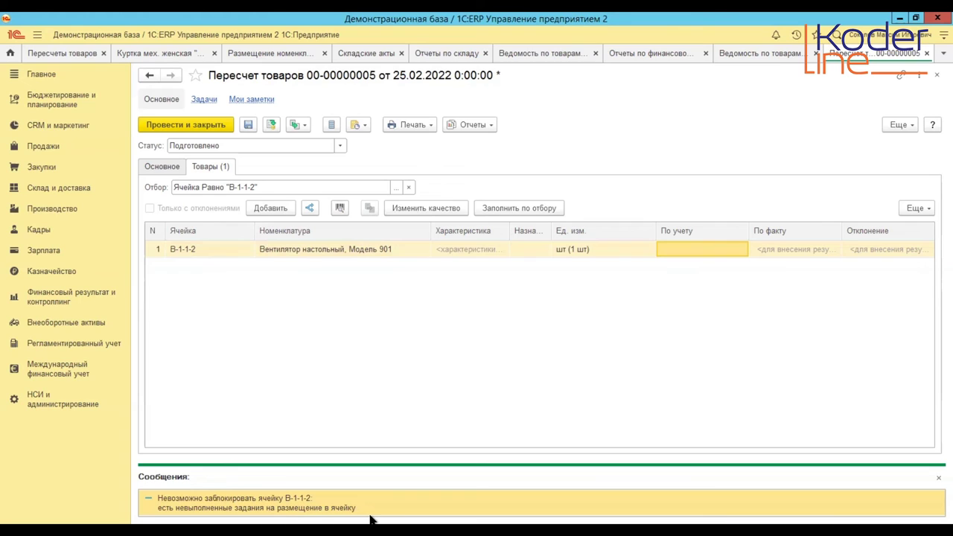
- Examine the goods stored in and awaiting placement to cell В-1-1-2, and review the recount's cell blocking setting
click(219, 248)
click(219, 247)
click(246, 250)
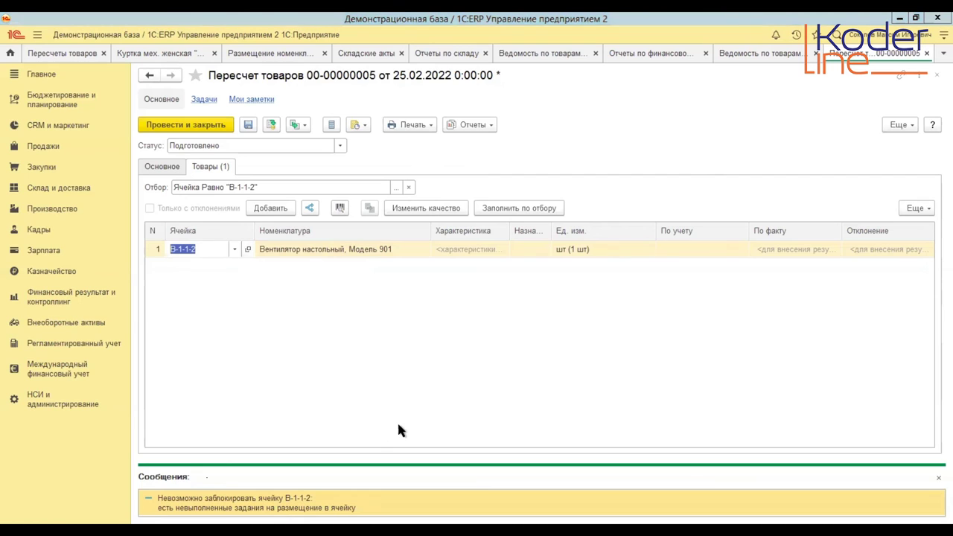
click(435, 182)
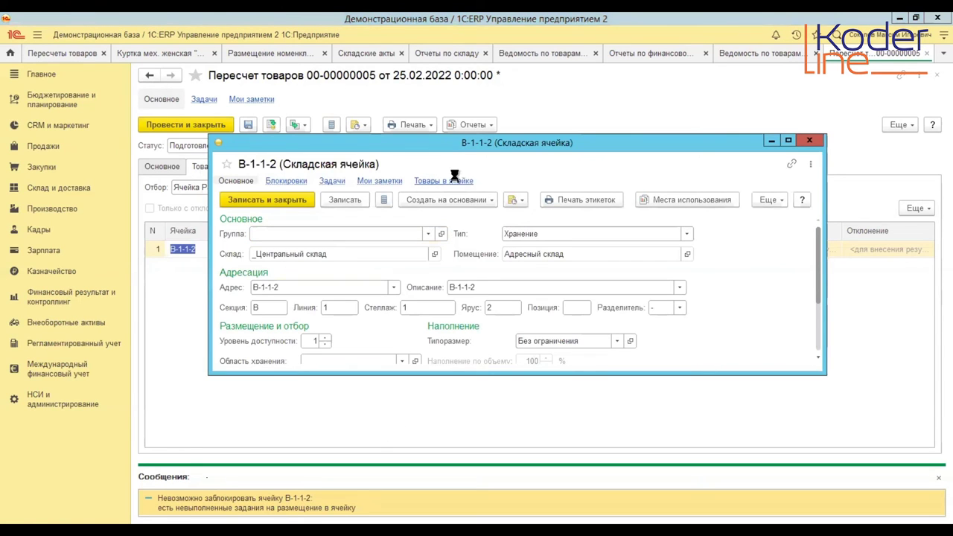
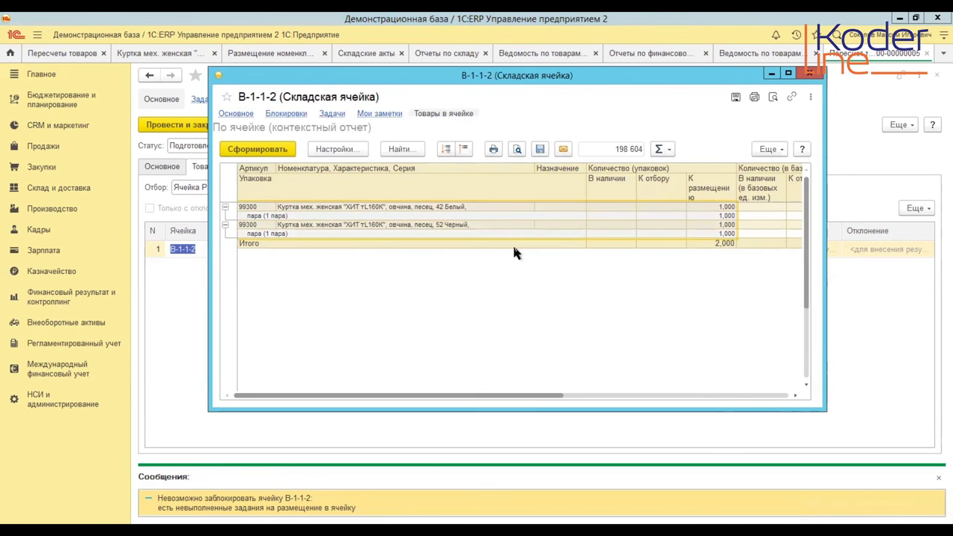
drag(540, 396, 447, 410)
click(812, 73)
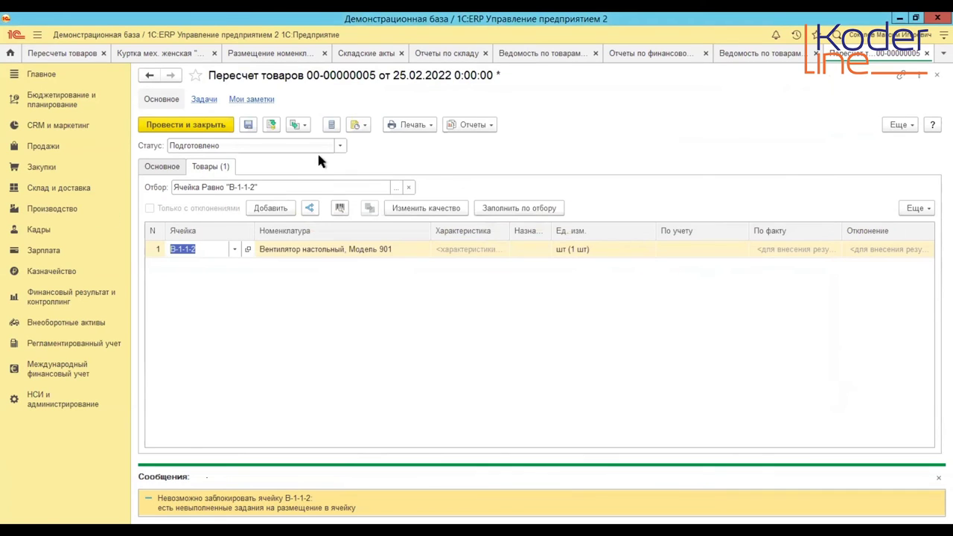
click(164, 167)
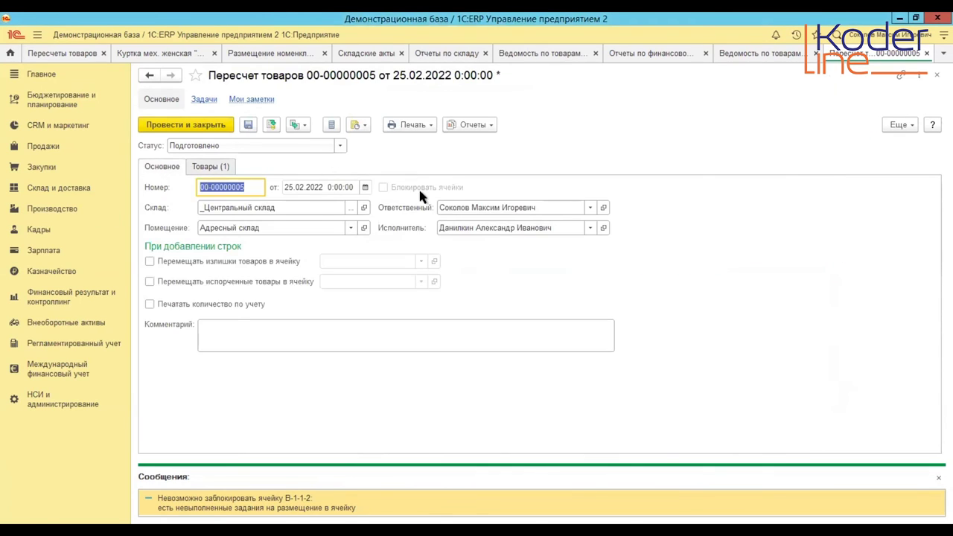
click(201, 168)
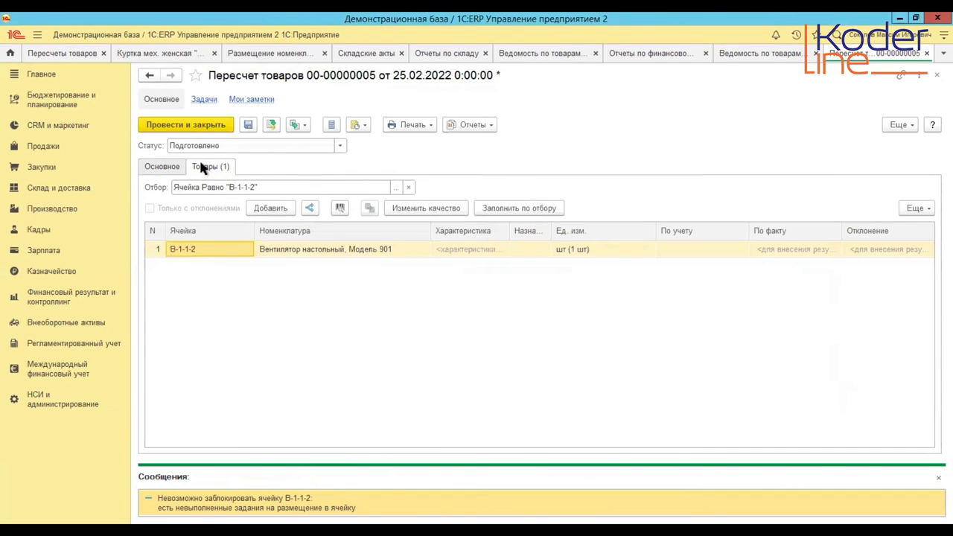
- Filter the Отборы (размещения) товаров list by warehouse _Центральный склад and room Адресный склад, and open the 25.02.2022 placement into cell В-1-1-2
click(64, 187)
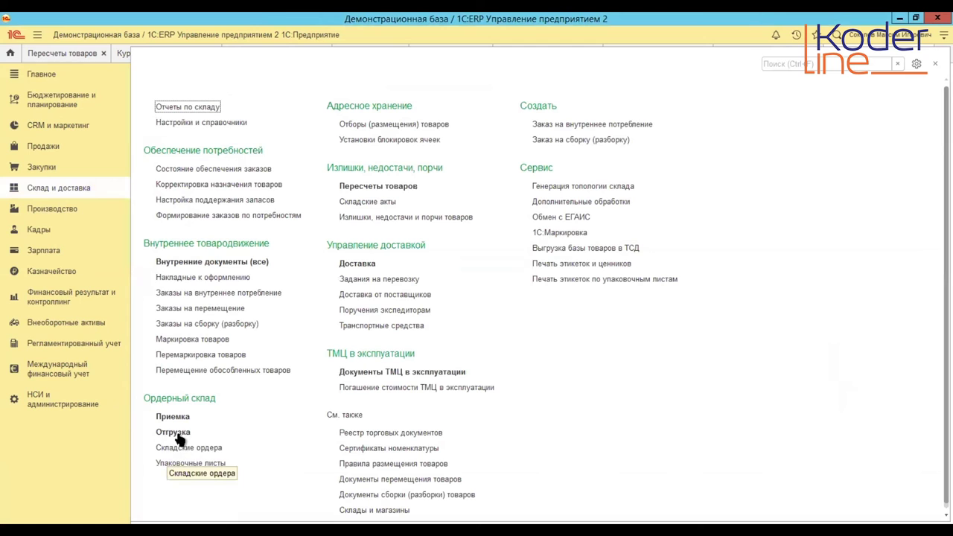
click(382, 125)
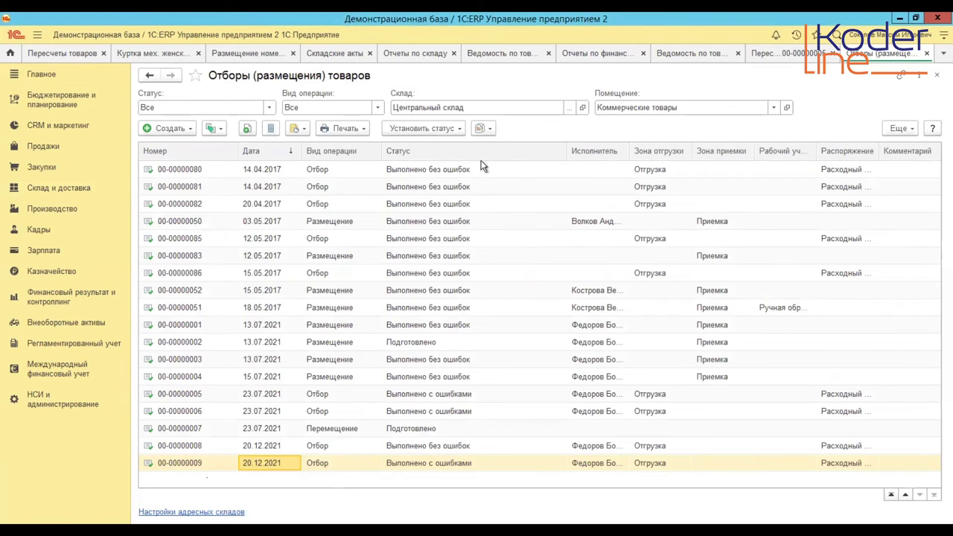
click(560, 109)
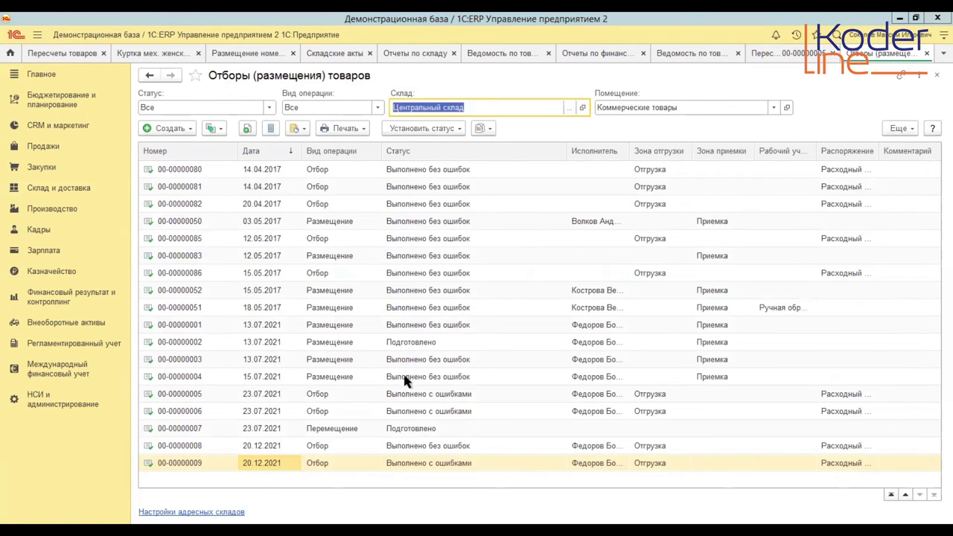
double_click(282, 240)
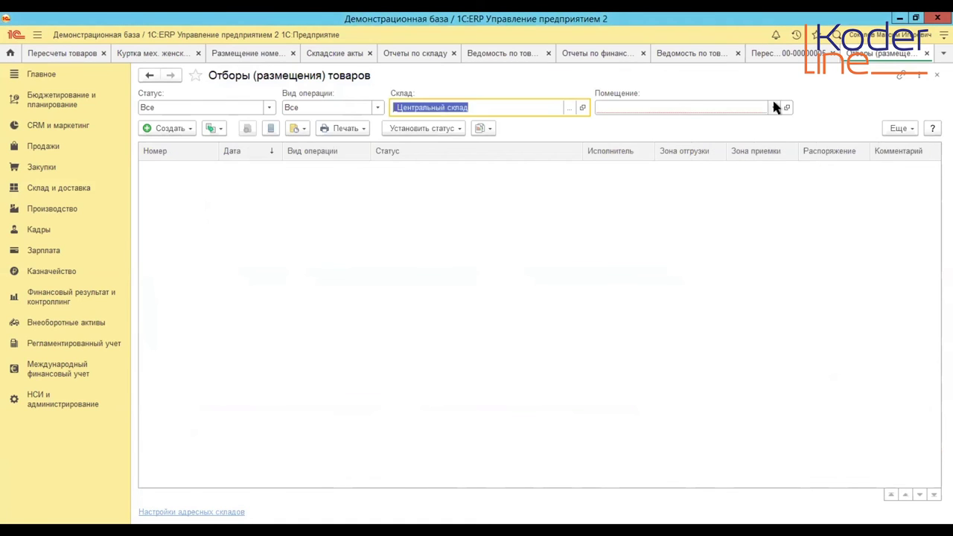
click(774, 108)
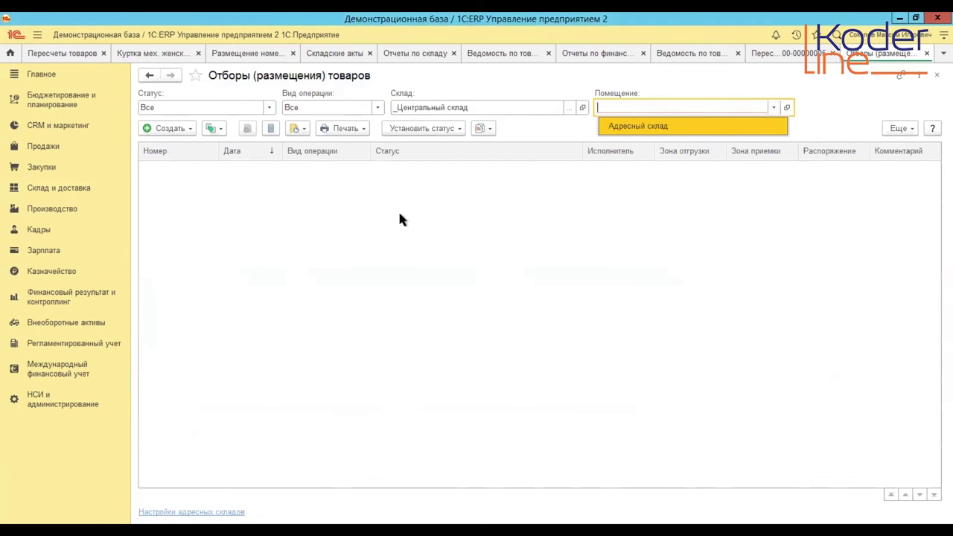
key(Return)
double_click(402, 187)
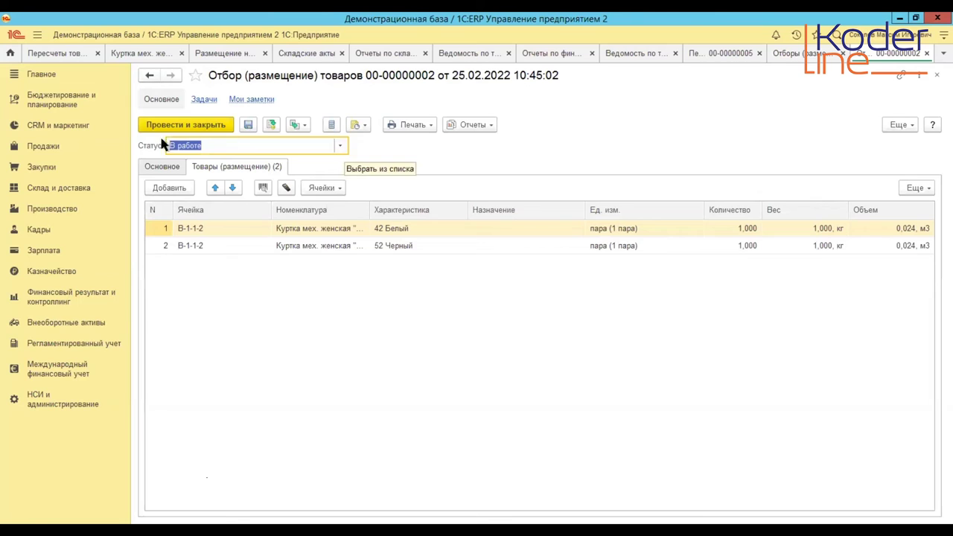
- Set the placement's status to Выполнено без ошибок, then post and close the document
click(341, 146)
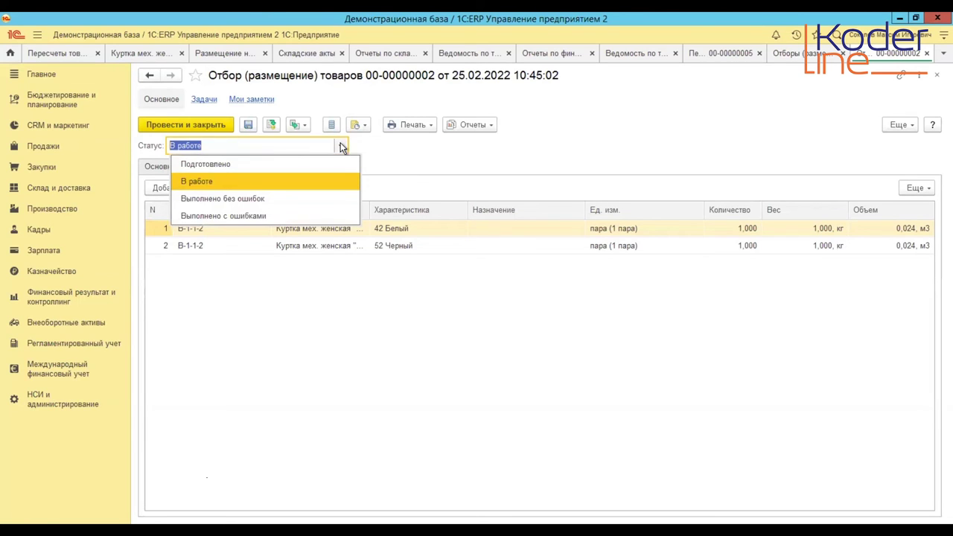
click(244, 200)
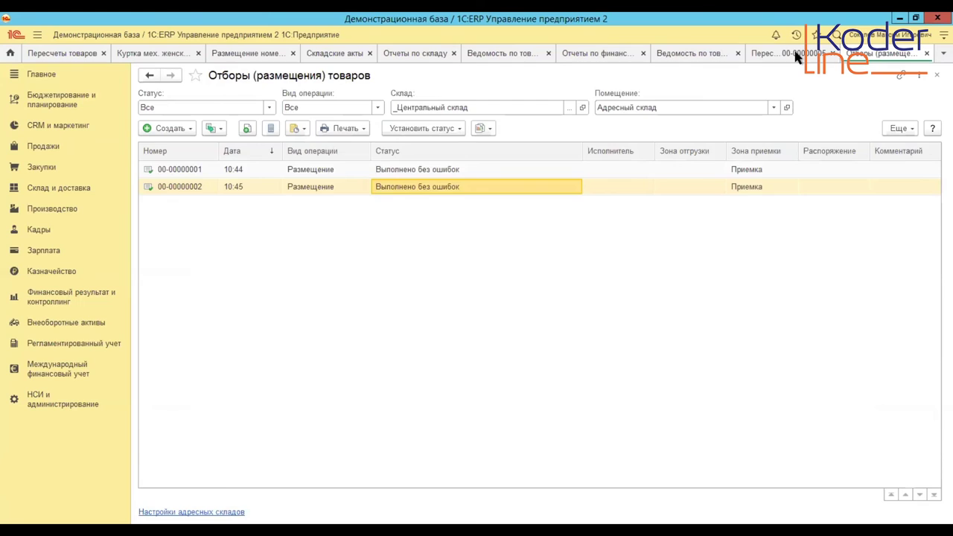
- Return to the pending recount and refill its goods rows using the existing filter for cell В-1-1-2
click(794, 54)
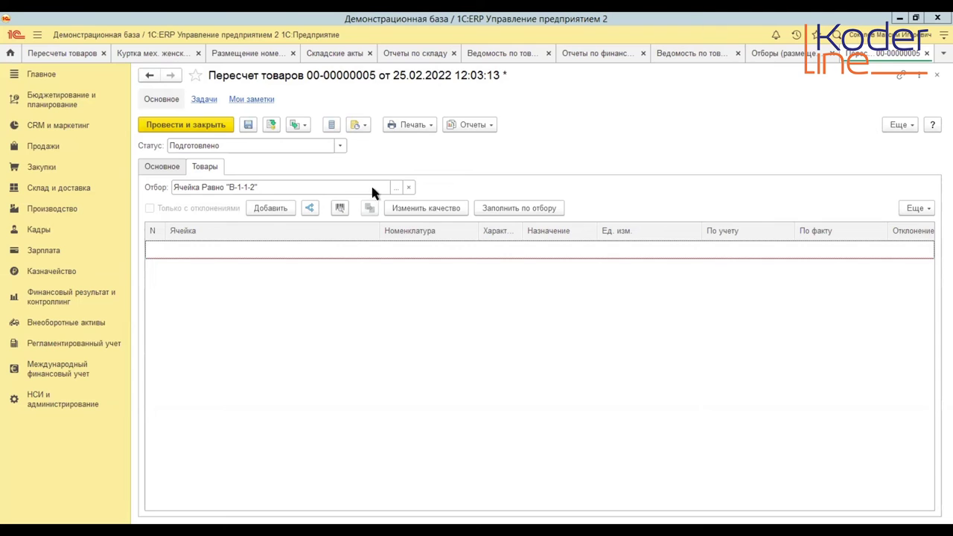
click(396, 190)
click(697, 430)
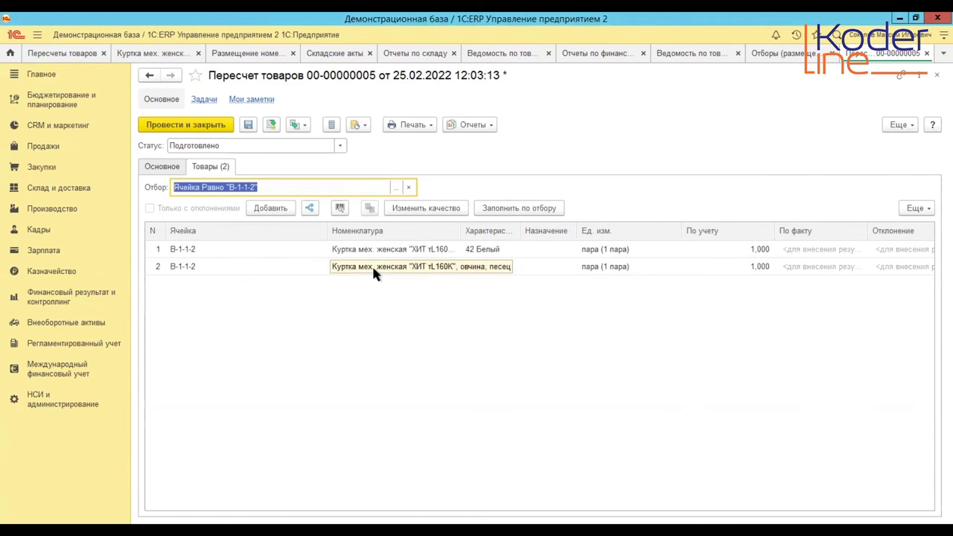
- Set the recount's status to В работе and post it with the accounting quantities refilled in all rows
click(335, 146)
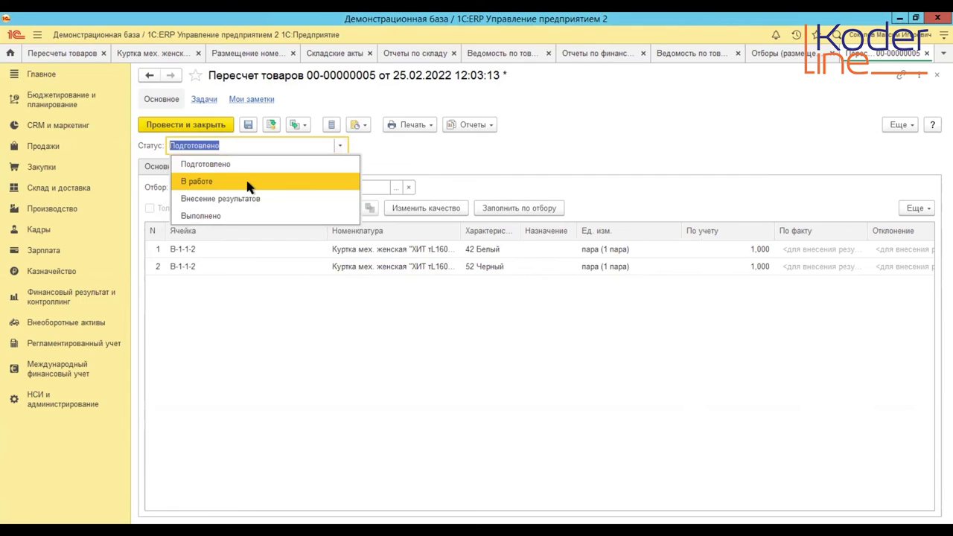
click(248, 184)
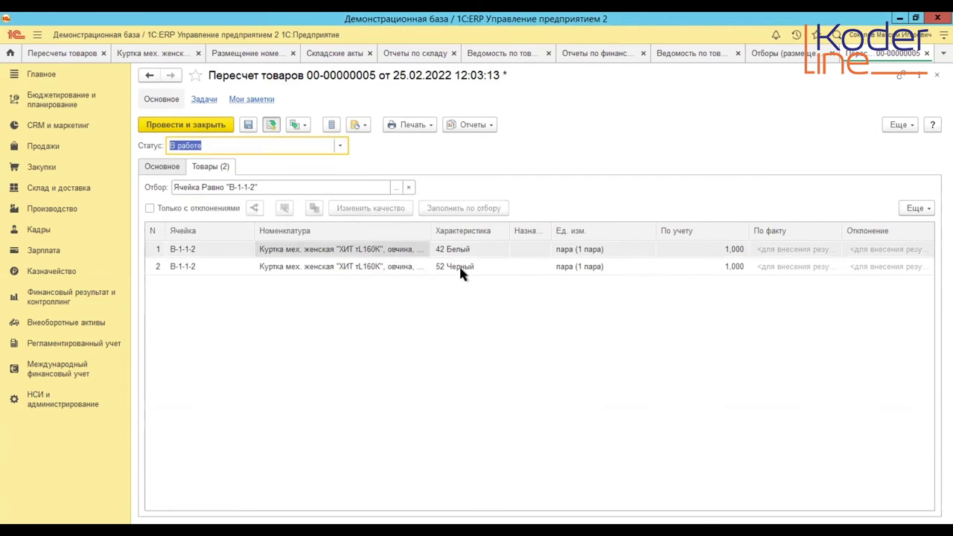
click(273, 125)
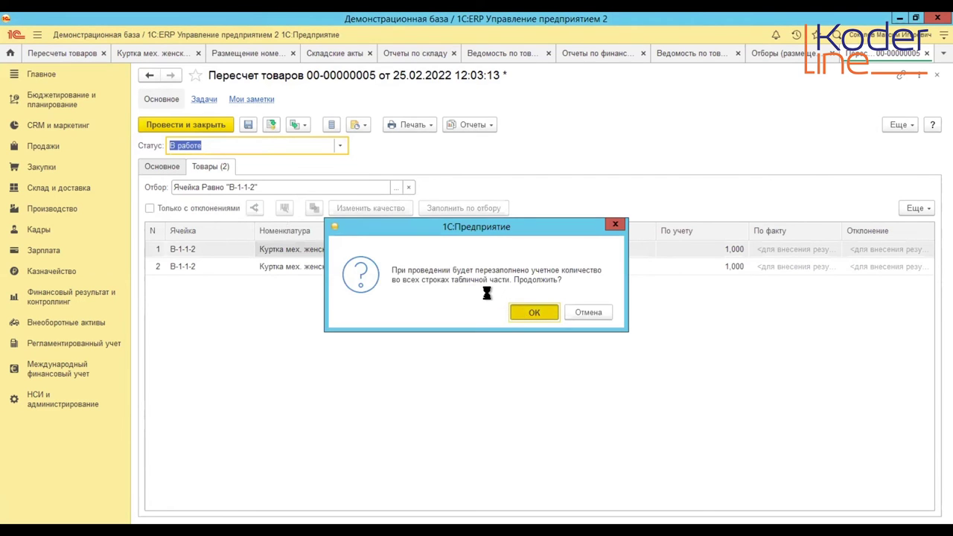
key(Return)
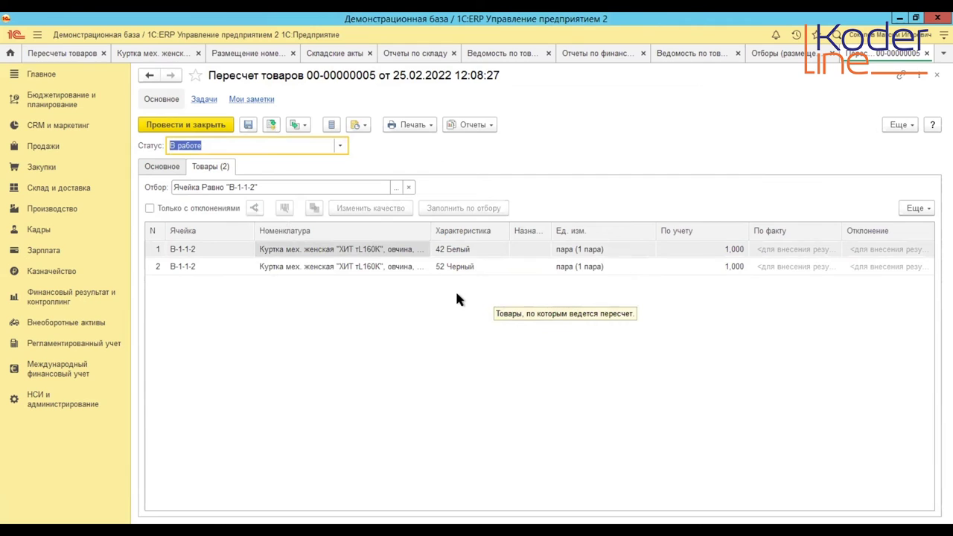
- Set the recount's status to Внесение результатов and agree to remove the cell blocking
click(342, 146)
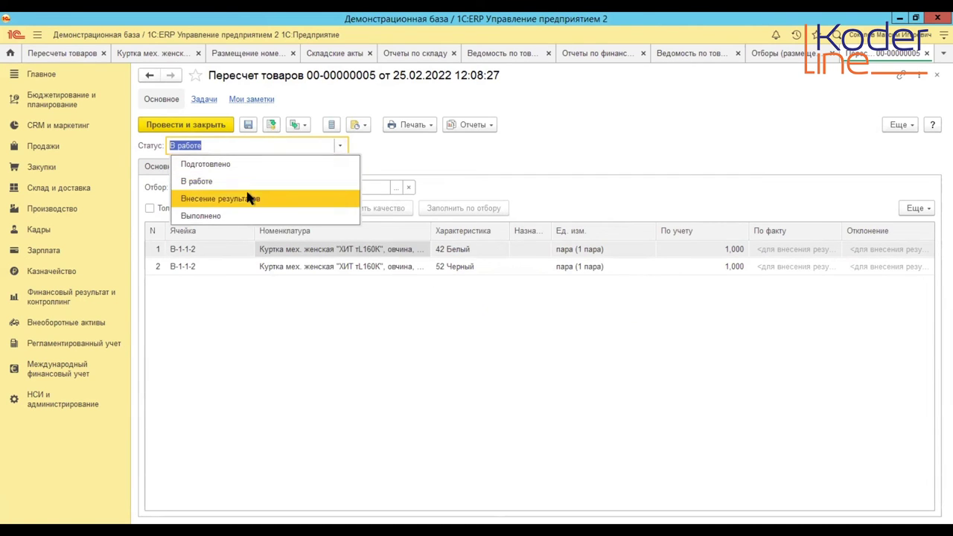
key(Return)
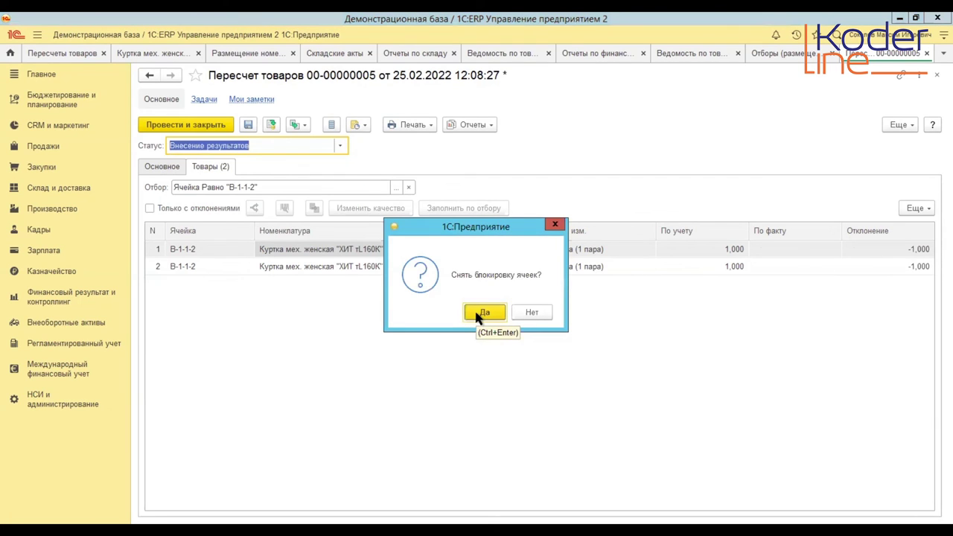
click(481, 313)
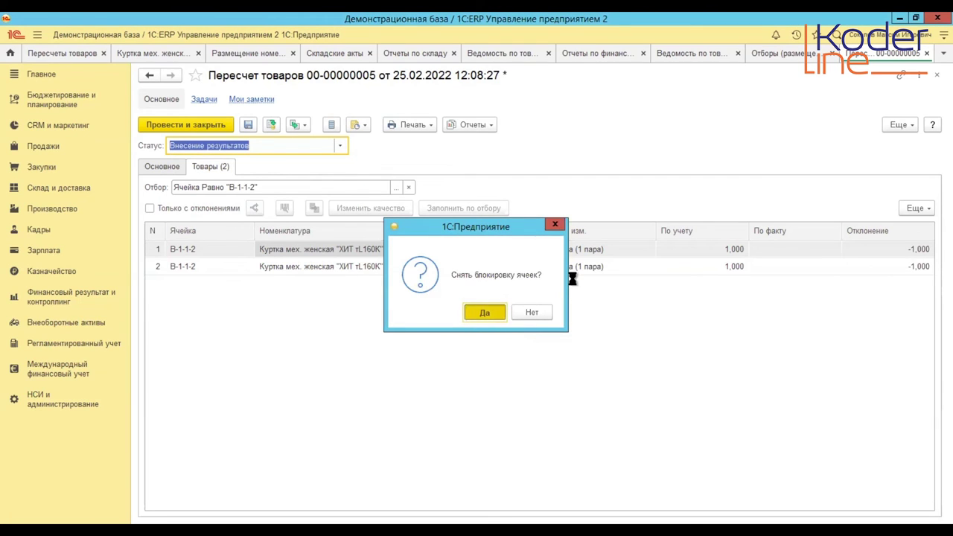
- Examine the goods rows of the placement into cell В-1-1-1 and of the completed recount for the same cell
click(779, 54)
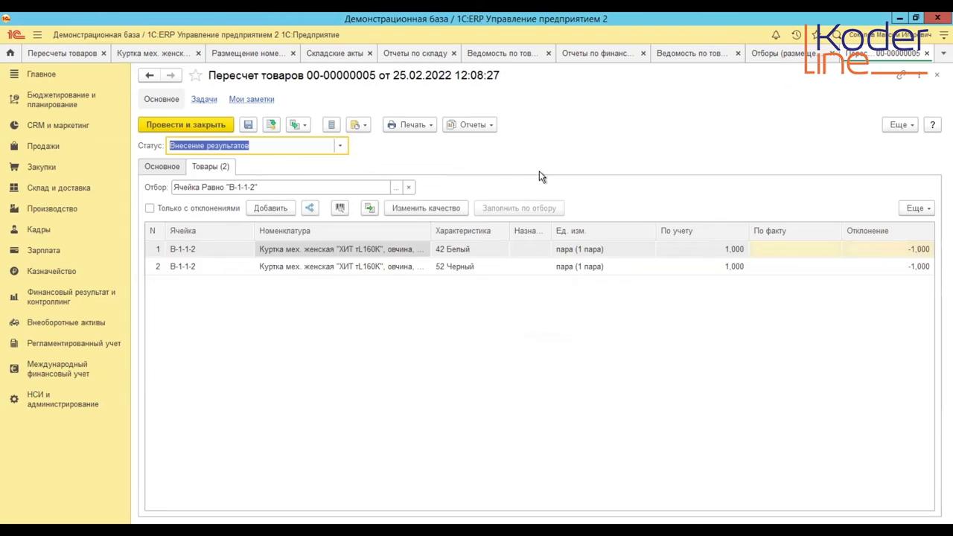
click(426, 170)
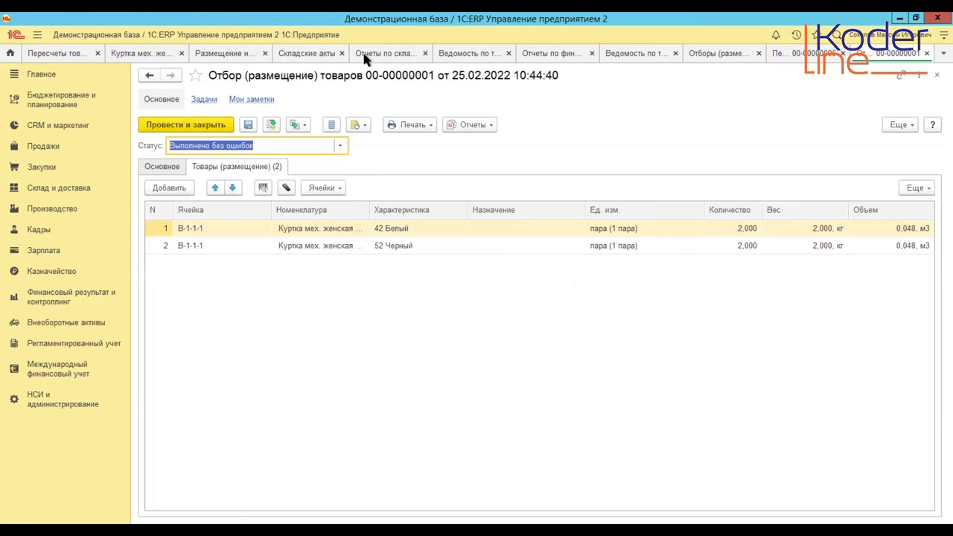
click(67, 52)
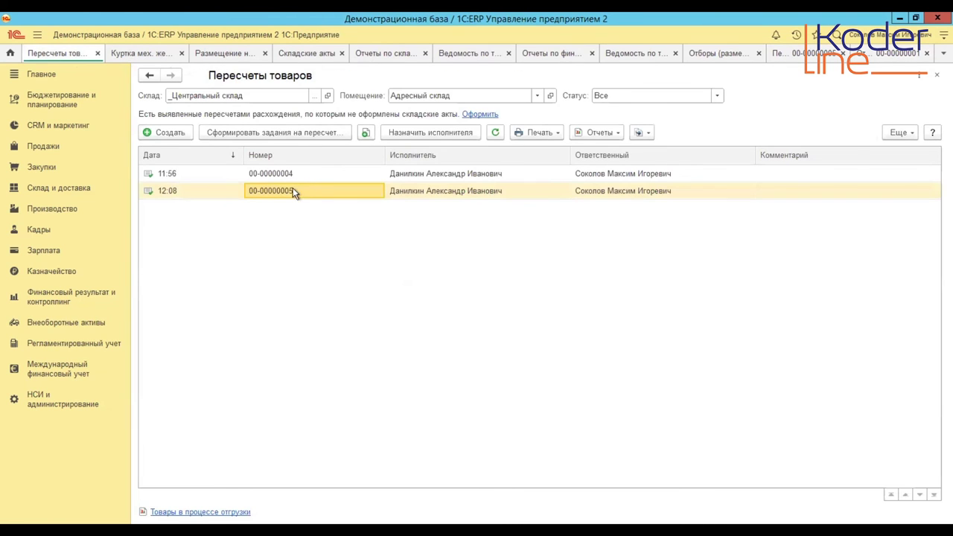
double_click(293, 174)
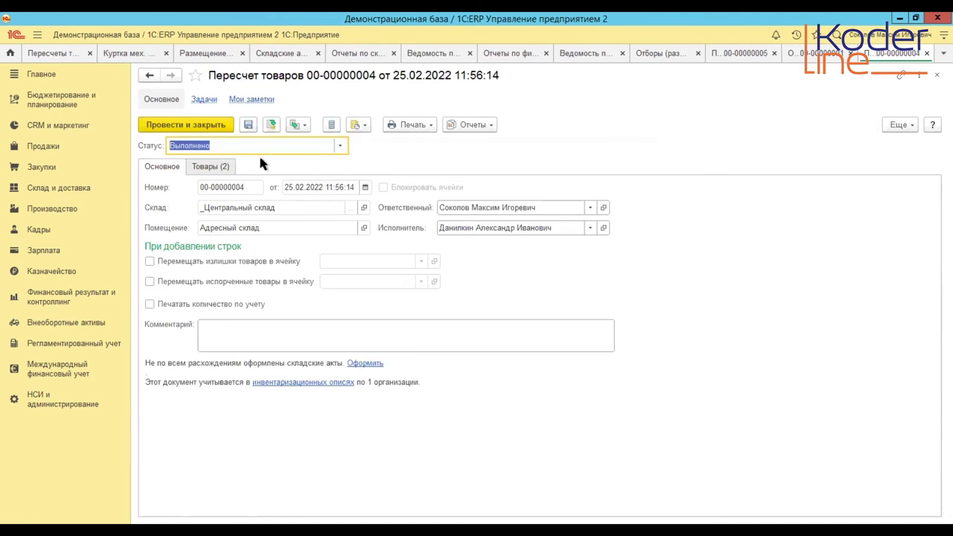
click(227, 167)
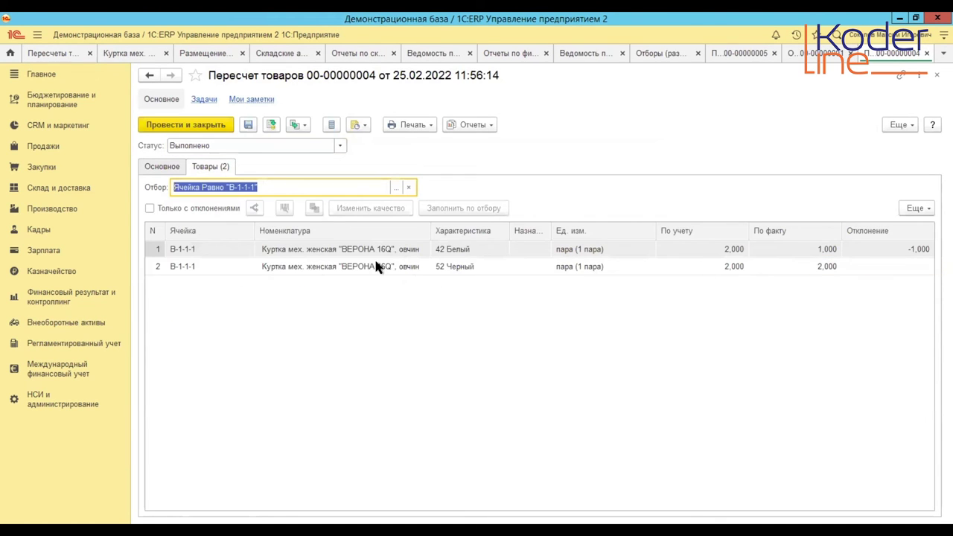
click(344, 250)
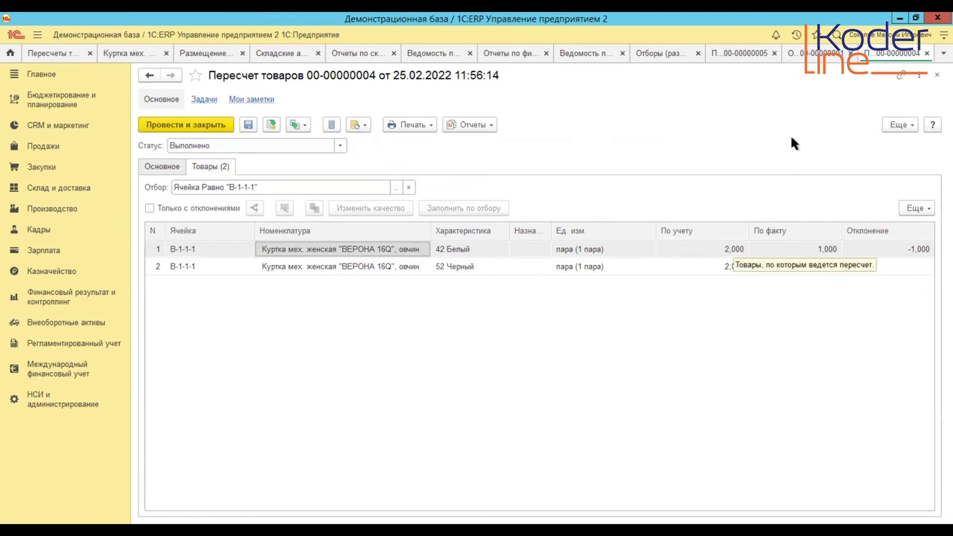
click(808, 55)
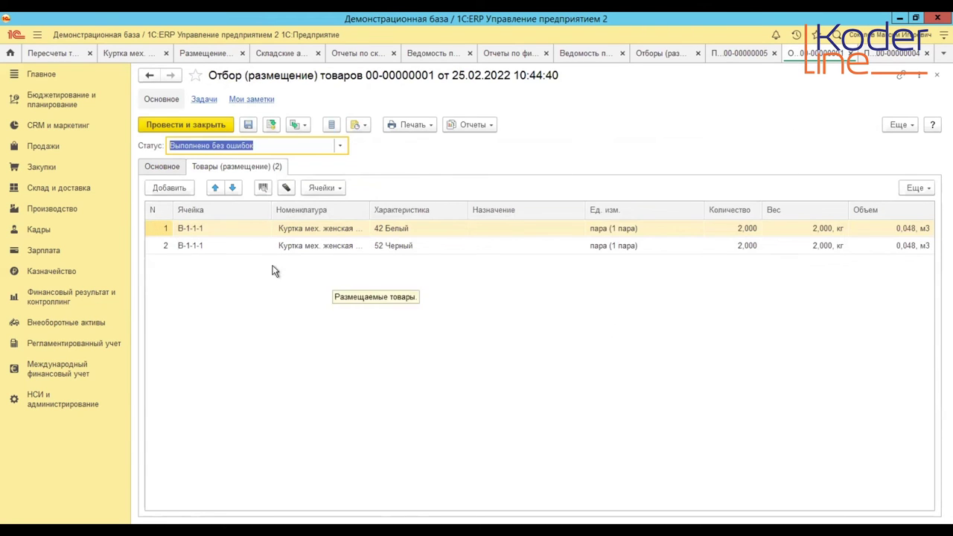
click(206, 234)
right_click(204, 237)
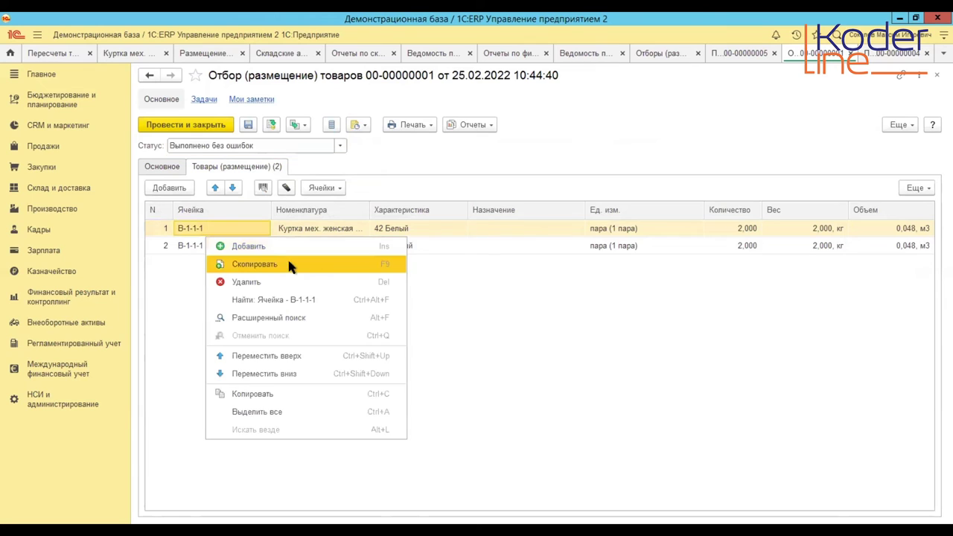
click(348, 263)
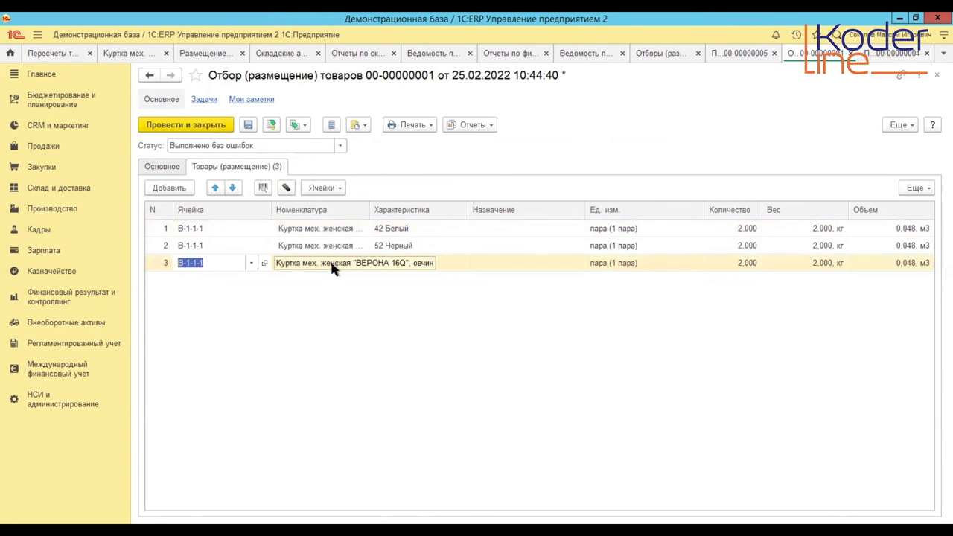
click(333, 263)
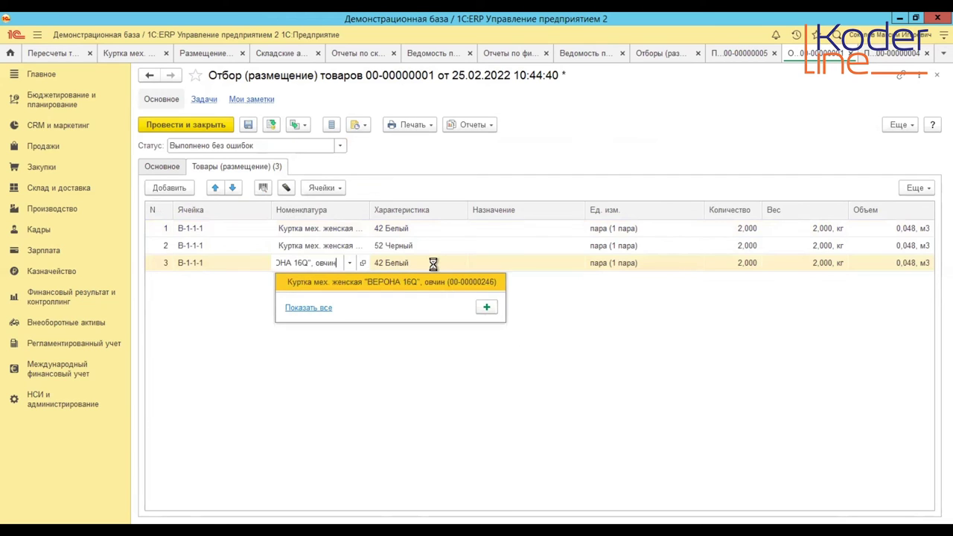
click(424, 283)
click(421, 263)
click(471, 282)
click(738, 265)
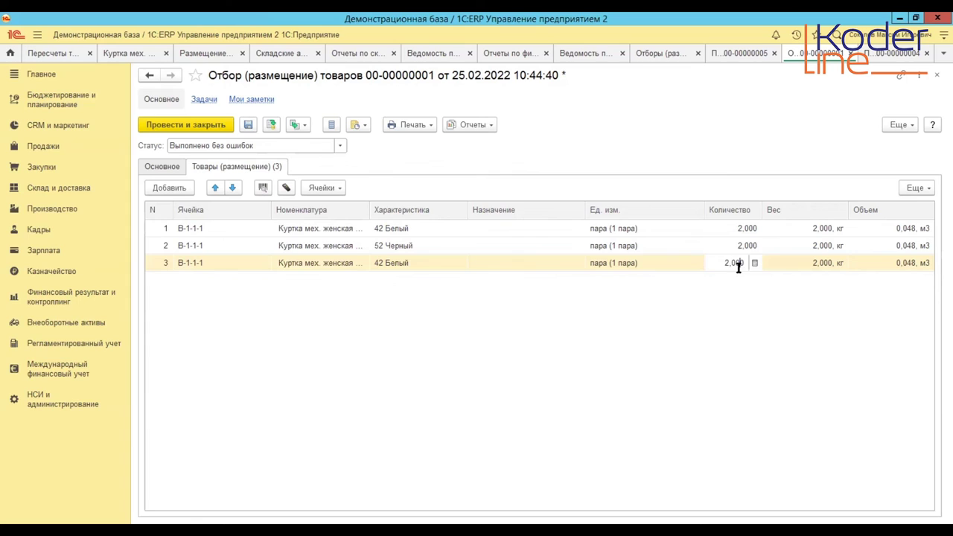
drag(729, 265, 702, 260)
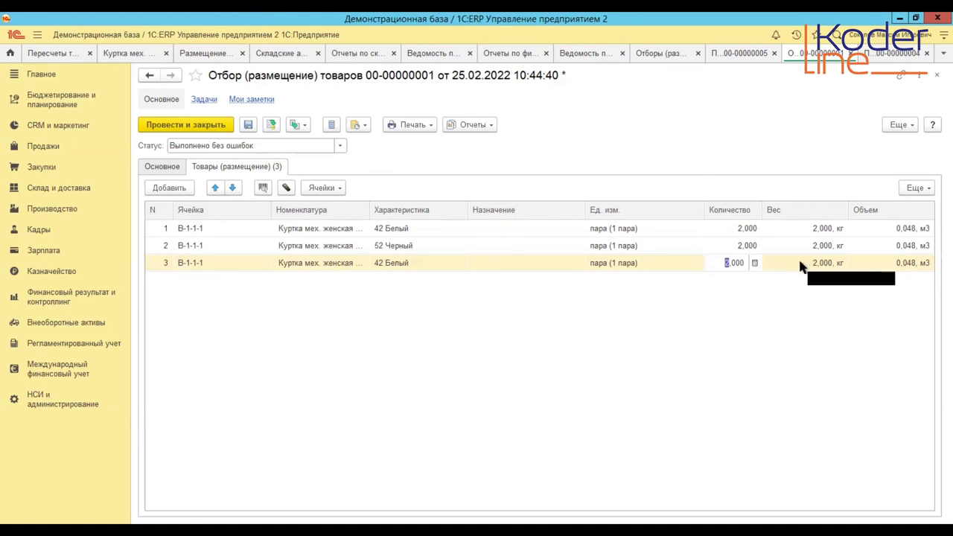
drag(724, 264, 749, 270)
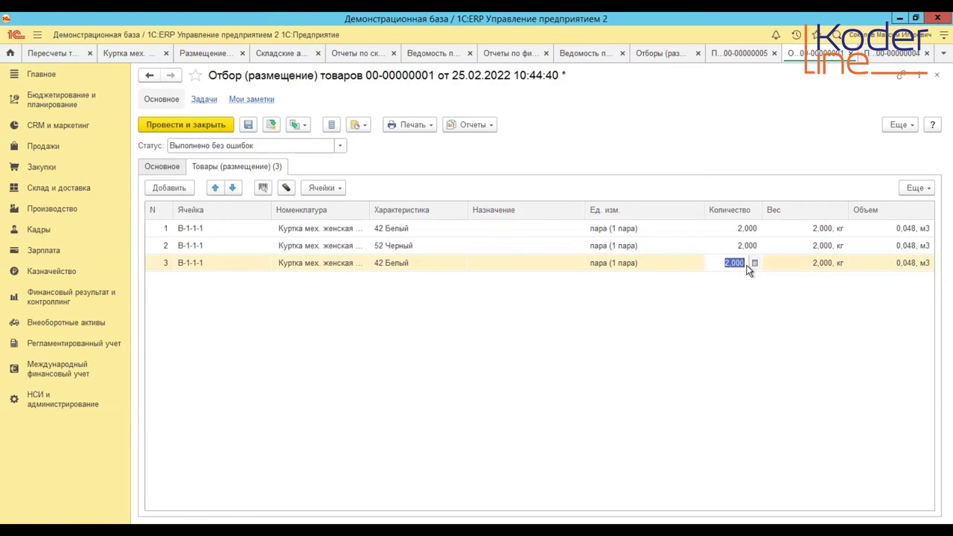
text(0)
click(809, 263)
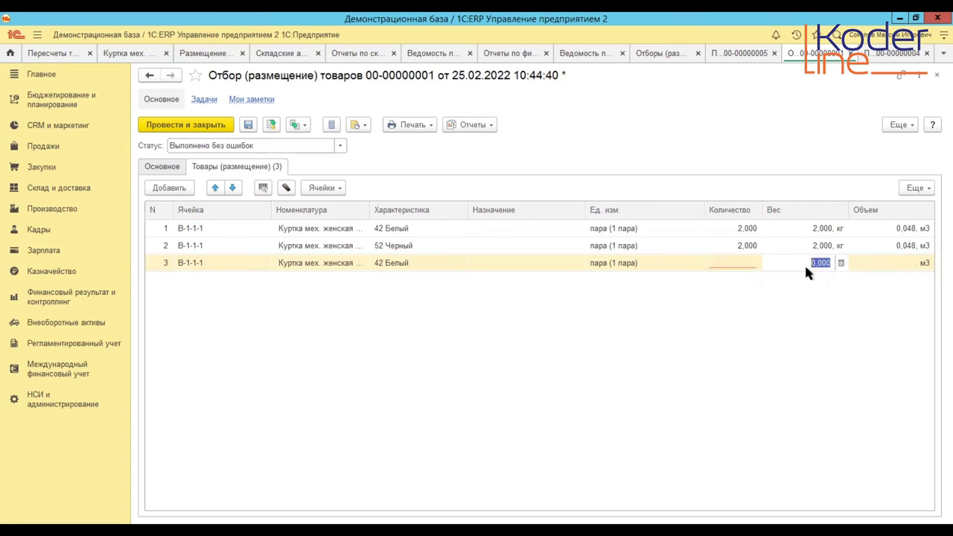
click(727, 264)
text(1)
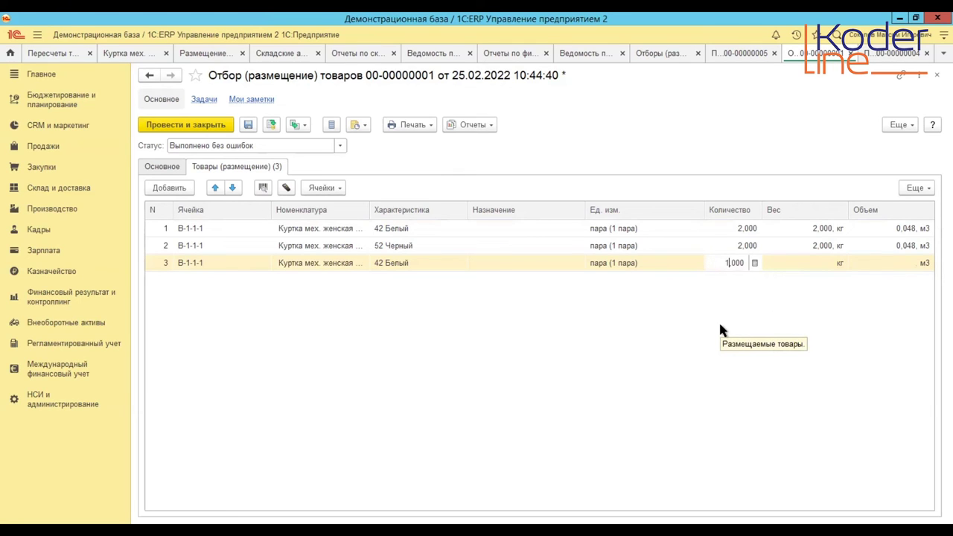
key(ctrl+a)
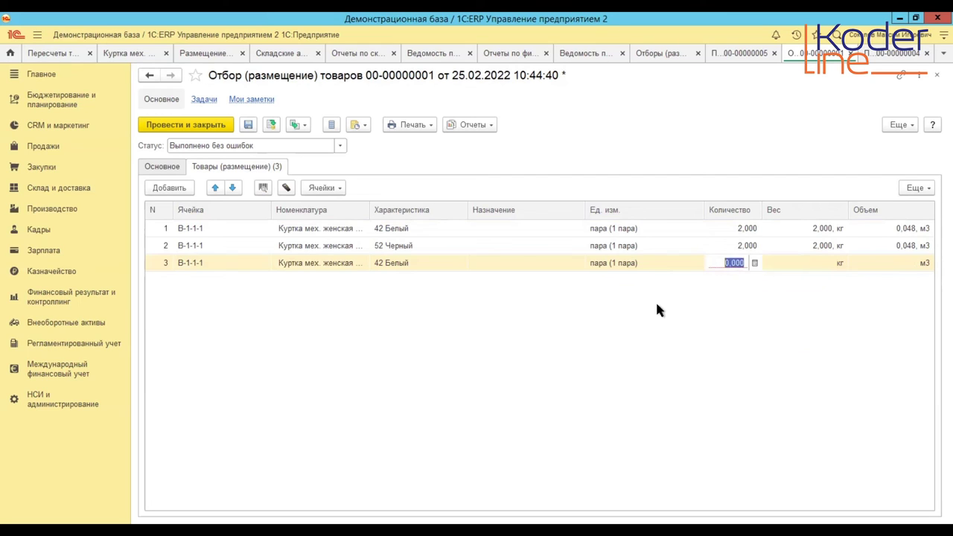
key(Escape)
key(Escape)
click(516, 313)
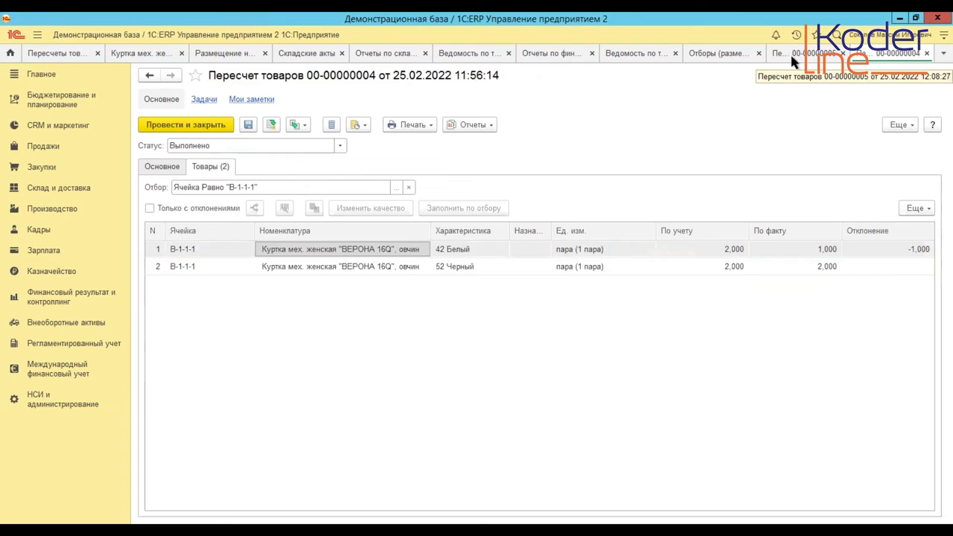
- In the pending recount, add a goods row for cell В-1-1-2 with the jacket Куртка мех. женская "ВЕРОНА 16Q", characteristic 42 Белый
click(790, 52)
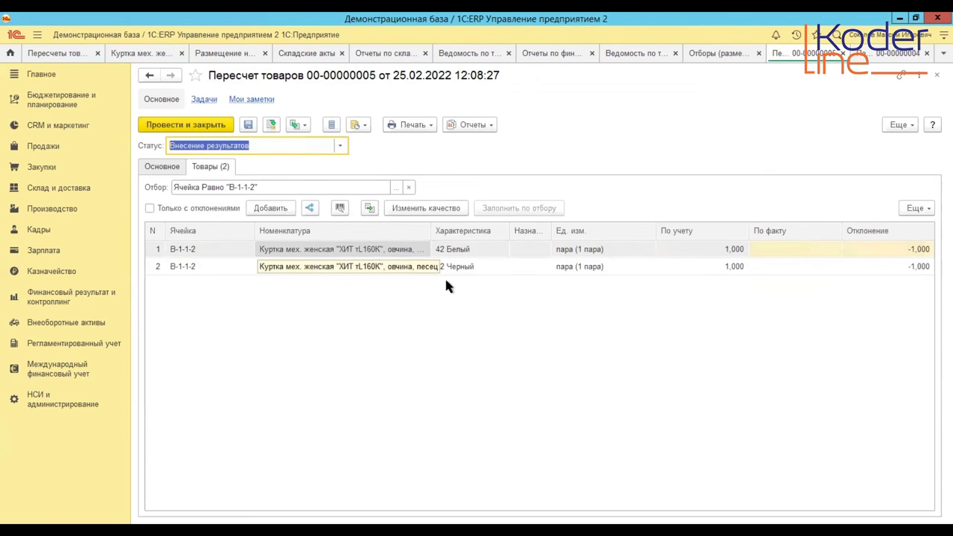
click(272, 209)
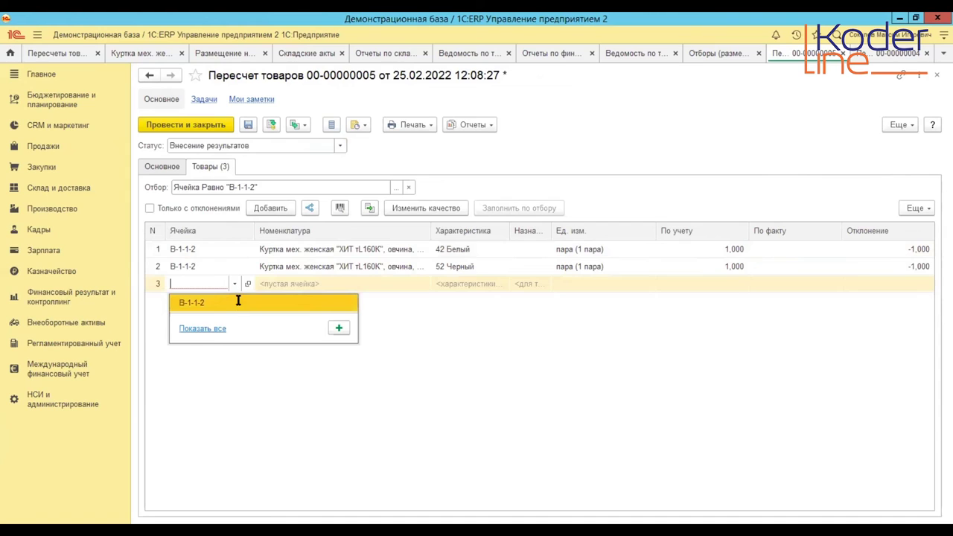
click(325, 283)
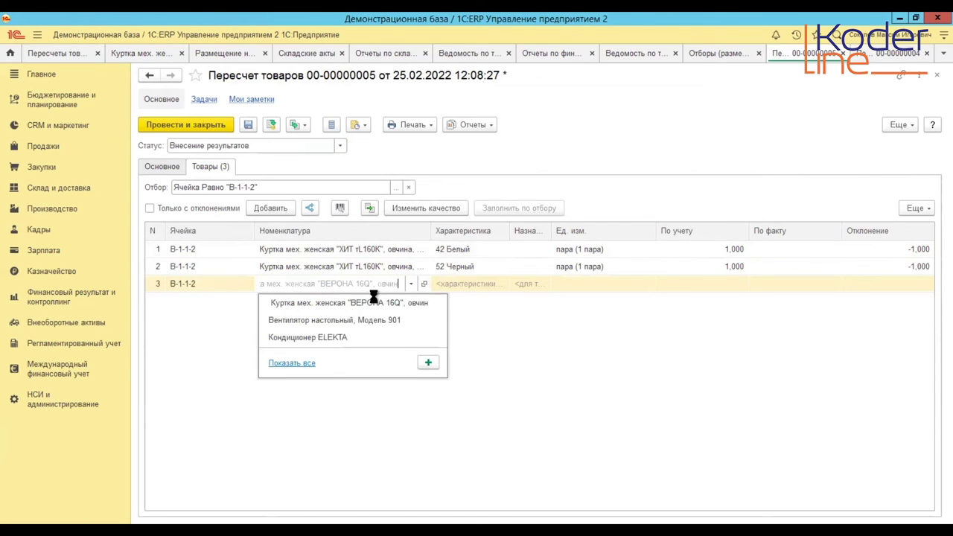
click(375, 302)
click(471, 283)
click(489, 284)
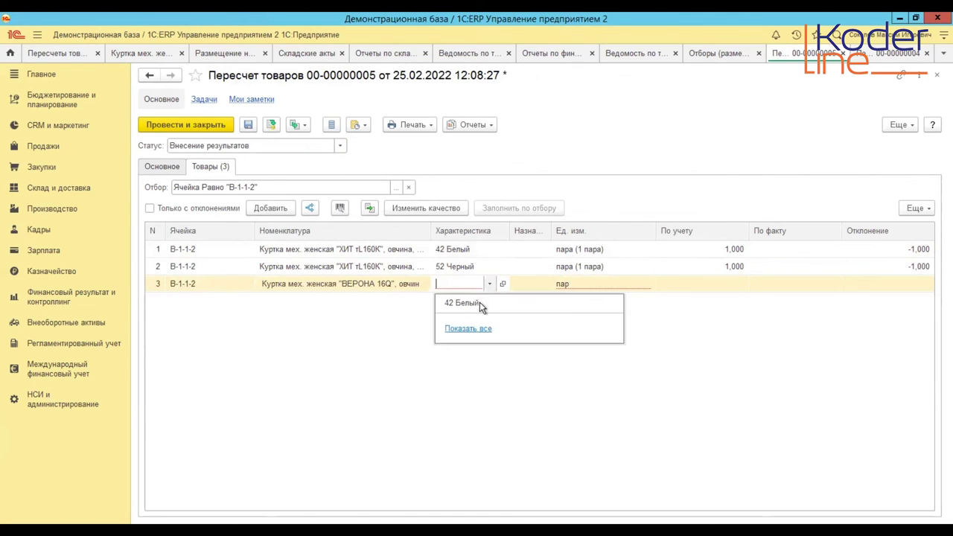
click(701, 283)
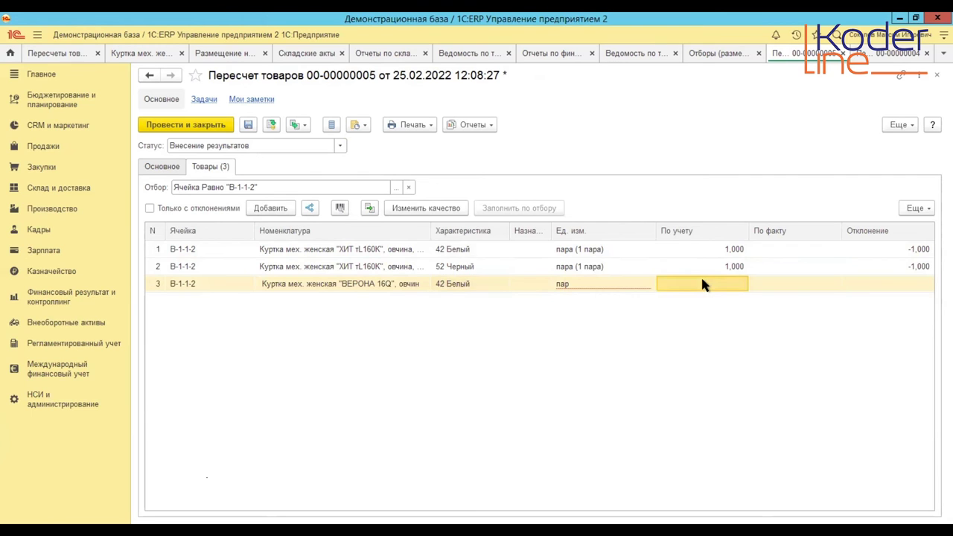
- Set the new row's unit of measure to пара (1 пара) and its actual quantity to 1
click(622, 289)
key(BackSpace)
key(BackSpace)
key(BackSpace)
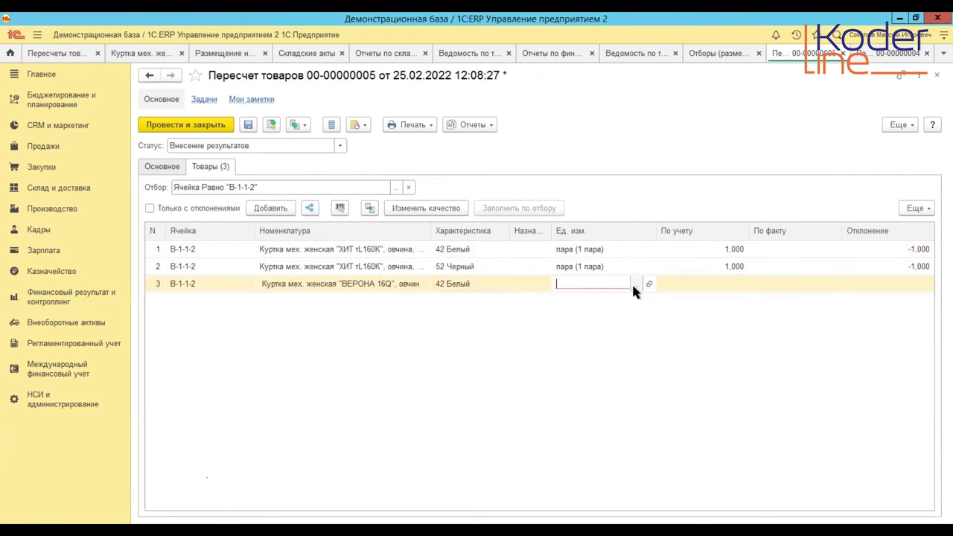
key(F4)
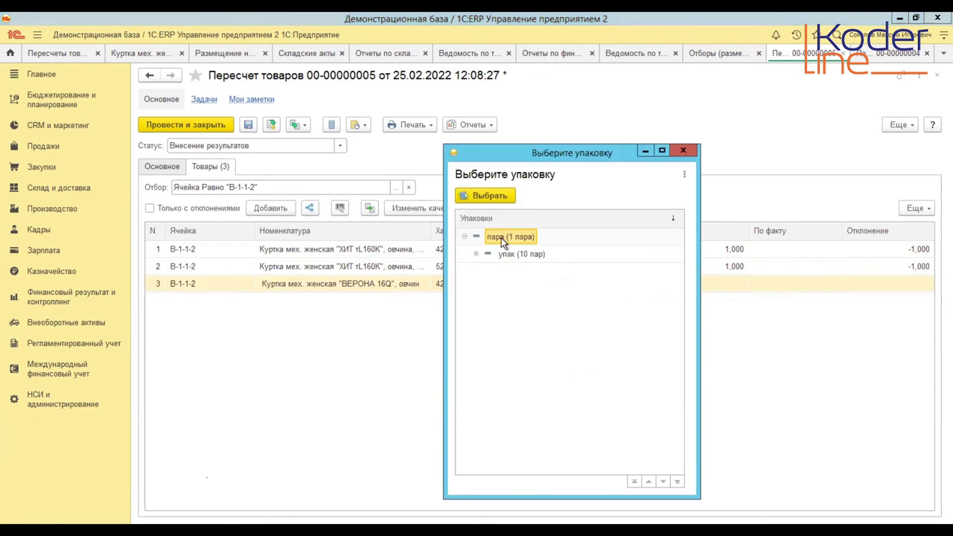
key(Return)
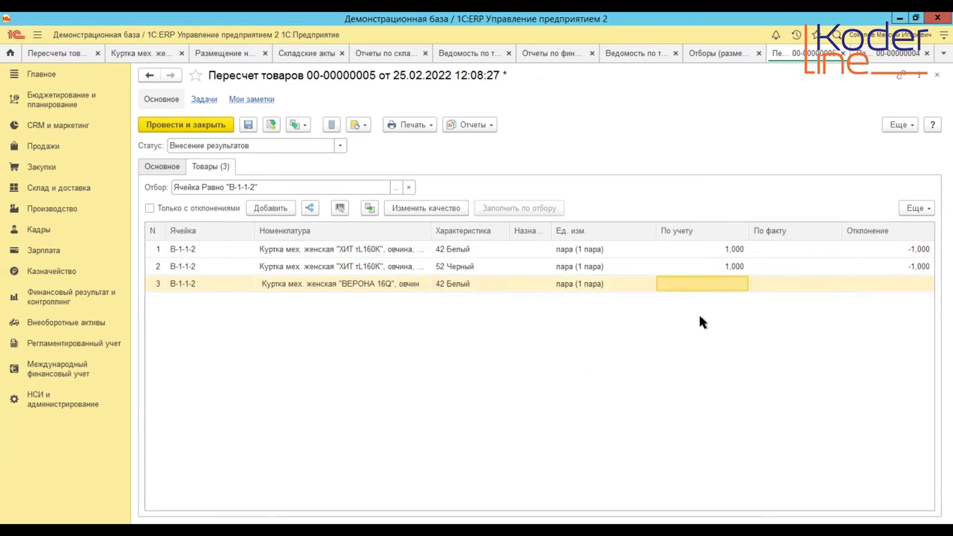
click(785, 283)
text(1)
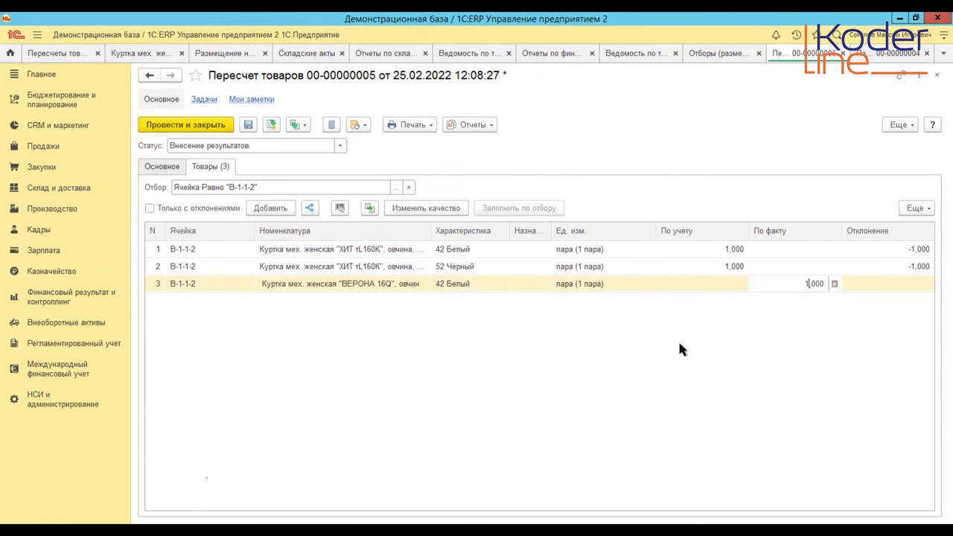
key(Return)
- Fill the actual quantities from the accounting figures in all rows and re-enter 1 for the "ВЕРОНА 16Q" row
click(370, 208)
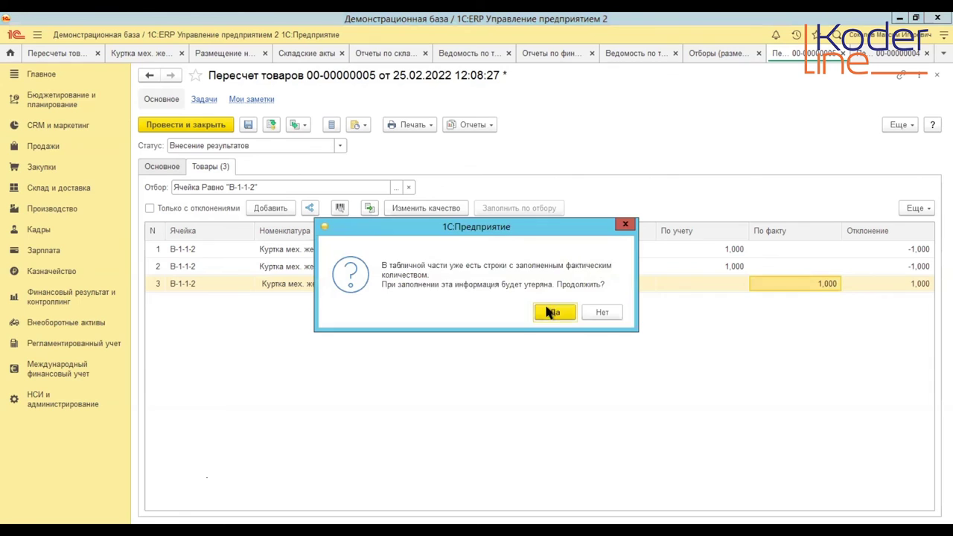
click(781, 283)
text(1)
key(Return)
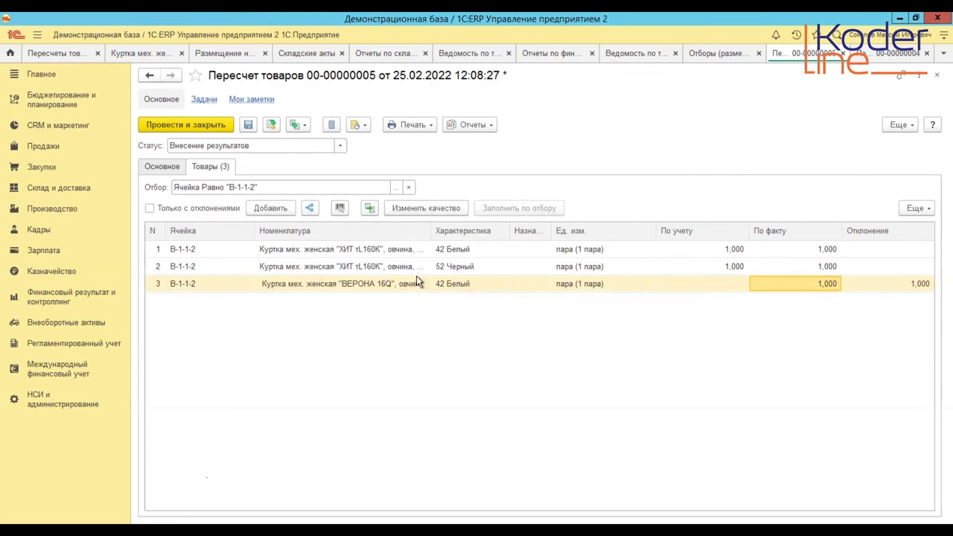
- Clear the actual quantity of the "ХИТ тL160К" 42 Белый row and post the recount with status Выполнено
click(822, 268)
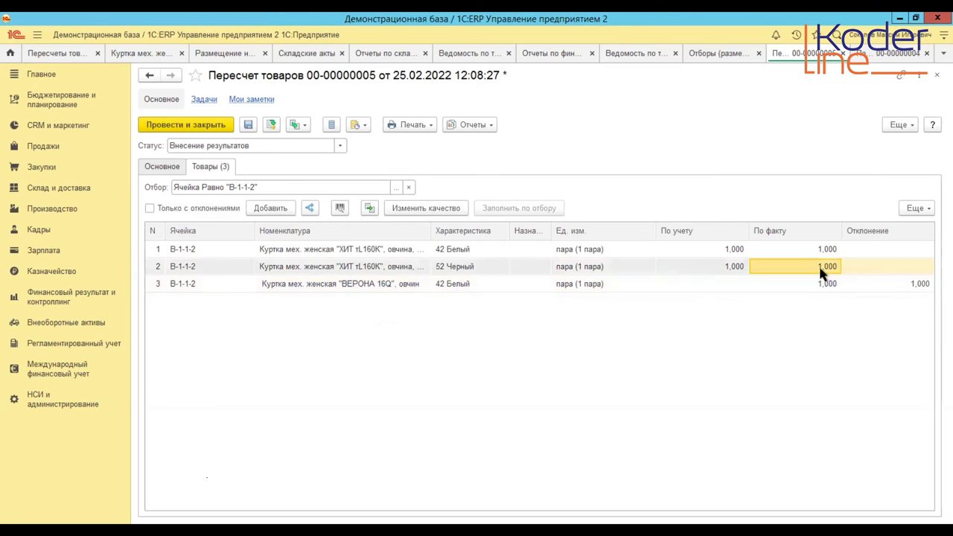
click(810, 247)
click(811, 247)
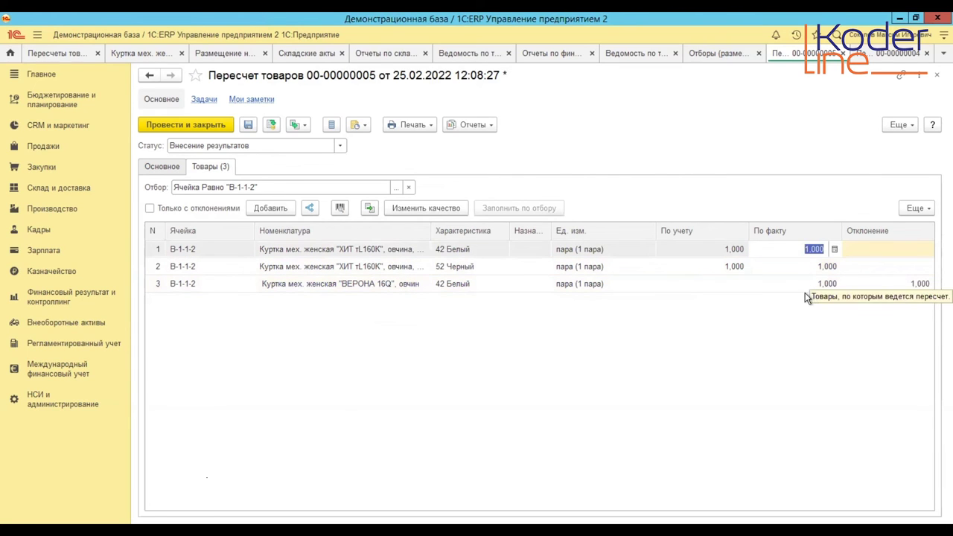
key(BackSpace)
key(Return)
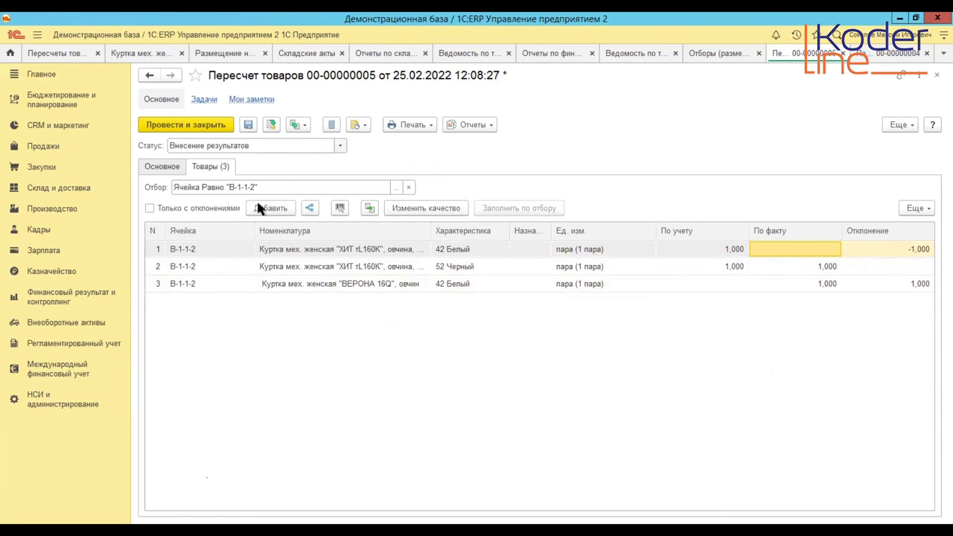
click(338, 149)
click(243, 216)
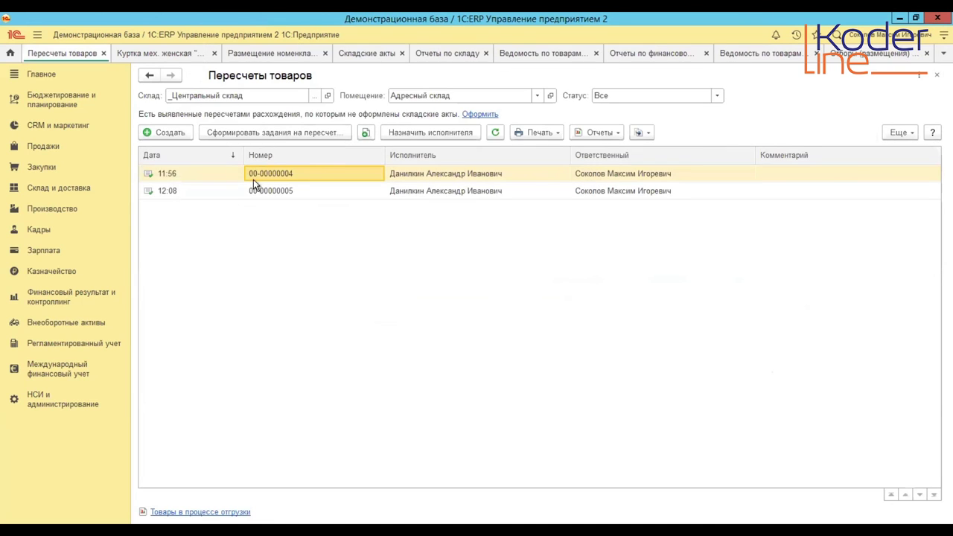
- Compare the goods rows and deviations of the two completed recounts for cells В-1-1-1 and В-1-1-2
double_click(281, 174)
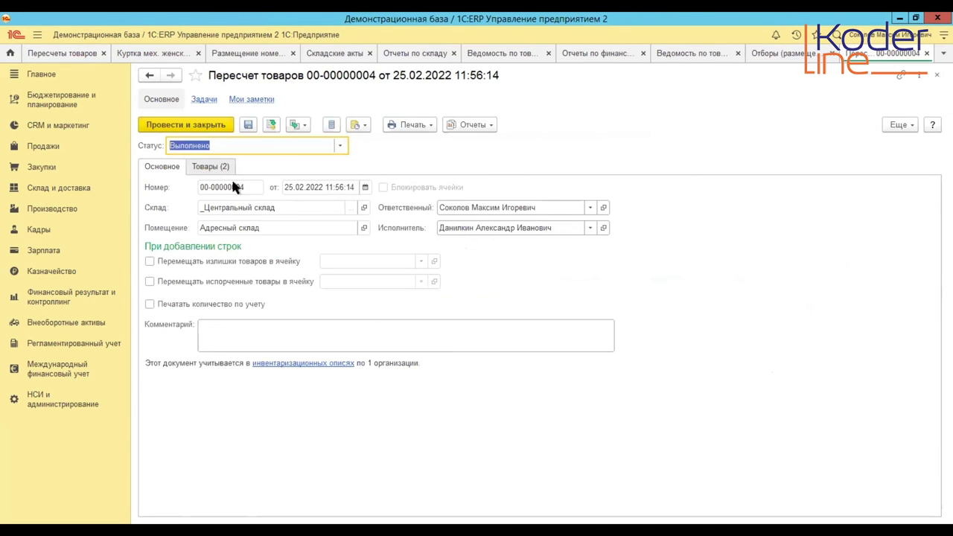
click(210, 166)
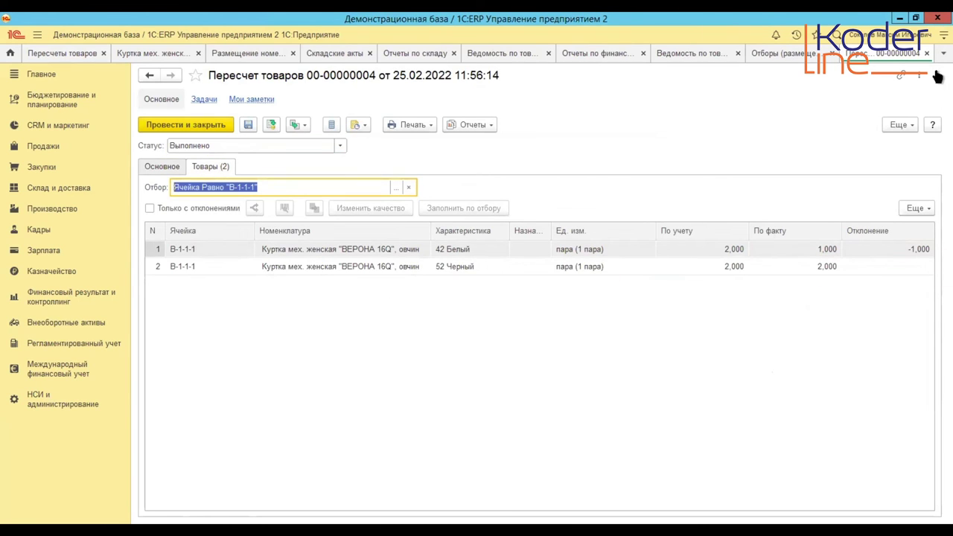
click(937, 74)
double_click(296, 191)
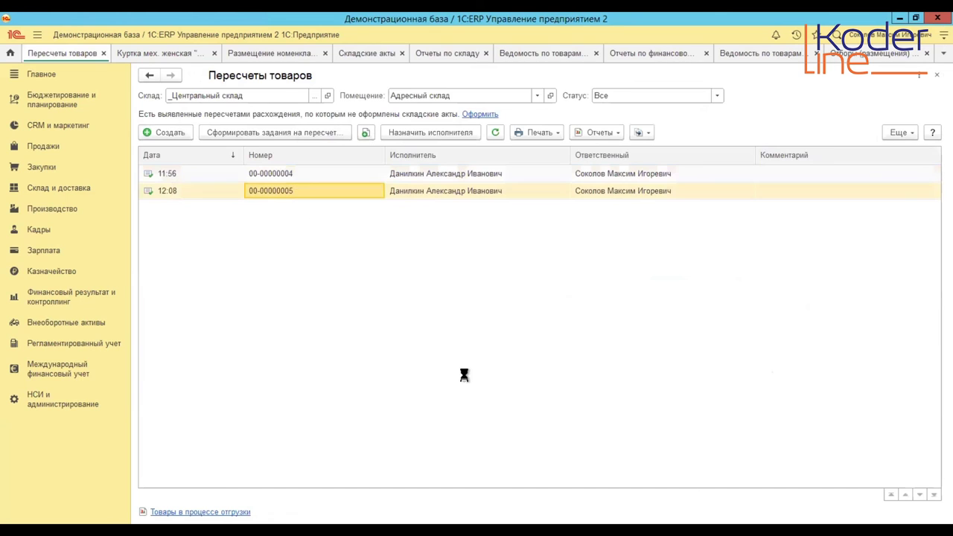
click(216, 166)
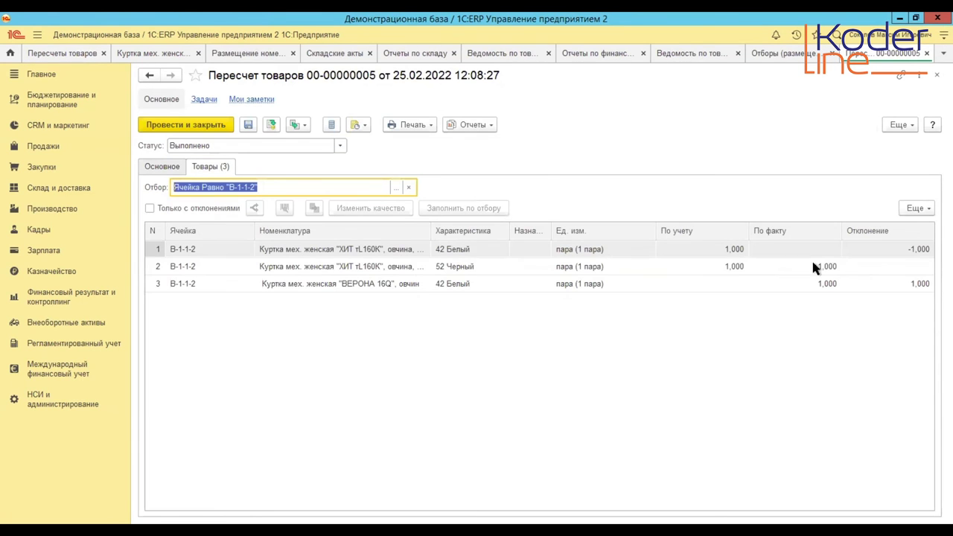
click(894, 284)
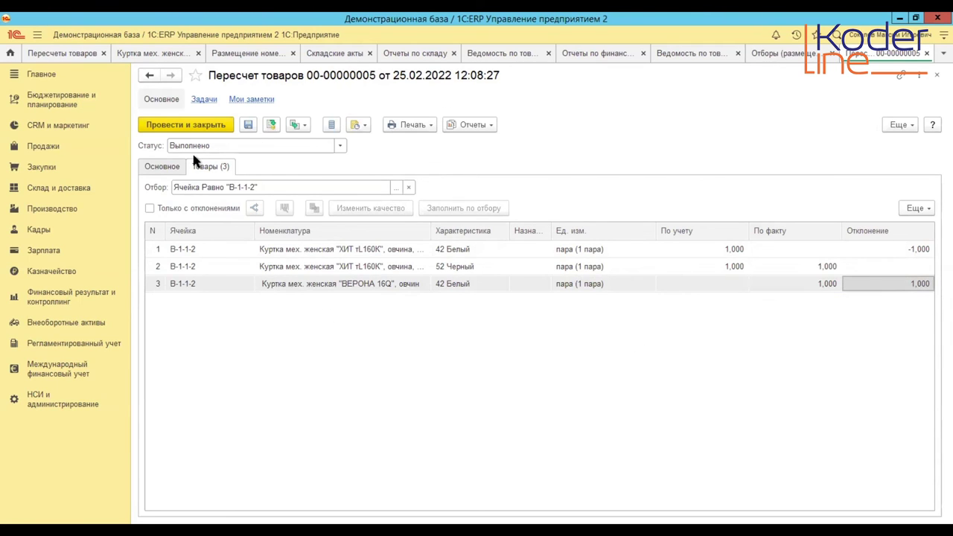
click(936, 76)
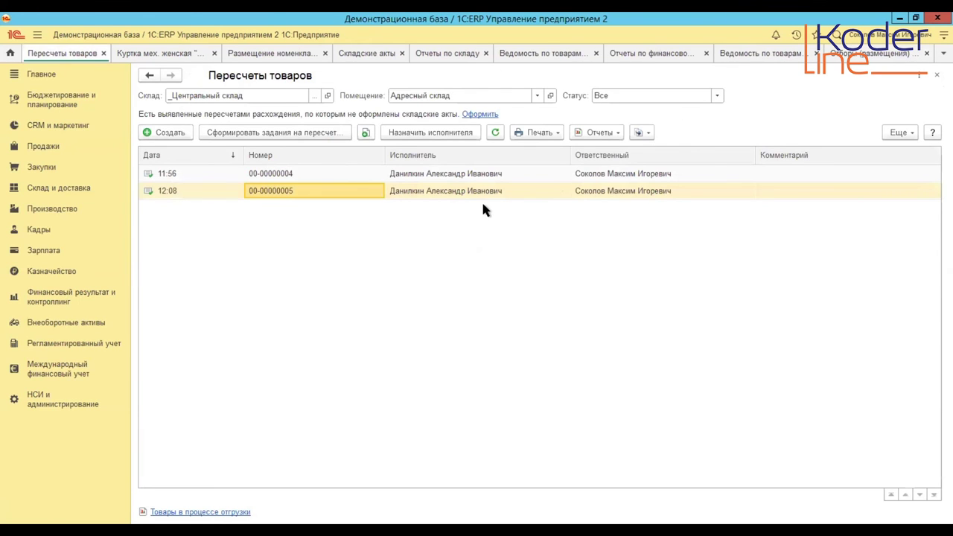
double_click(490, 177)
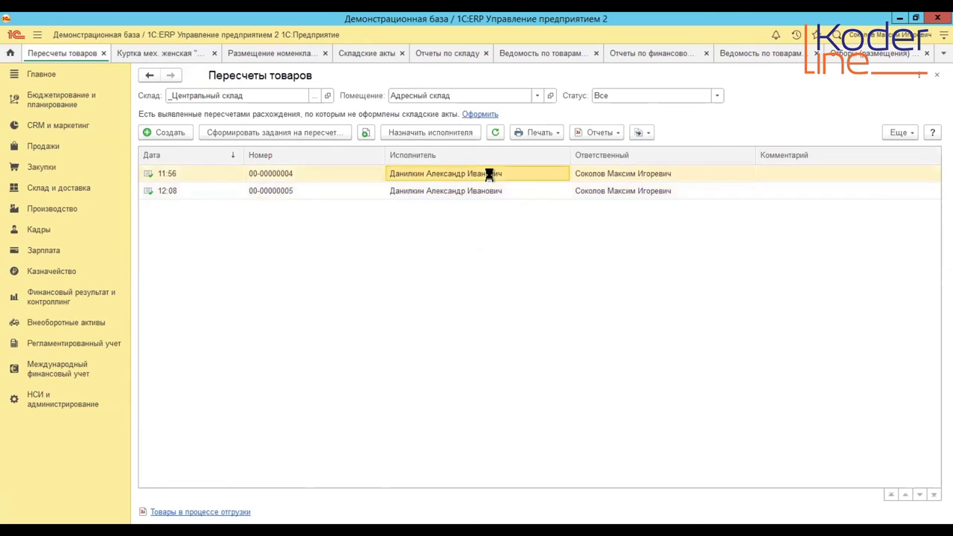
click(227, 164)
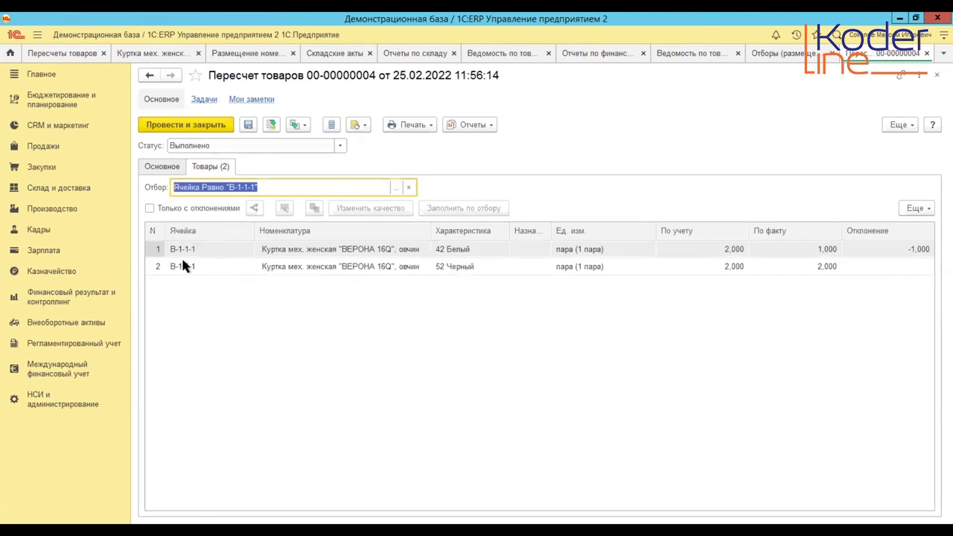
click(938, 75)
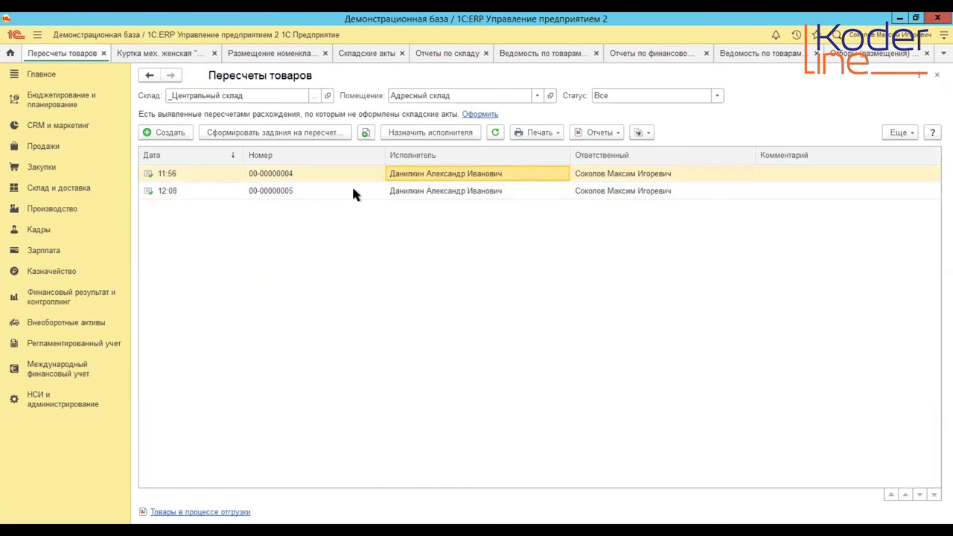
double_click(351, 191)
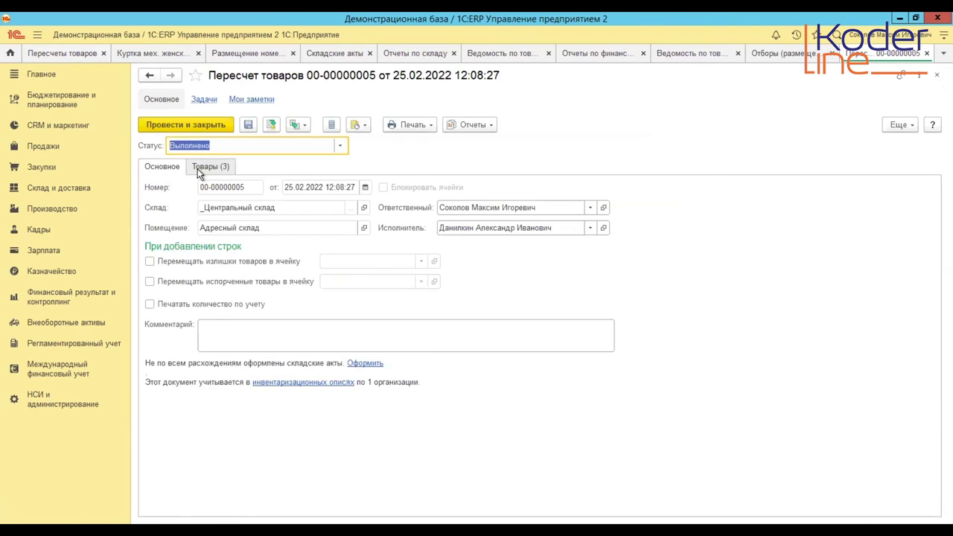
click(200, 167)
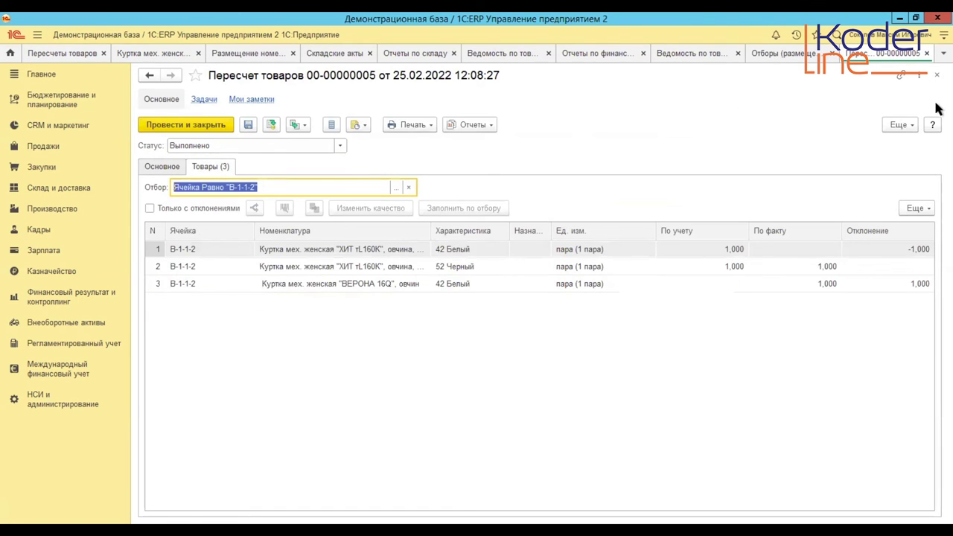
click(937, 75)
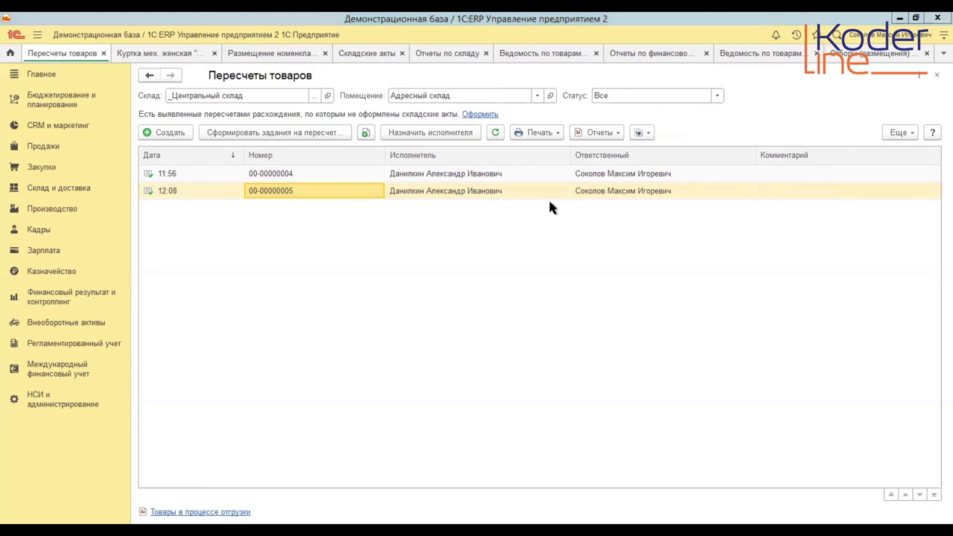
- Examine the reports Ведомость по товарам на складах and Ведомость по товарам организаций for _Центральный склад
click(486, 175)
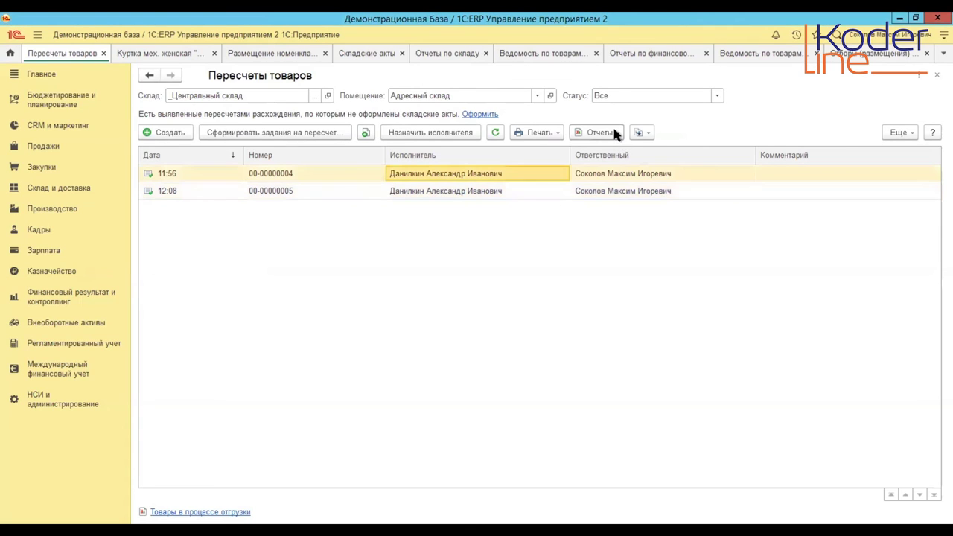
click(615, 133)
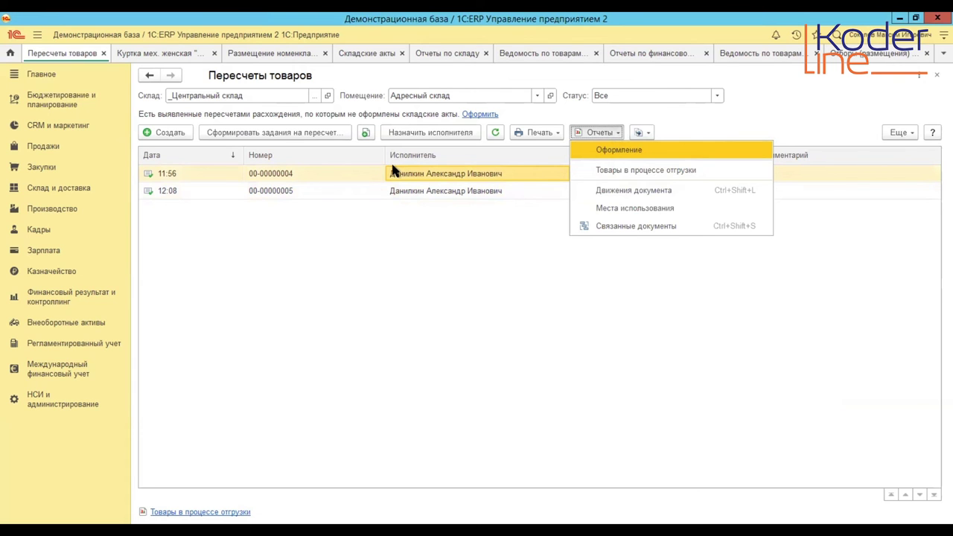
click(532, 57)
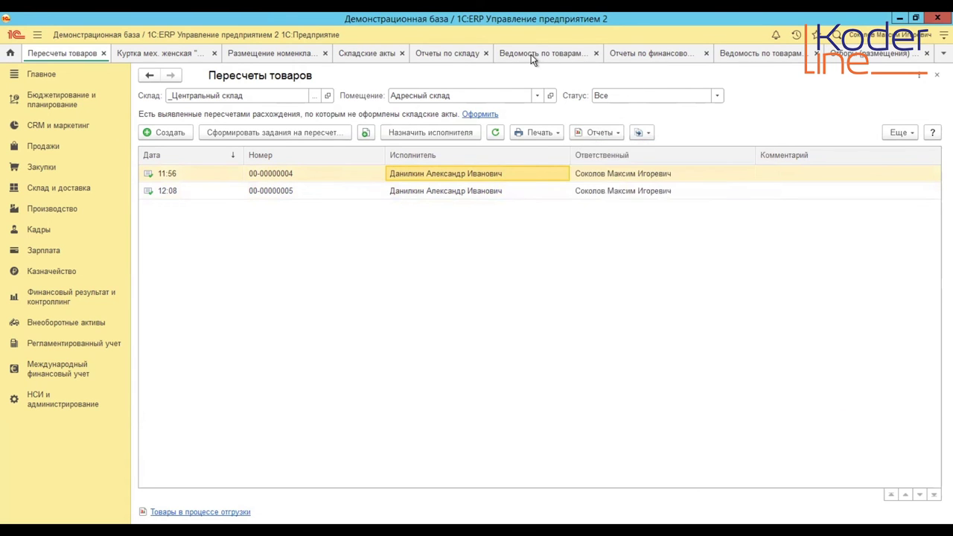
click(531, 55)
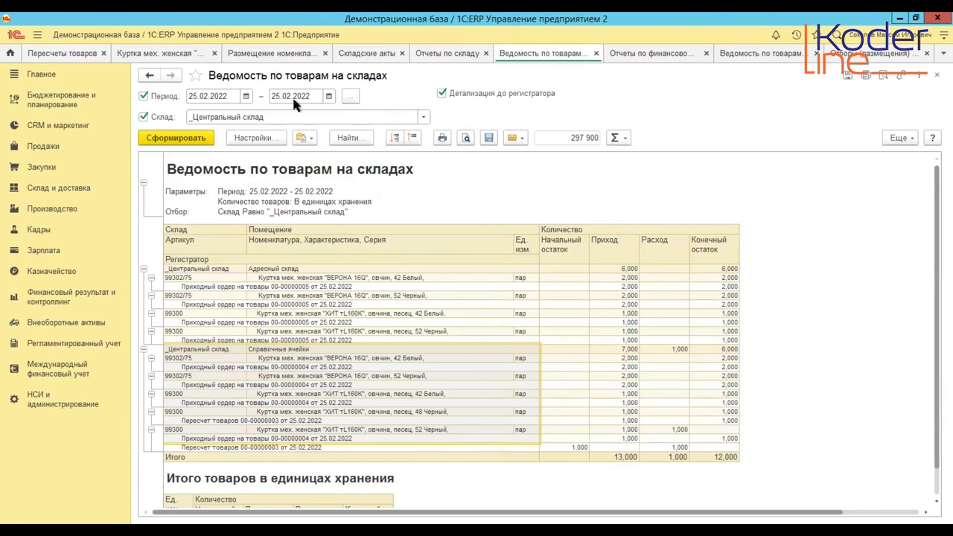
click(779, 55)
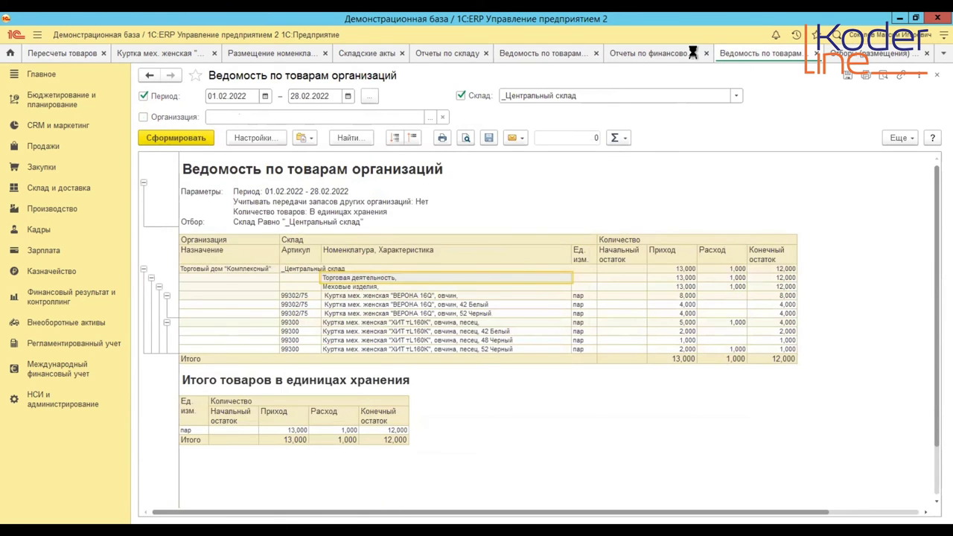
click(655, 56)
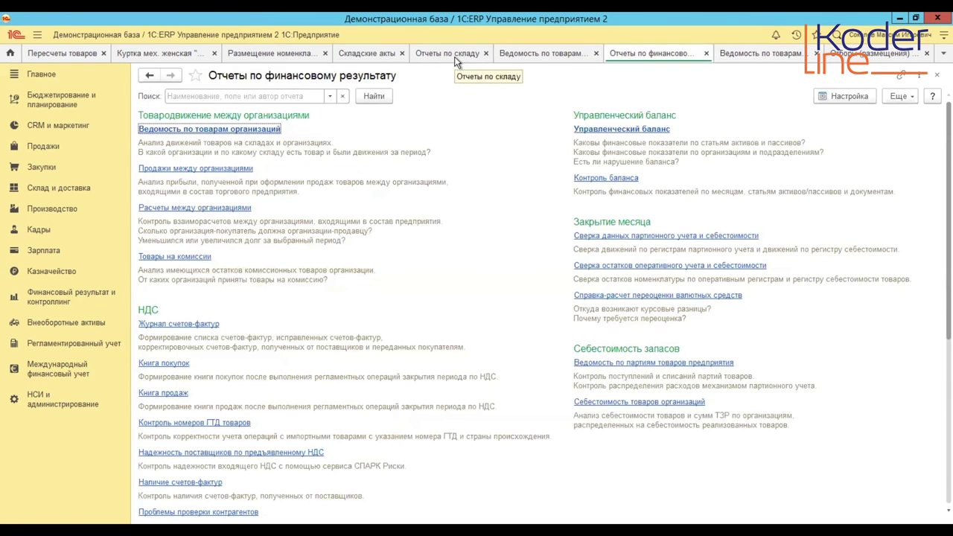
click(463, 54)
click(527, 56)
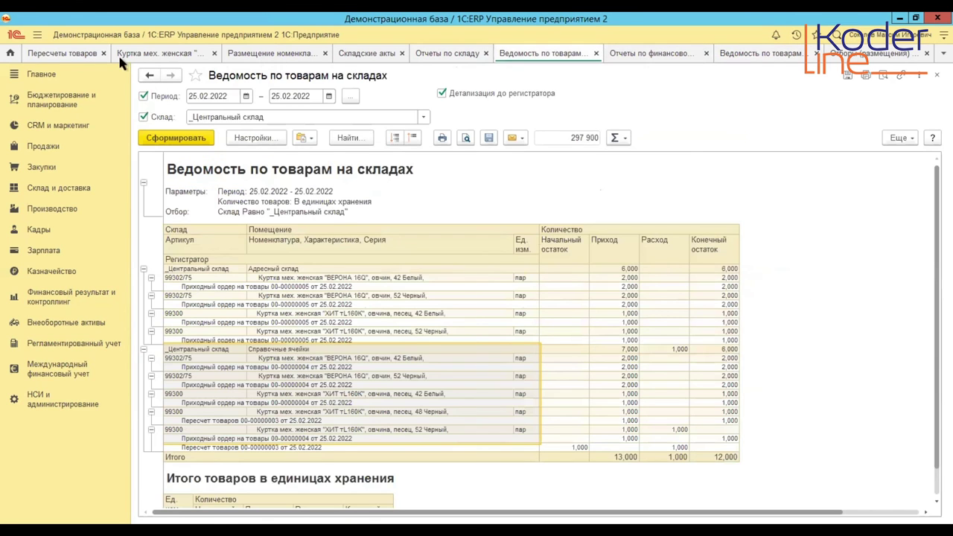
- Review the goods rows and deviations in the completed recount of cell В-1-1-1
click(50, 54)
double_click(400, 175)
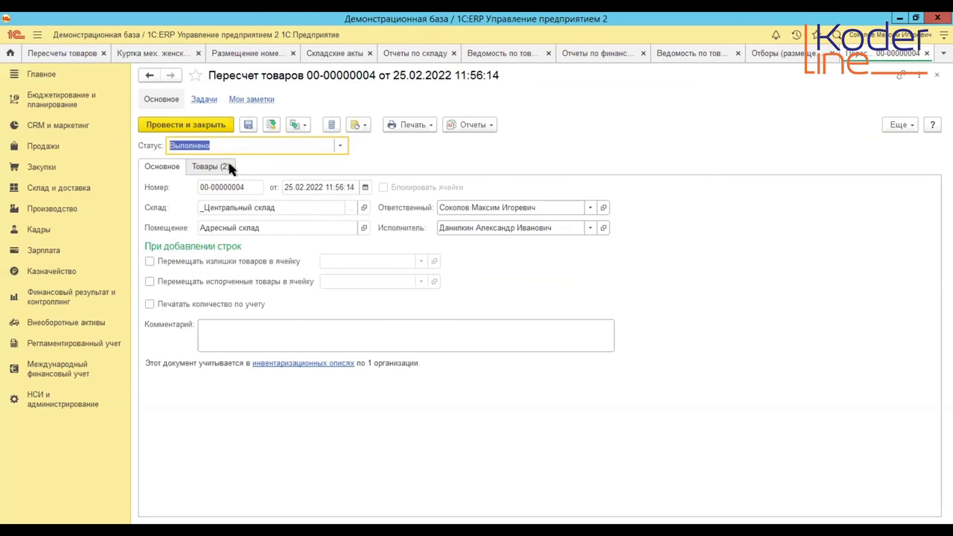
click(225, 166)
click(382, 255)
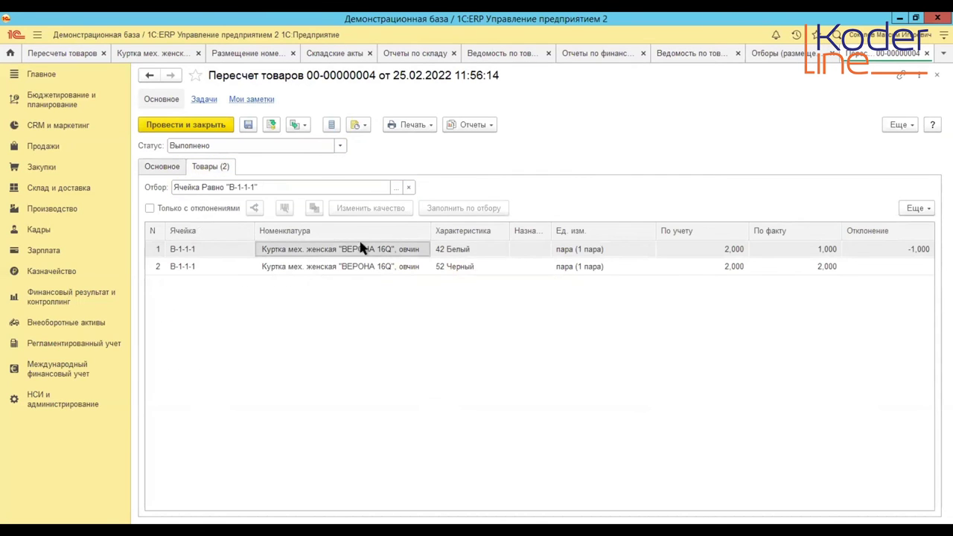
- Generate the Движения товаров в ячейках report for the "ВЕРОНА 16Q" jacket with the period end set to 31.12.2022
click(157, 53)
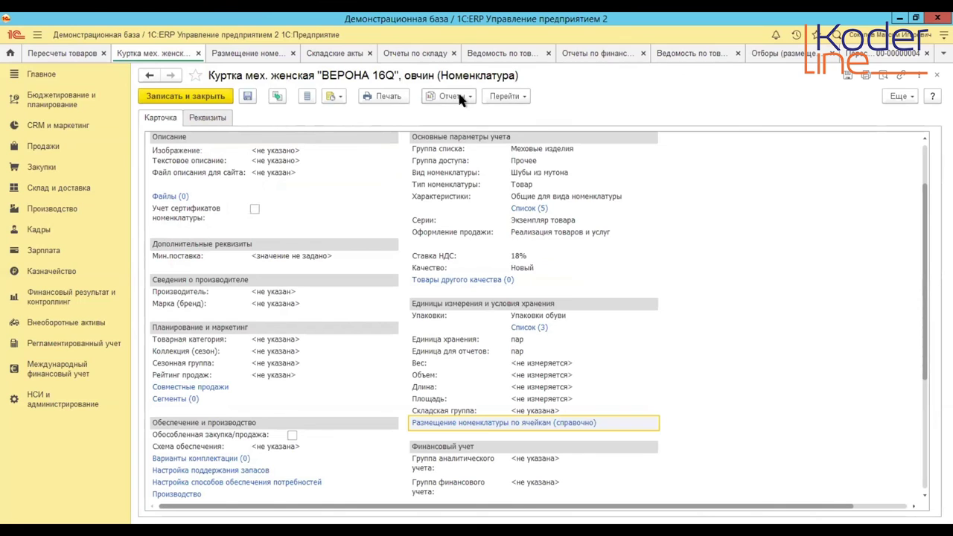
click(449, 96)
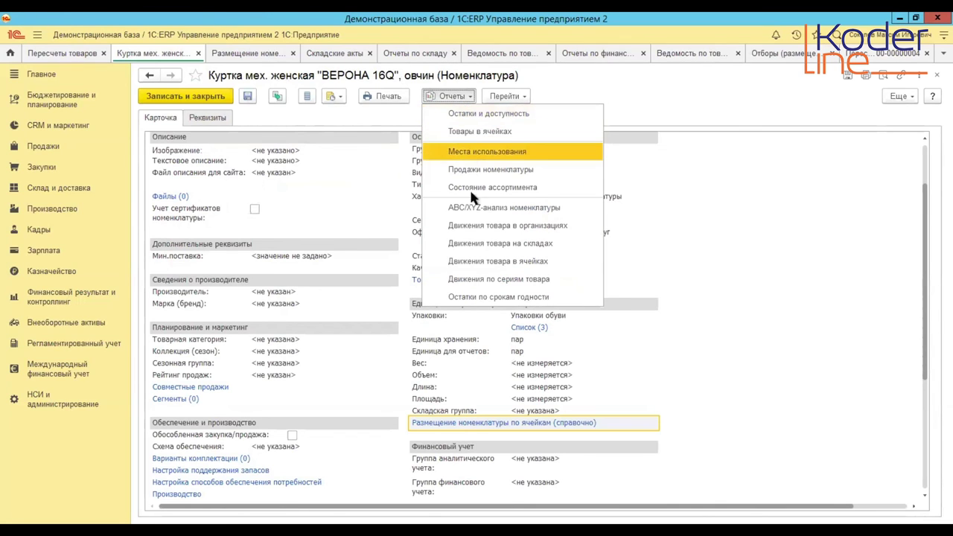
click(472, 255)
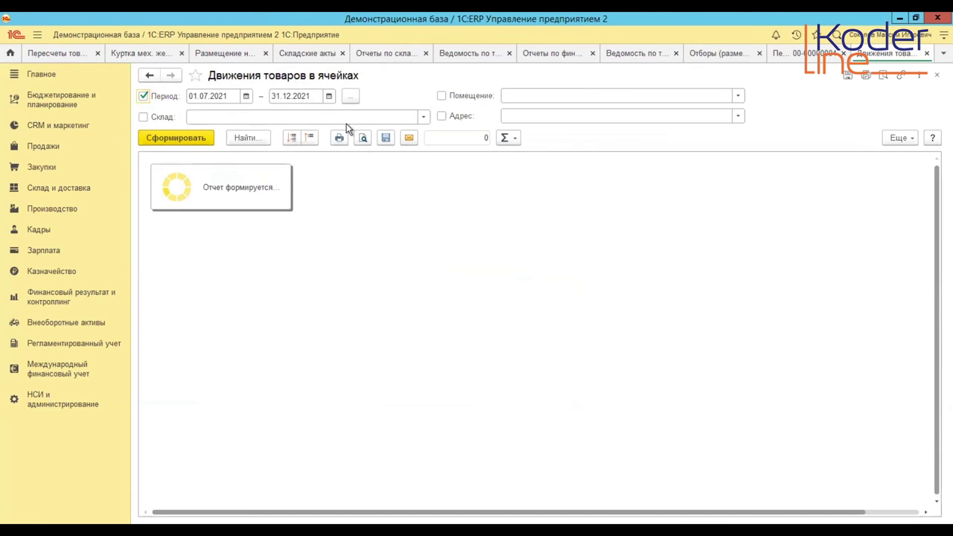
click(307, 96)
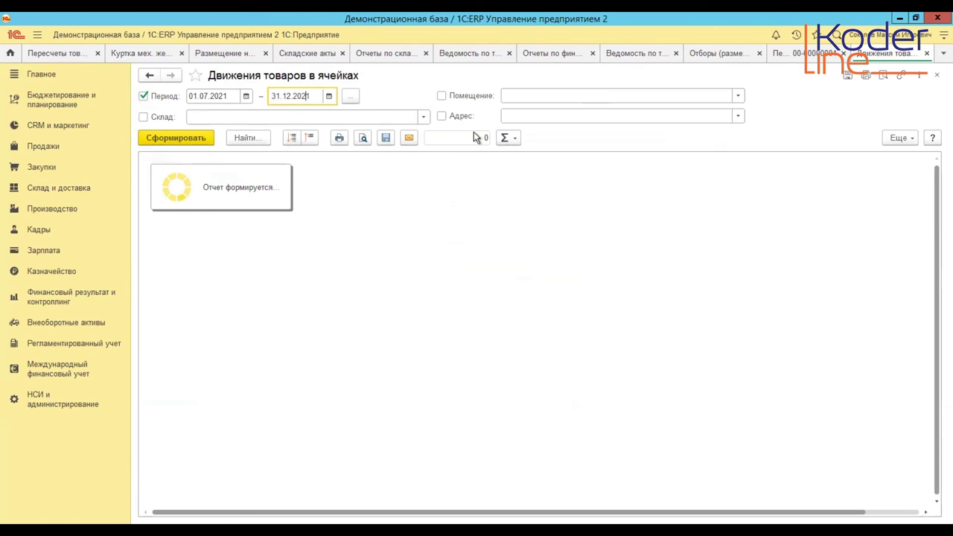
click(187, 140)
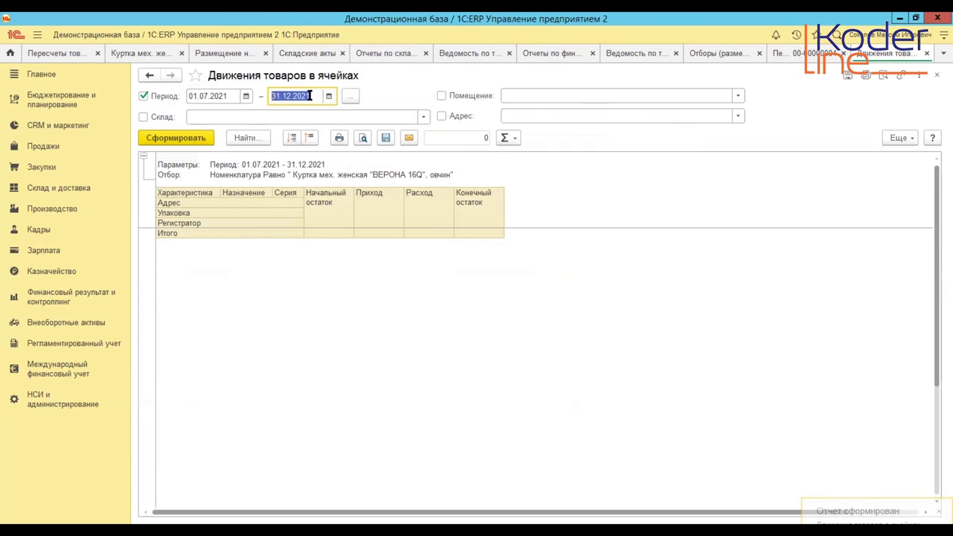
key(End)
text(2)
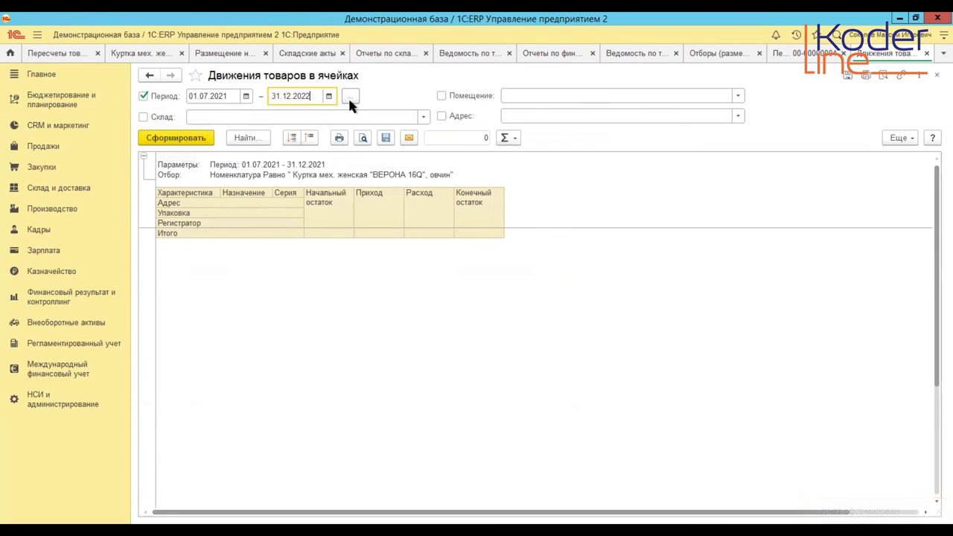
click(263, 113)
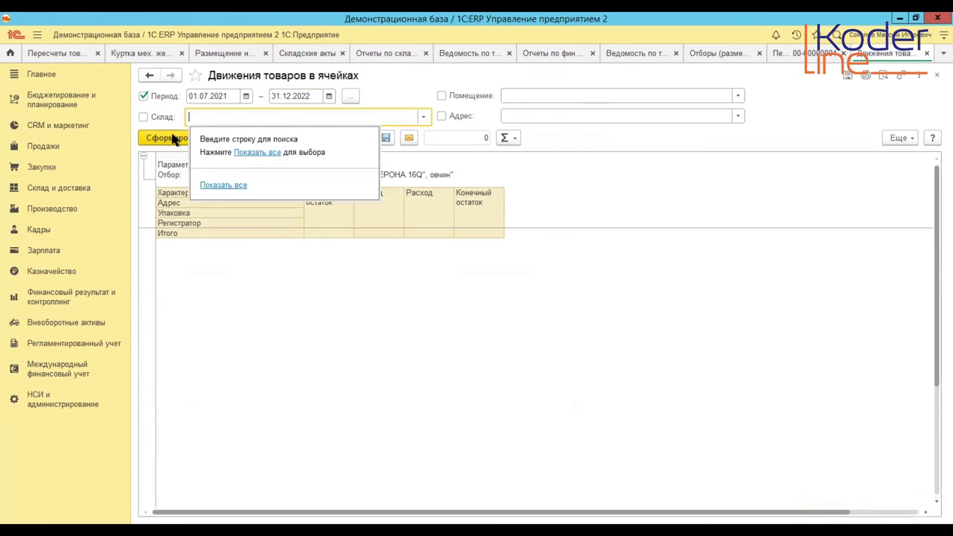
click(170, 133)
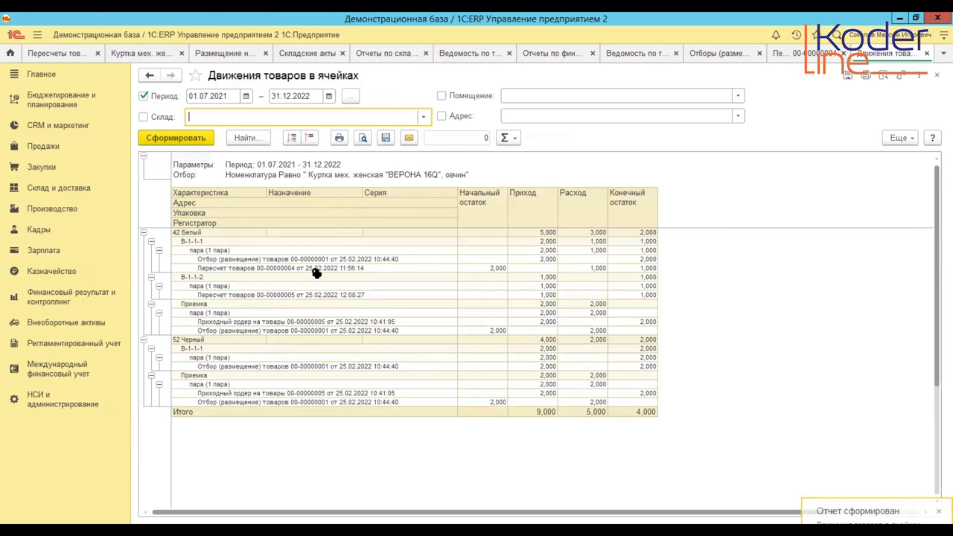
- Examine the 42 Белый movements in cells В-1-1-1 and В-1-1-2 and regenerate Ведомость по товарам организаций for comparison
drag(316, 268, 610, 268)
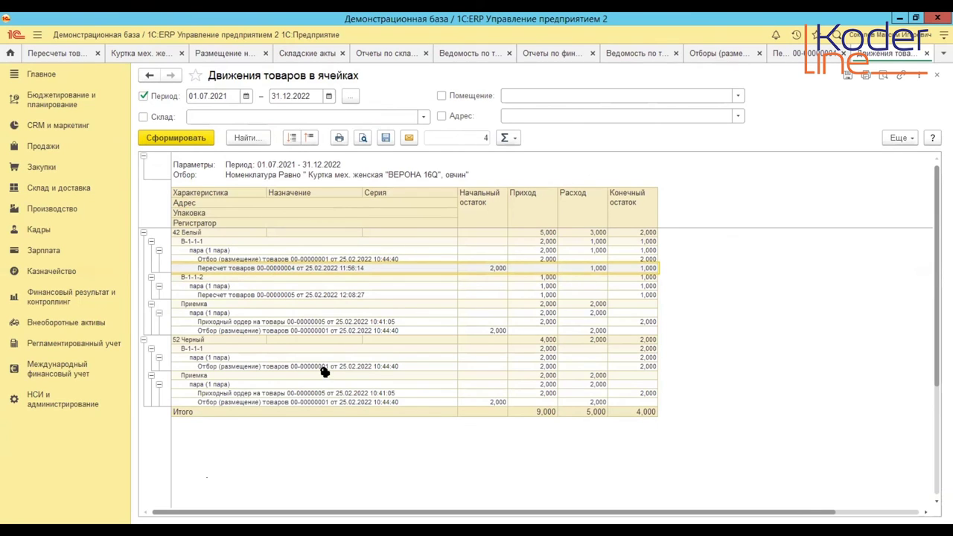
drag(611, 291, 275, 232)
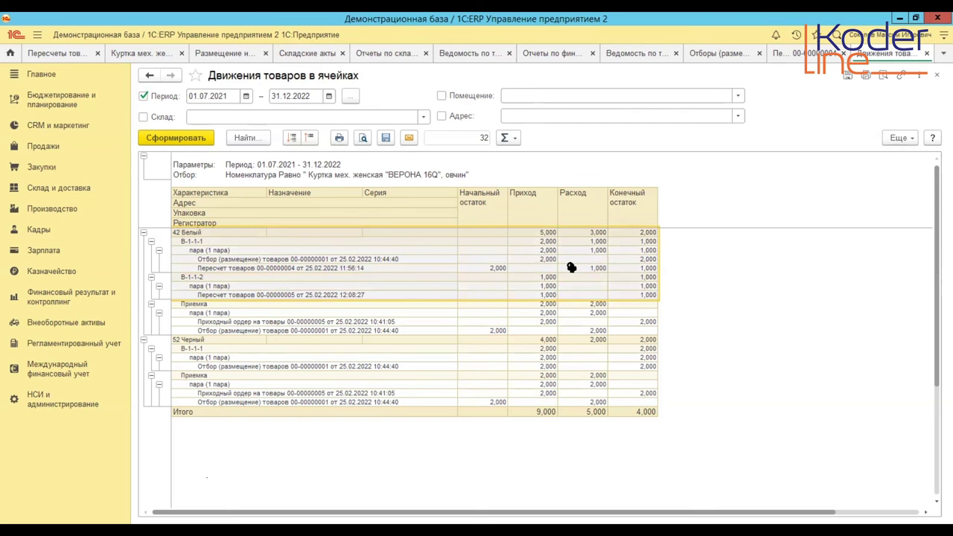
click(560, 57)
click(634, 57)
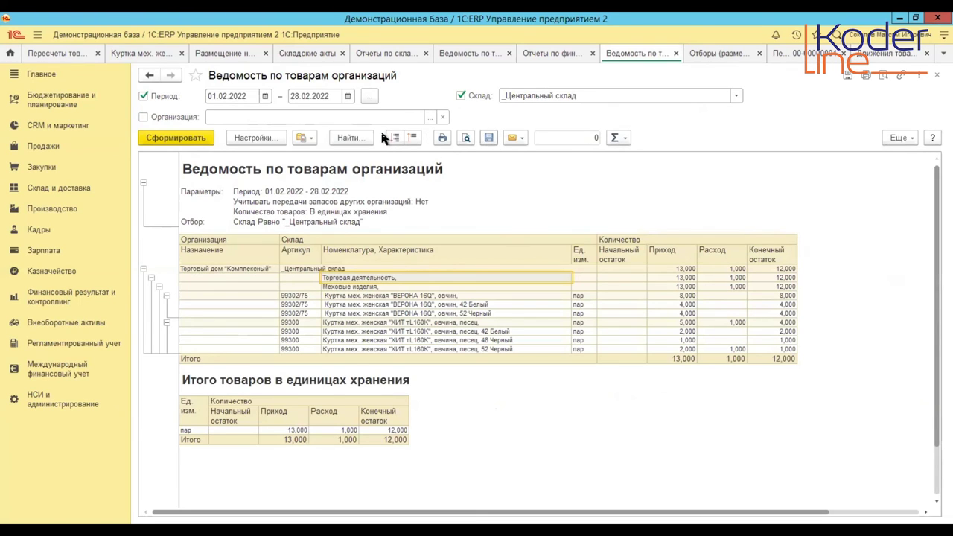
click(185, 142)
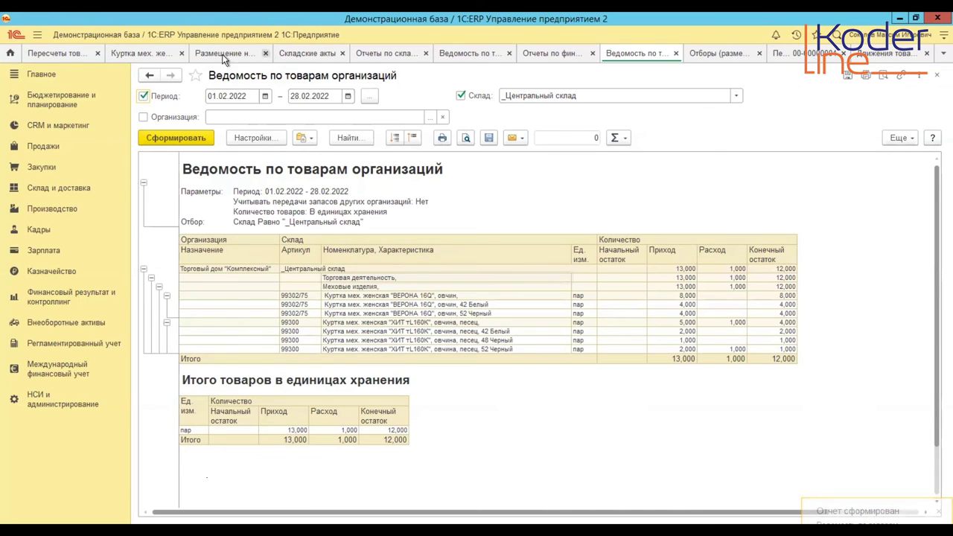
- Start processing warehouse acts for the recount discrepancies and set the inventory period to 01.02.2022 - 28.02.2022
click(51, 54)
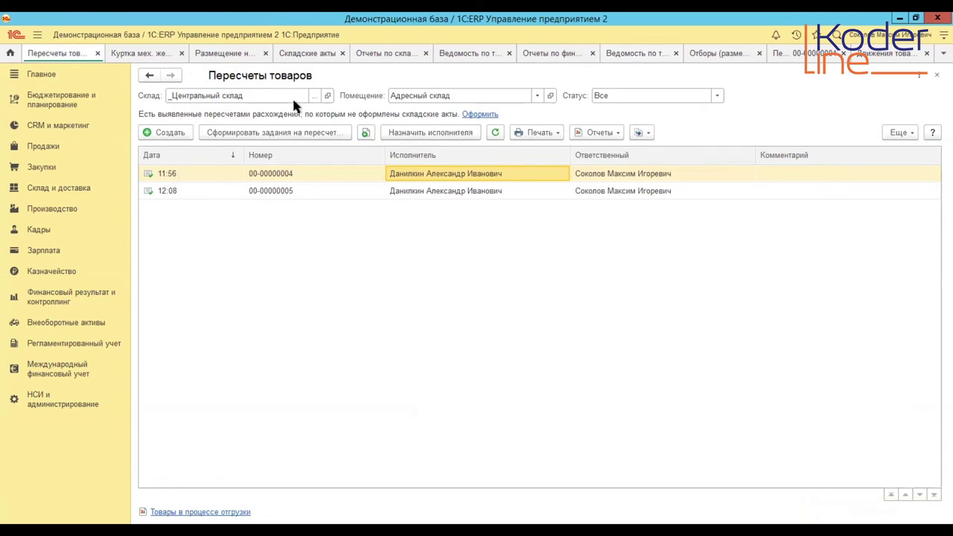
click(478, 115)
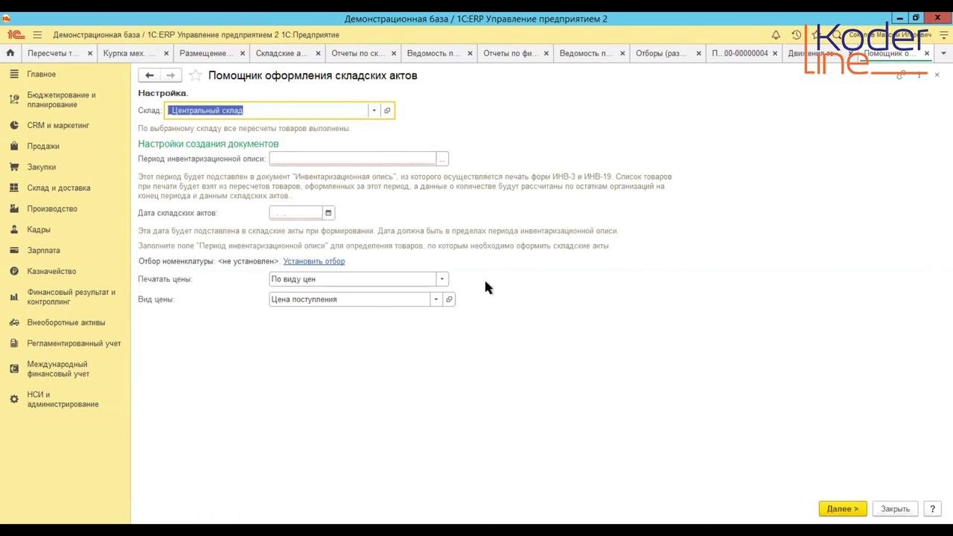
click(443, 160)
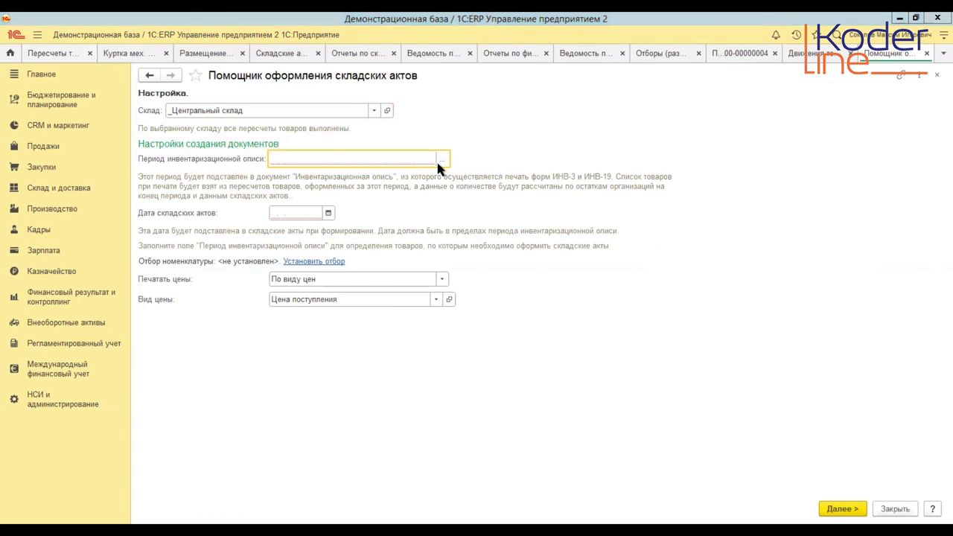
click(474, 264)
click(579, 417)
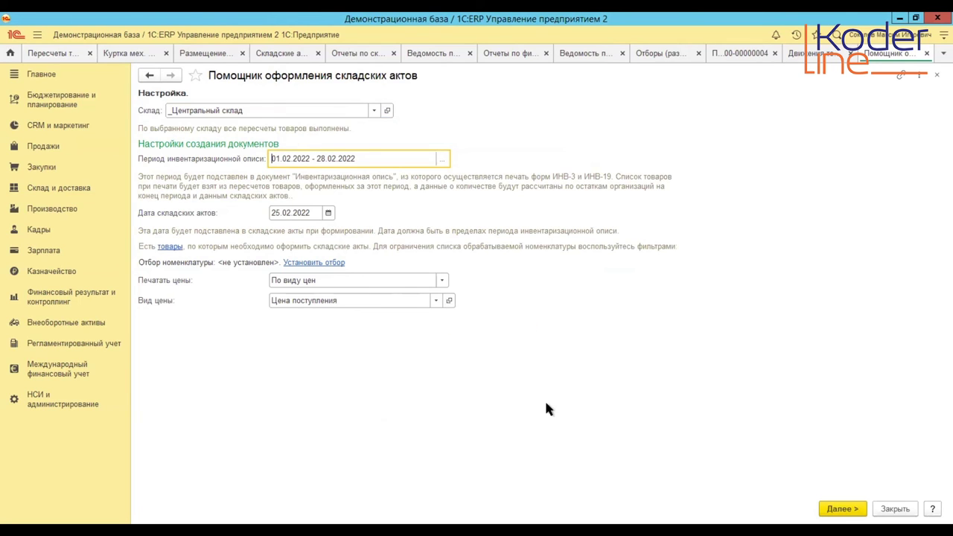
- Assign the write-off of "ХИТ тL160К" 42 Белый to Торговый дом "Комплексный", generate the warehouse acts and finish the assistant
click(852, 511)
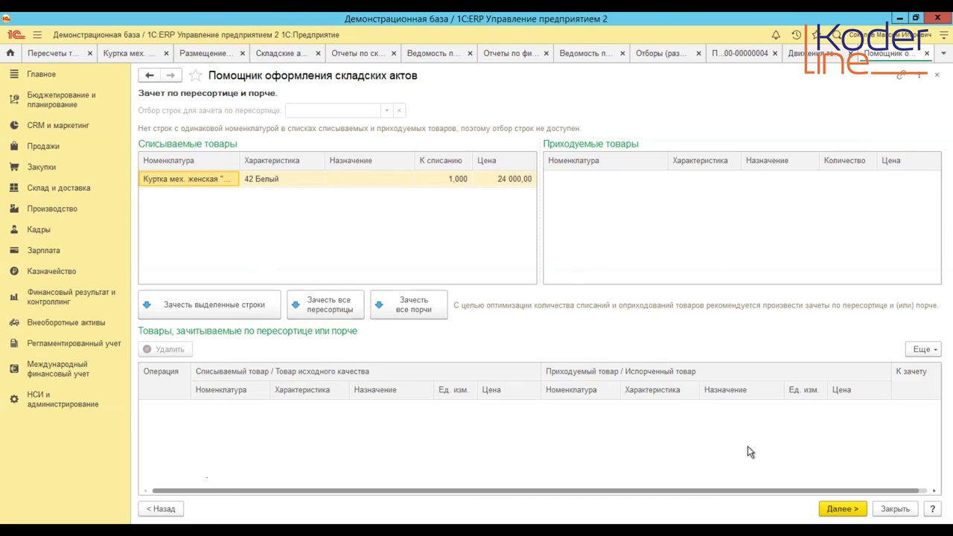
click(645, 229)
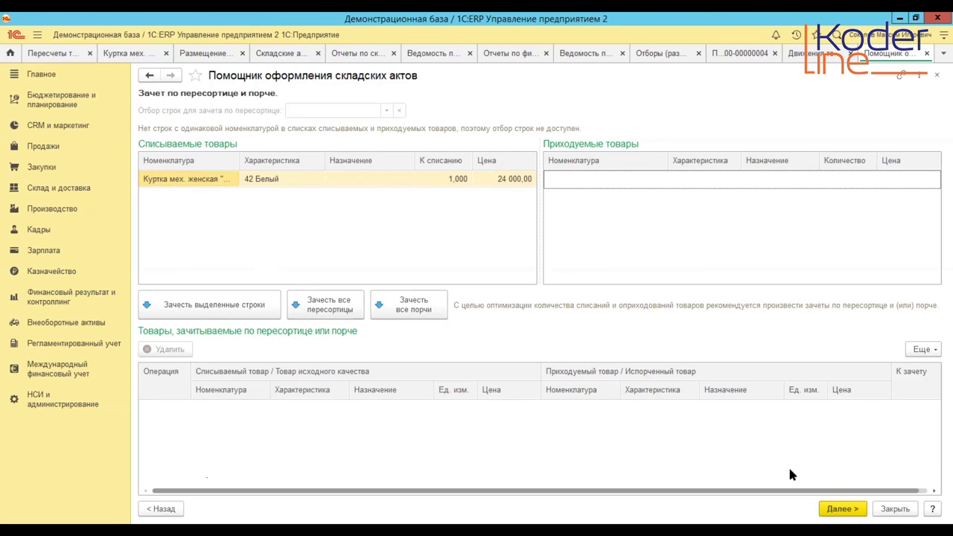
click(847, 510)
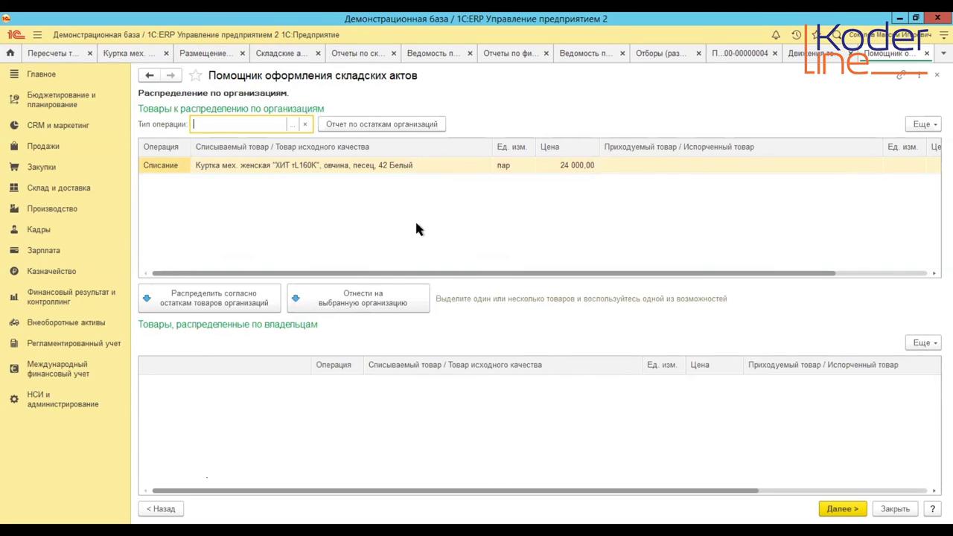
click(355, 300)
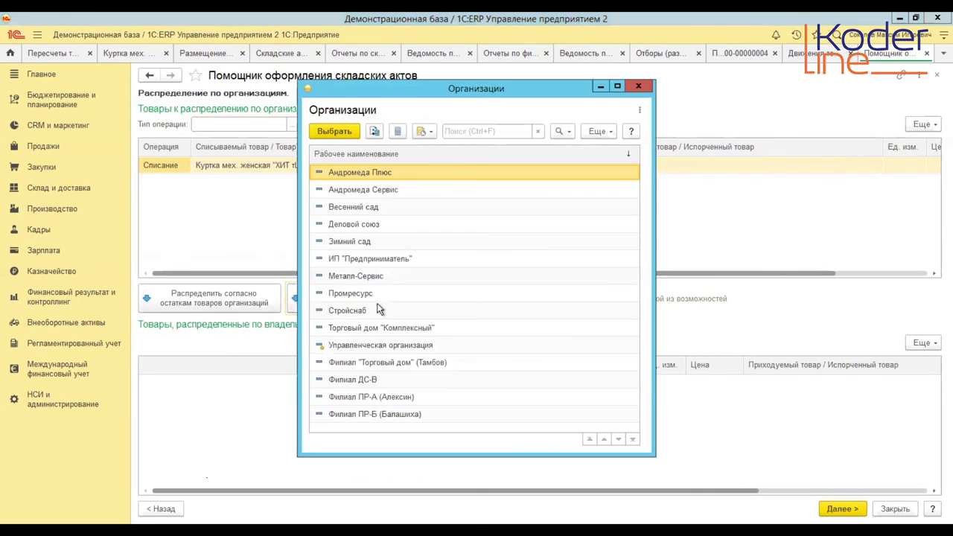
double_click(365, 328)
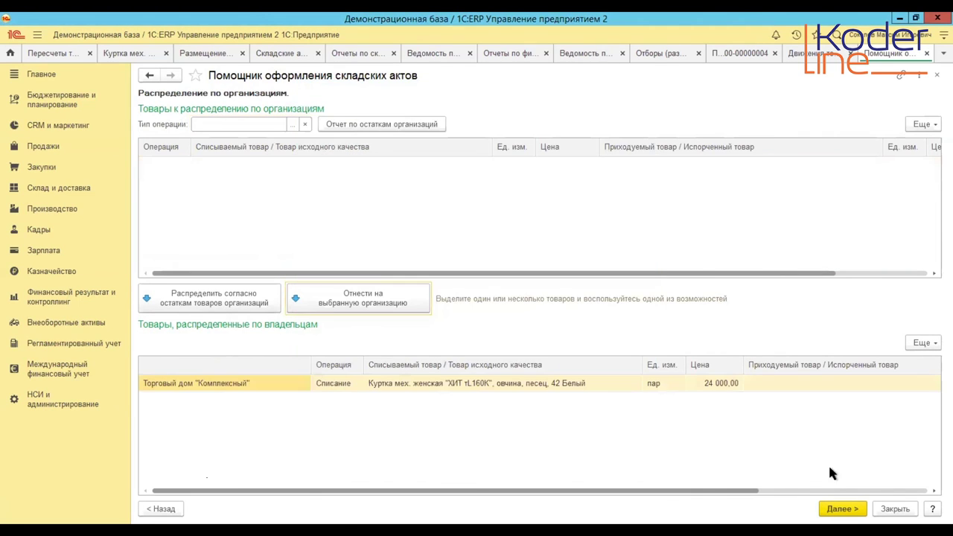
click(849, 510)
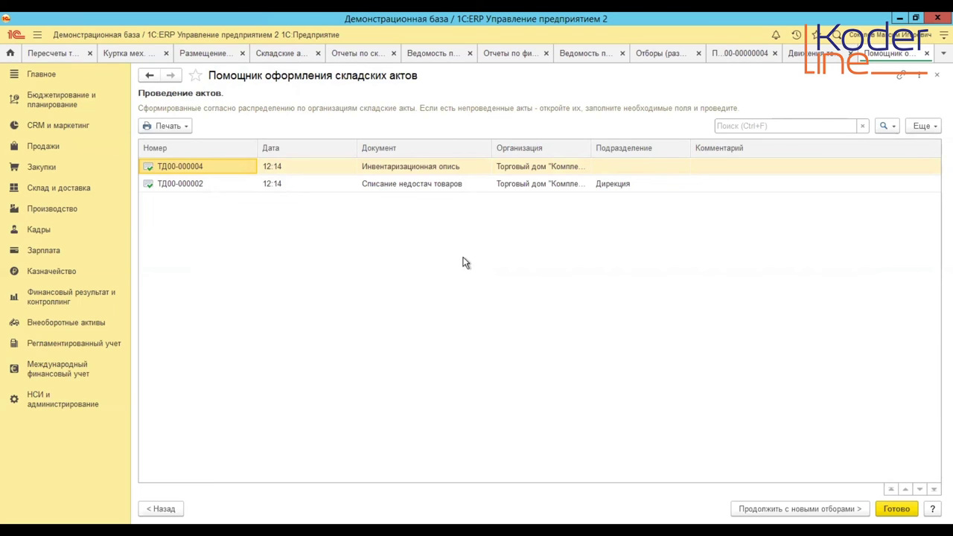
click(899, 511)
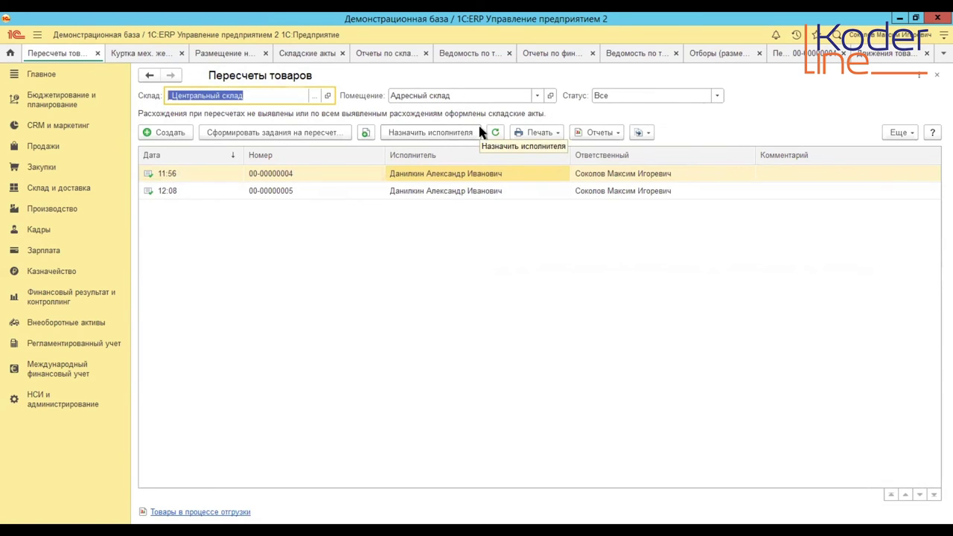
- Filter the recounts list by the status Только невыполненные and switch the filter to Выполнено
click(717, 95)
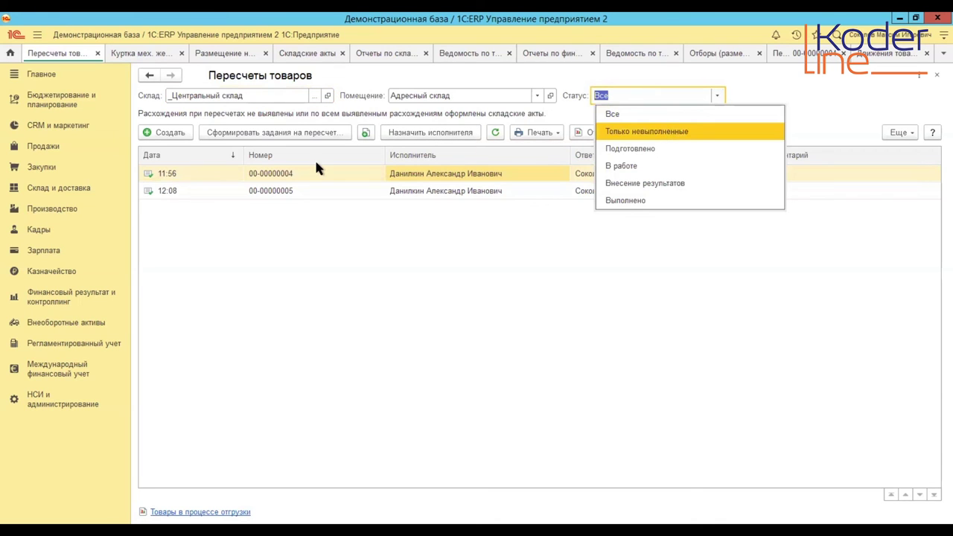
key(Return)
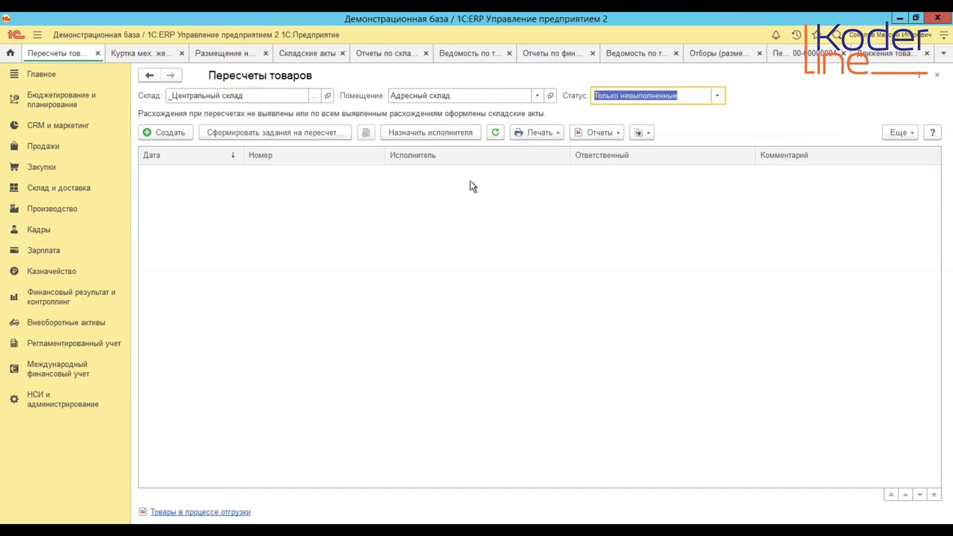
click(718, 96)
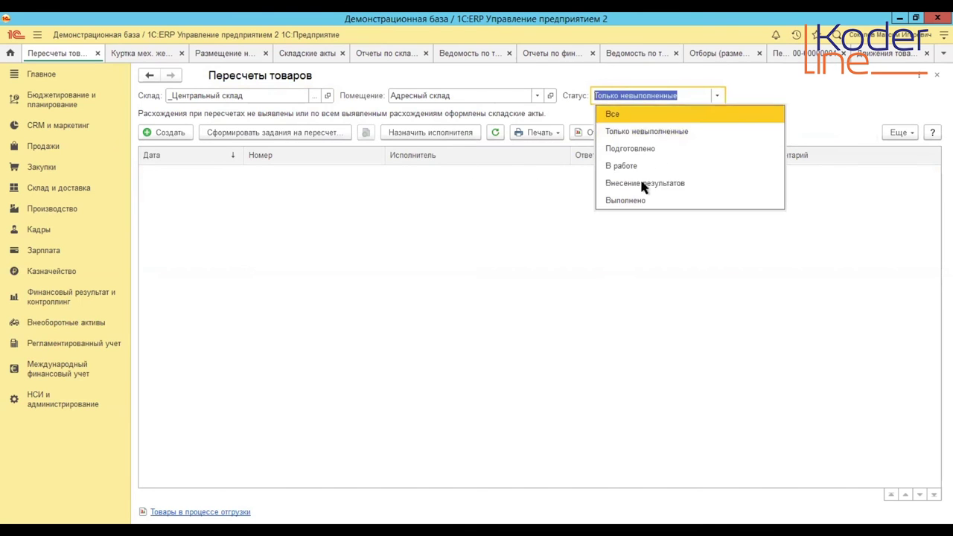
click(634, 202)
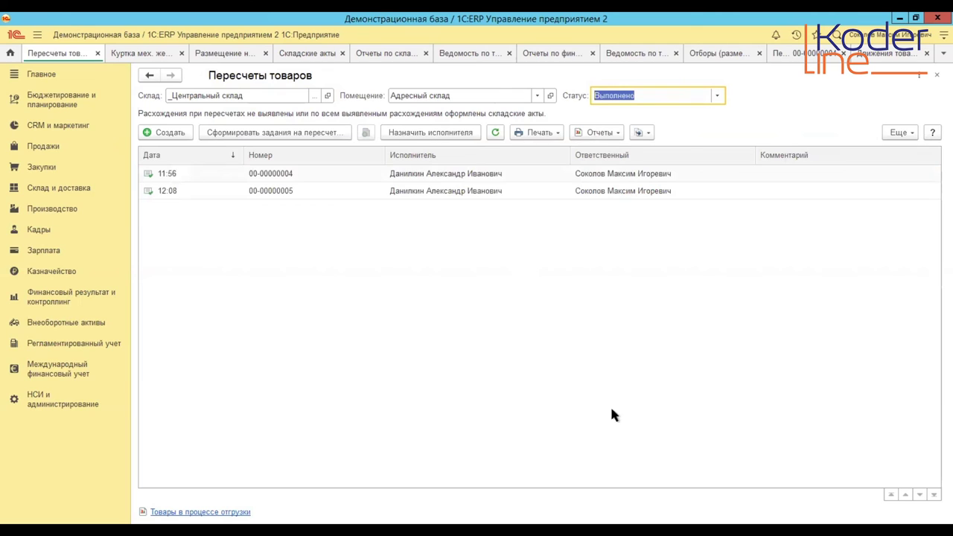